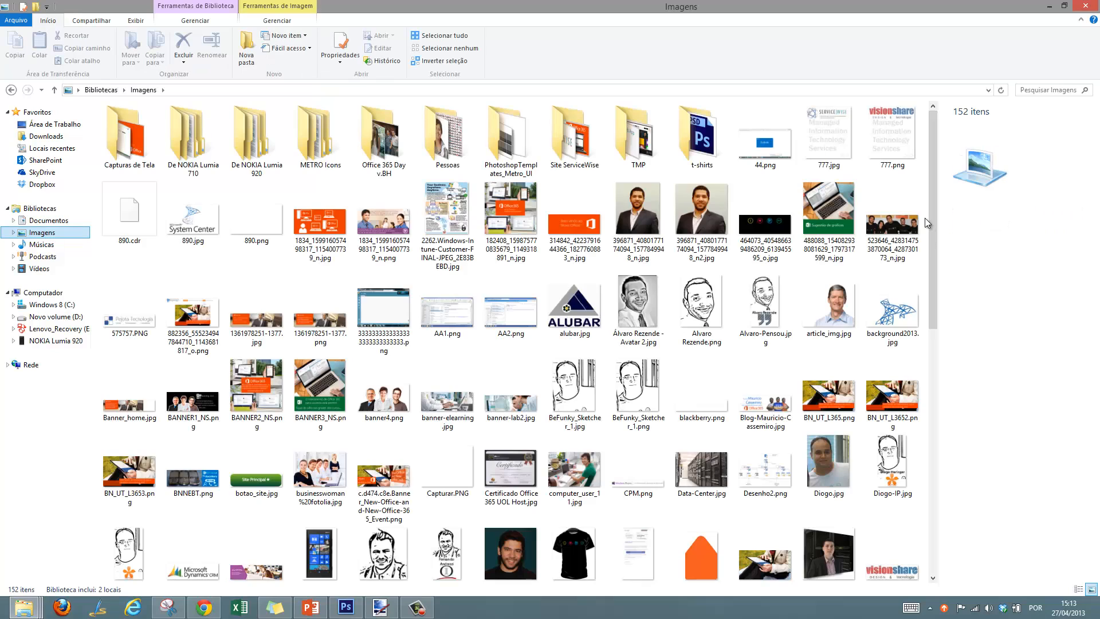
{"action": "left_click_drag", "start_coordinate": [931, 130], "coordinate": [931, 193]}
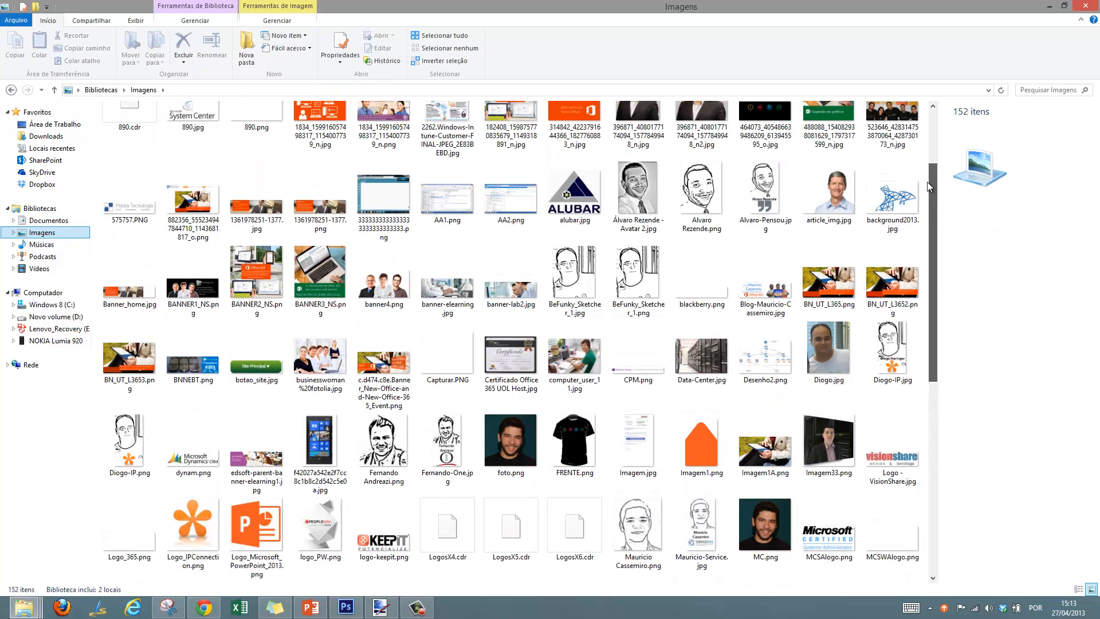
{"action": "left_click", "coordinate": [259, 261]}
{"action": "left_click", "coordinate": [253, 198]}
{"action": "left_click", "coordinate": [315, 205]}
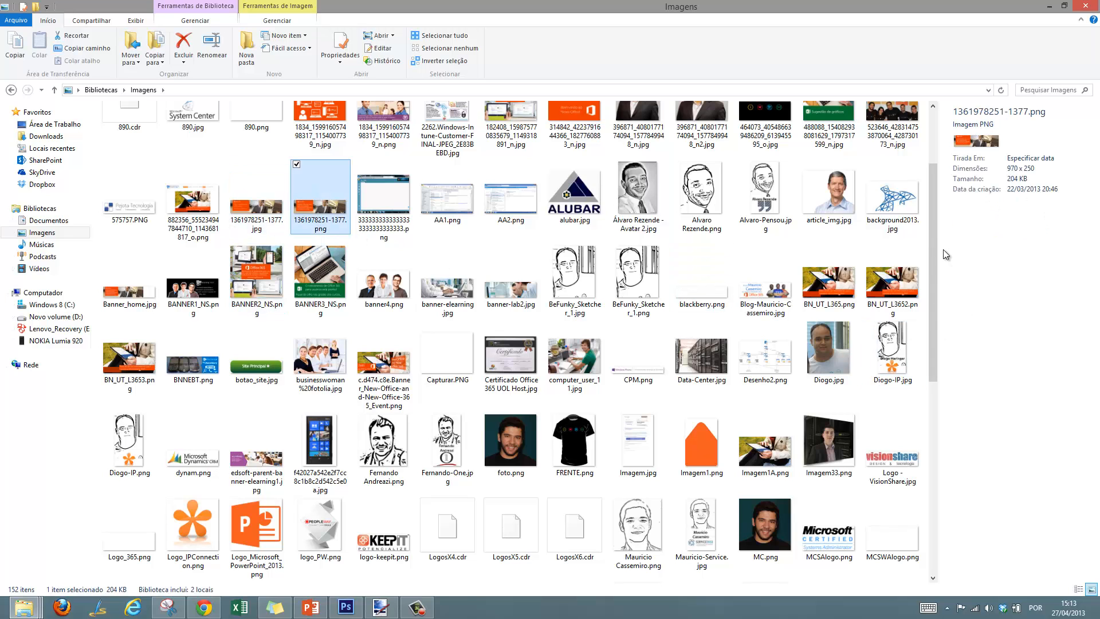
{"action": "left_click_drag", "start_coordinate": [933, 249], "coordinate": [933, 364]}
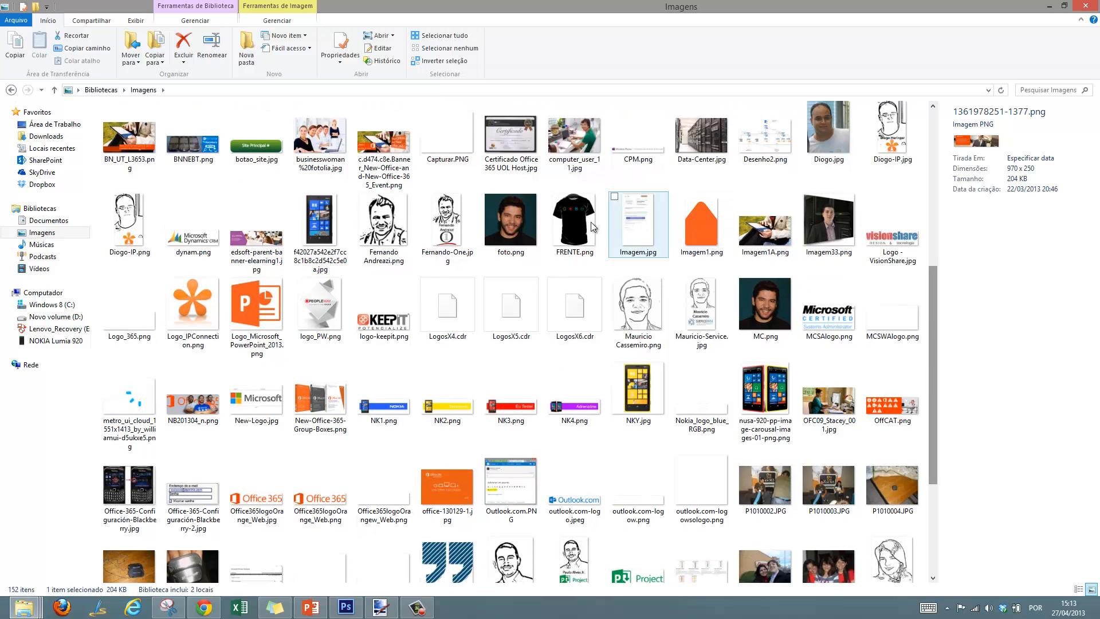
{"action": "left_click", "coordinate": [588, 227]}
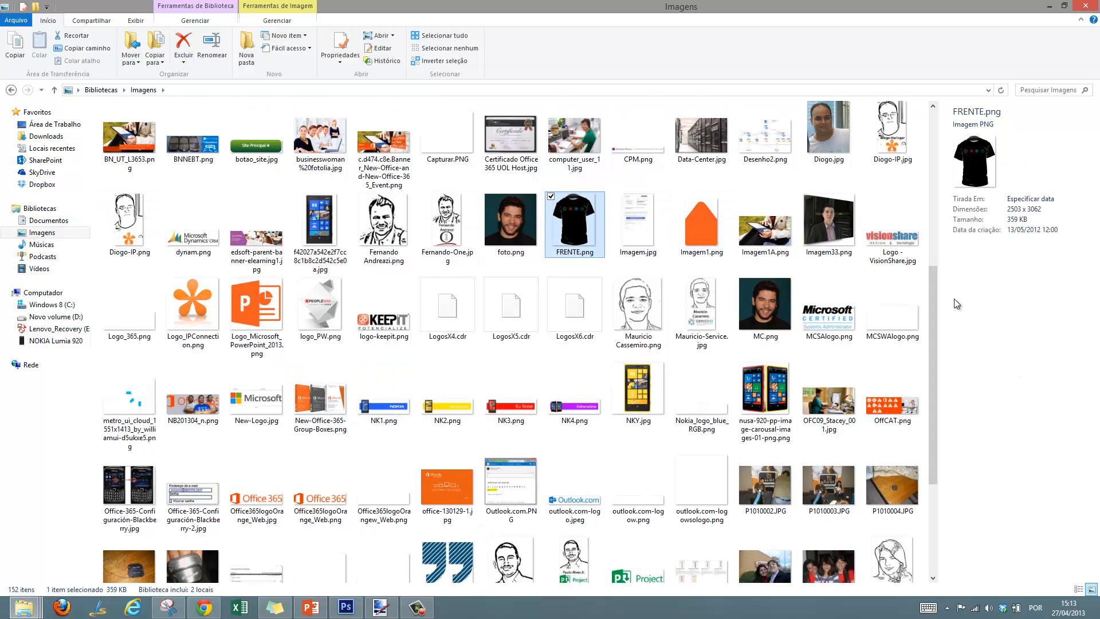
{"action": "left_click_drag", "start_coordinate": [930, 290], "coordinate": [933, 380]}
{"action": "left_click_drag", "start_coordinate": [929, 435], "coordinate": [930, 382]}
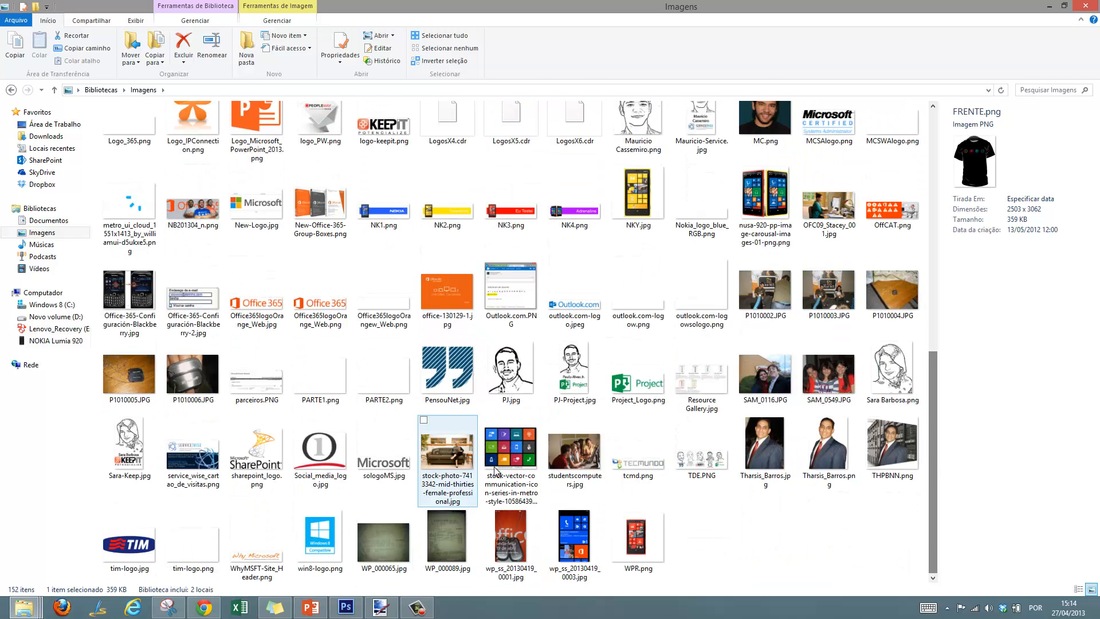
{"action": "left_click", "coordinate": [512, 464]}
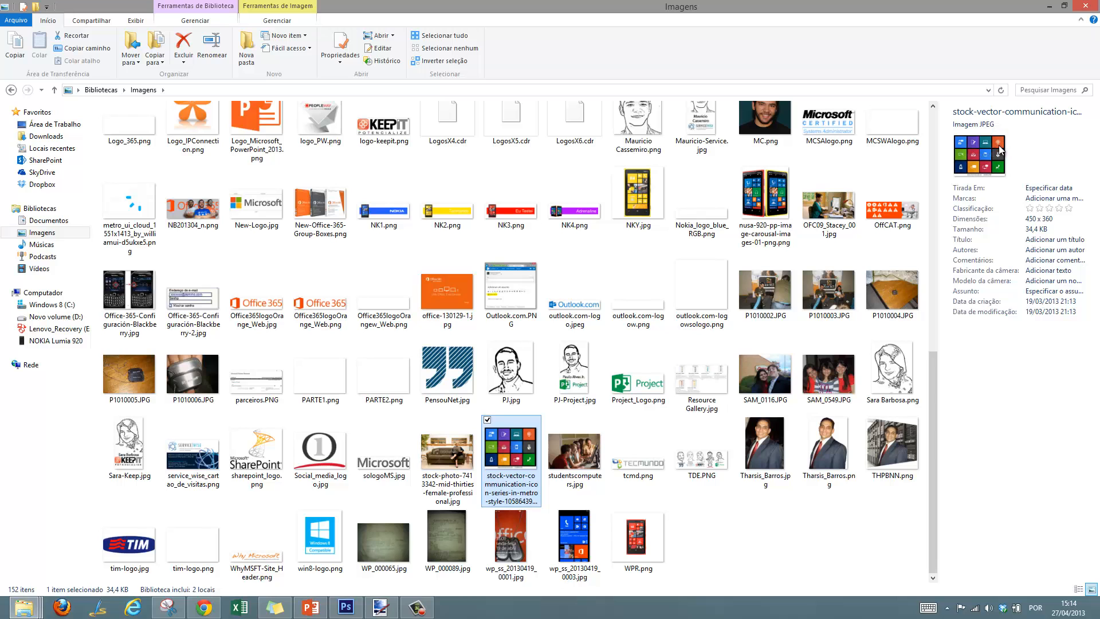
{"action": "left_click_drag", "start_coordinate": [933, 437], "coordinate": [928, 289]}
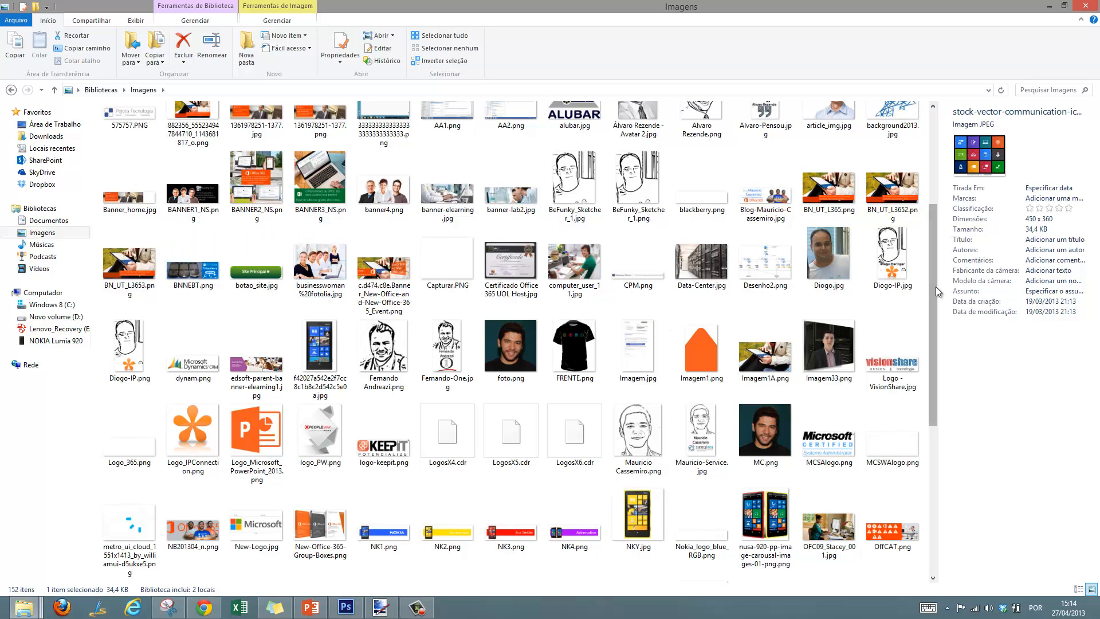
{"action": "left_click_drag", "start_coordinate": [936, 286], "coordinate": [929, 208]}
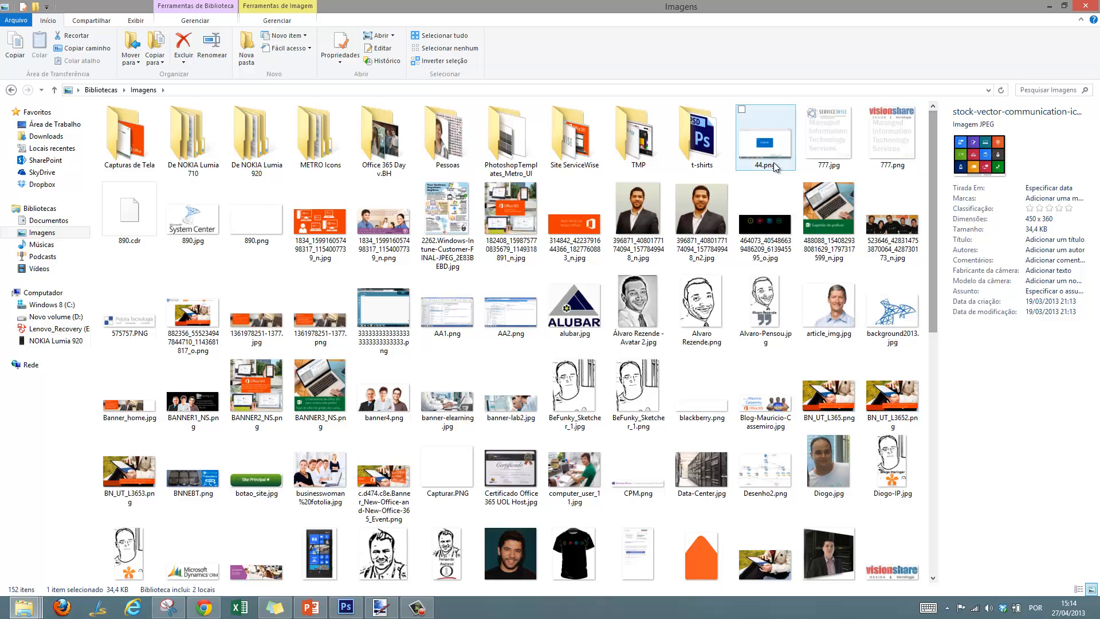
Preview blackberry.png at full size in the photo viewer and close the viewer
{"action": "left_click_drag", "start_coordinate": [933, 149], "coordinate": [923, 264]}
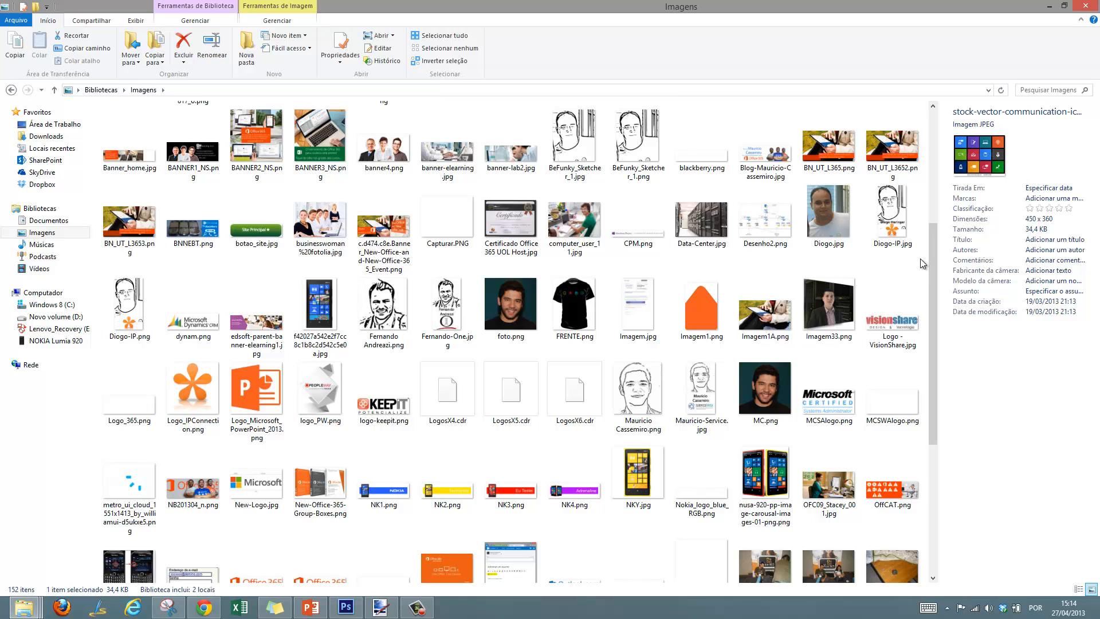
{"action": "left_click", "coordinate": [693, 163]}
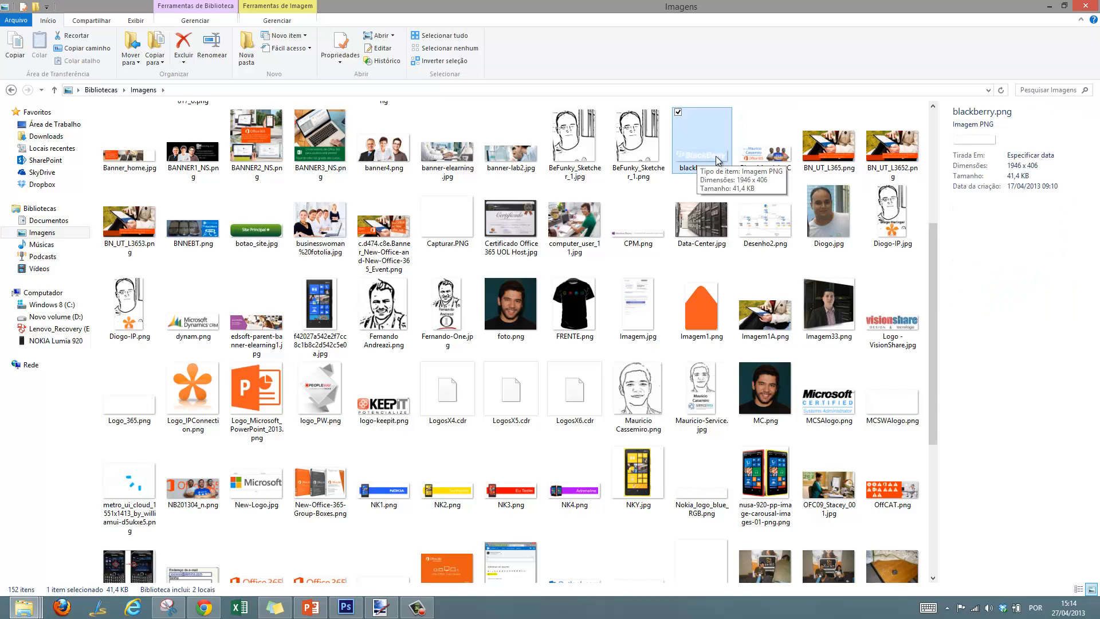
{"action": "double_click", "coordinate": [717, 161]}
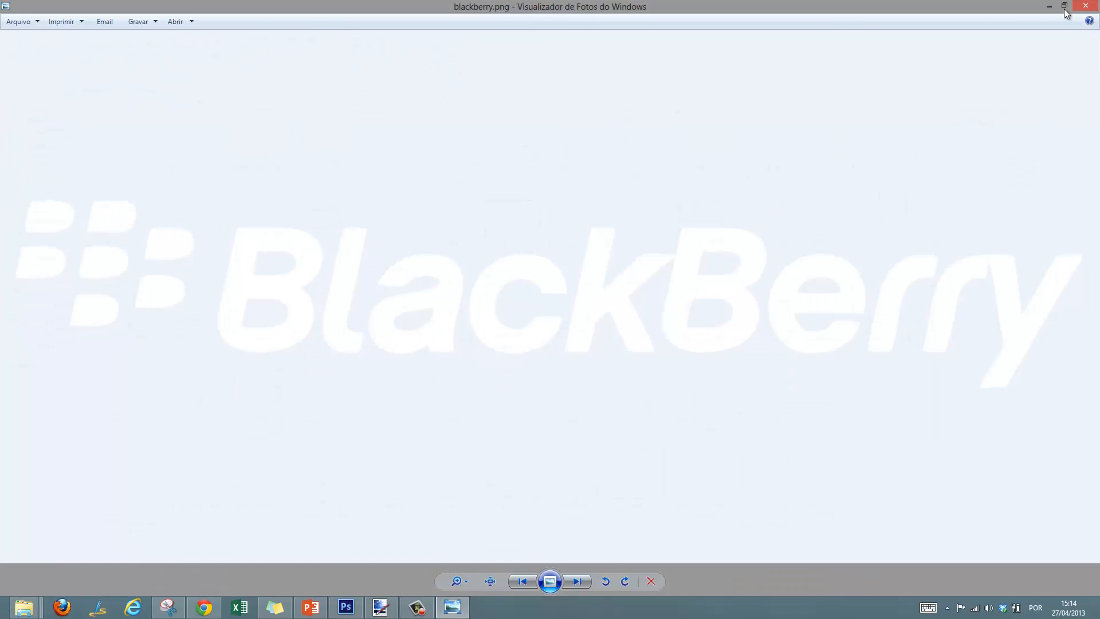
{"action": "left_click", "coordinate": [1086, 6]}
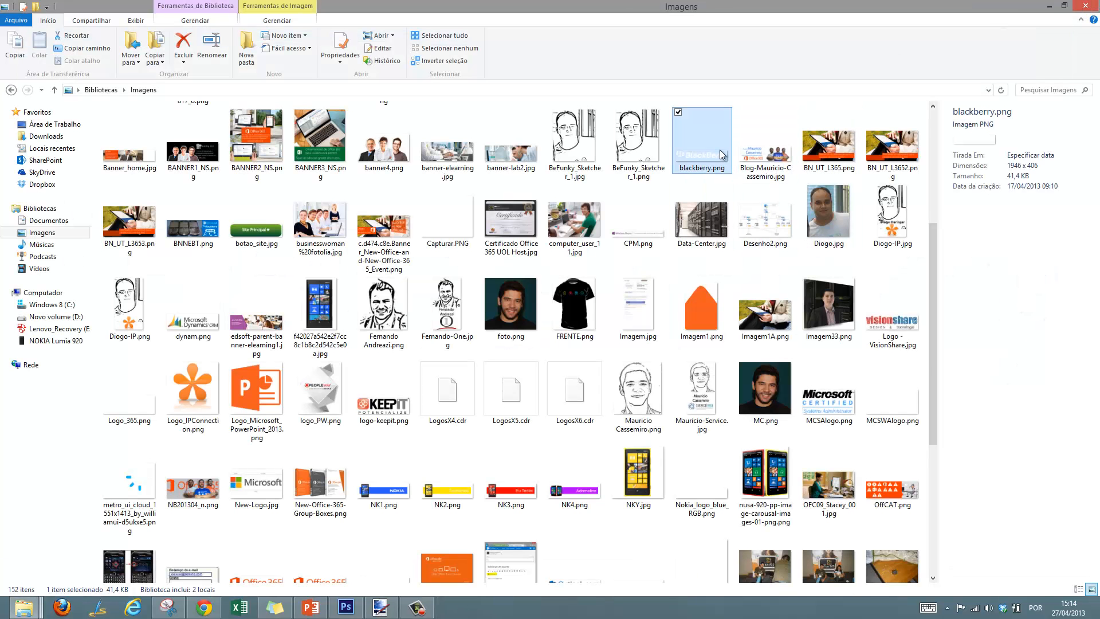
Add blackberry.png as a new layer to the blank image in Paint.NET and fill the background layer with black
{"action": "mouse_move", "coordinate": [721, 155]}
{"action": "left_mouse_down"}
{"action": "mouse_move", "coordinate": [375, 601]}
{"action": "mouse_move", "coordinate": [387, 612]}
{"action": "mouse_move", "coordinate": [410, 467]}
{"action": "mouse_move", "coordinate": [668, 331]}
{"action": "mouse_move", "coordinate": [702, 343]}
{"action": "left_mouse_up"}
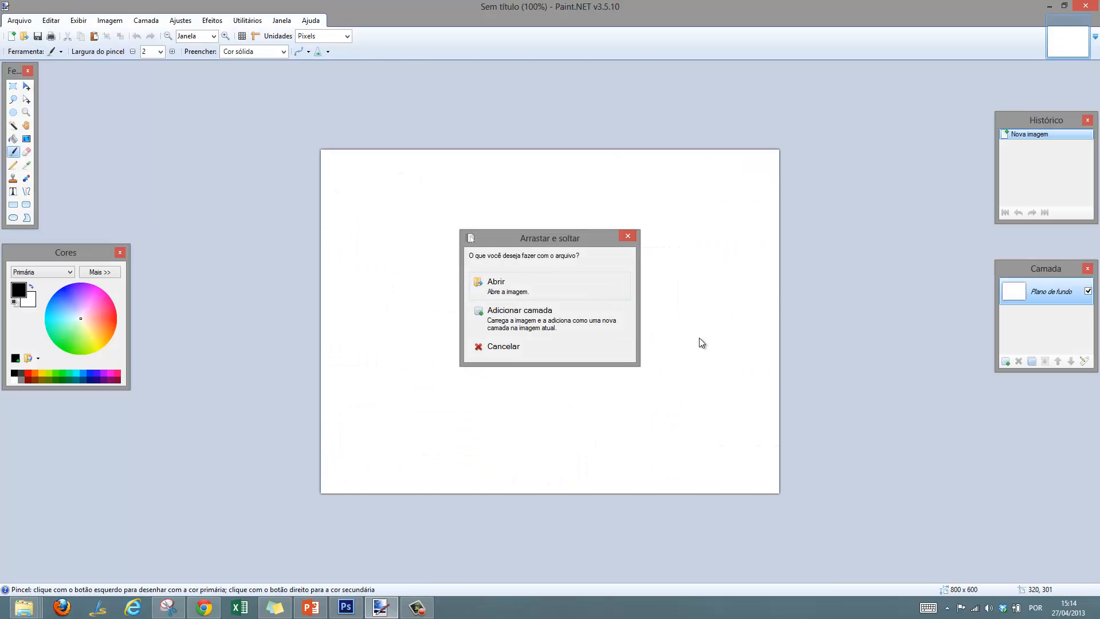
{"action": "left_click", "coordinate": [560, 320]}
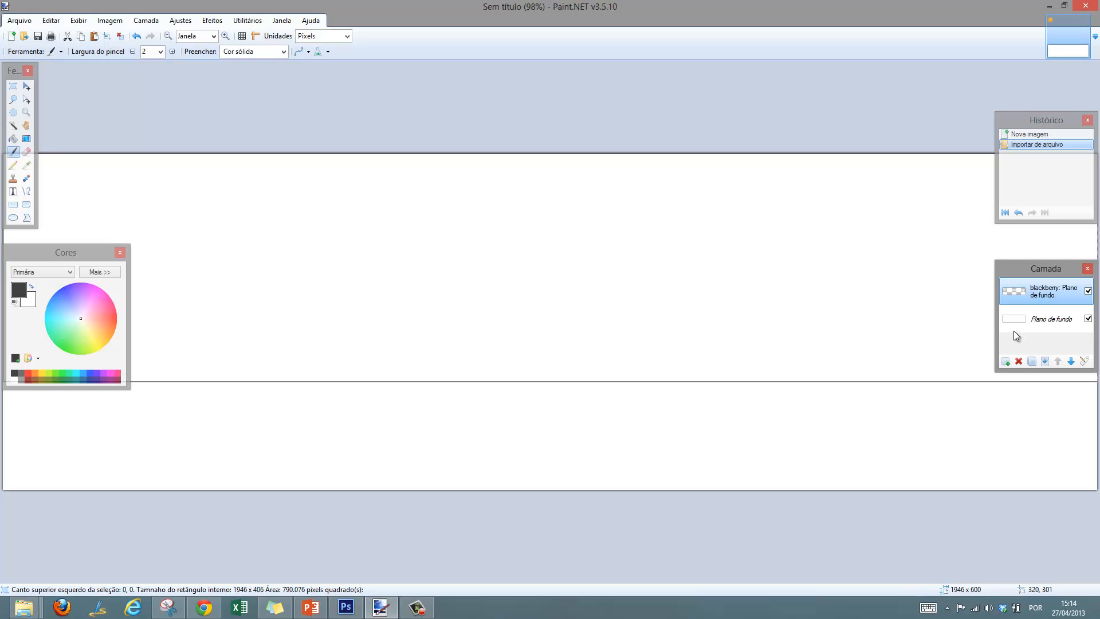
{"action": "left_click", "coordinate": [1038, 321]}
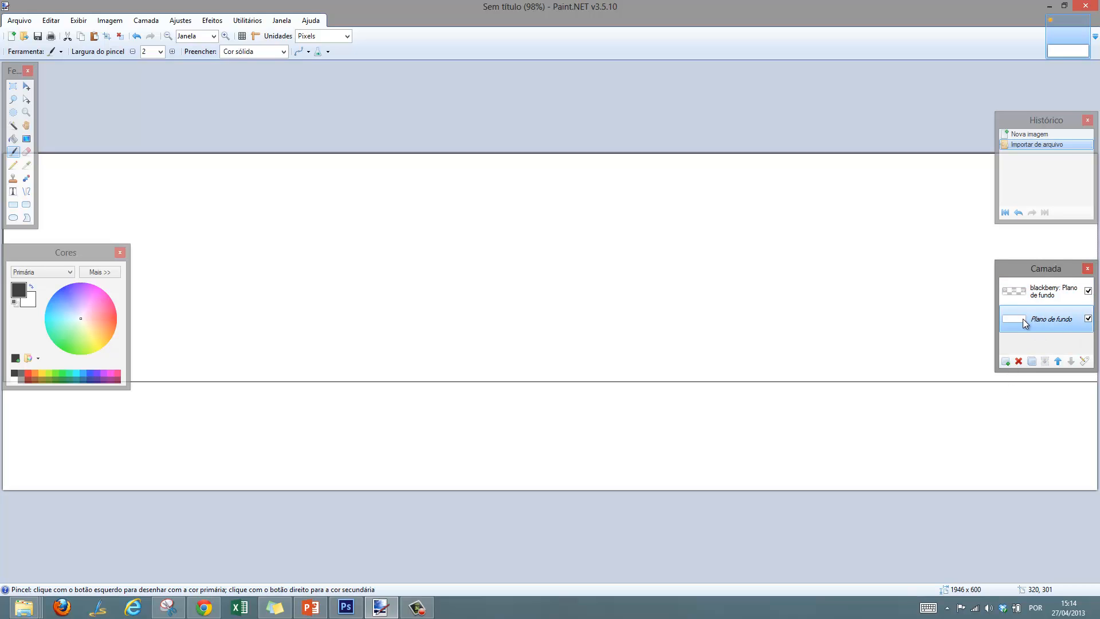
{"action": "left_click", "coordinate": [13, 139]}
{"action": "left_click", "coordinate": [355, 298]}
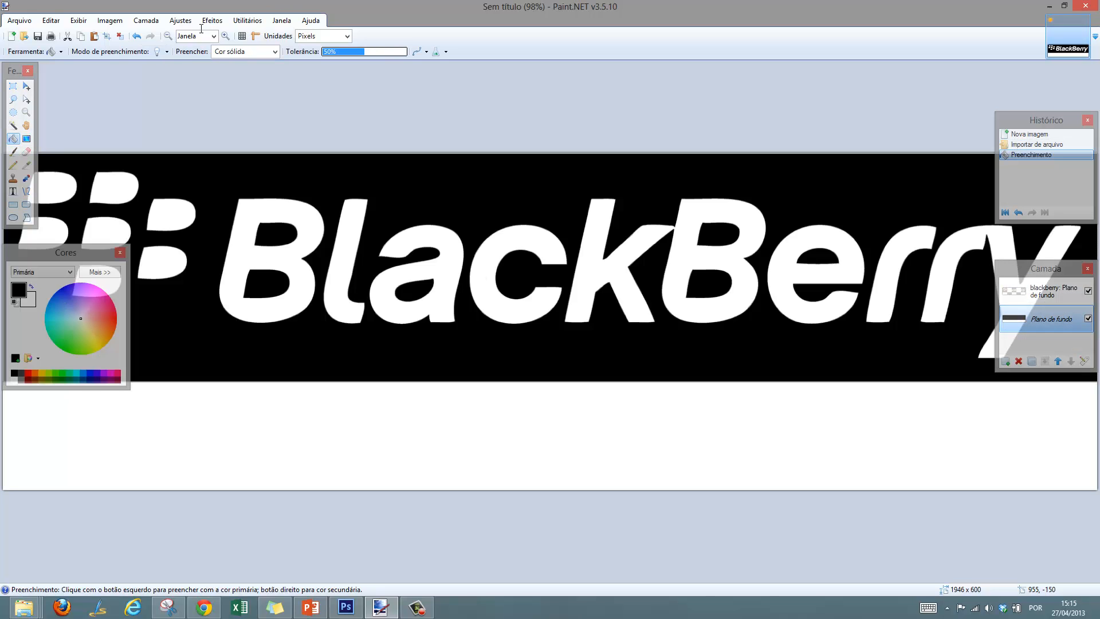
Crop the image to the selected area around the BlackBerry logo
{"action": "left_click", "coordinate": [108, 35]}
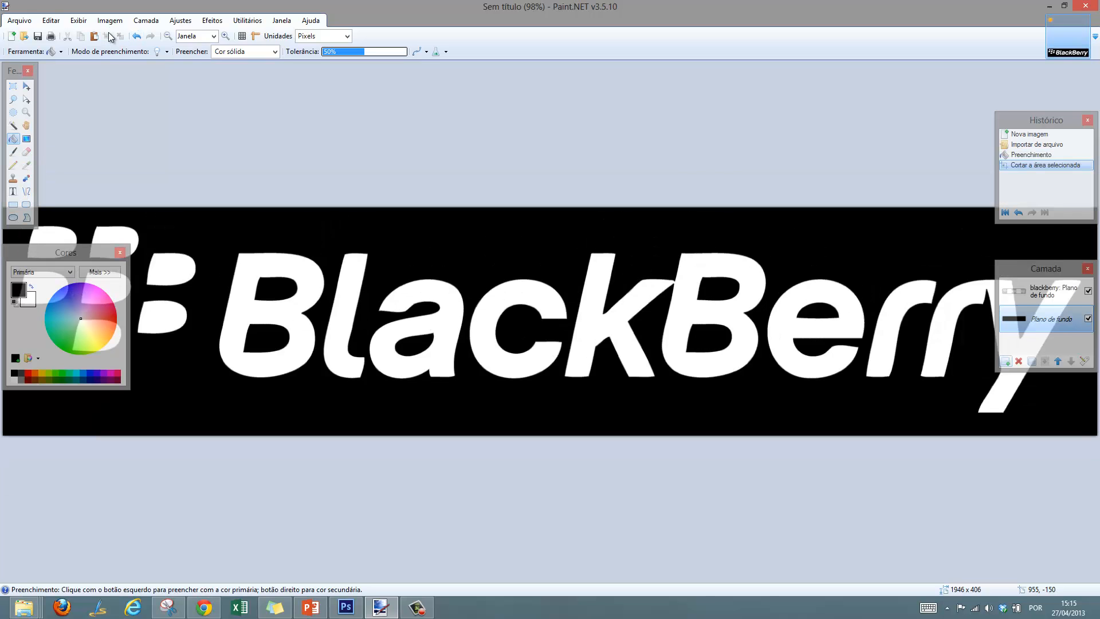
{"action": "scroll", "coordinate": [442, 213], "scroll_direction": "down", "scroll_amount": 2}
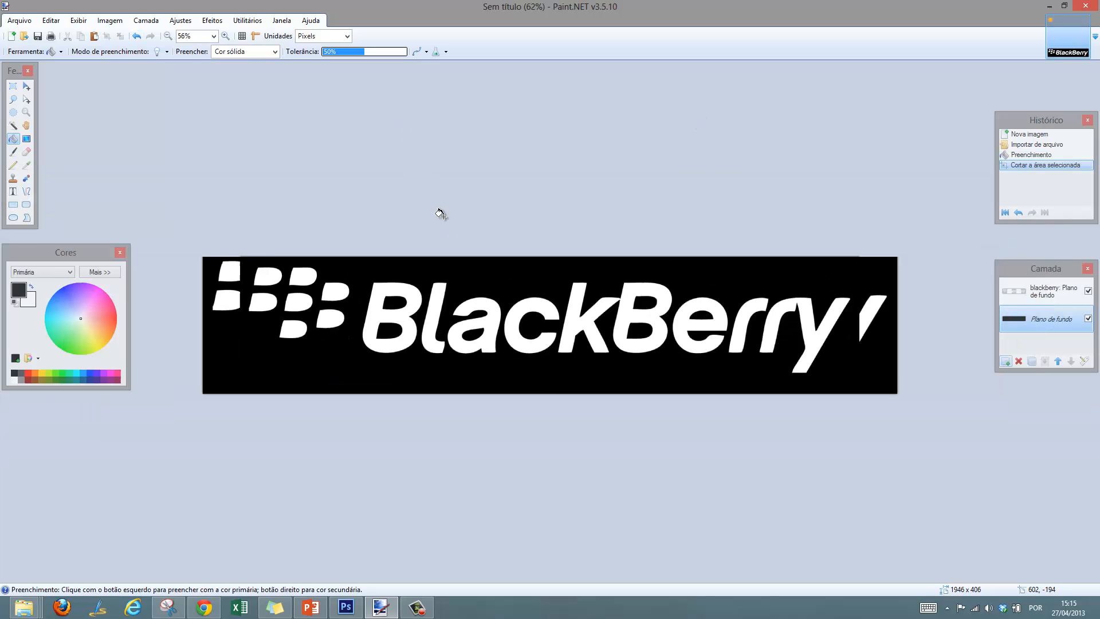
{"action": "scroll", "coordinate": [442, 216], "scroll_direction": "up", "scroll_amount": 2}
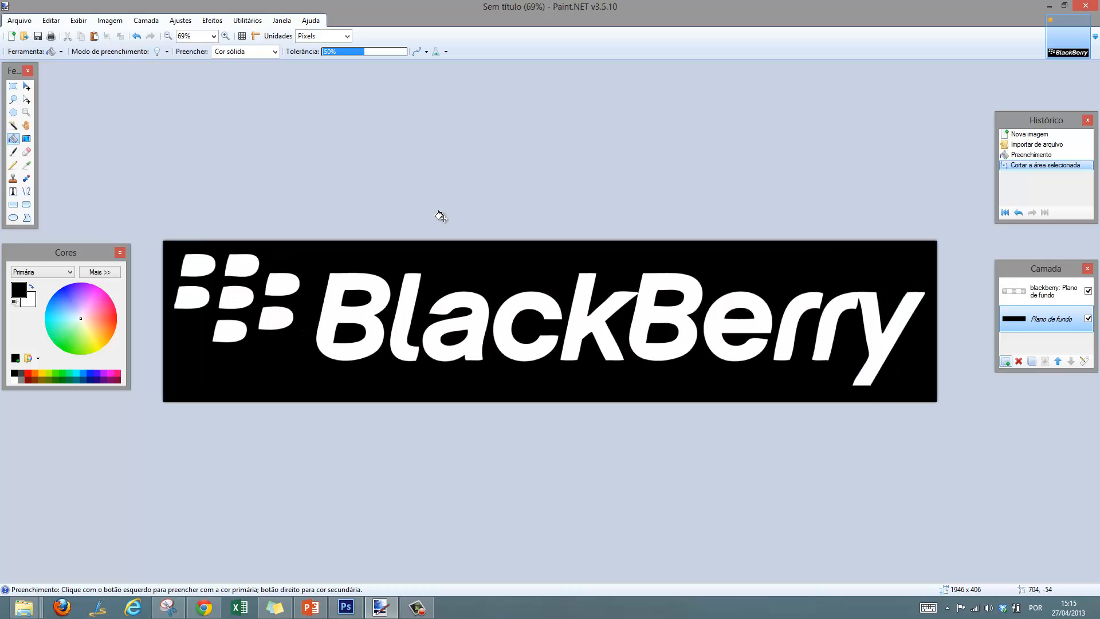
{"action": "scroll", "coordinate": [442, 216], "scroll_direction": "down", "scroll_amount": 1}
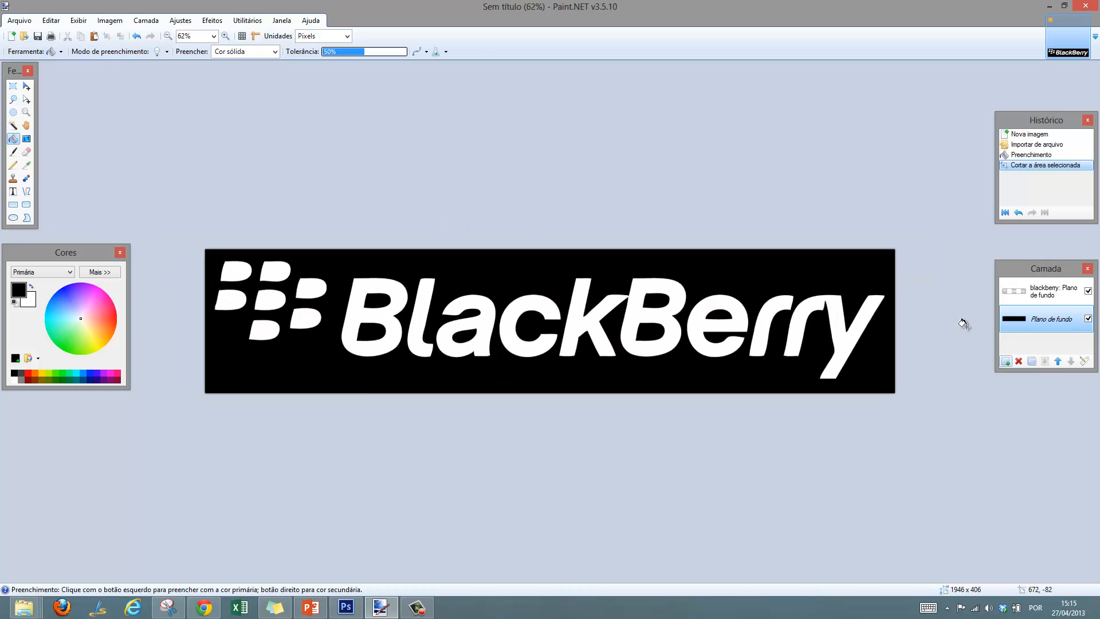
Toggle the black background layer's visibility to compare the white logo with and without it, and close Paint.NET without saving
{"action": "left_click", "coordinate": [1088, 319]}
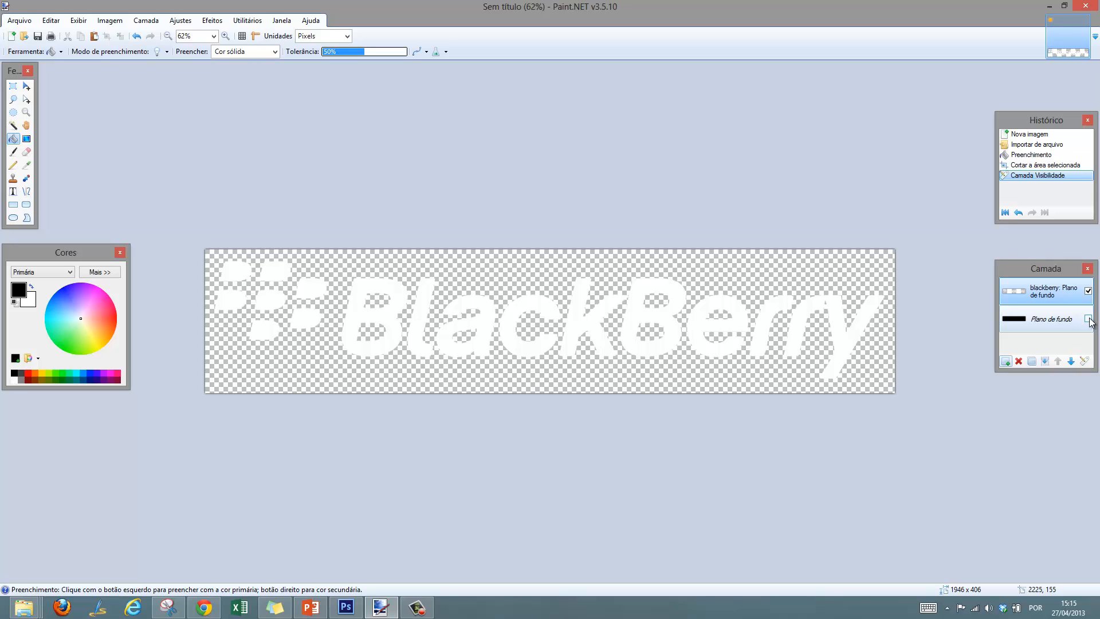
{"action": "left_click", "coordinate": [1089, 320]}
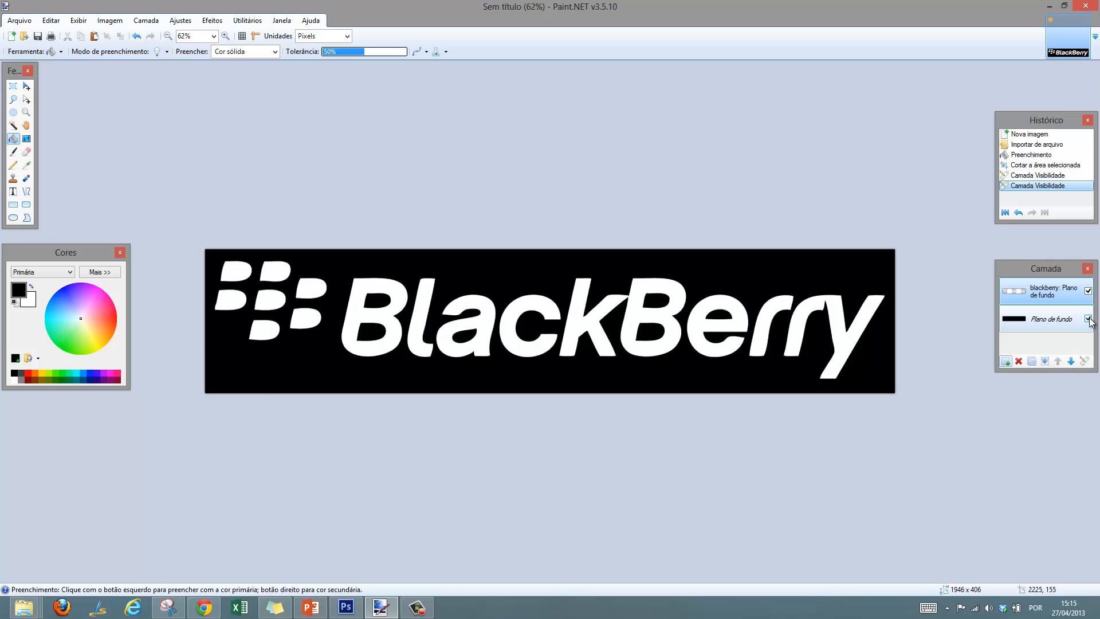
{"action": "left_click", "coordinate": [1088, 320]}
{"action": "left_click", "coordinate": [1089, 319]}
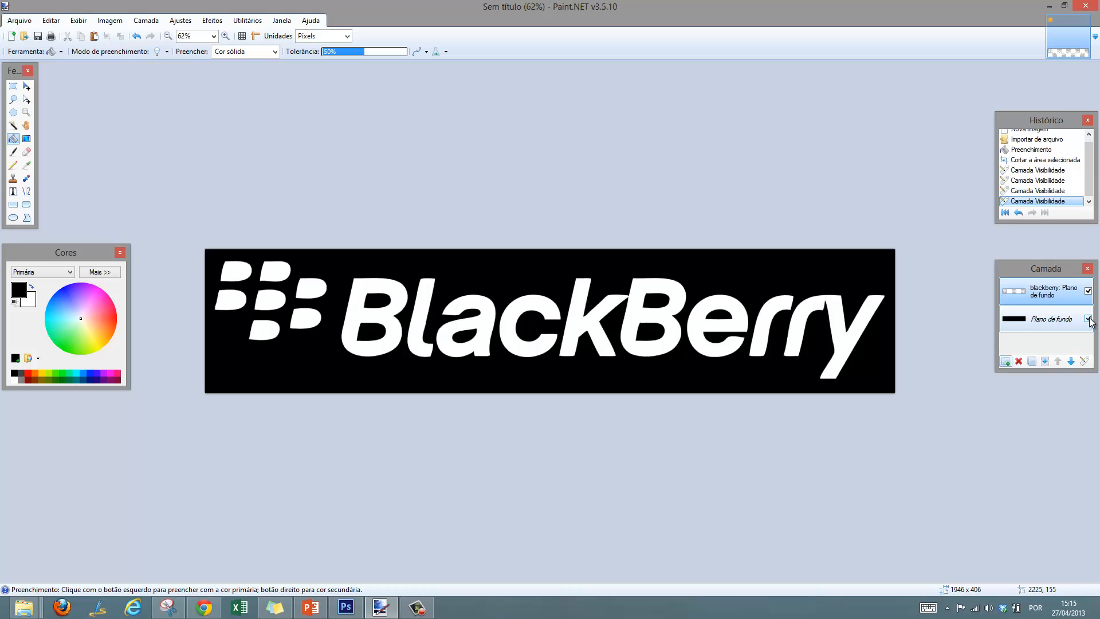
{"action": "left_click", "coordinate": [1088, 319]}
{"action": "left_click", "coordinate": [1088, 319]}
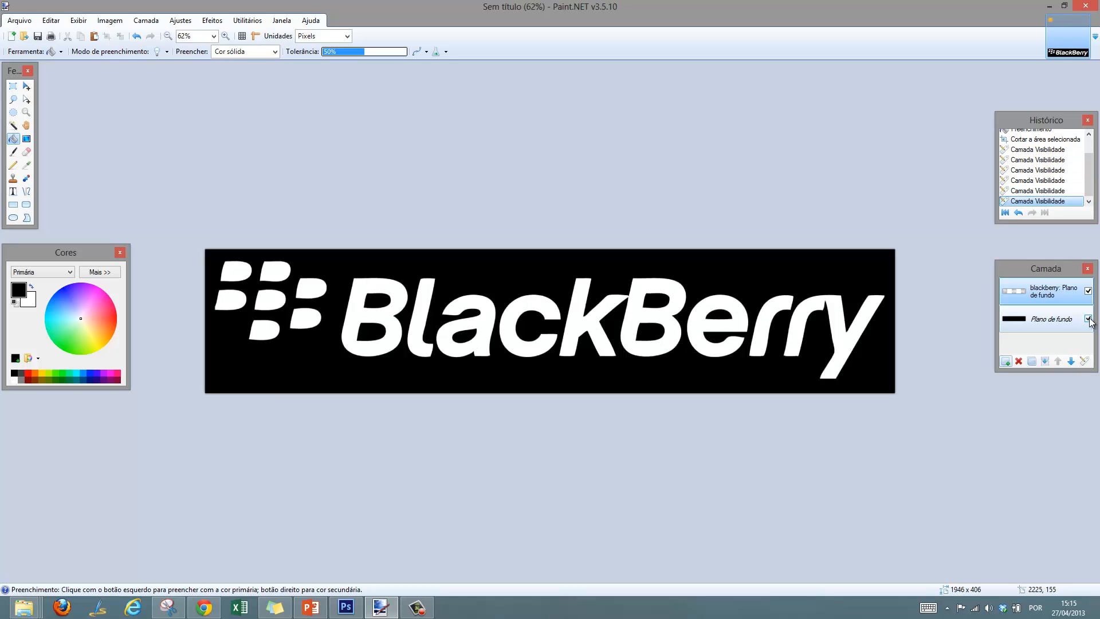
{"action": "left_click", "coordinate": [1089, 320]}
{"action": "left_click", "coordinate": [1088, 319]}
{"action": "left_click", "coordinate": [1089, 319]}
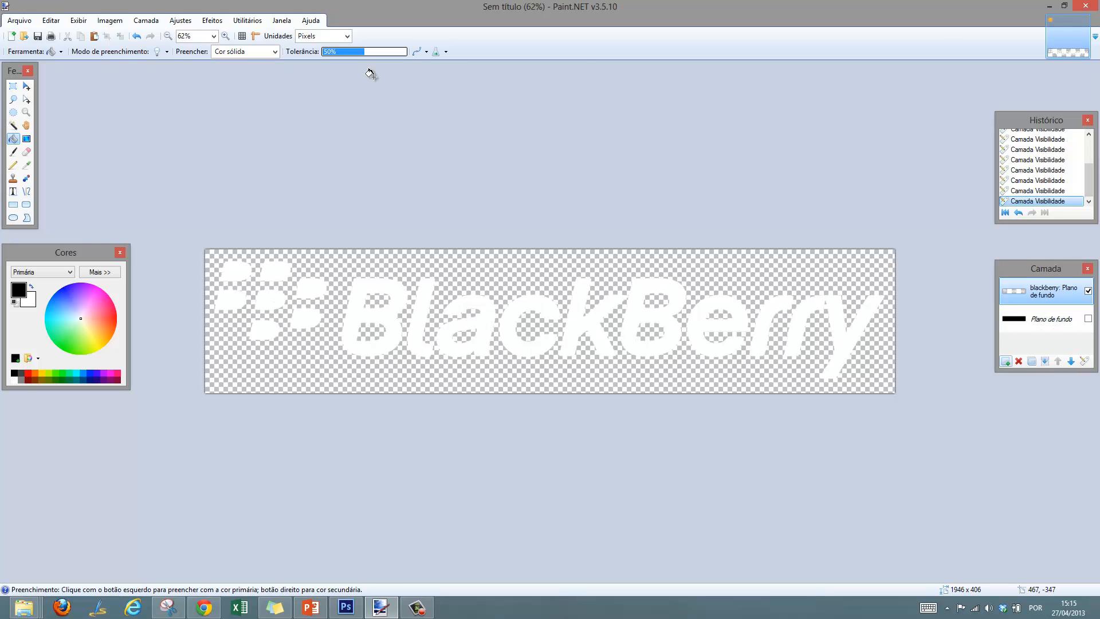
{"action": "left_click", "coordinate": [1087, 22]}
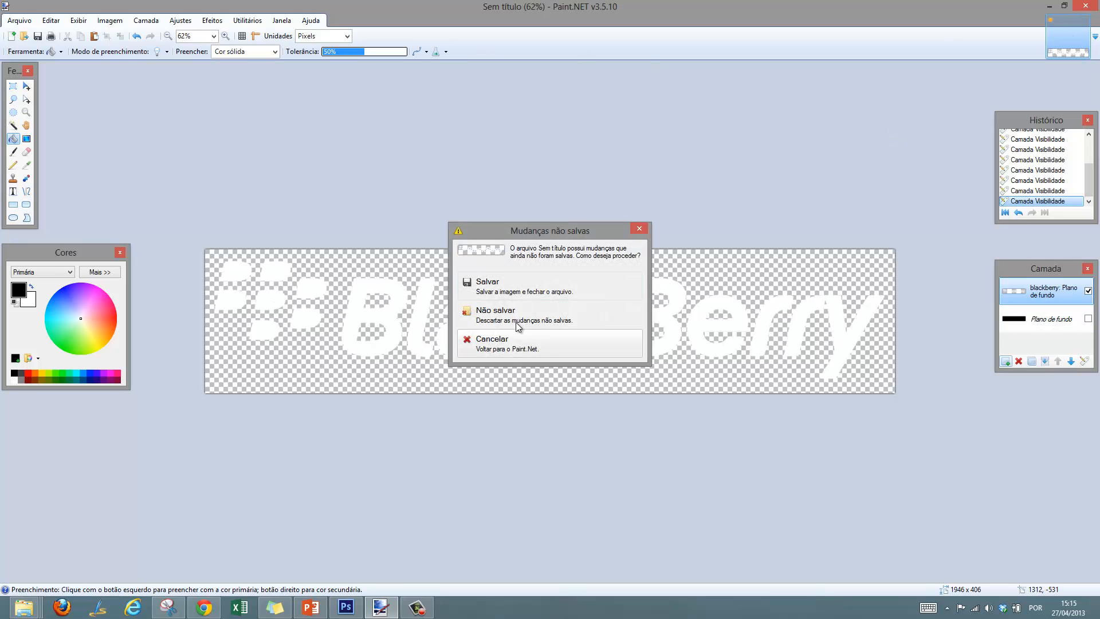
{"action": "left_click", "coordinate": [496, 313]}
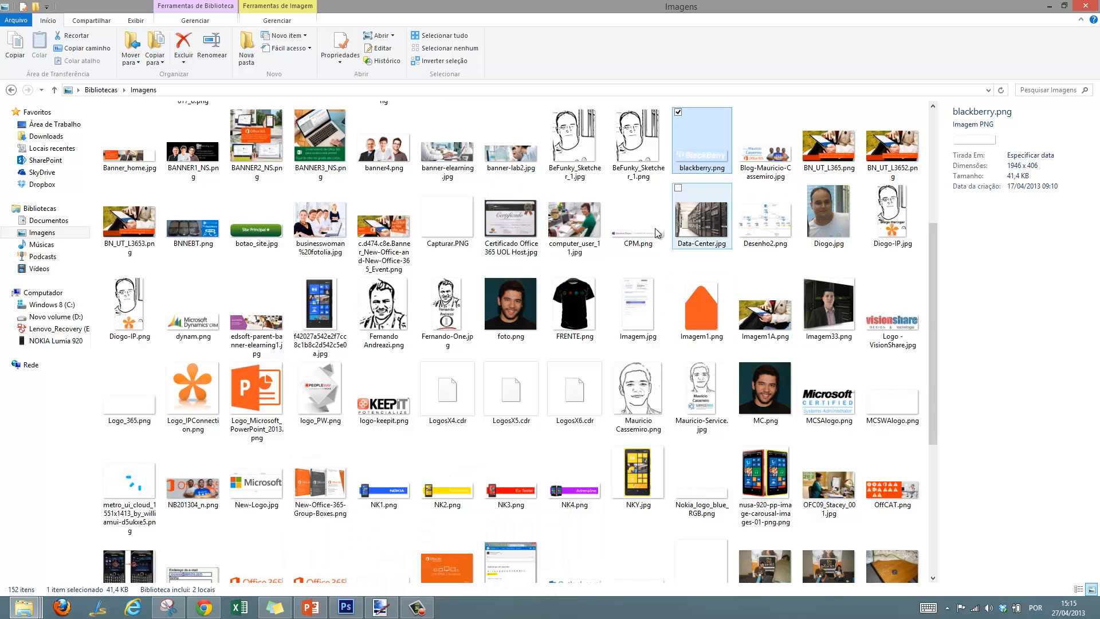
Inspect the other white transparent images: MCSWAlogo.png, outlook.com-logowsologo.png, outlook.com-logow.png, PARTE1.png, PARTE2.png and tim-logo.png
{"action": "left_click", "coordinate": [899, 408]}
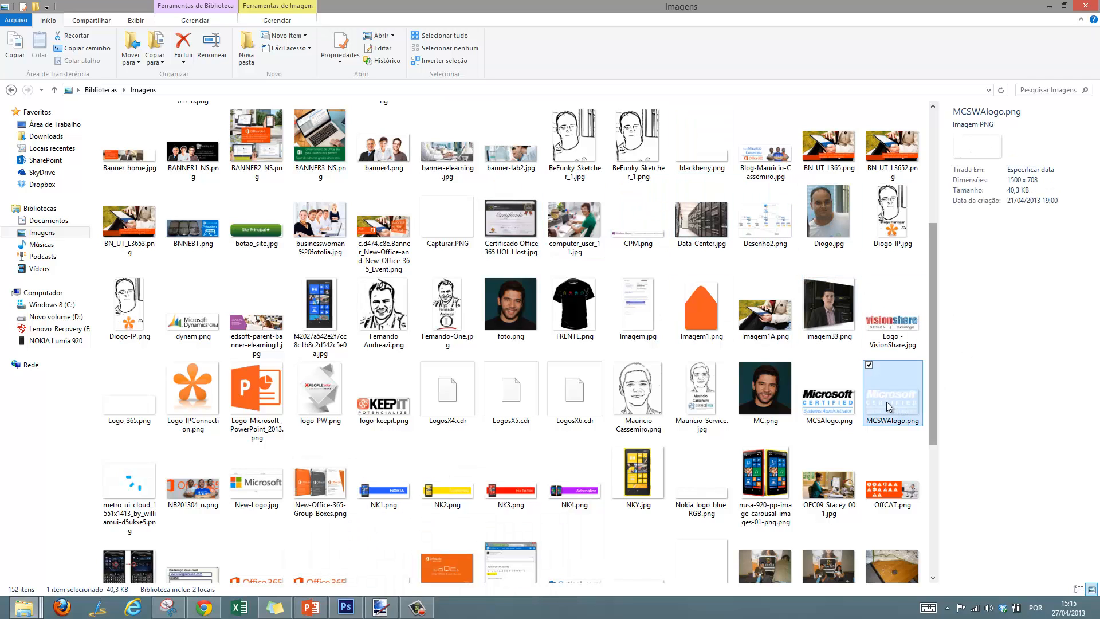
{"action": "scroll", "coordinate": [669, 392], "scroll_direction": "down", "scroll_amount": 3}
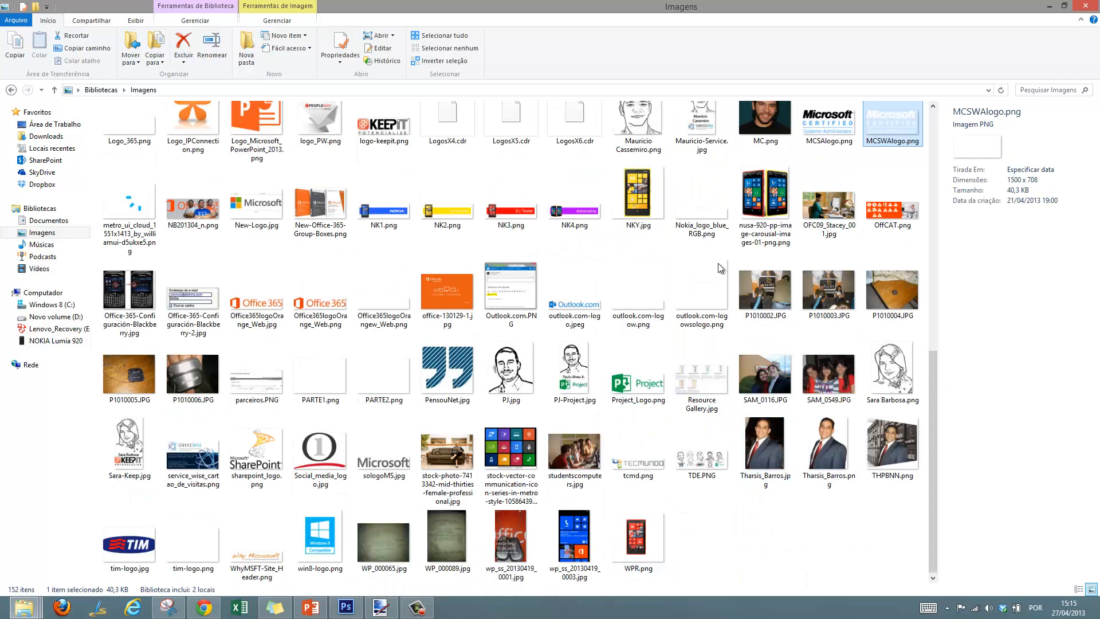
{"action": "left_click", "coordinate": [707, 295]}
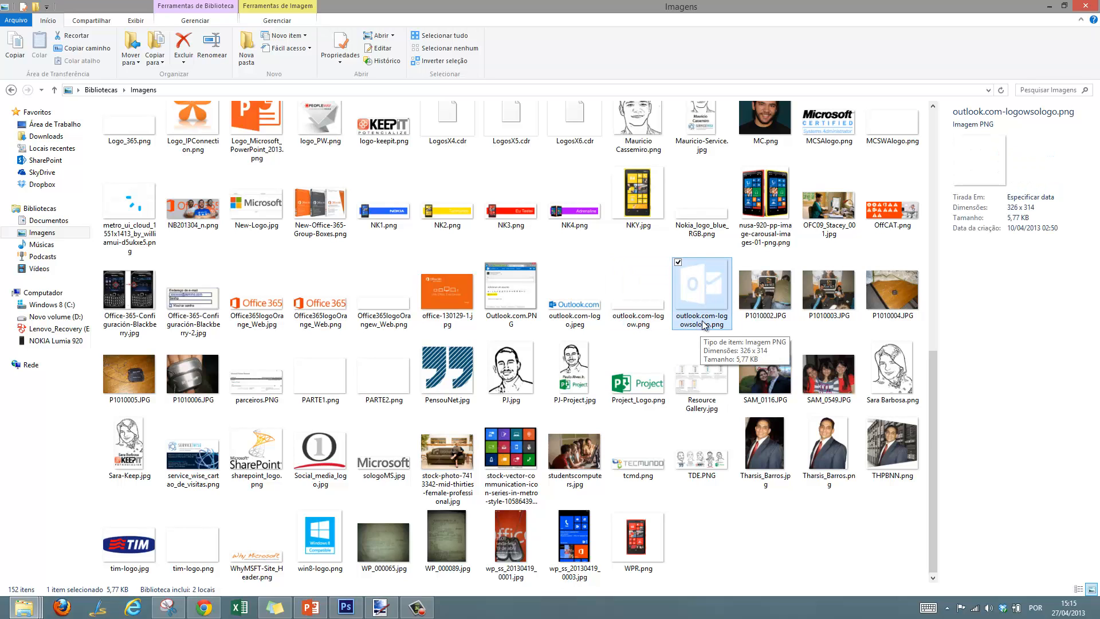
{"action": "left_click", "coordinate": [640, 316]}
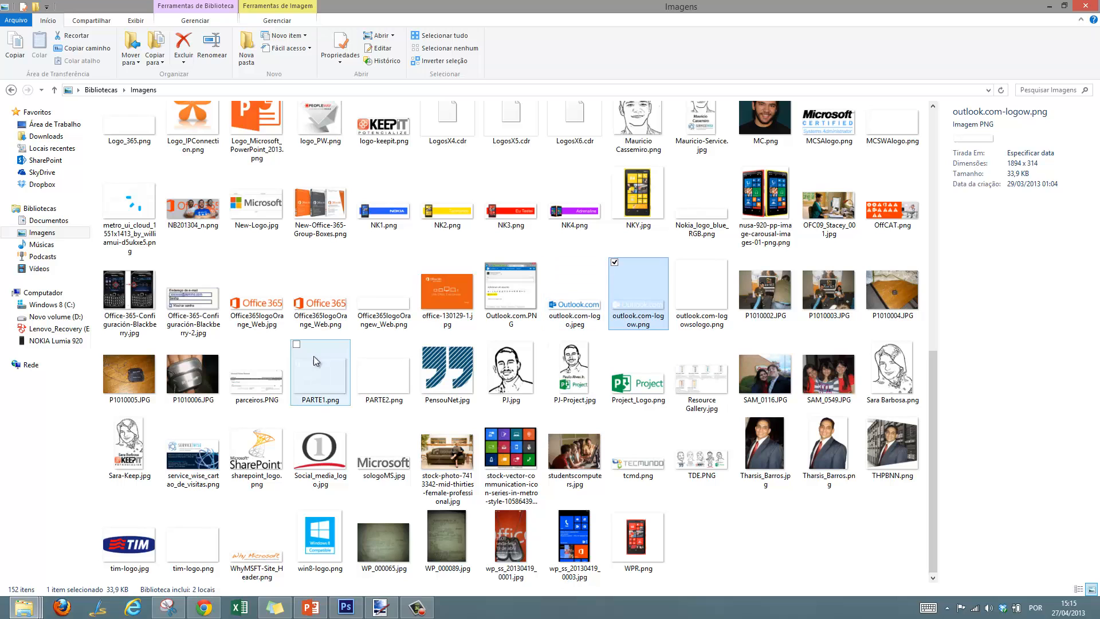
{"action": "left_click", "coordinate": [323, 375]}
{"action": "left_click", "coordinate": [382, 389]}
{"action": "left_click", "coordinate": [183, 547]}
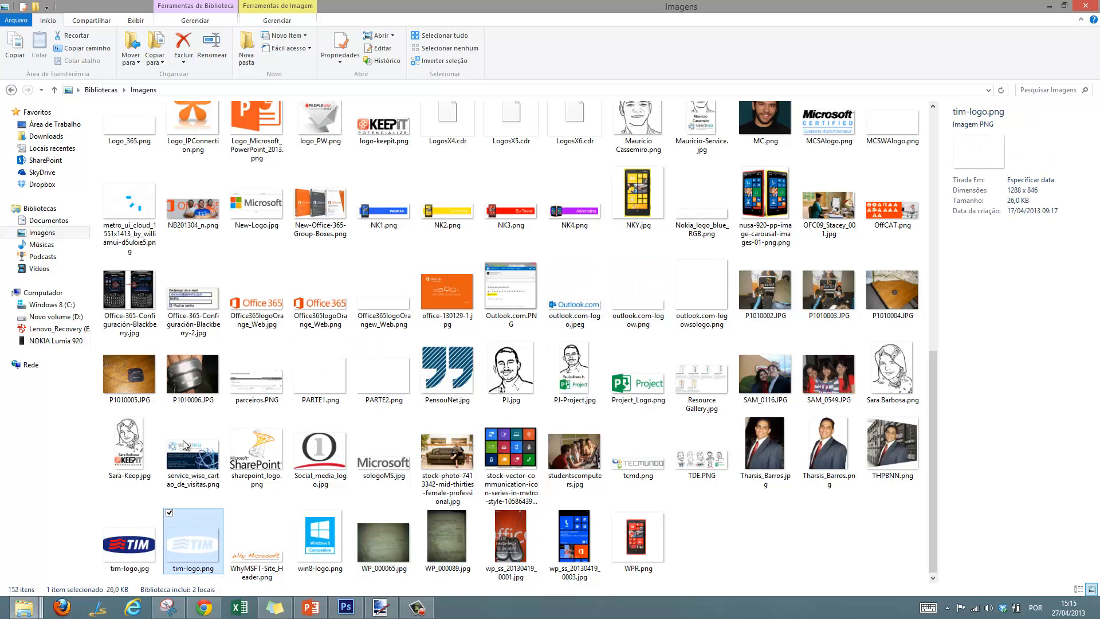
Open the METRO Icons folder and select the Icons metro style (full pack) subfolder
{"action": "scroll", "coordinate": [270, 186], "scroll_direction": "up", "scroll_amount": 10}
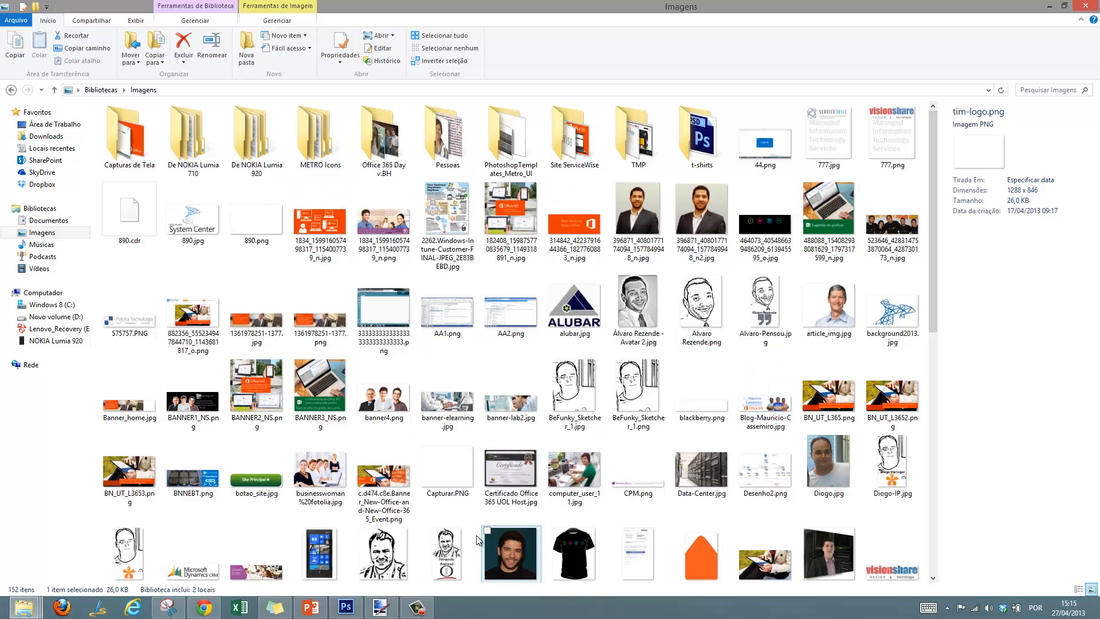
{"action": "left_click", "coordinate": [326, 150]}
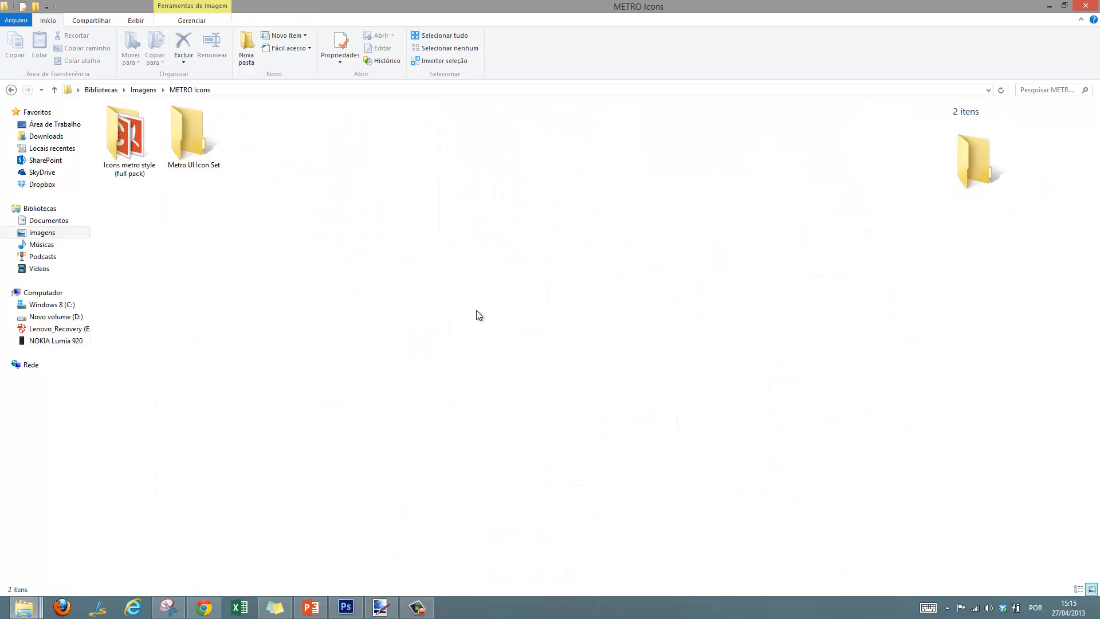
{"action": "left_click", "coordinate": [138, 154]}
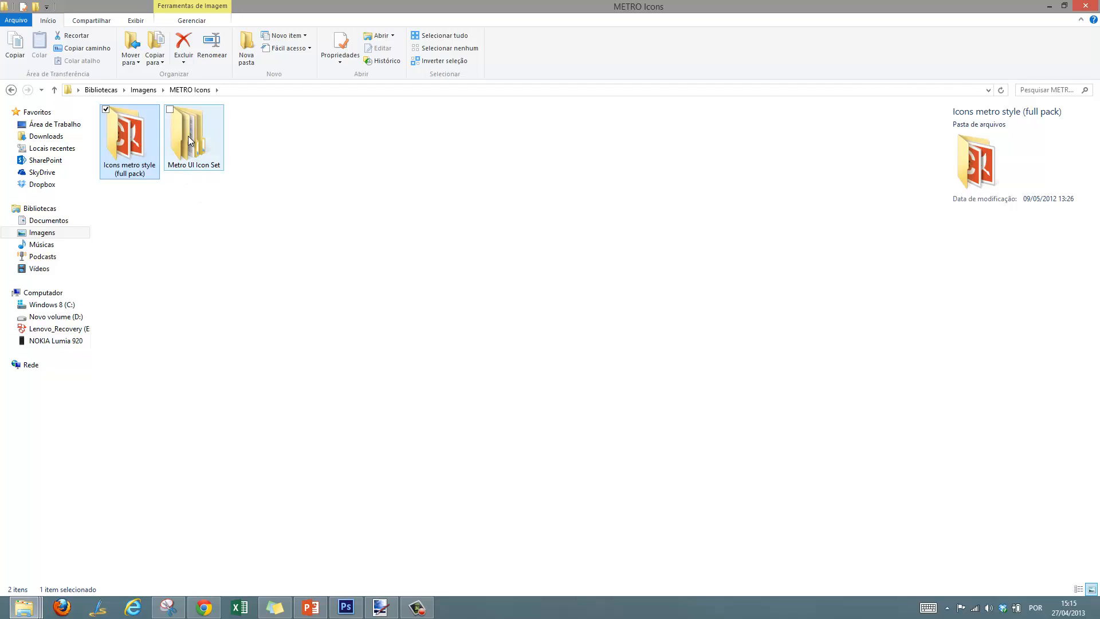
Open the Icons metro style (full pack) folder, preview apple.png and ps.png, and close each preview
{"action": "double_click", "coordinate": [131, 170]}
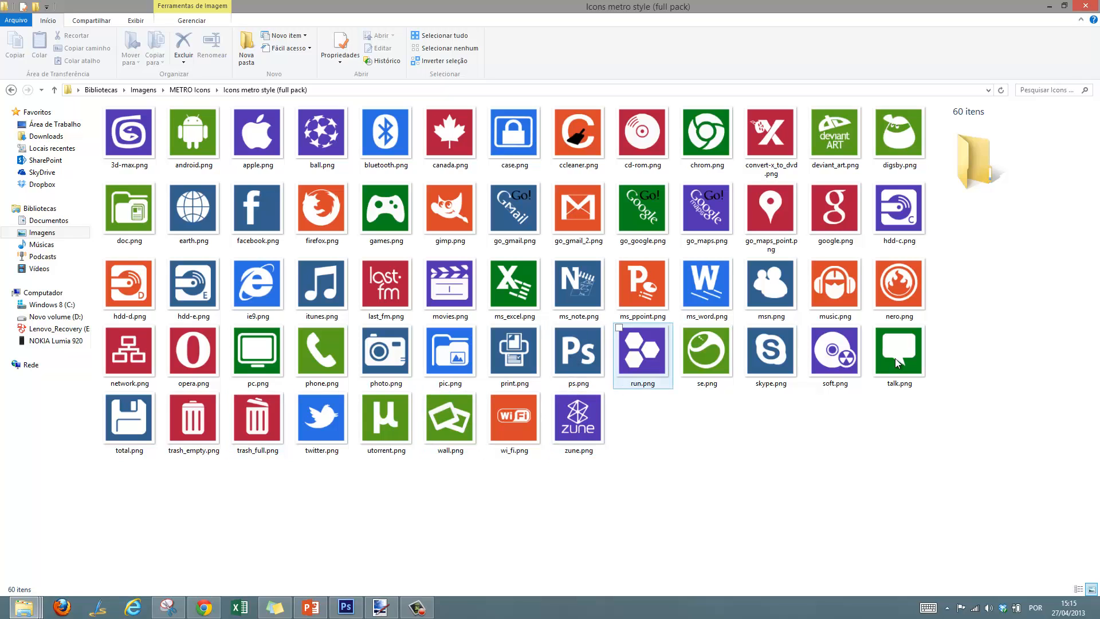
{"action": "left_click", "coordinate": [267, 134]}
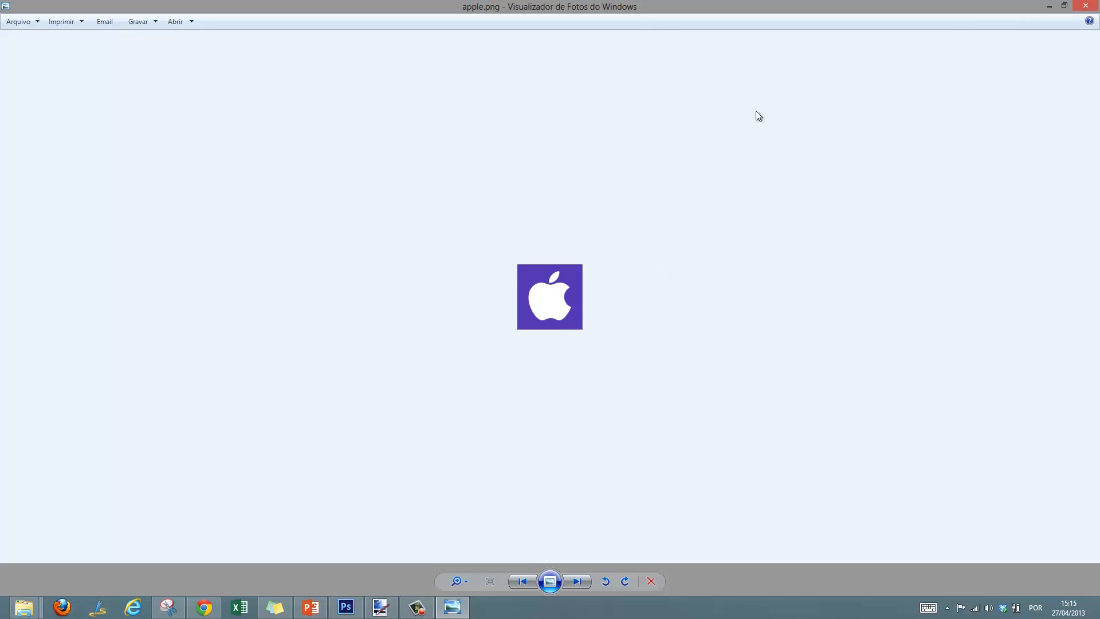
{"action": "left_click", "coordinate": [1091, 6]}
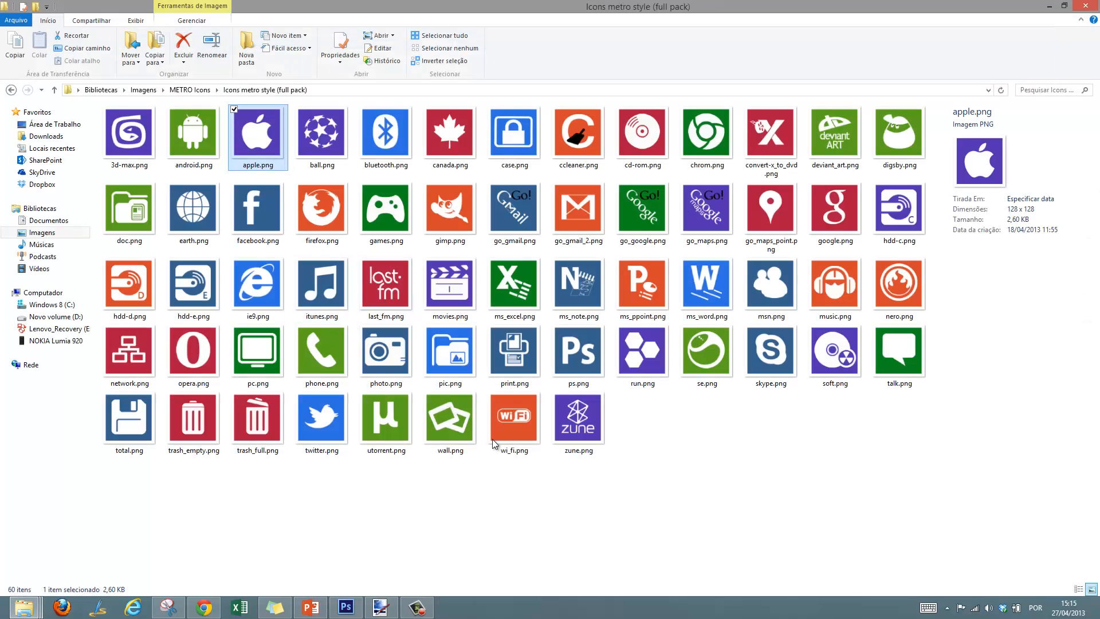
{"action": "left_click", "coordinate": [580, 345]}
{"action": "double_click", "coordinate": [579, 345]}
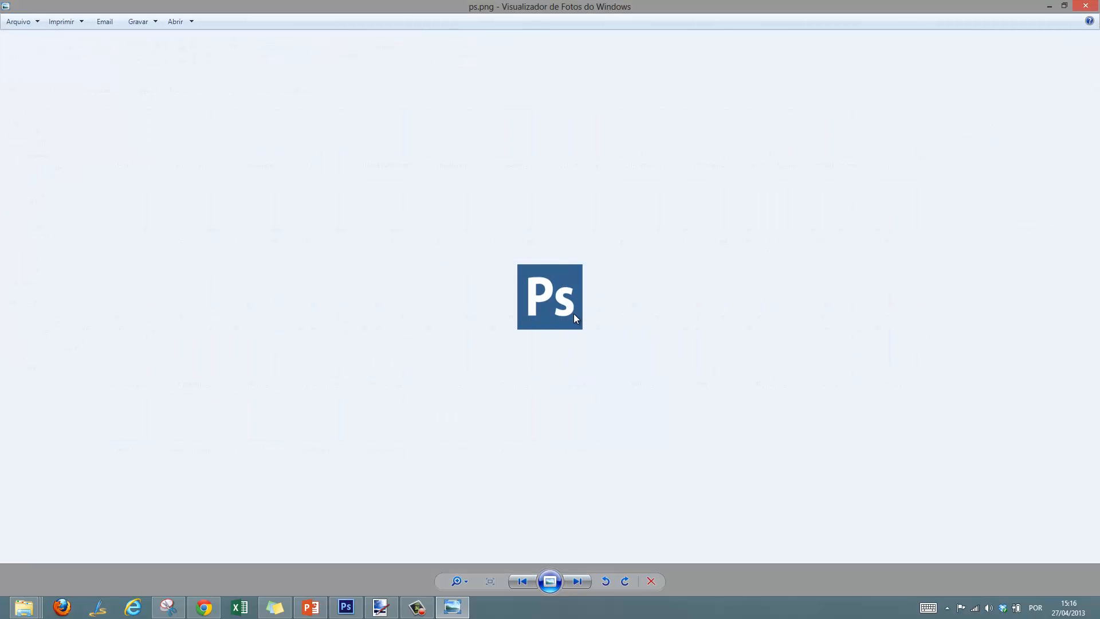
{"action": "left_click", "coordinate": [1088, 11]}
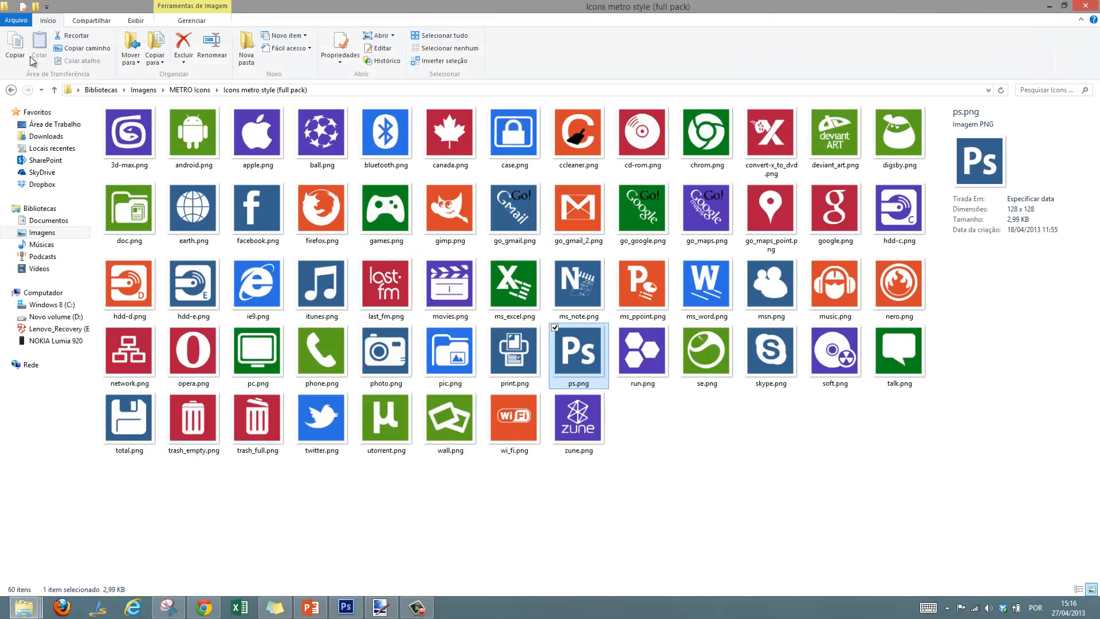
Go back to METRO Icons, open the Applications folder inside Metro UI Icon Set, and look over its icons
{"action": "left_click", "coordinate": [11, 90]}
{"action": "double_click", "coordinate": [183, 166]}
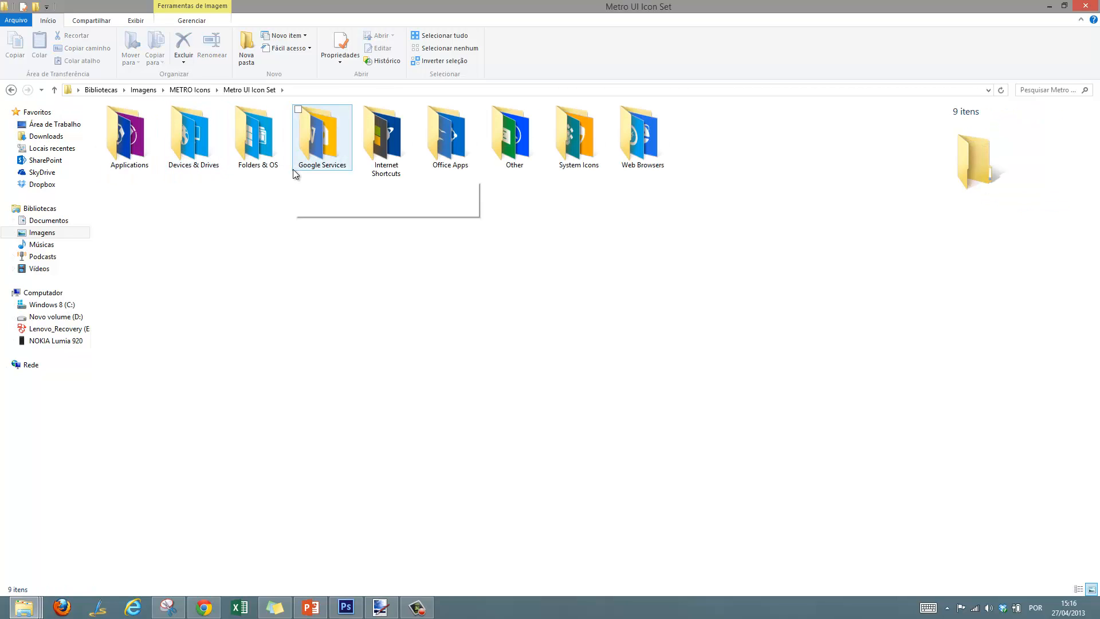
{"action": "double_click", "coordinate": [143, 165]}
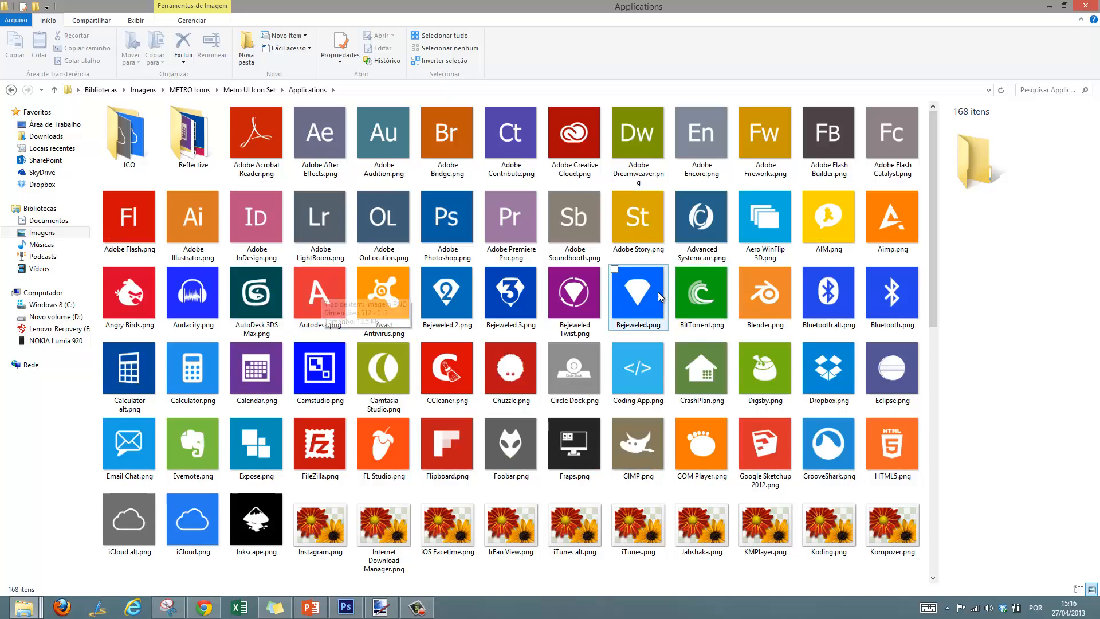
{"action": "scroll", "coordinate": [658, 292], "scroll_direction": "down", "scroll_amount": 8}
{"action": "scroll", "coordinate": [652, 294], "scroll_direction": "up", "scroll_amount": 8}
{"action": "left_click_drag", "start_coordinate": [934, 149], "coordinate": [927, 401]}
{"action": "scroll", "coordinate": [926, 401], "scroll_direction": "up", "scroll_amount": 7}
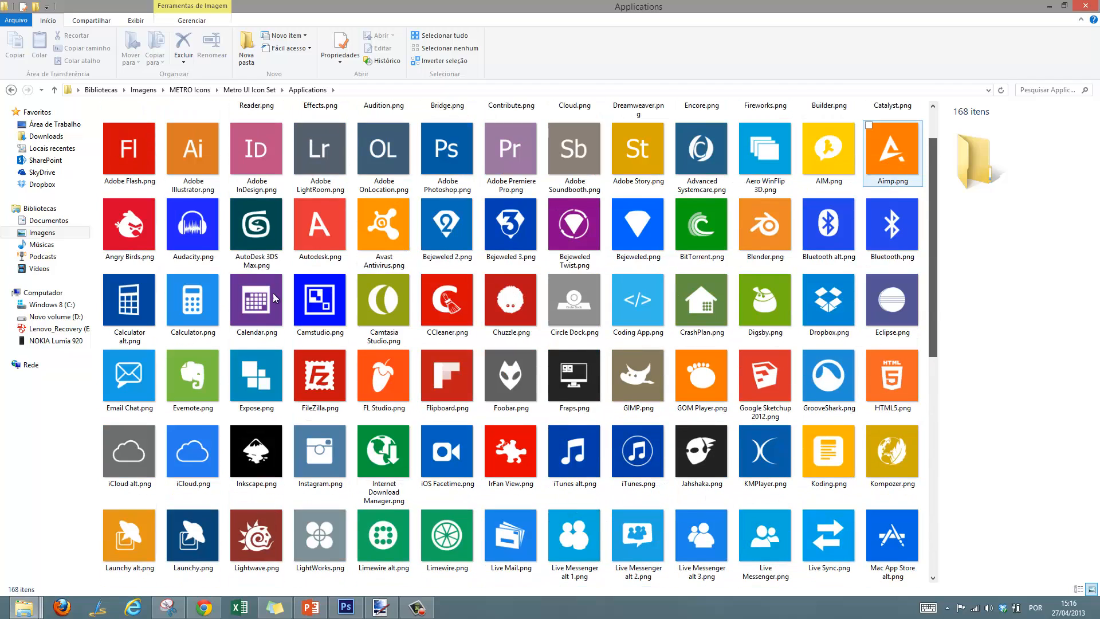
Preview the Applications icons one by one from Audacity.png to Calendar.png, and return to Calculator.png
{"action": "double_click", "coordinate": [194, 228]}
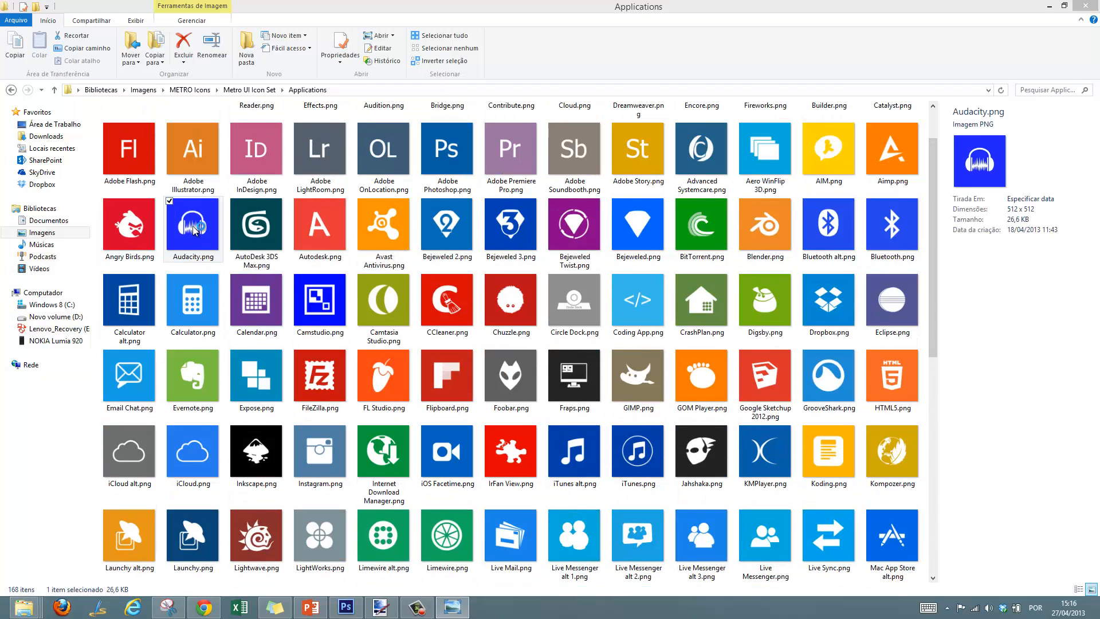
{"action": "key", "text": "Right"}
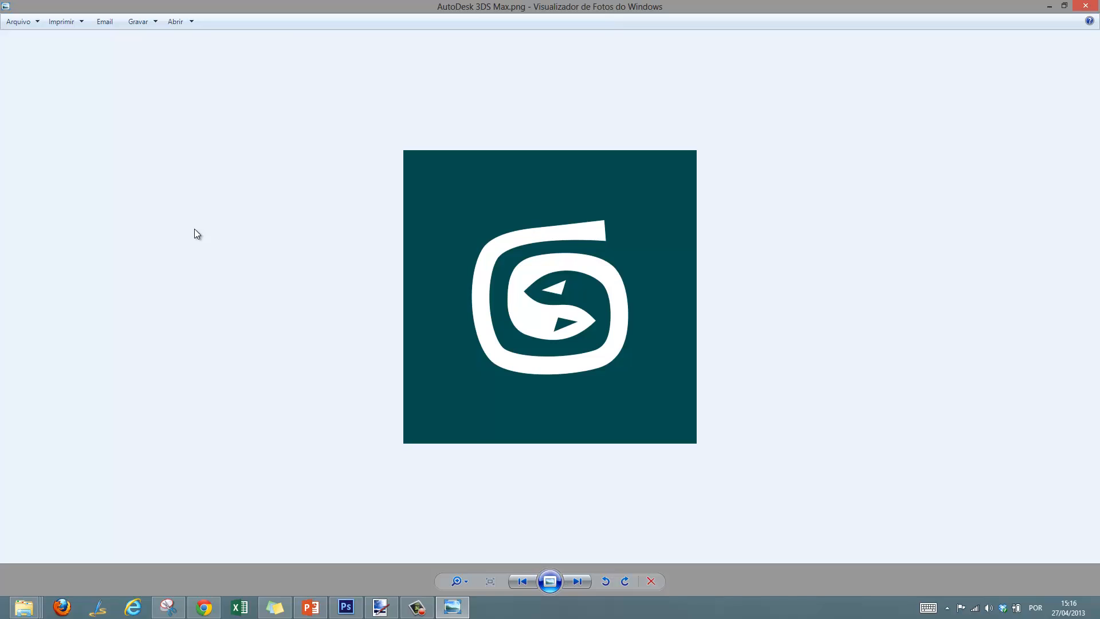
{"action": "key", "text": "Right"}
{"action": "key", "text": "Right"}
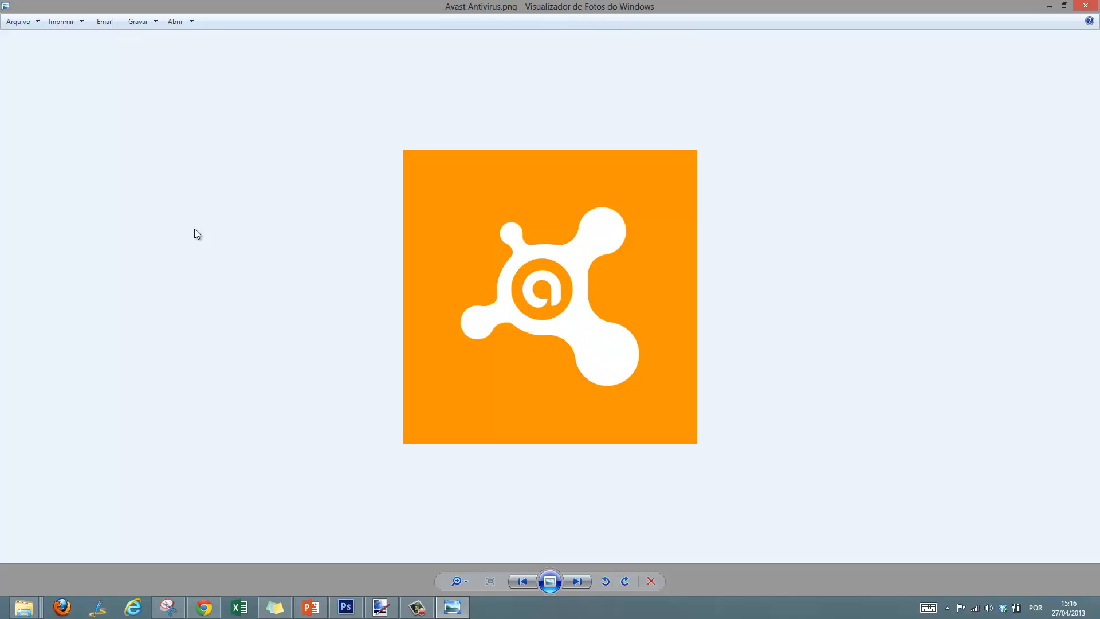
{"action": "key", "text": "Right"}
{"action": "key", "text": "Right"}
{"action": "key", "text": "Right"}
{"action": "key", "text": "Right"}
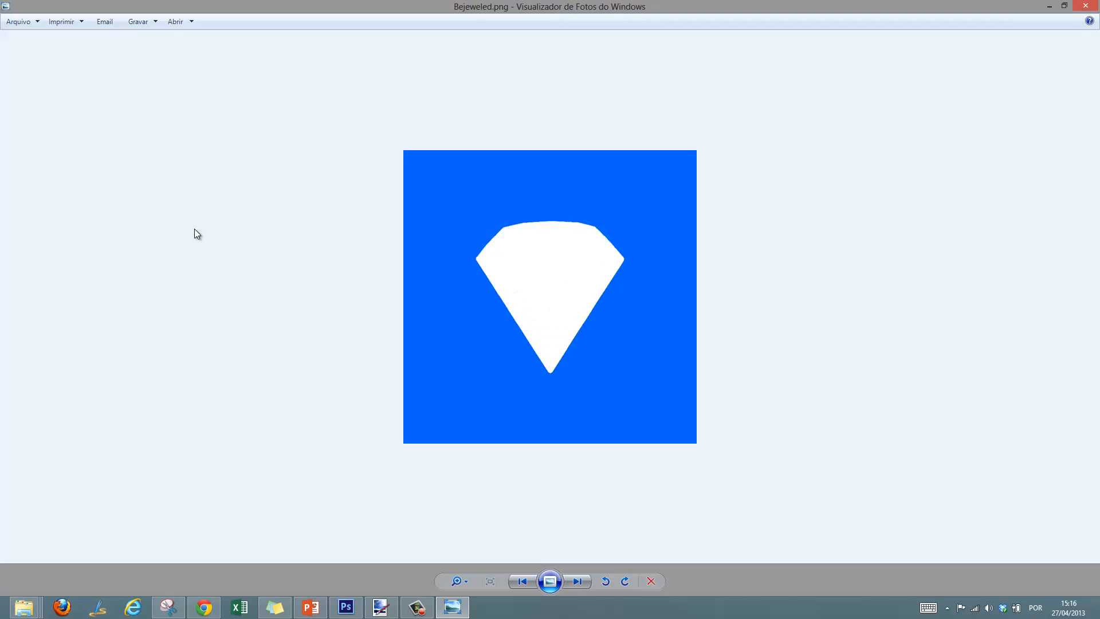
{"action": "key", "text": "Right"}
{"action": "key", "text": "Right"}
{"action": "key", "text": "Right"}
{"action": "key", "text": "Left"}
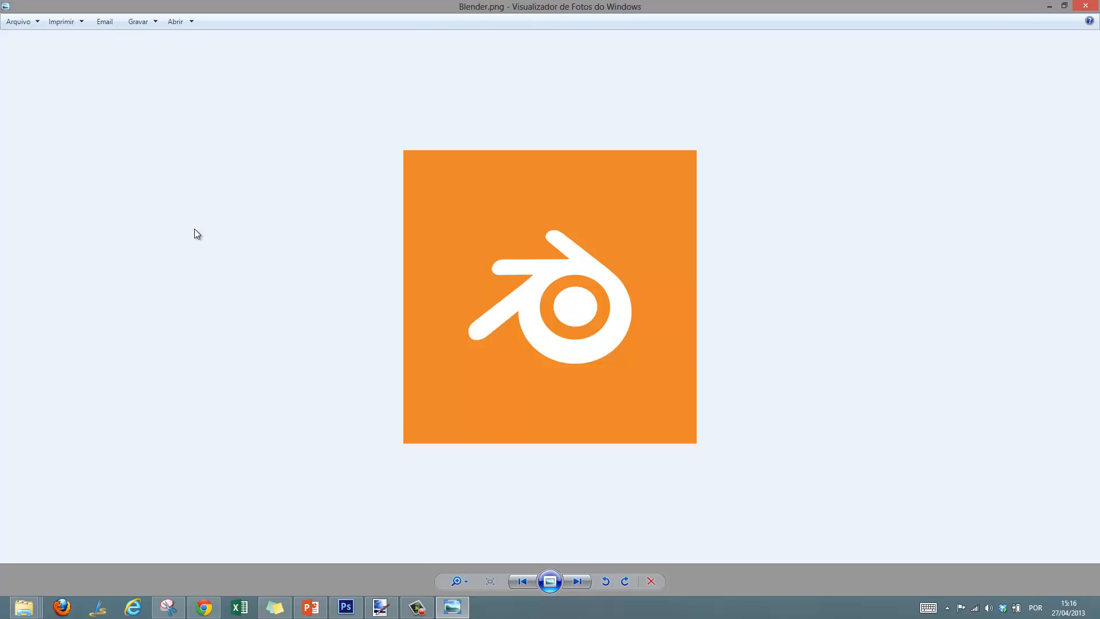
{"action": "key", "text": "Right"}
{"action": "key", "text": "Right"}
{"action": "key", "text": "Right"}
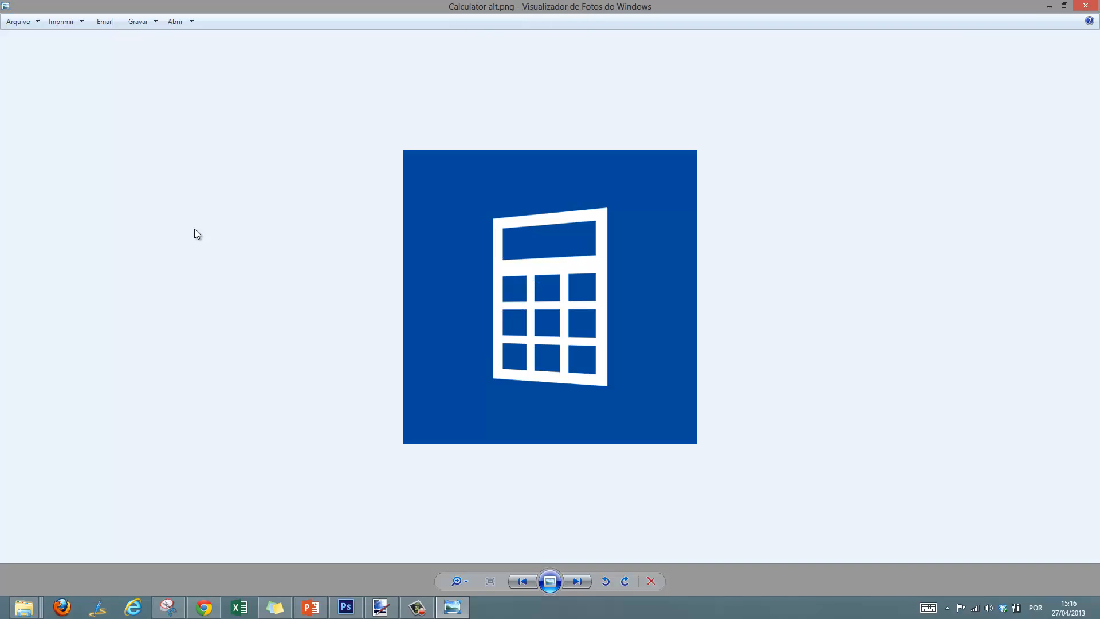
{"action": "key", "text": "Right"}
{"action": "key", "text": "Right"}
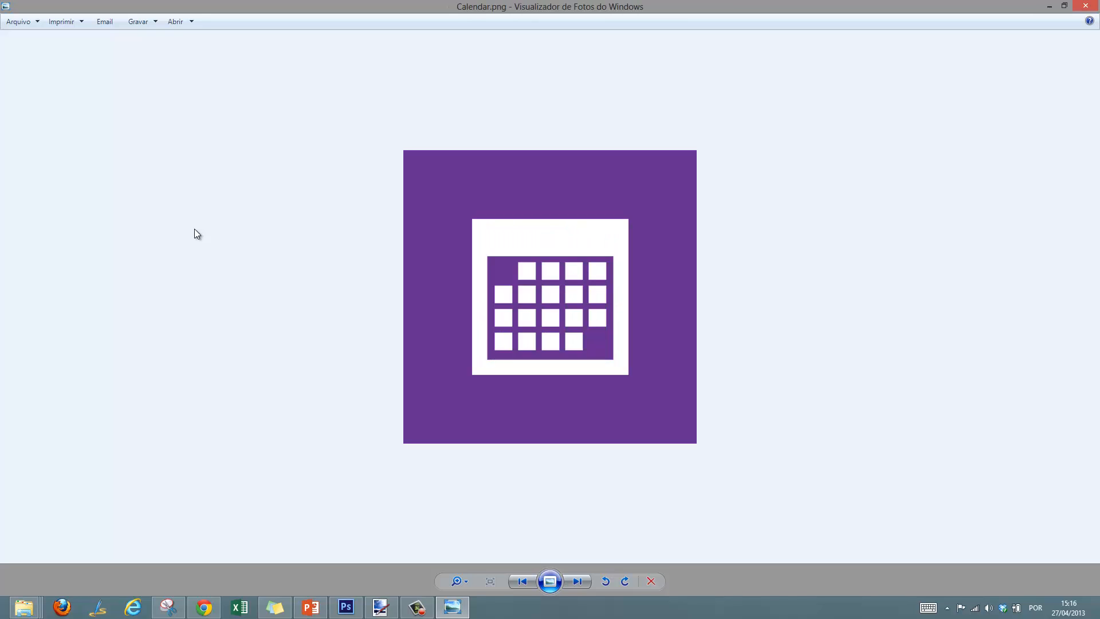
{"action": "key", "text": "Left"}
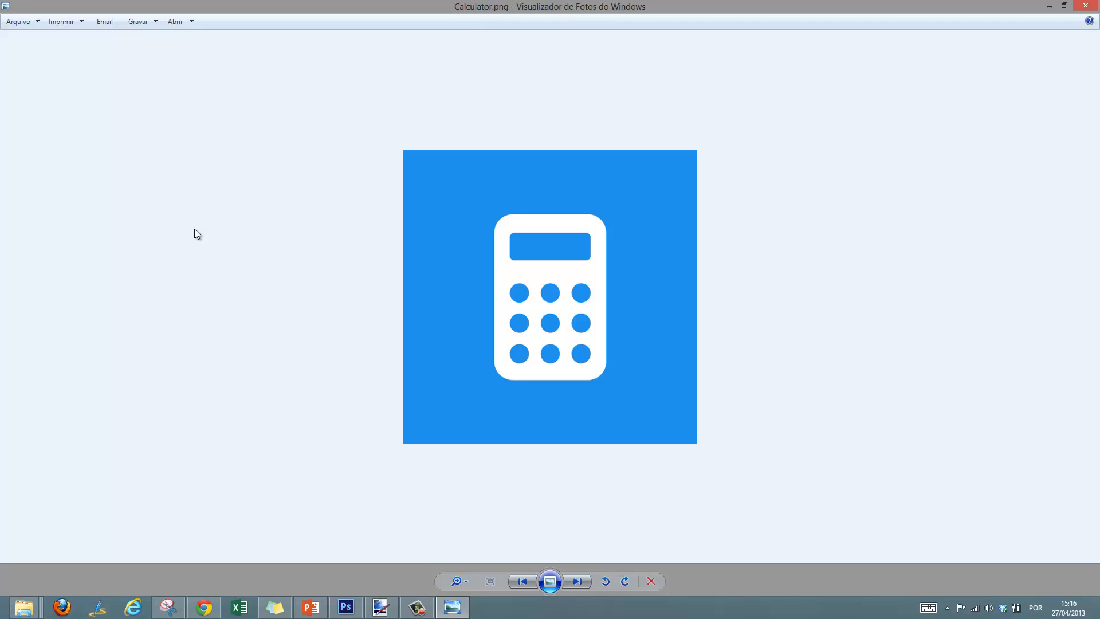
Search the installed apps for "calc", clear the search to view the full app list, and return to the Calculator.png preview
{"action": "key", "text": "super"}
{"action": "type", "text": "calc"}
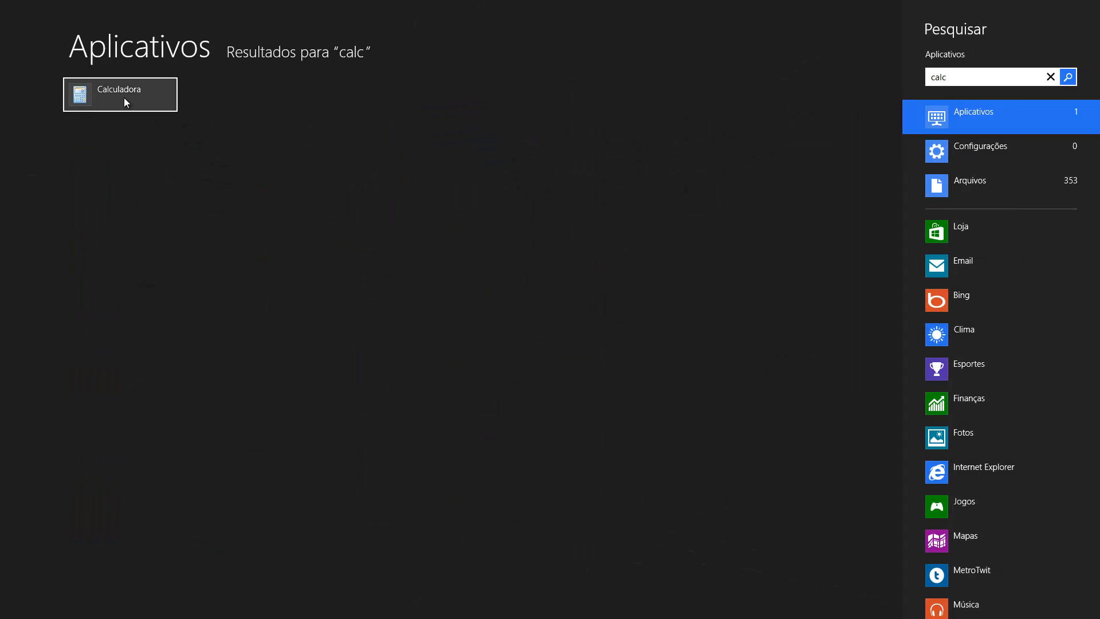
{"action": "key", "text": "BackSpace"}
{"action": "key", "text": "BackSpace"}
{"action": "key", "text": "BackSpace"}
{"action": "key", "text": "BackSpace"}
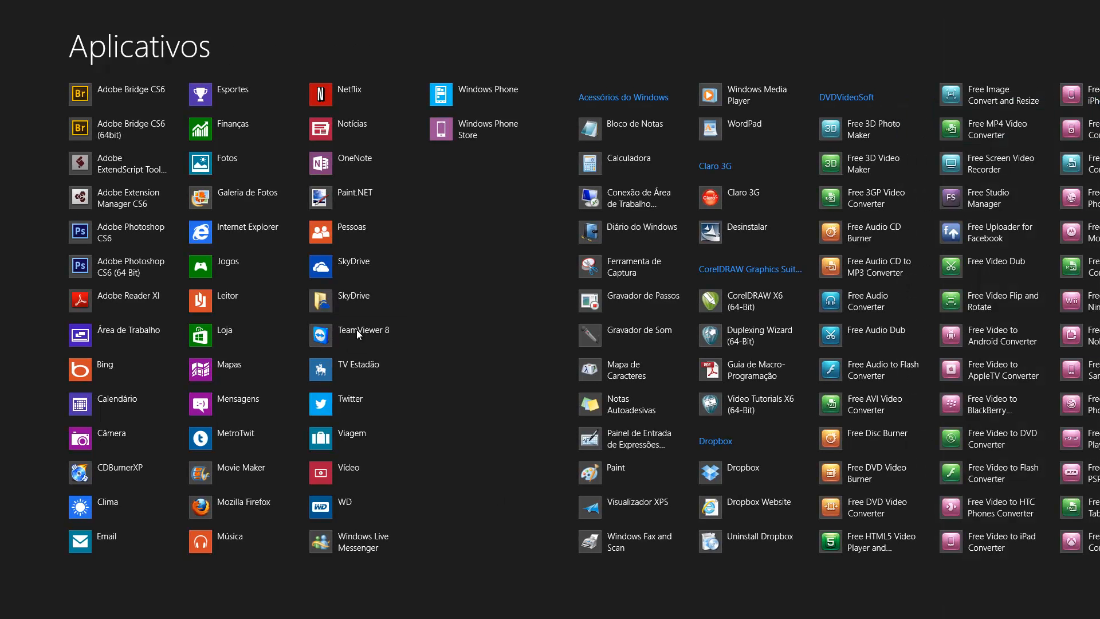
{"action": "key", "text": "super"}
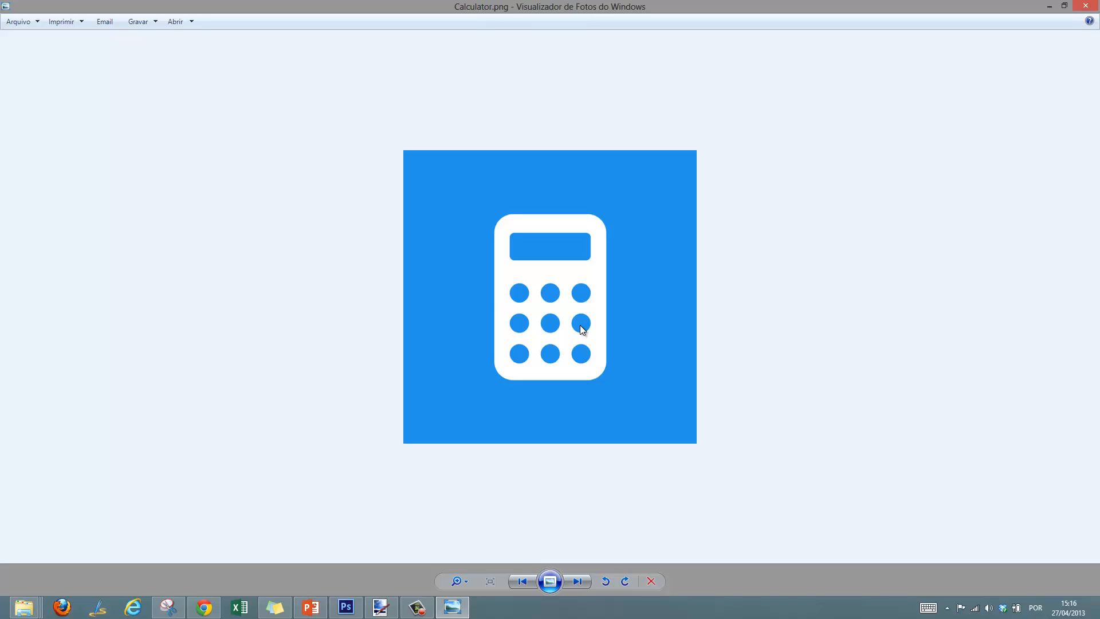
Switch back and forth between Calculator.png and Calculator alt.png to compare the two icon versions
{"action": "key", "text": "Right"}
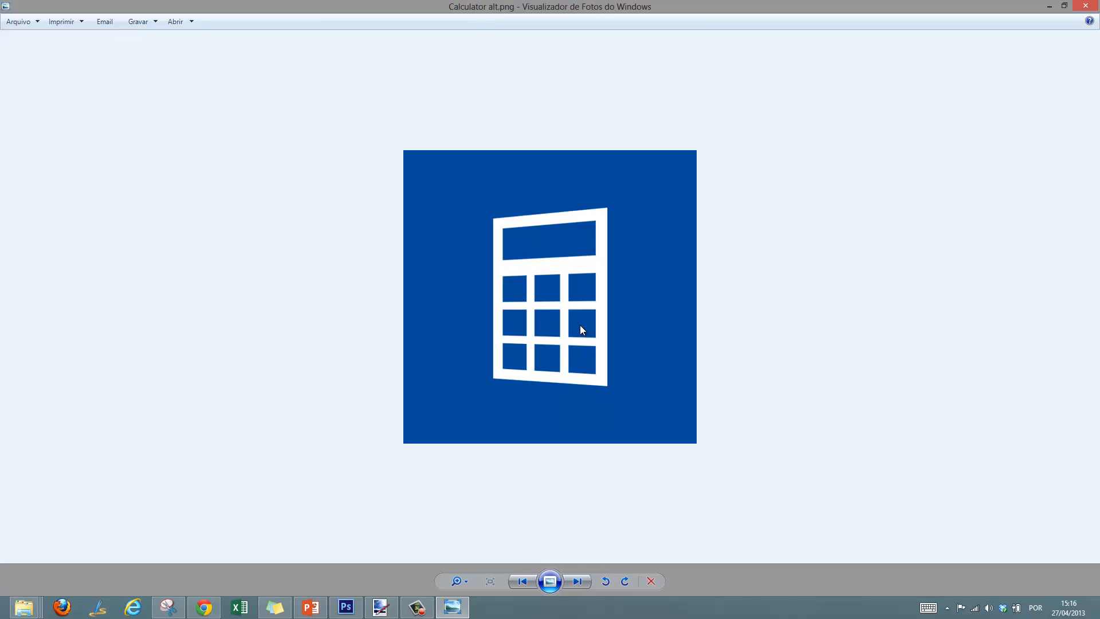
{"action": "key", "text": "Left"}
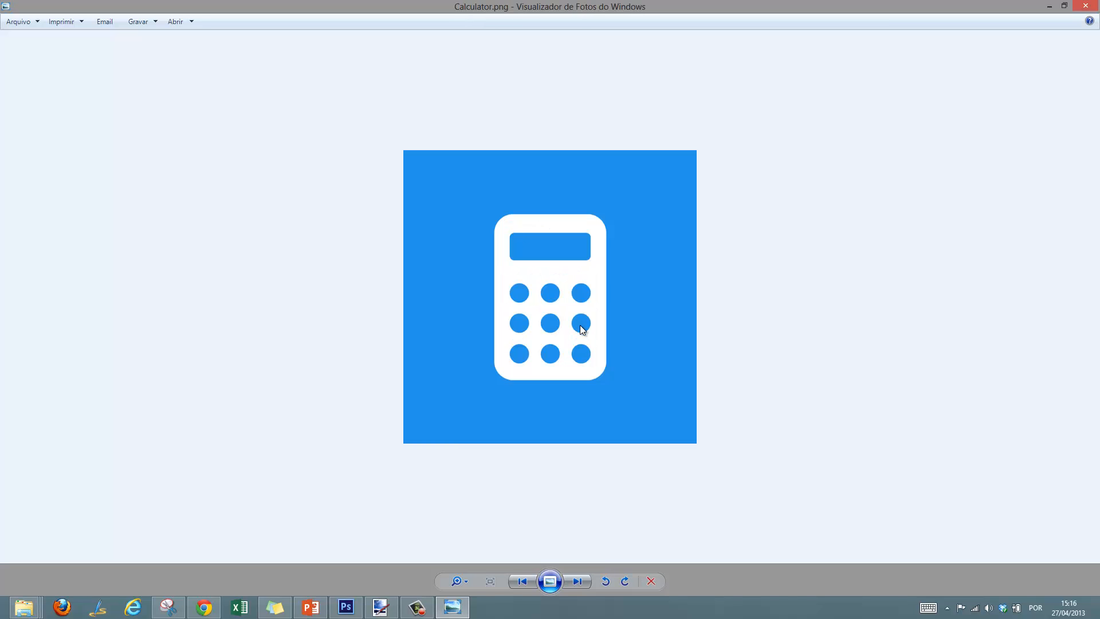
{"action": "key", "text": "Right"}
{"action": "key", "text": "Left"}
{"action": "key", "text": "Right"}
Show Calendar.png, look at the calendar tile on the Start screen for comparison, and return to the preview
{"action": "key", "text": "Right"}
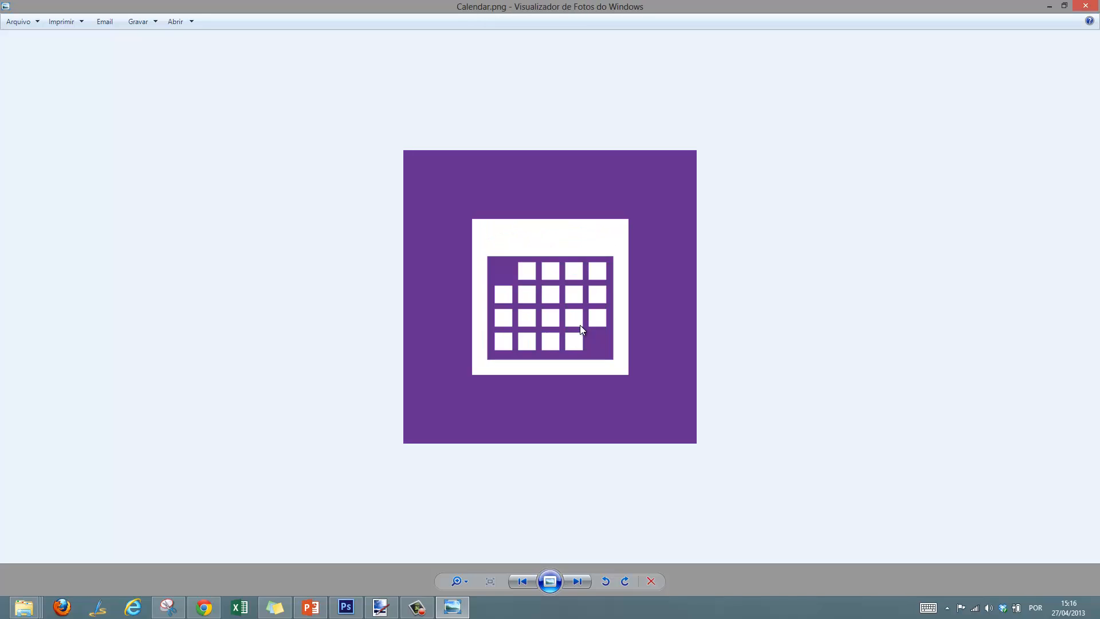
{"action": "key", "text": "Right"}
{"action": "key", "text": "Left"}
{"action": "key", "text": "super"}
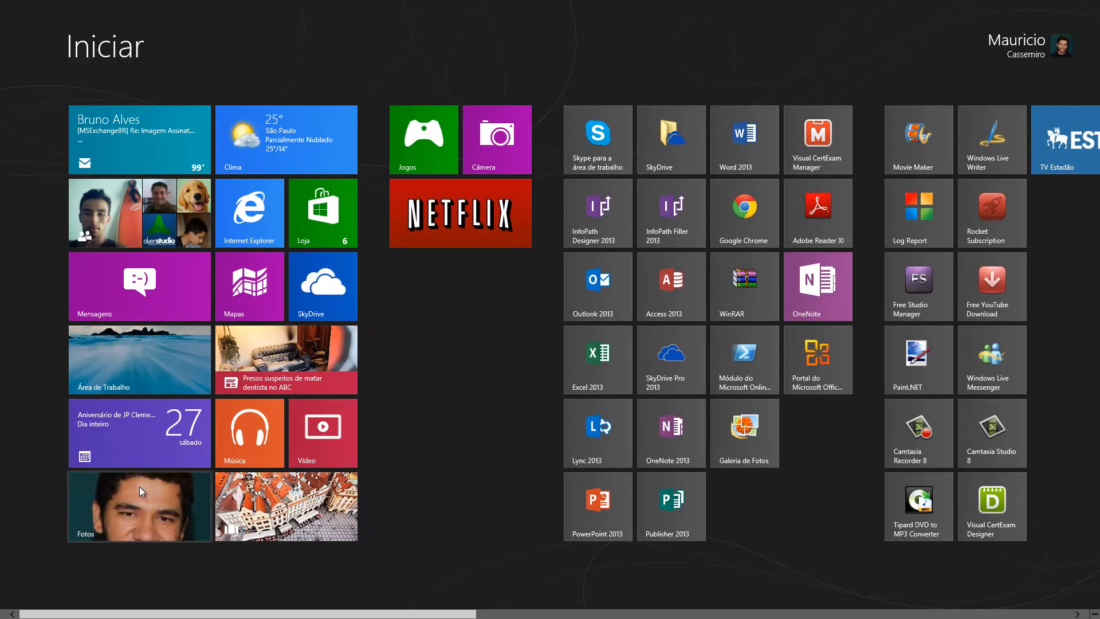
{"action": "key", "text": "super"}
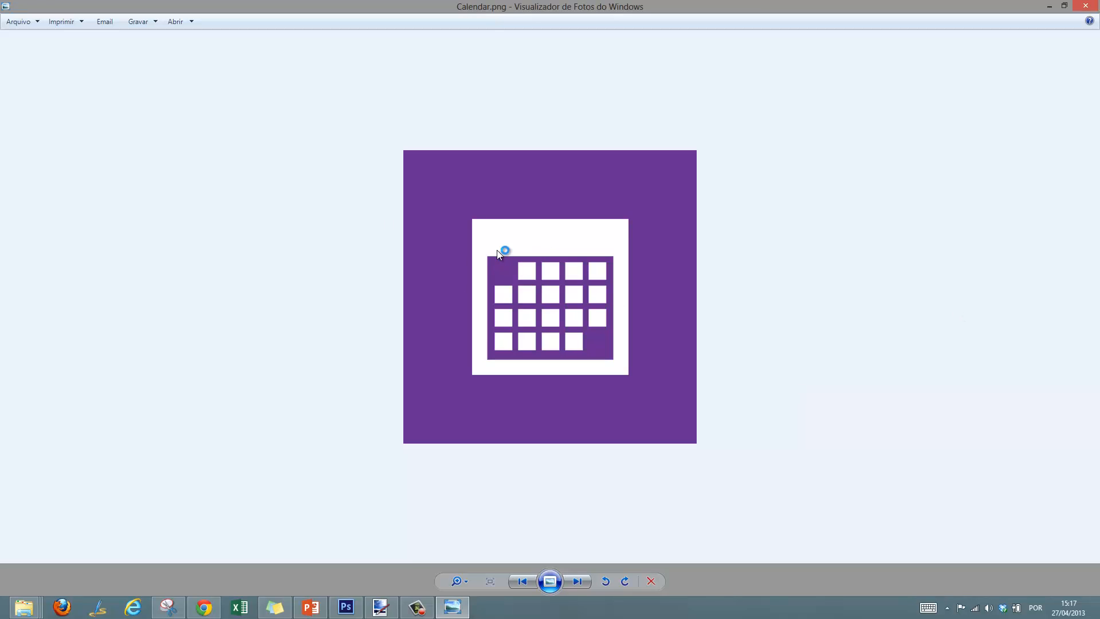
Preview the icons following Calendar.png, including Camtasia Studio.png, up to CCleaner.png
{"action": "key", "text": "Right"}
{"action": "key", "text": "Right"}
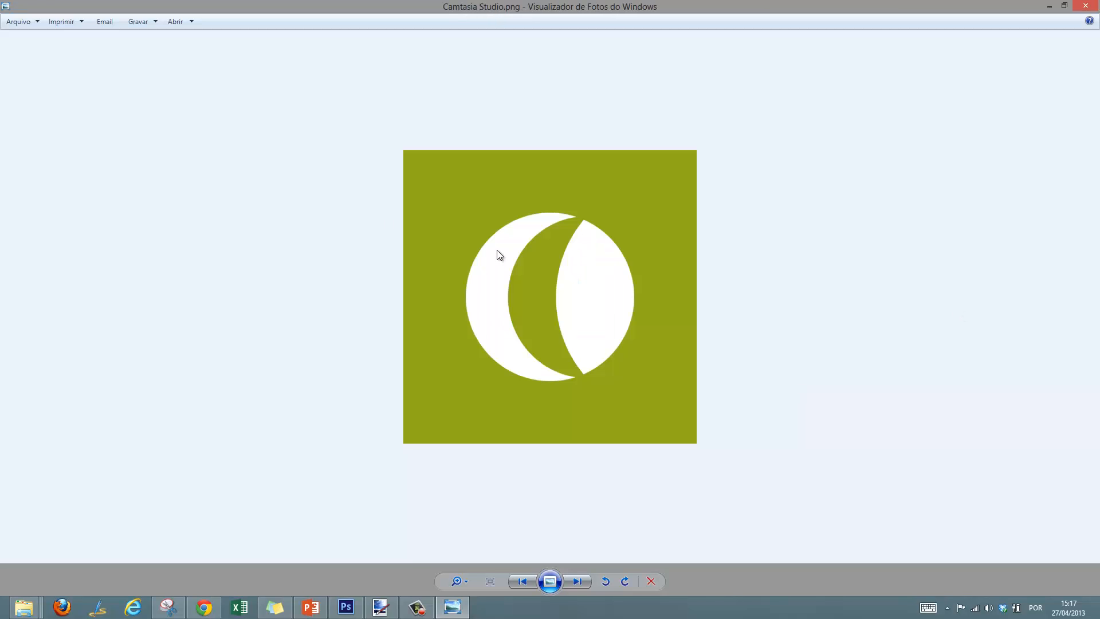
{"action": "key", "text": "Right"}
{"action": "key", "text": "Right"}
{"action": "key", "text": "Left"}
{"action": "key", "text": "Right"}
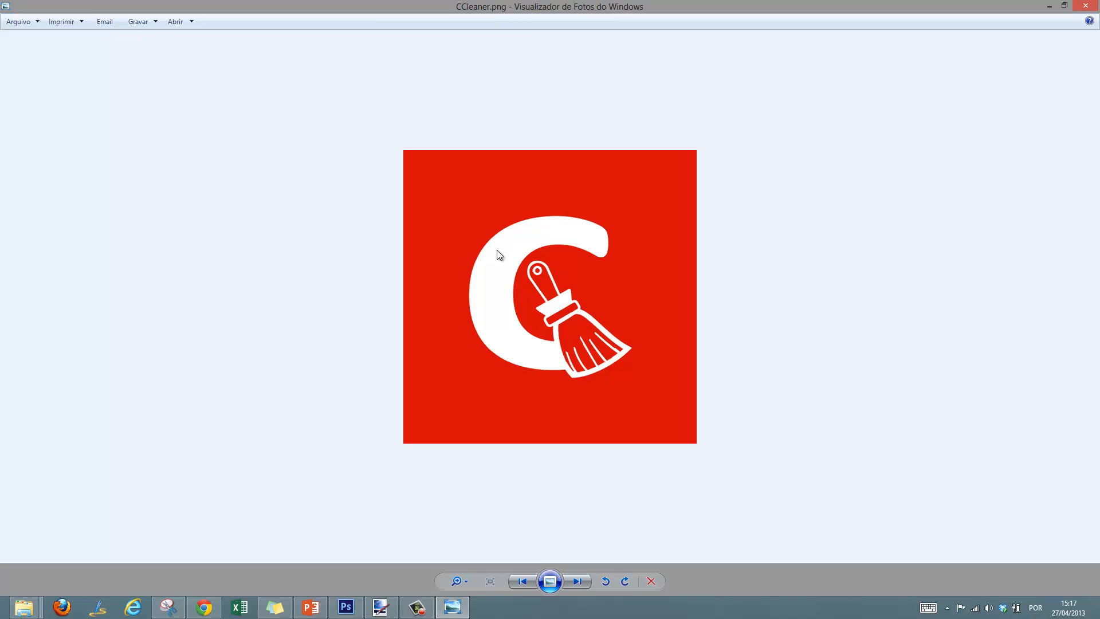
Preview the icons from Chuzzle.png to Evernote.png, including CrashPlan.png and Eclipse.png
{"action": "key", "text": "Right"}
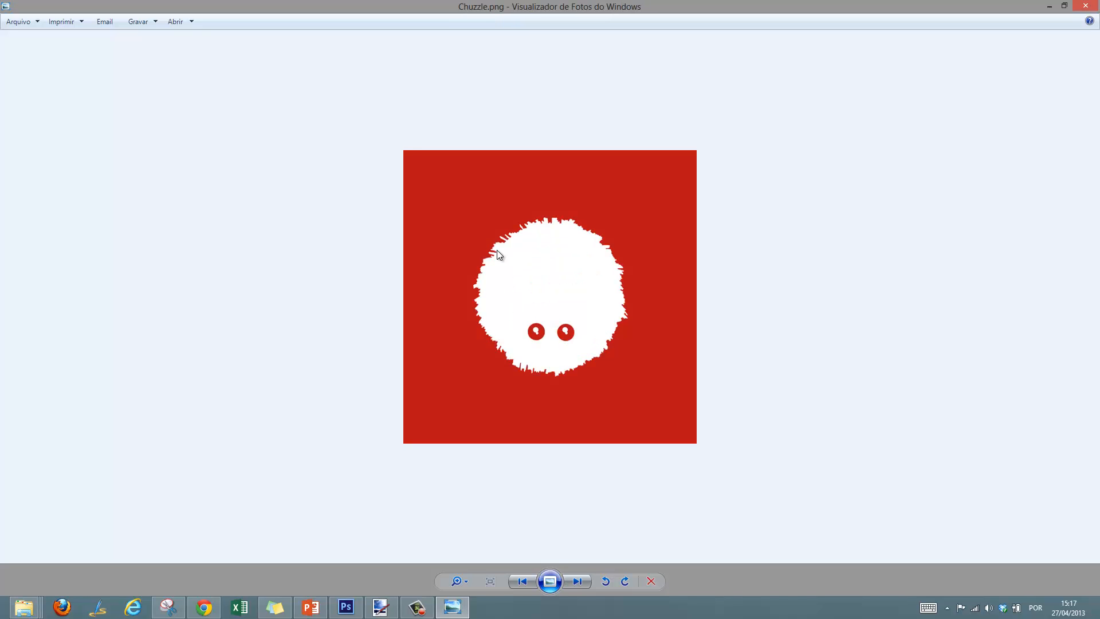
{"action": "key", "text": "Right"}
{"action": "key", "text": "Right"}
{"action": "key", "text": "Right"}
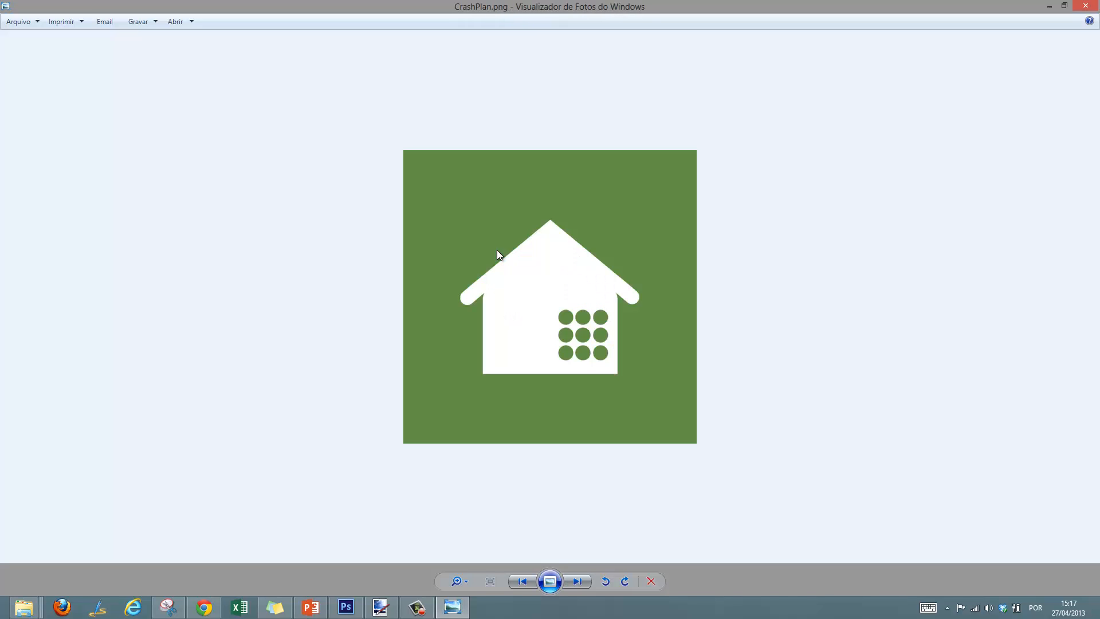
{"action": "key", "text": "Right"}
{"action": "key", "text": "Right"}
{"action": "key", "text": "Right"}
{"action": "key", "text": "Right"}
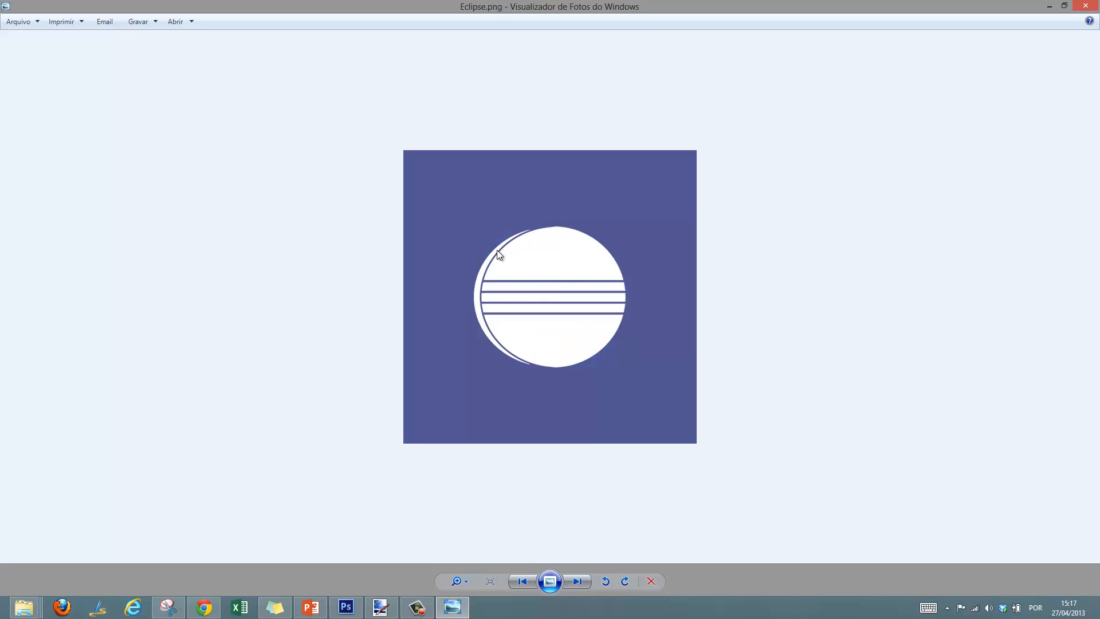
{"action": "key", "text": "Left"}
{"action": "key", "text": "Right"}
{"action": "key", "text": "Right"}
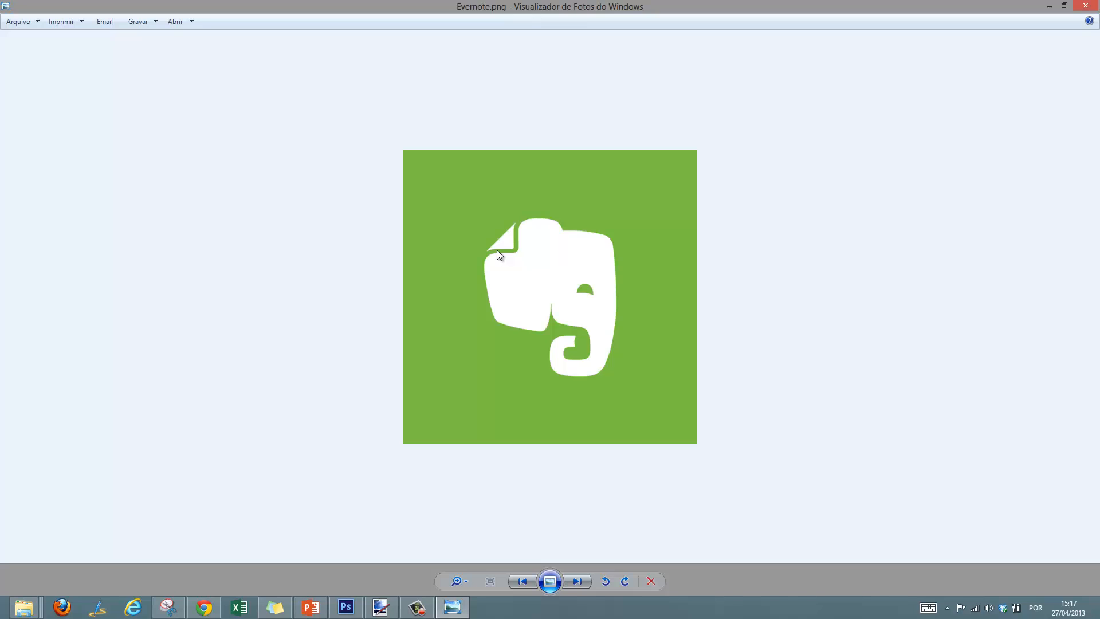
Preview the icons after Evernote.png, from FL Studio.png and GIMP.png up to iCloud alt.png, and return to HTML5.png
{"action": "key", "text": "Right"}
{"action": "key", "text": "Right"}
{"action": "key", "text": "Right"}
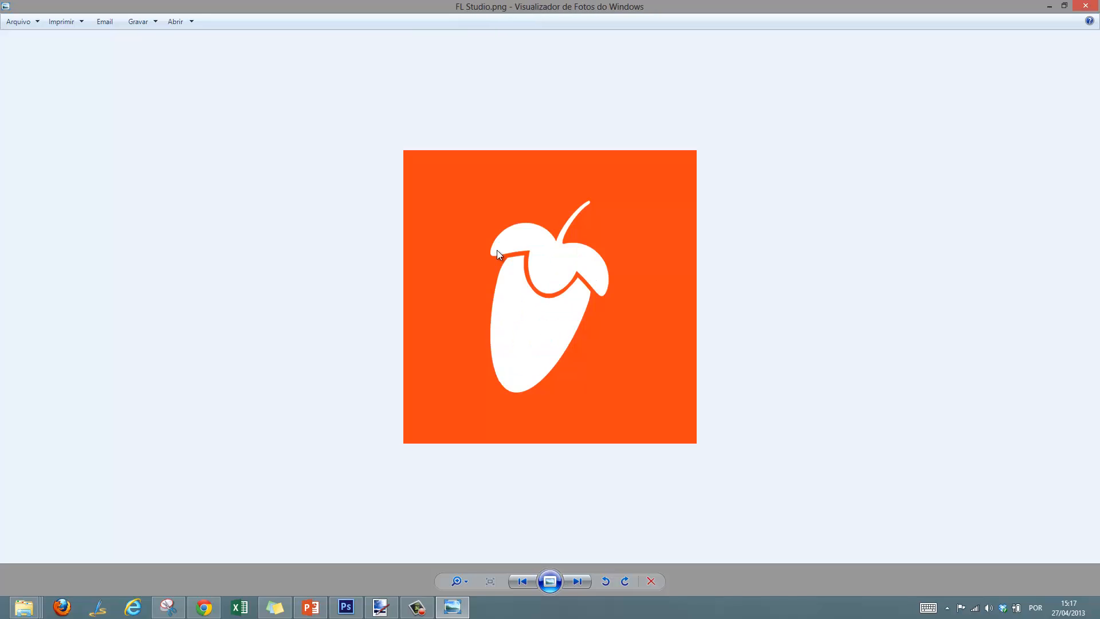
{"action": "key", "text": "Right"}
{"action": "key", "text": "Right"}
{"action": "key", "text": "Right"}
{"action": "key", "text": "Right"}
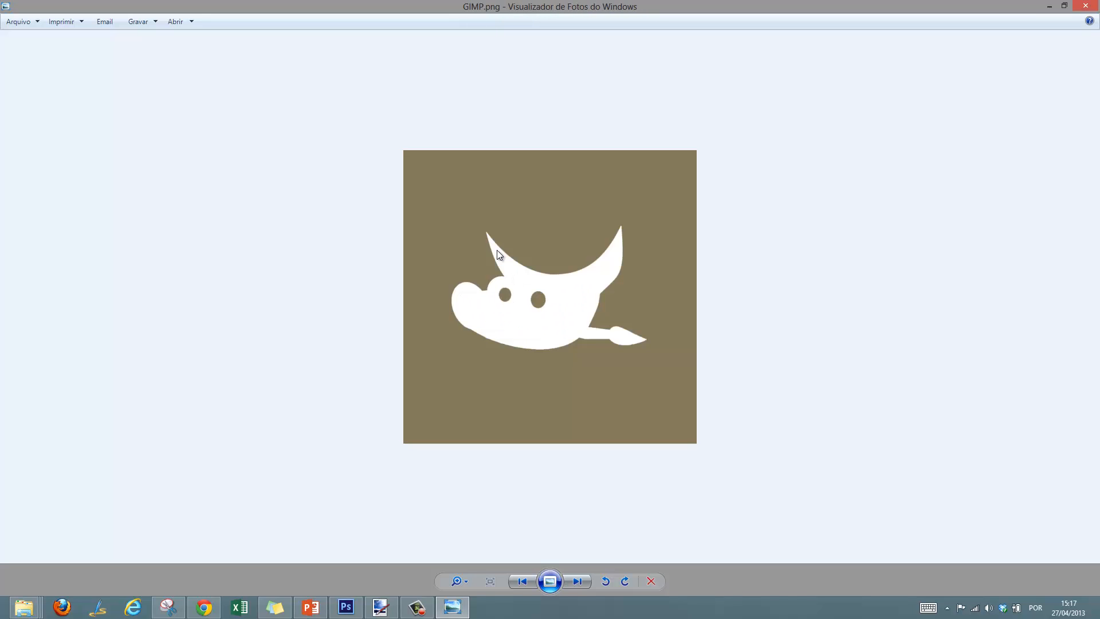
{"action": "key", "text": "Right"}
{"action": "key", "text": "Right"}
{"action": "key", "text": "Right"}
{"action": "key", "text": "Right"}
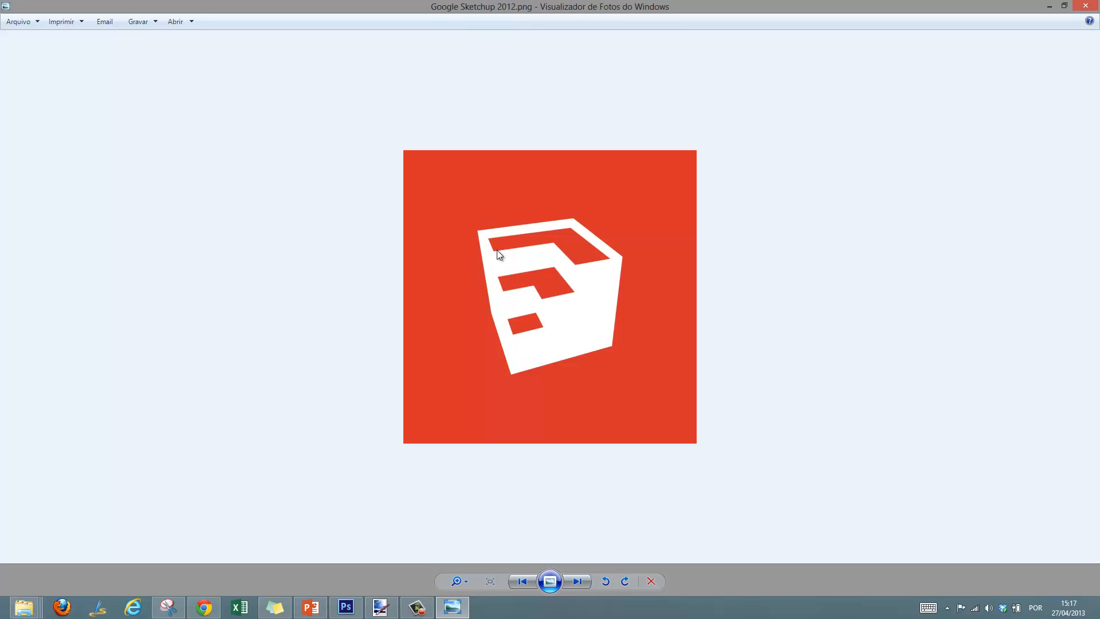
{"action": "key", "text": "Right"}
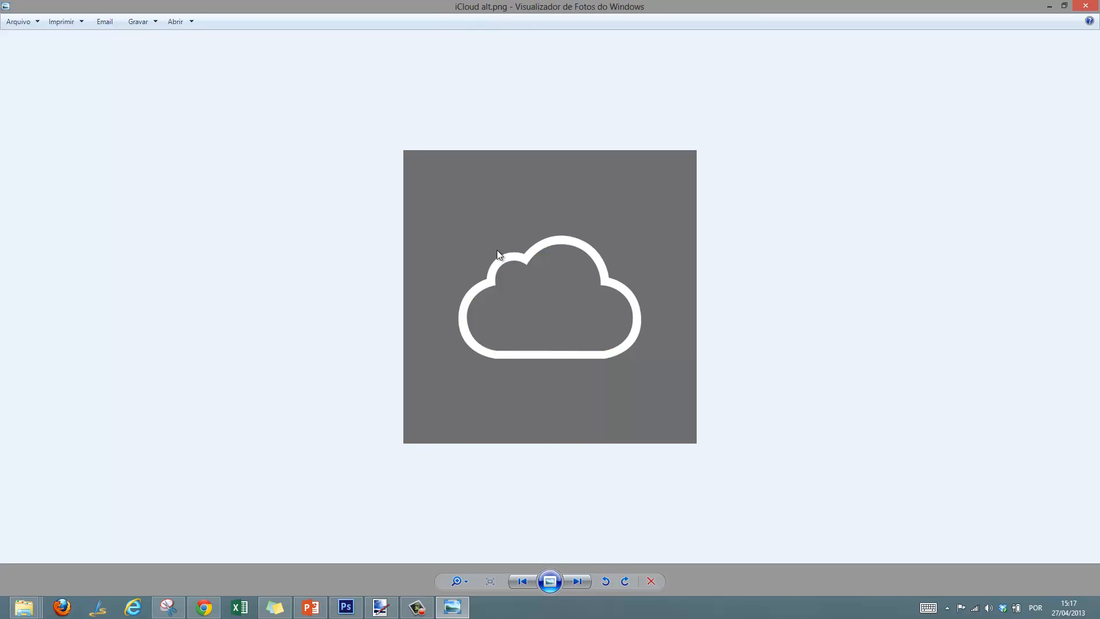
{"action": "key", "text": "Left"}
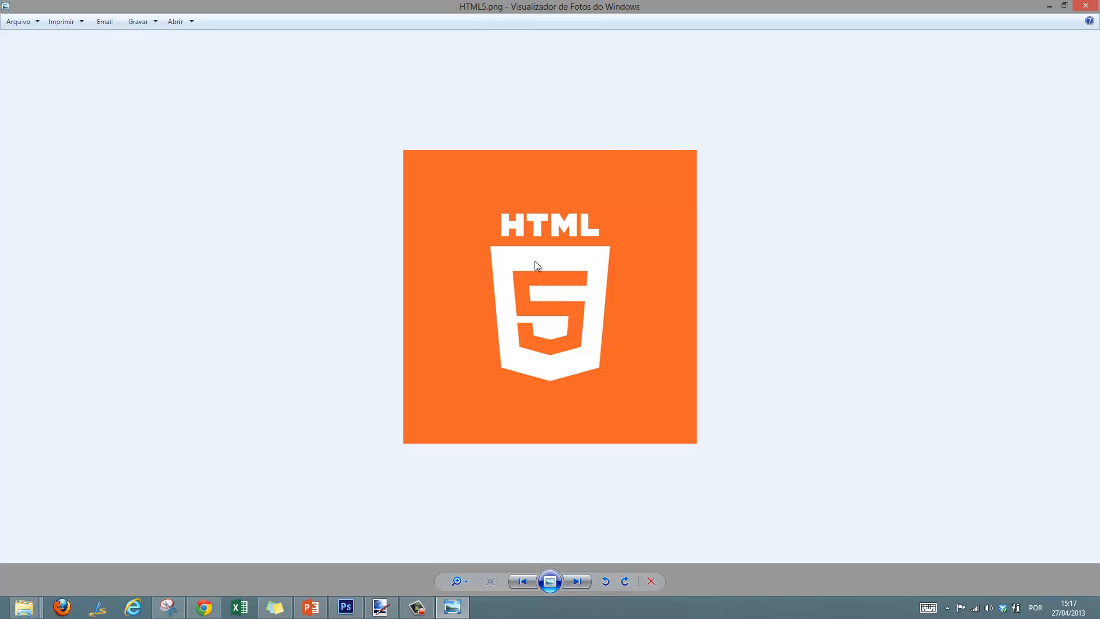
Close the HTML5.png preview and open that file from the Applications folder in Photoshop
{"action": "left_click", "coordinate": [1087, 6]}
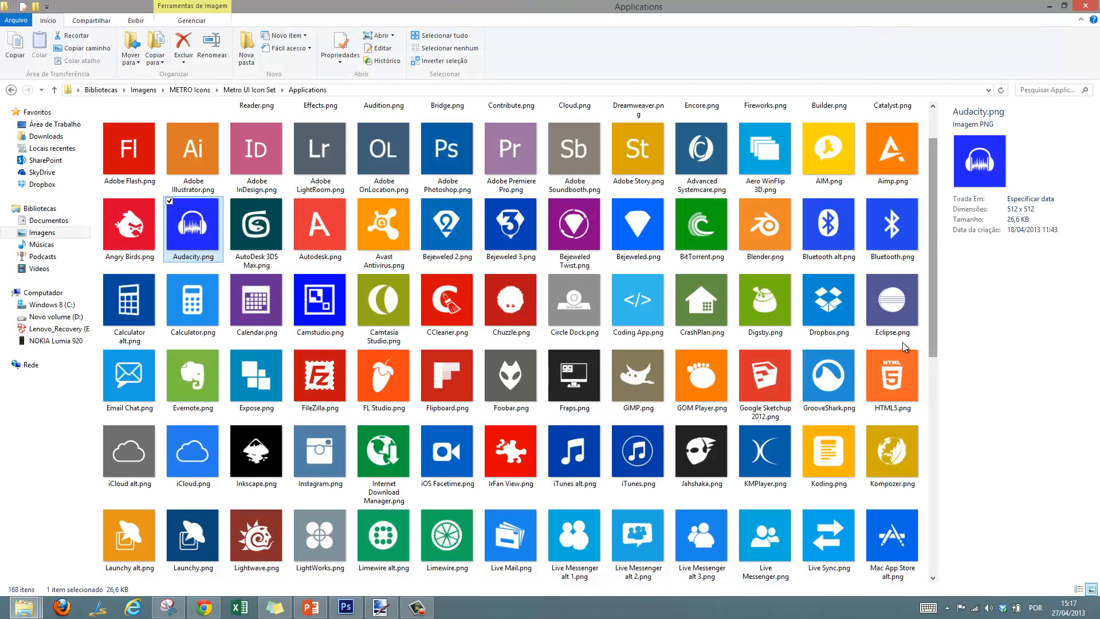
{"action": "left_click", "coordinate": [904, 408]}
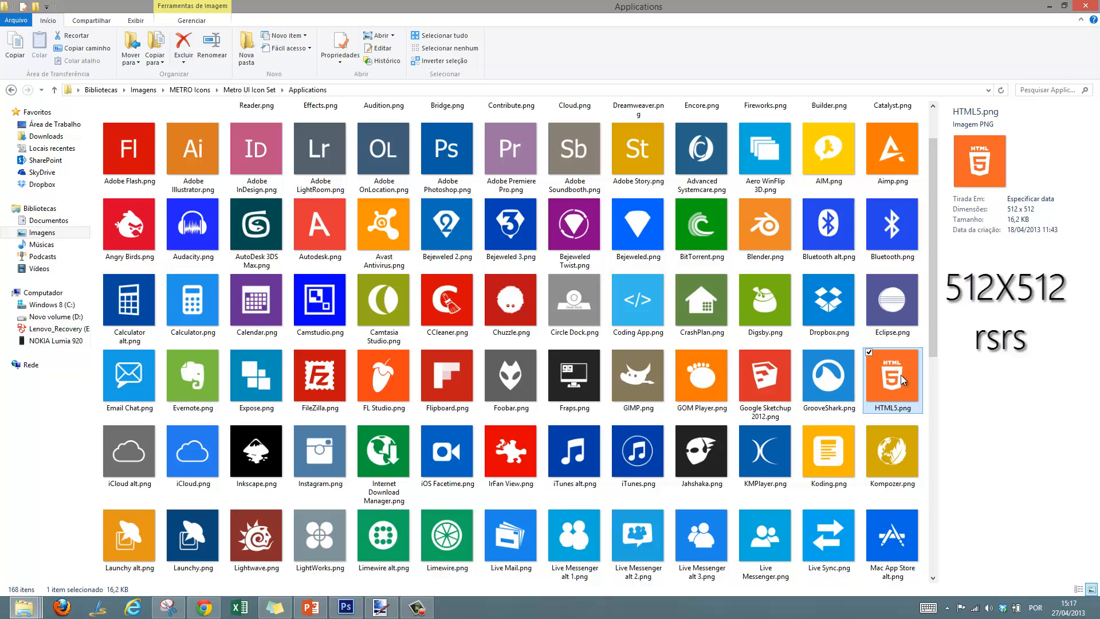
{"action": "left_click_drag", "start_coordinate": [906, 381], "coordinate": [436, 284]}
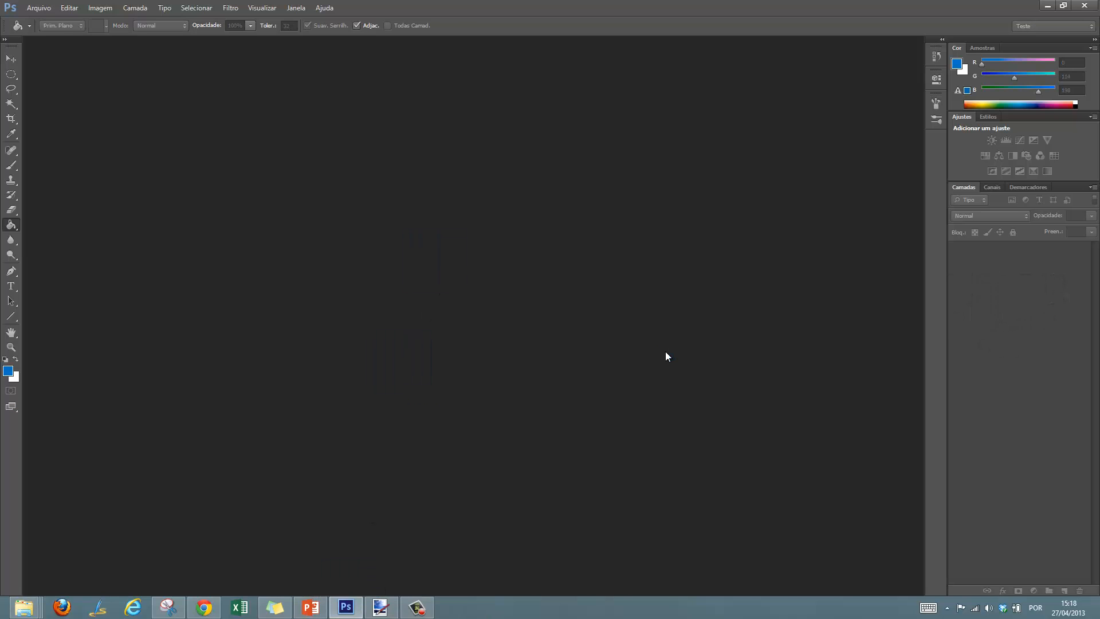
{"action": "key", "text": "Return"}
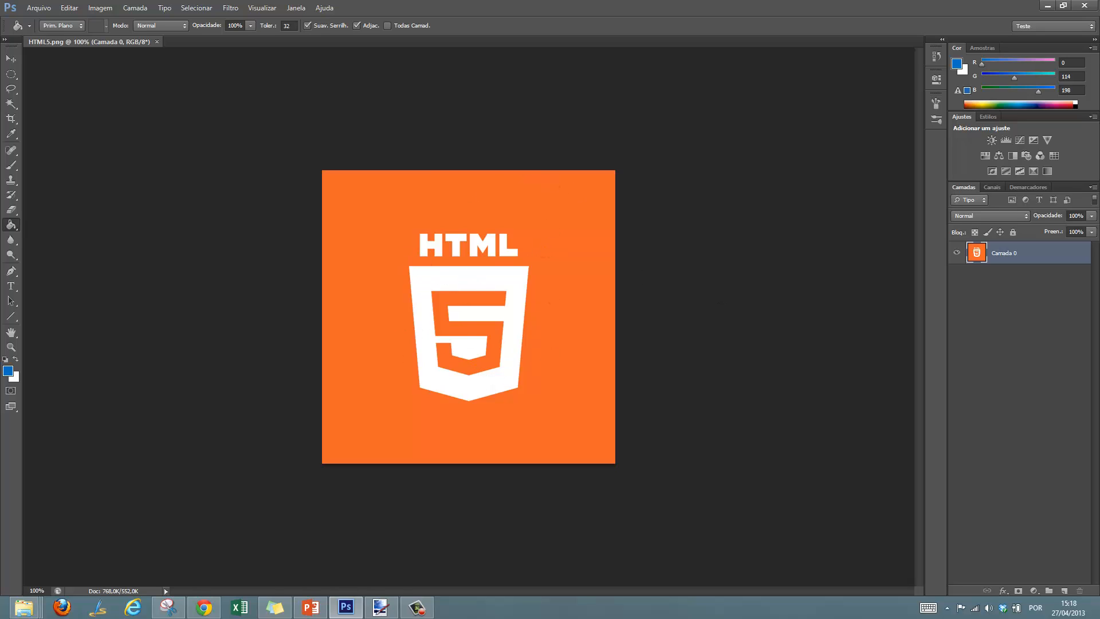
Look at the tiles on the first slide of the PowerPoint presentation and return to Photoshop
{"action": "left_click", "coordinate": [346, 607]}
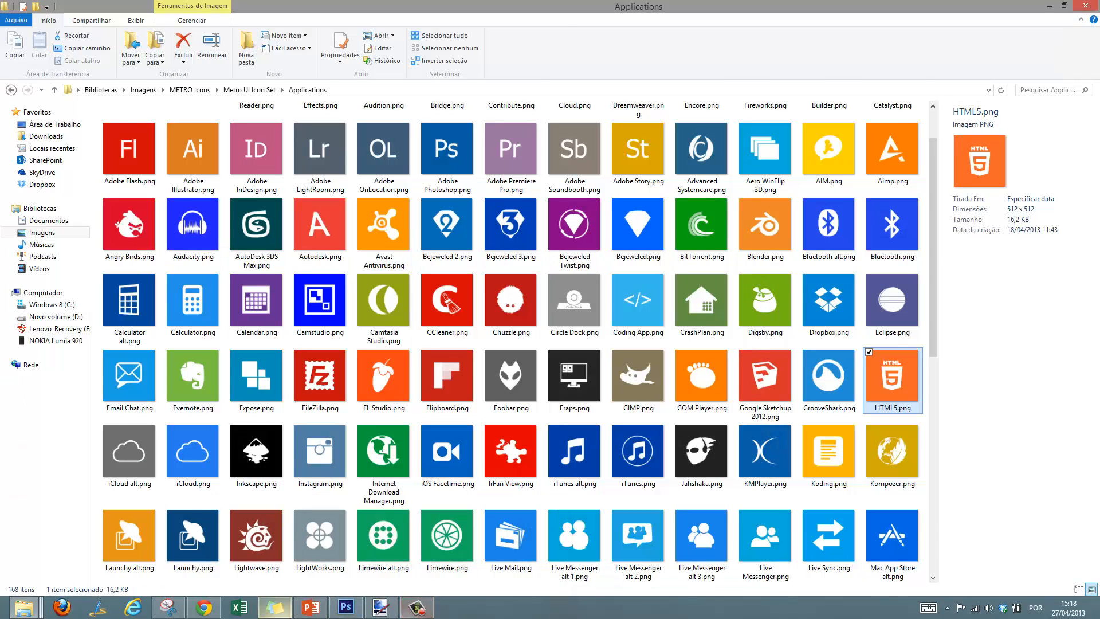
{"action": "left_click", "coordinate": [310, 607]}
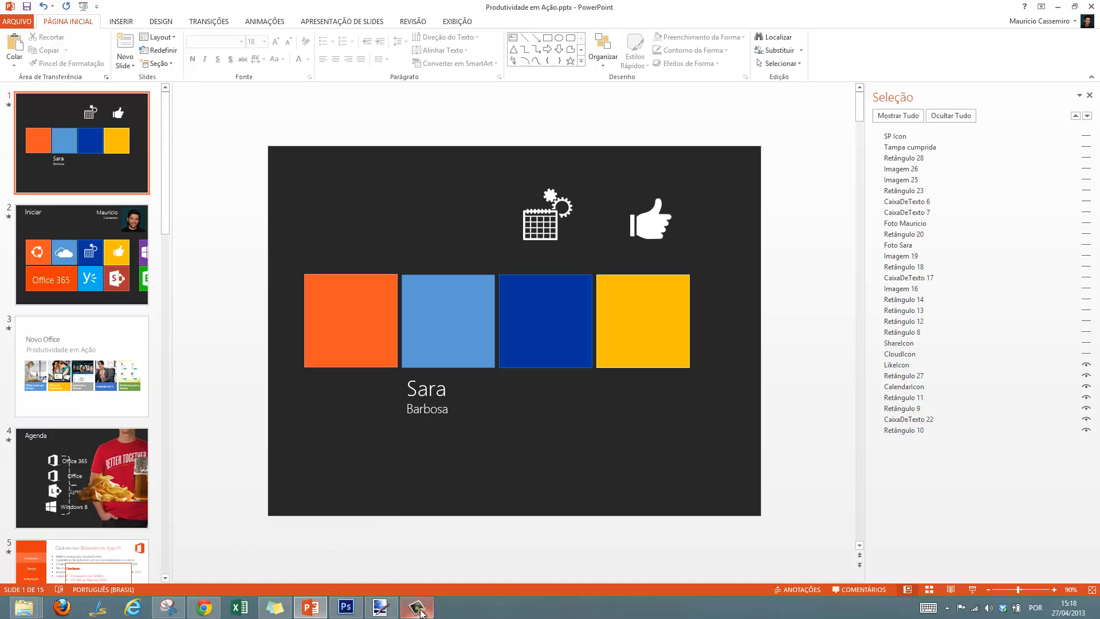
{"action": "left_click", "coordinate": [345, 608]}
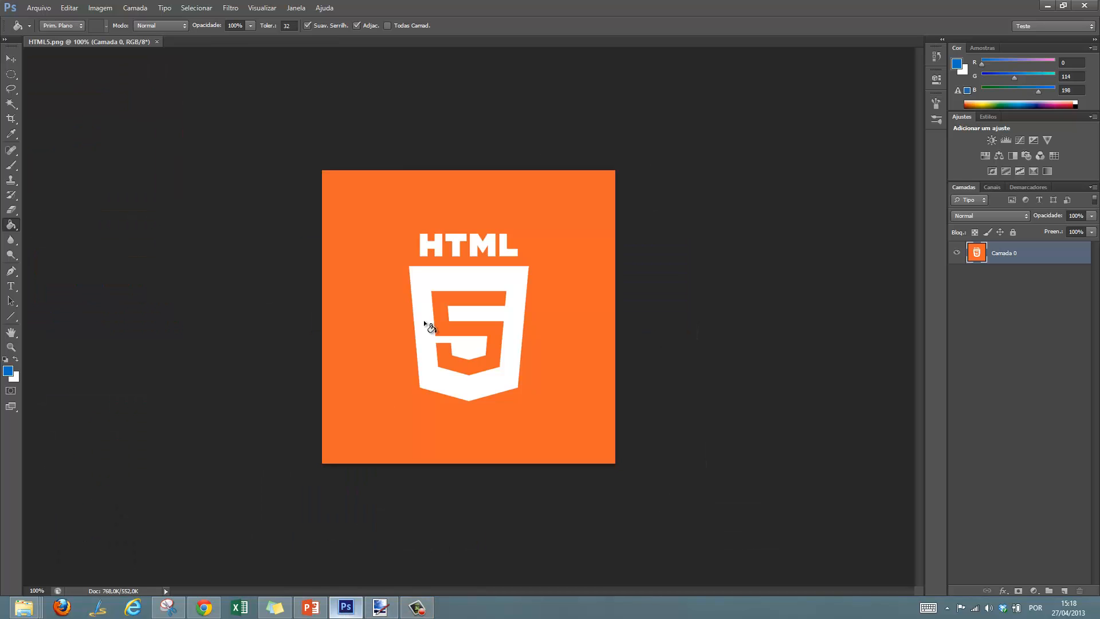
Sample the icon's orange background with the Eyedropper and check its colour values in the foreground colour picker
{"action": "left_click", "coordinate": [11, 134]}
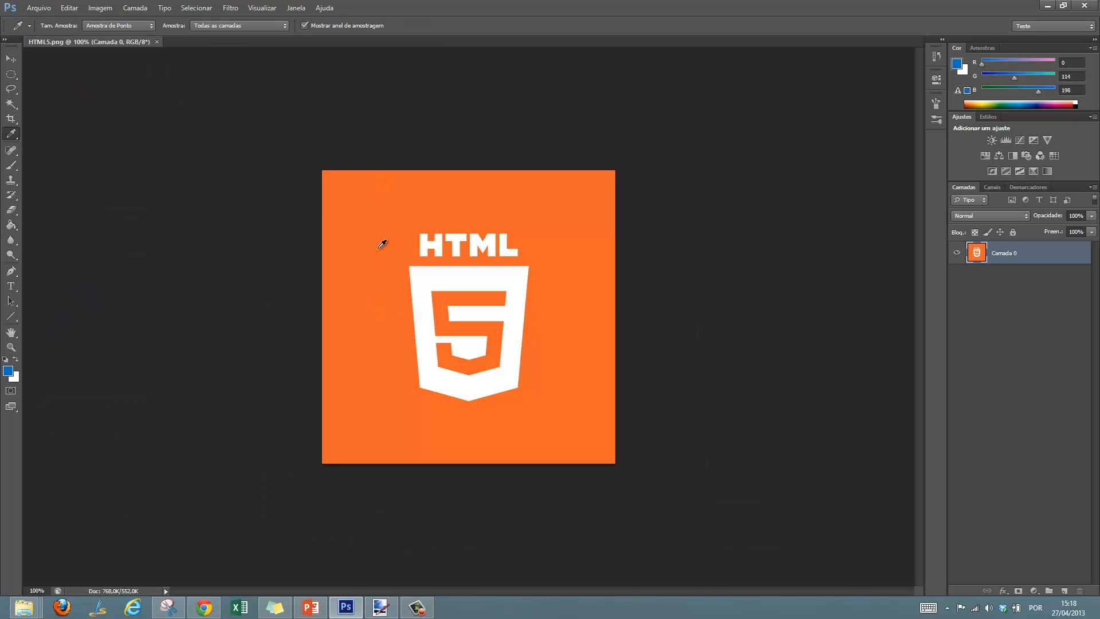
{"action": "left_click", "coordinate": [383, 244]}
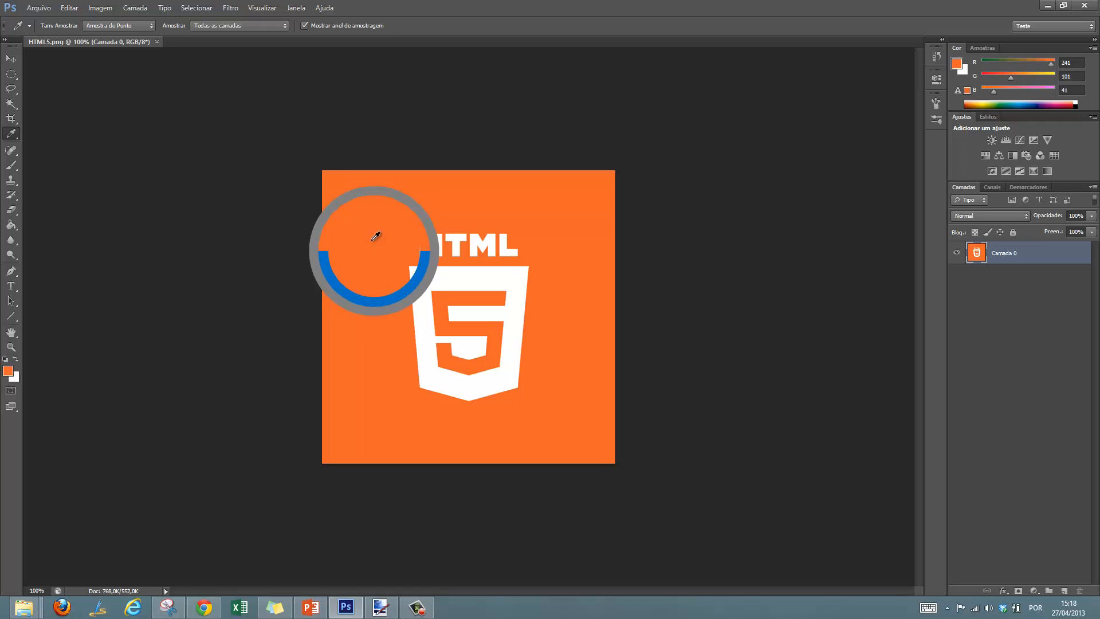
{"action": "left_click", "coordinate": [8, 372]}
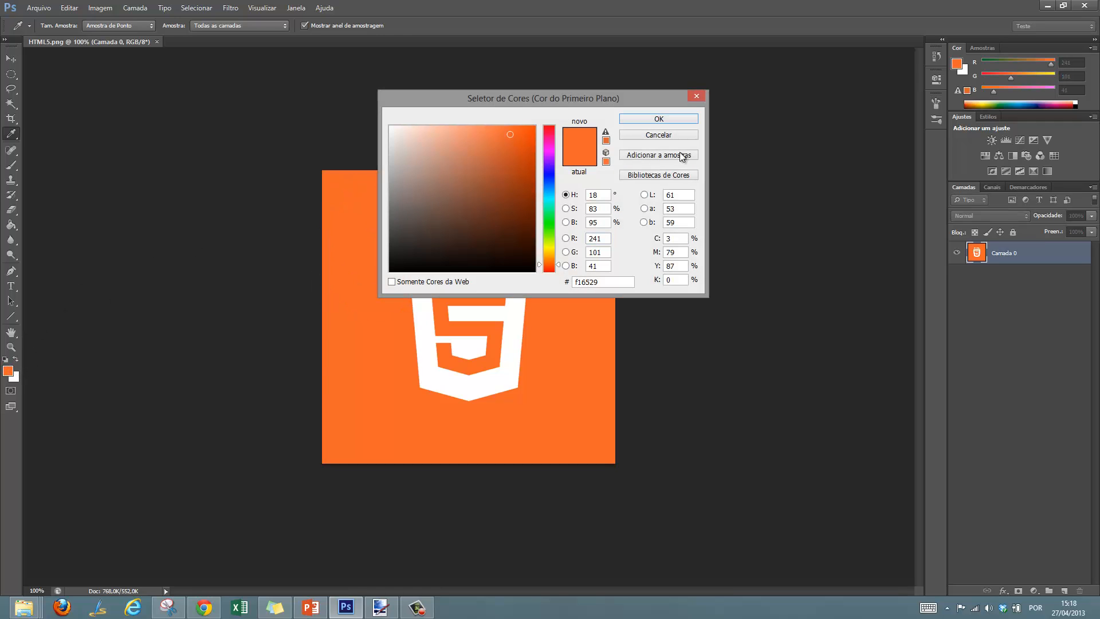
{"action": "left_click", "coordinate": [597, 252]}
{"action": "left_click", "coordinate": [695, 102]}
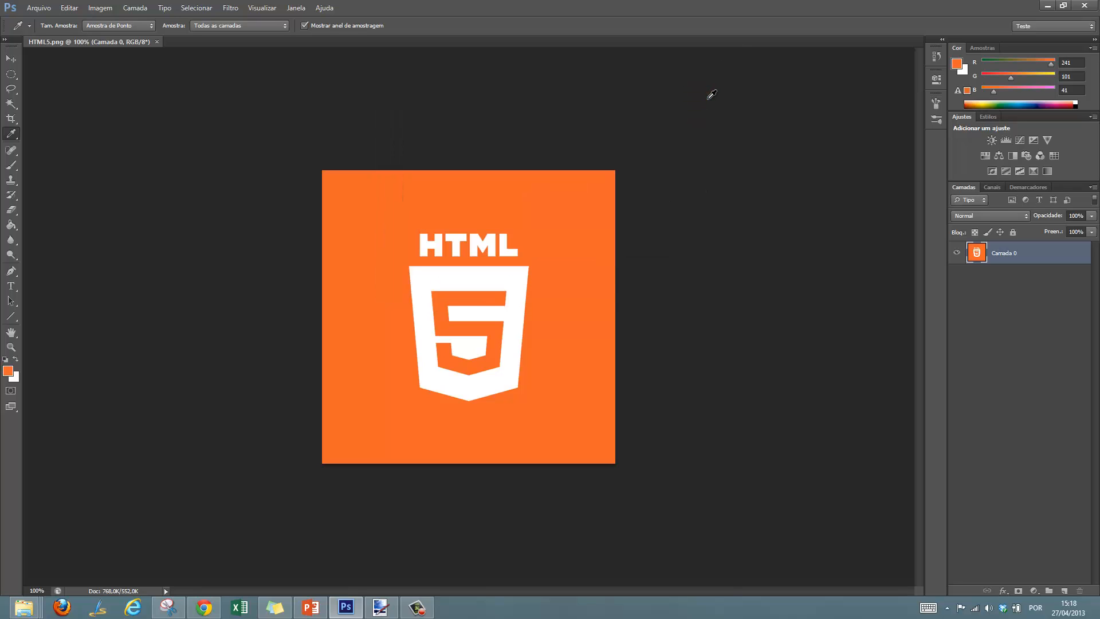
Select the orange background around the HTML5 logo with the Magic Wand and set the tool's tolerance to 30
{"action": "left_click", "coordinate": [11, 104]}
{"action": "left_click", "coordinate": [475, 190]}
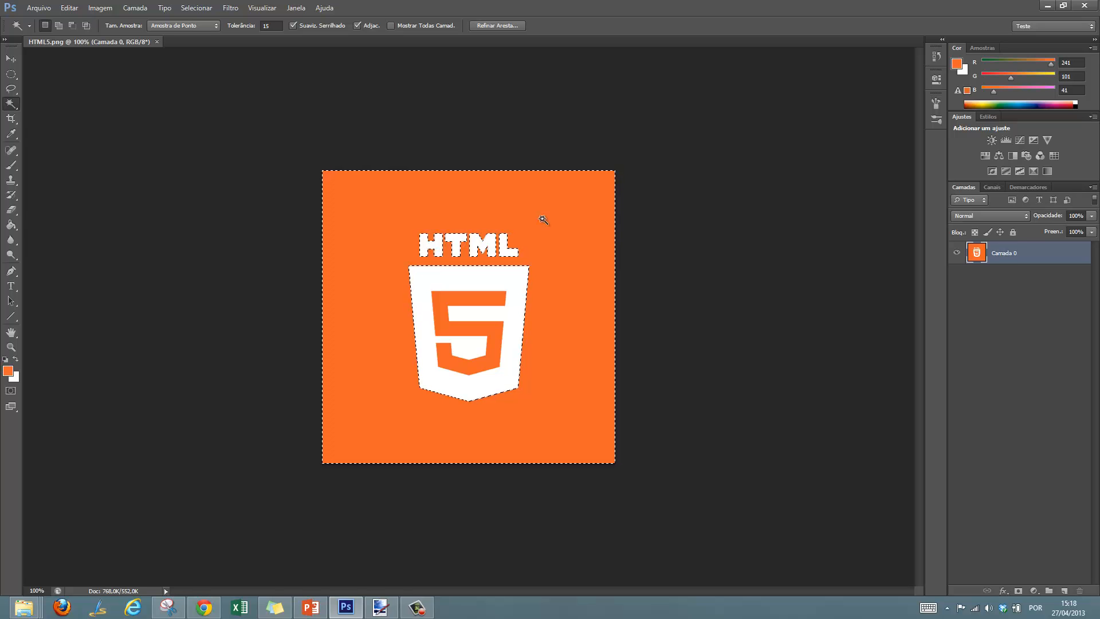
{"action": "left_click", "coordinate": [258, 26]}
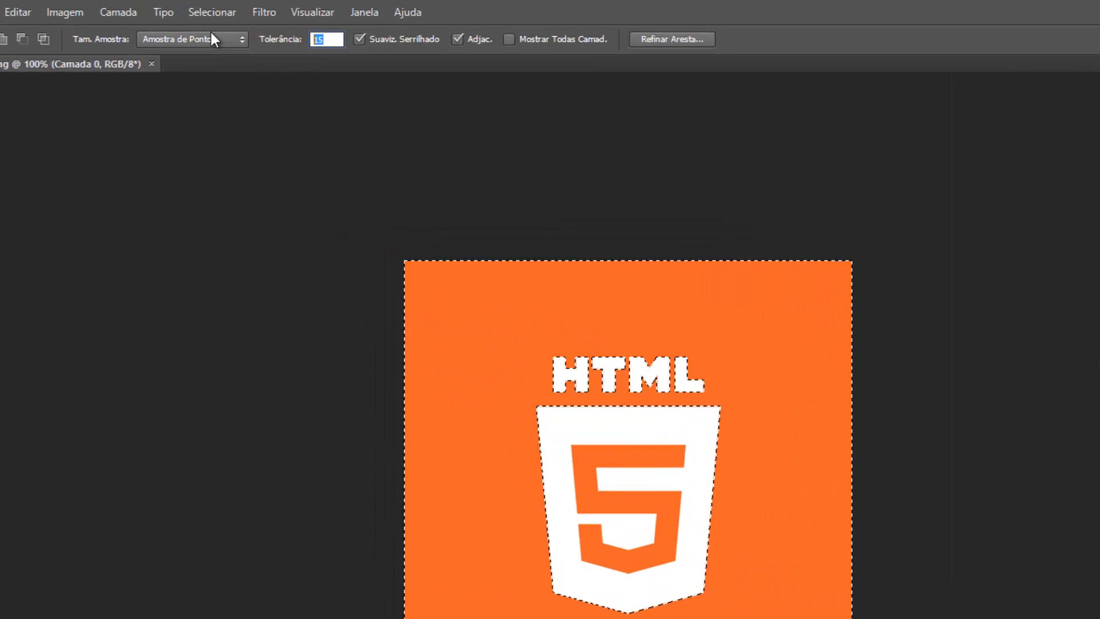
{"action": "type", "text": "30"}
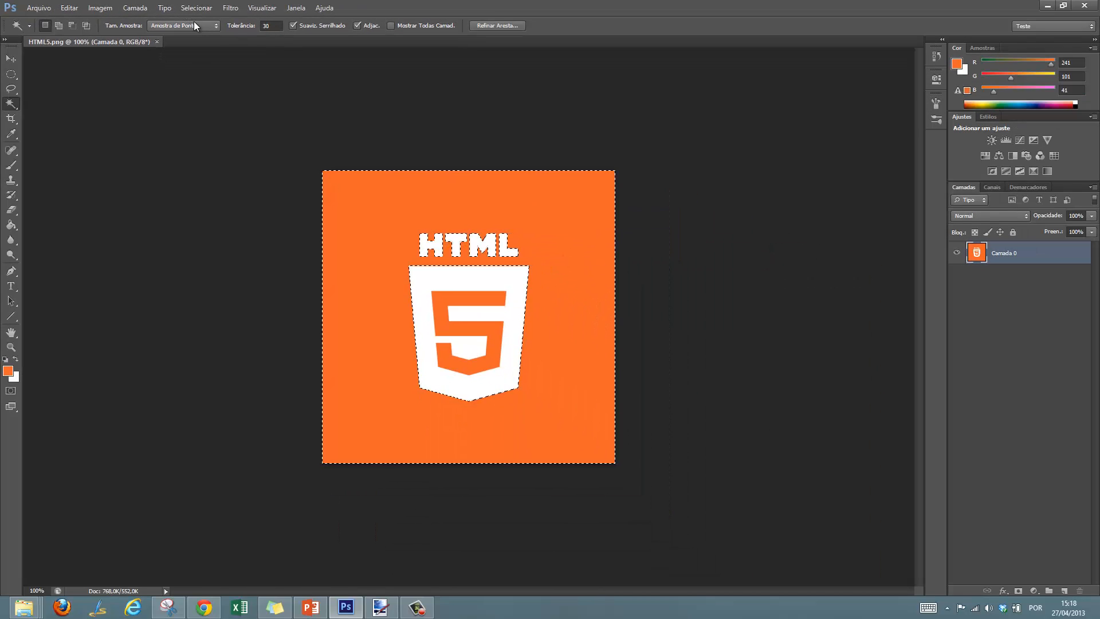
{"action": "key", "text": "Return"}
Try a Magic Wand tolerance of 300, accept 255 instead, clear the selection and select from the orange background again
{"action": "type", "text": "300"}
{"action": "key", "text": "Return"}
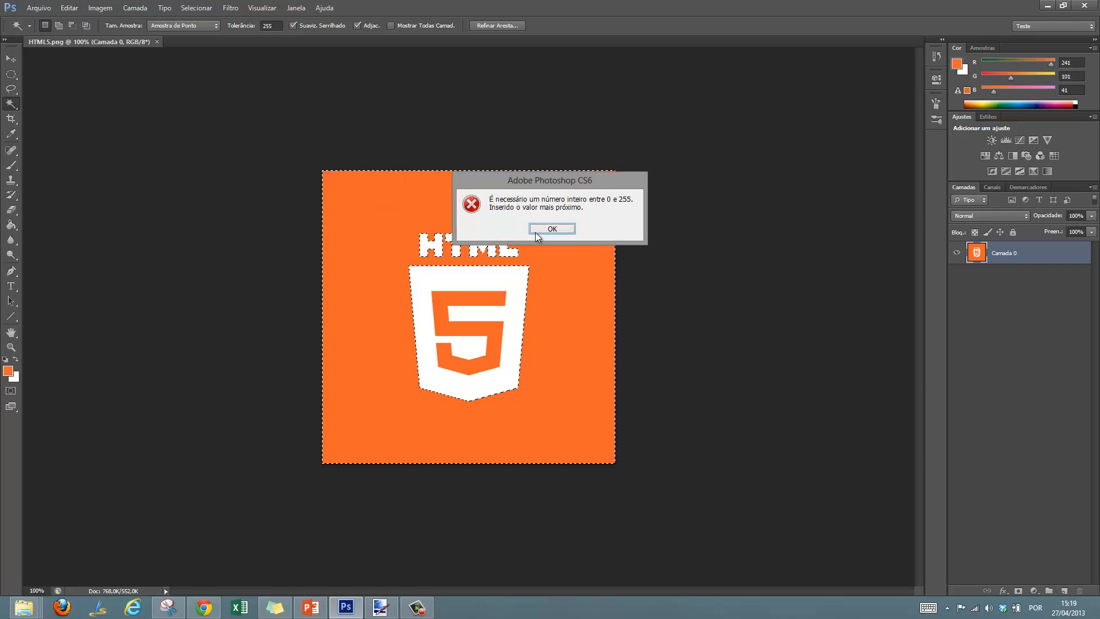
{"action": "left_click", "coordinate": [537, 232]}
{"action": "key", "text": "ctrl+d"}
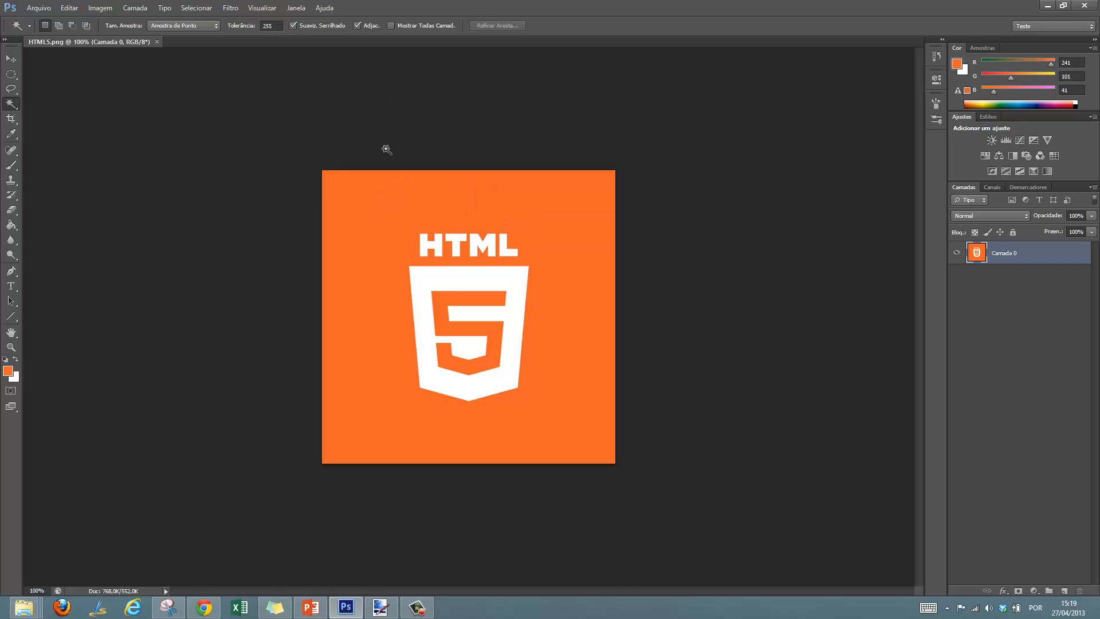
{"action": "left_click", "coordinate": [400, 210]}
Set the Magic Wand tolerance to 1 and reselect the orange background
{"action": "left_click", "coordinate": [270, 26]}
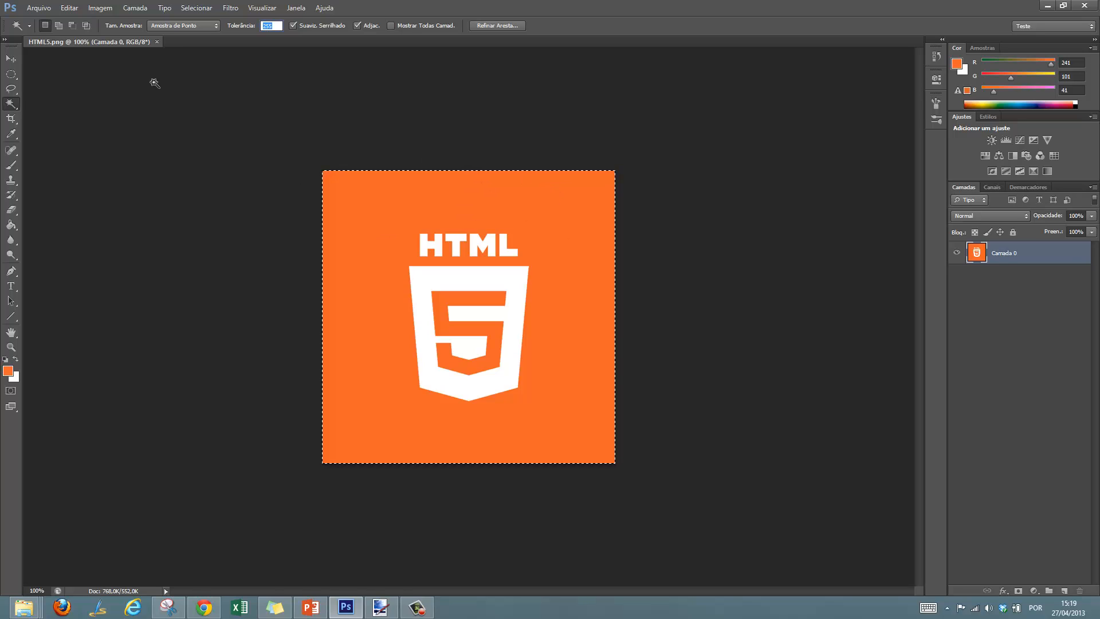
{"action": "type", "text": "1"}
{"action": "key", "text": "Return"}
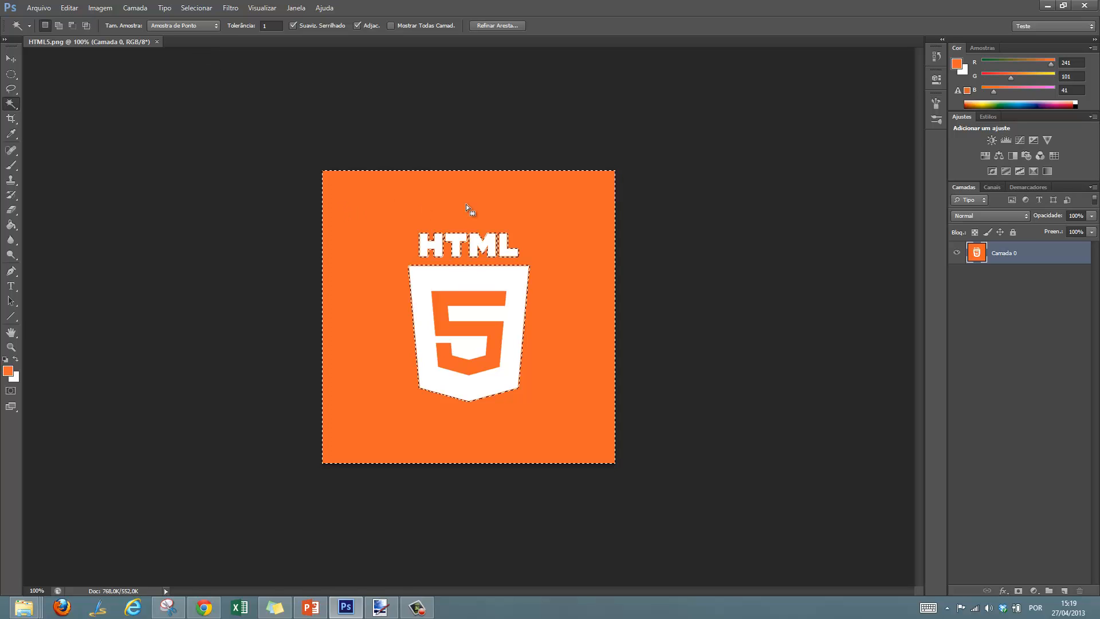
{"action": "left_click", "coordinate": [466, 208]}
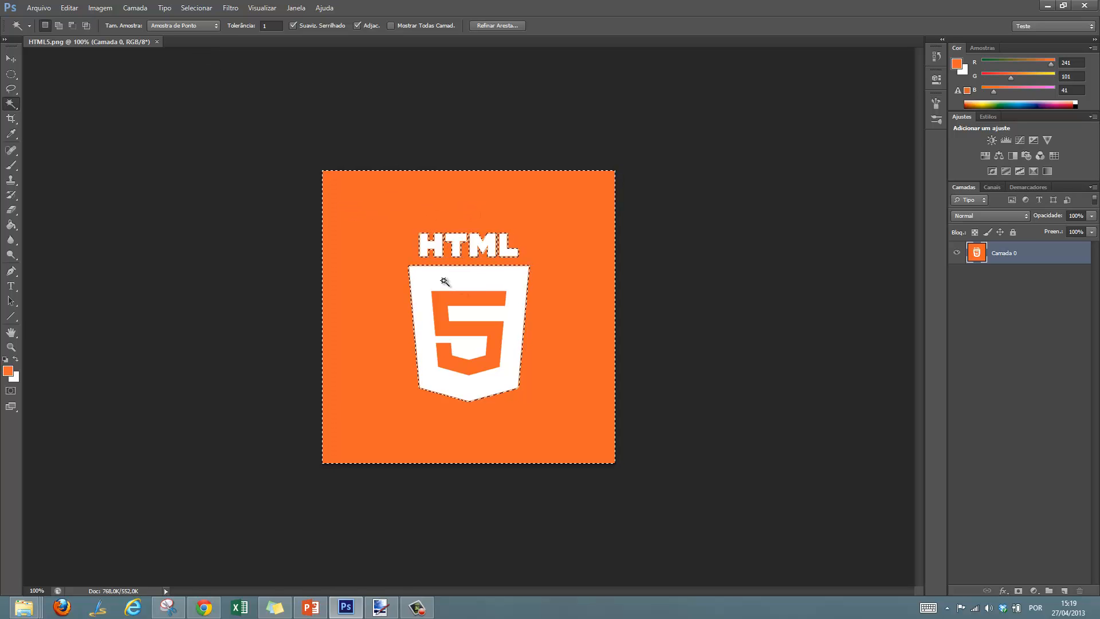
Examine the selection edge around the letter H, sampling a pale orange edge pixel and checking its values in the colour picker
{"action": "scroll", "coordinate": [420, 276], "scroll_direction": "up", "scroll_amount": 2}
{"action": "scroll", "coordinate": [420, 277], "scroll_direction": "up", "scroll_amount": 15}
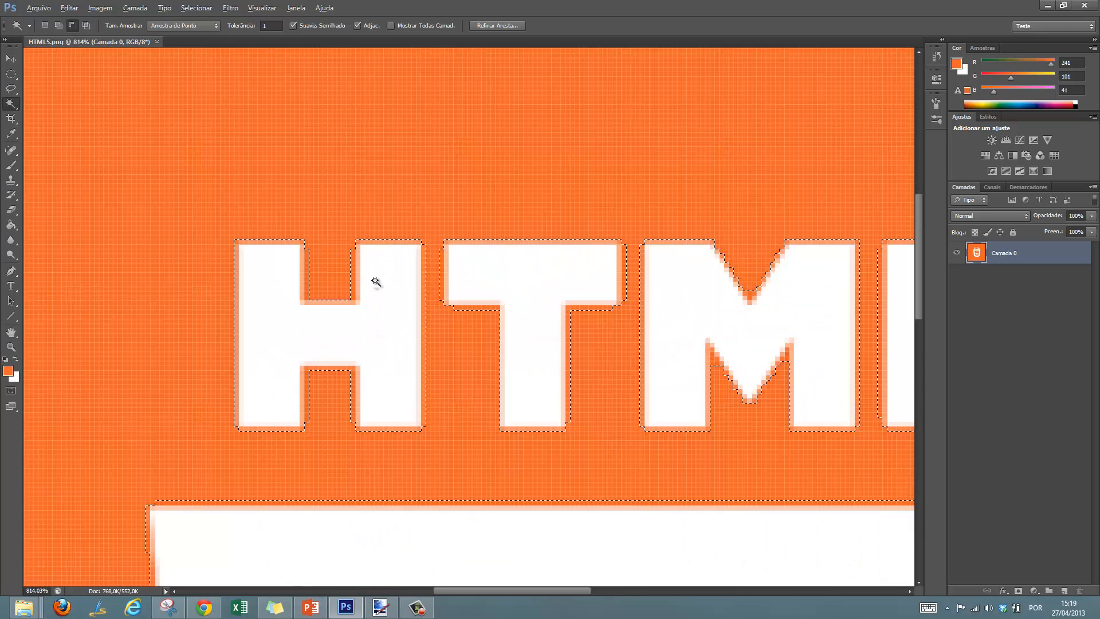
{"action": "scroll", "coordinate": [319, 269], "scroll_direction": "up", "scroll_amount": 4}
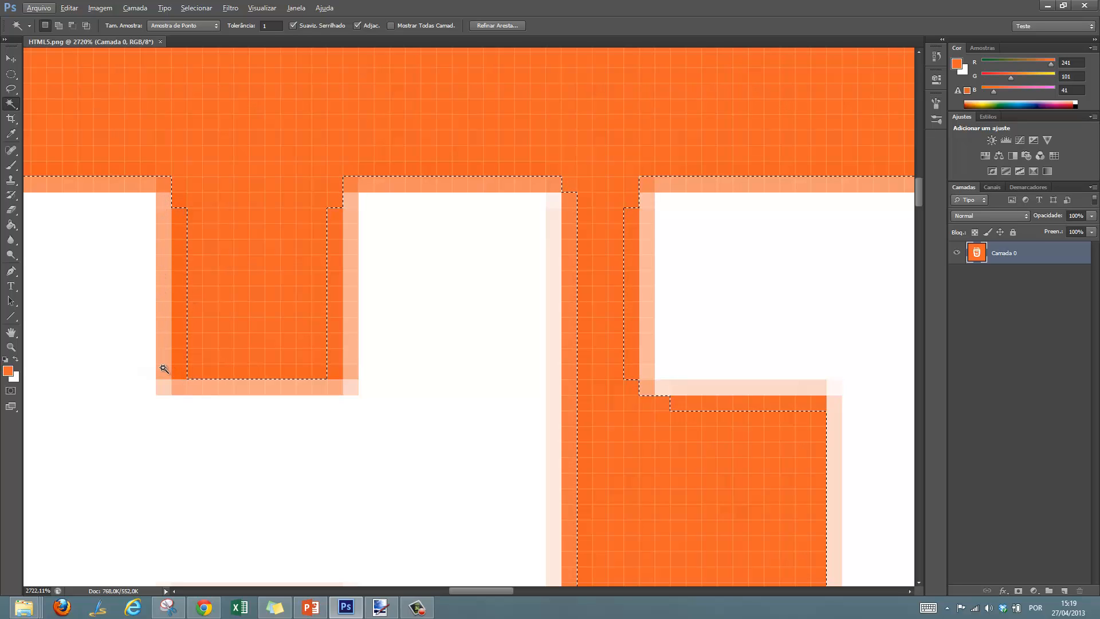
{"action": "left_click", "coordinate": [11, 133]}
{"action": "left_click_drag", "start_coordinate": [167, 197], "coordinate": [159, 198]}
{"action": "left_click", "coordinate": [8, 370]}
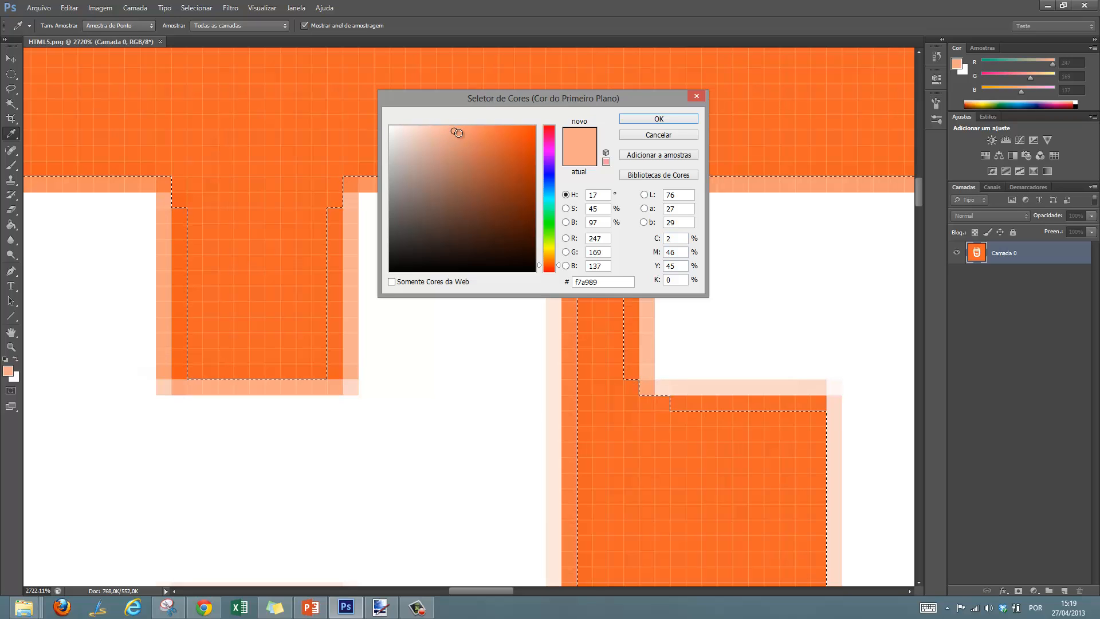
{"action": "left_click", "coordinate": [698, 98]}
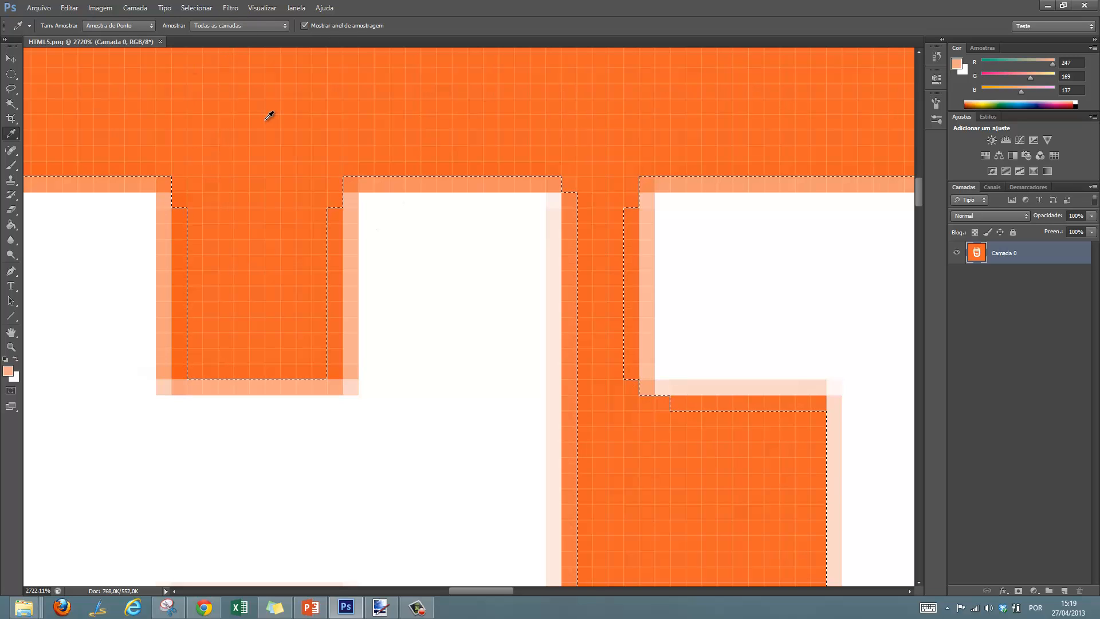
Set the Magic Wand tolerance to 5, clear the selection and reselect the orange background
{"action": "left_click", "coordinate": [11, 103]}
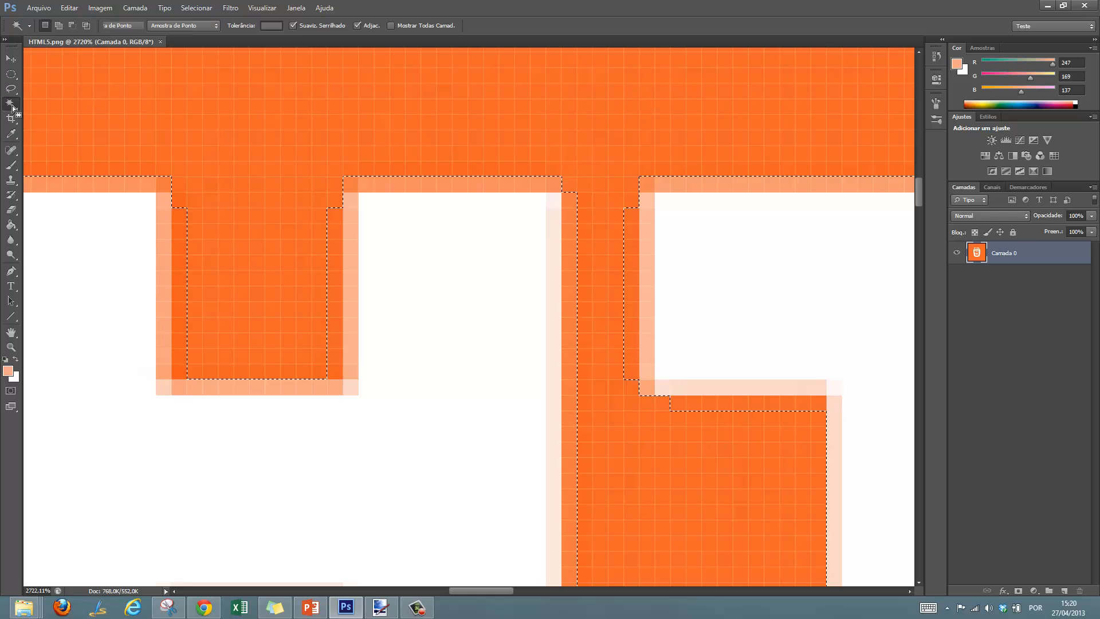
{"action": "left_click", "coordinate": [272, 25]}
{"action": "type", "text": "5"}
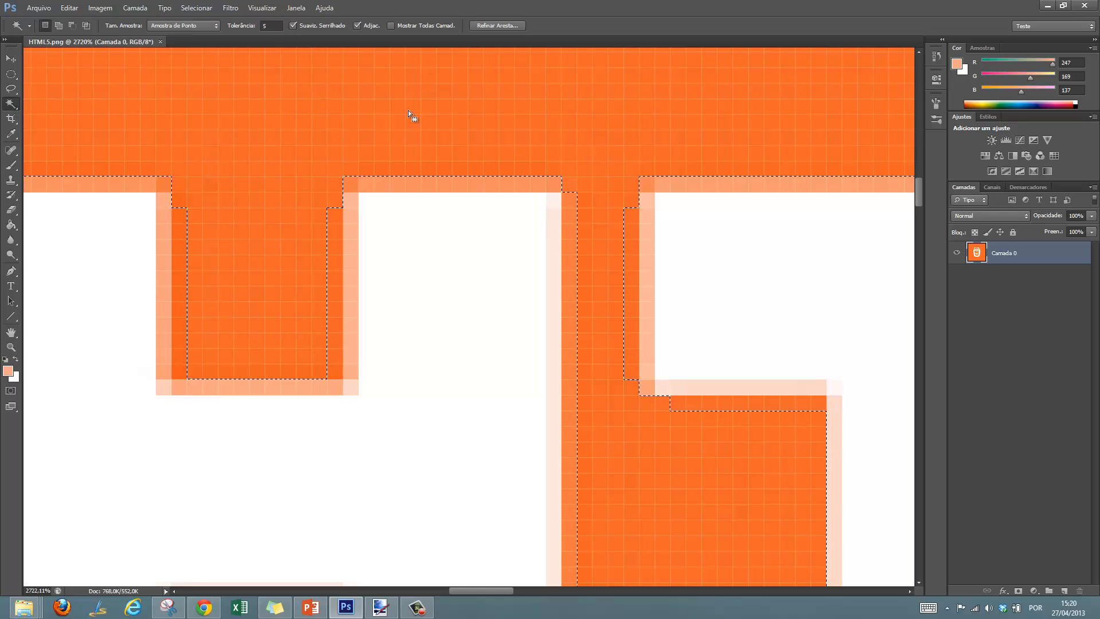
{"action": "key", "text": "ctrl+d"}
{"action": "left_click", "coordinate": [332, 105]}
Raise the Magic Wand tolerance to 10 and reselect the orange background above the letters
{"action": "left_click", "coordinate": [271, 25]}
{"action": "type", "text": "1"}
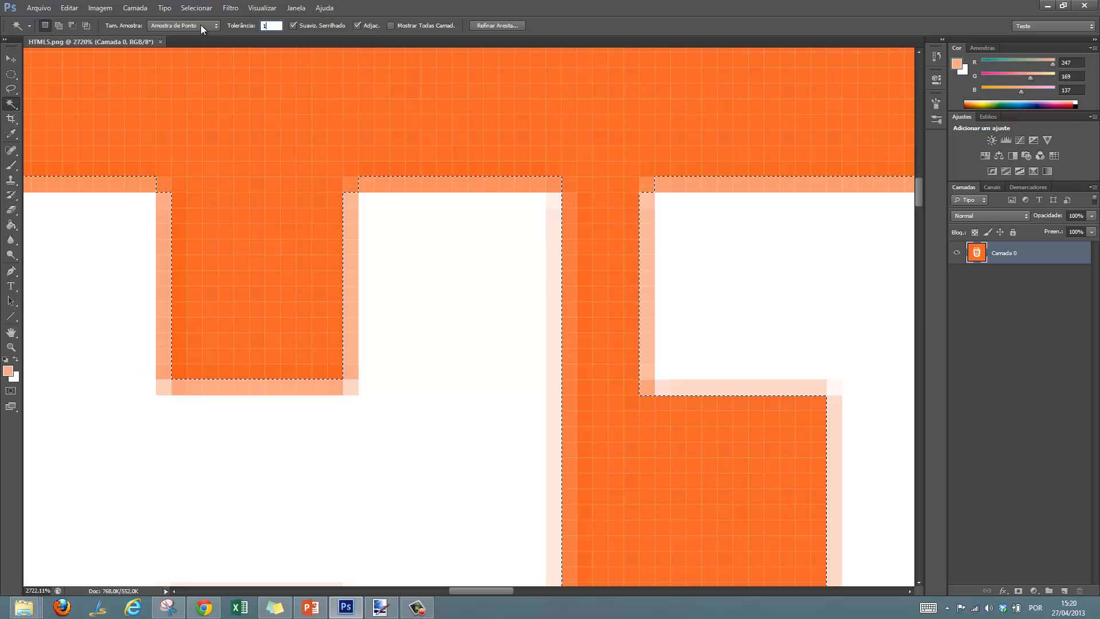
{"action": "type", "text": "0"}
{"action": "key", "text": "Return"}
{"action": "left_click", "coordinate": [553, 229]}
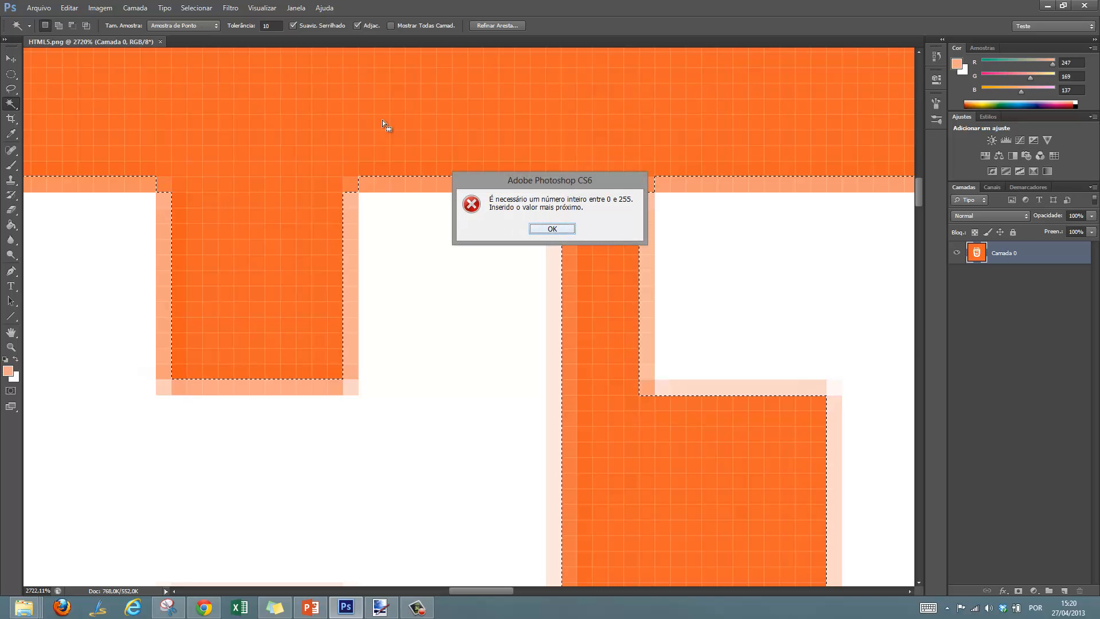
{"action": "left_click", "coordinate": [274, 103]}
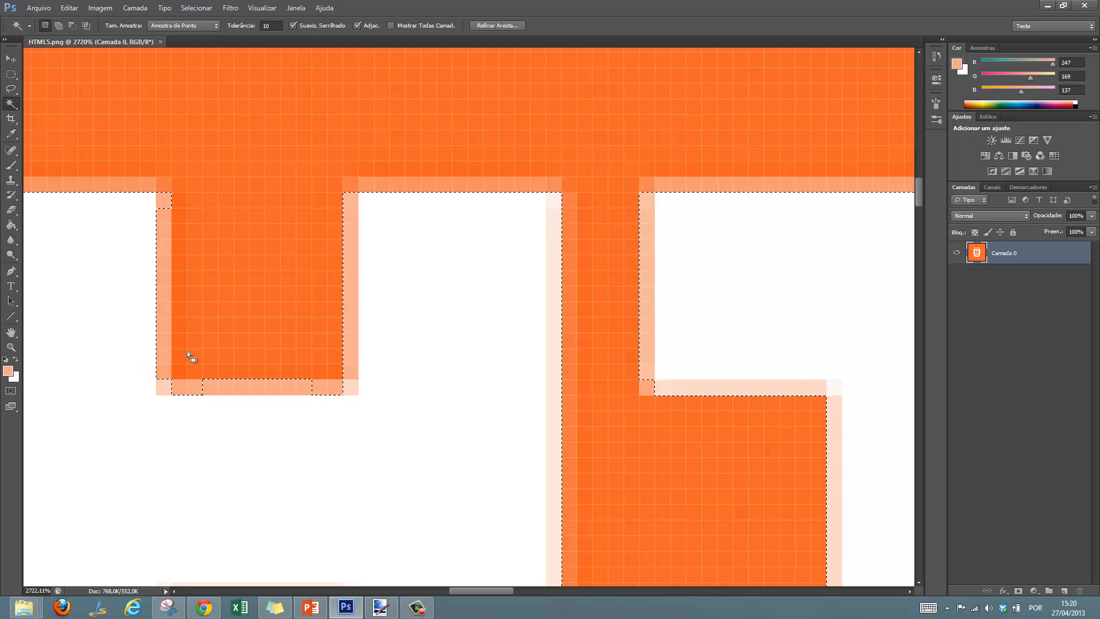
Try a Magic Wand tolerance of 15, clearing the selection and selecting the orange between the uprights of the H
{"action": "key", "text": "Return"}
{"action": "type", "text": "15"}
{"action": "key", "text": "ctrl+d"}
{"action": "left_click", "coordinate": [195, 252]}
Increase the Magic Wand tolerance to 20 and select the orange background again
{"action": "double_click", "coordinate": [269, 26]}
{"action": "type", "text": "20"}
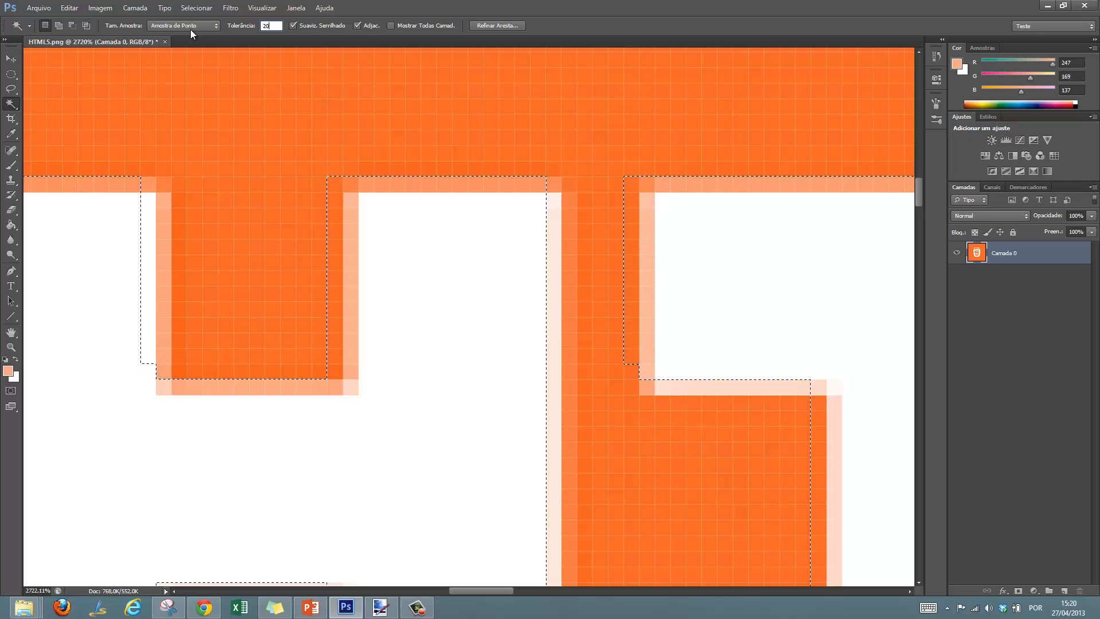
{"action": "left_click", "coordinate": [439, 173]}
{"action": "key", "text": "Right"}
{"action": "key", "text": "Down"}
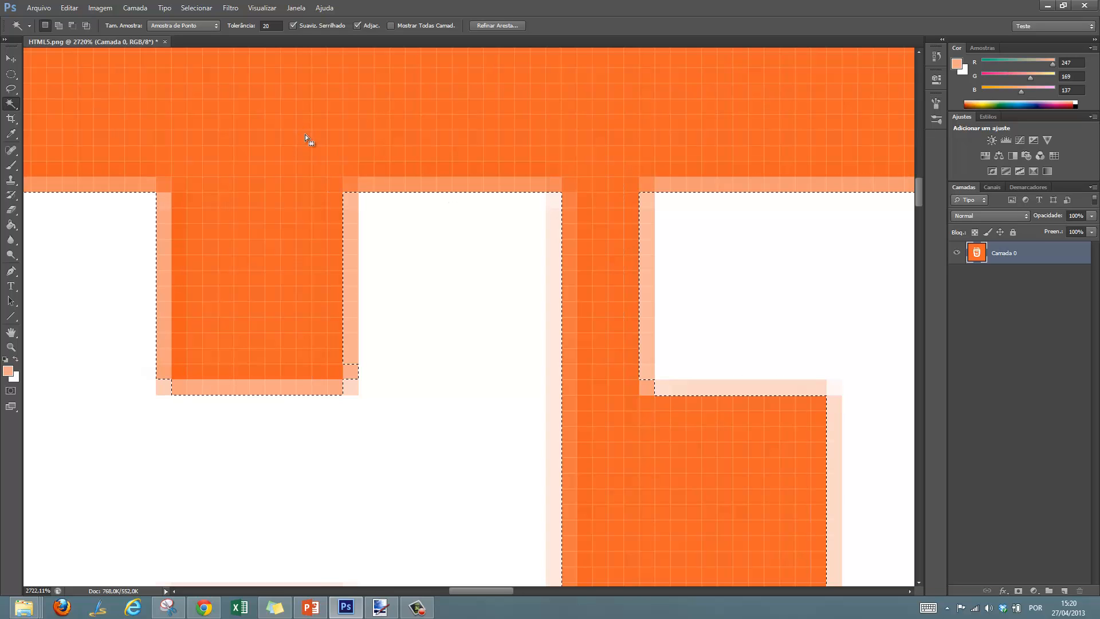
Set the Magic Wand tolerance to 30, reselect the orange background and inspect the selection edges around the HTML lettering
{"action": "left_click_drag", "start_coordinate": [272, 26], "coordinate": [205, 30]}
{"action": "type", "text": "30"}
{"action": "key", "text": "Return"}
{"action": "left_click", "coordinate": [277, 113]}
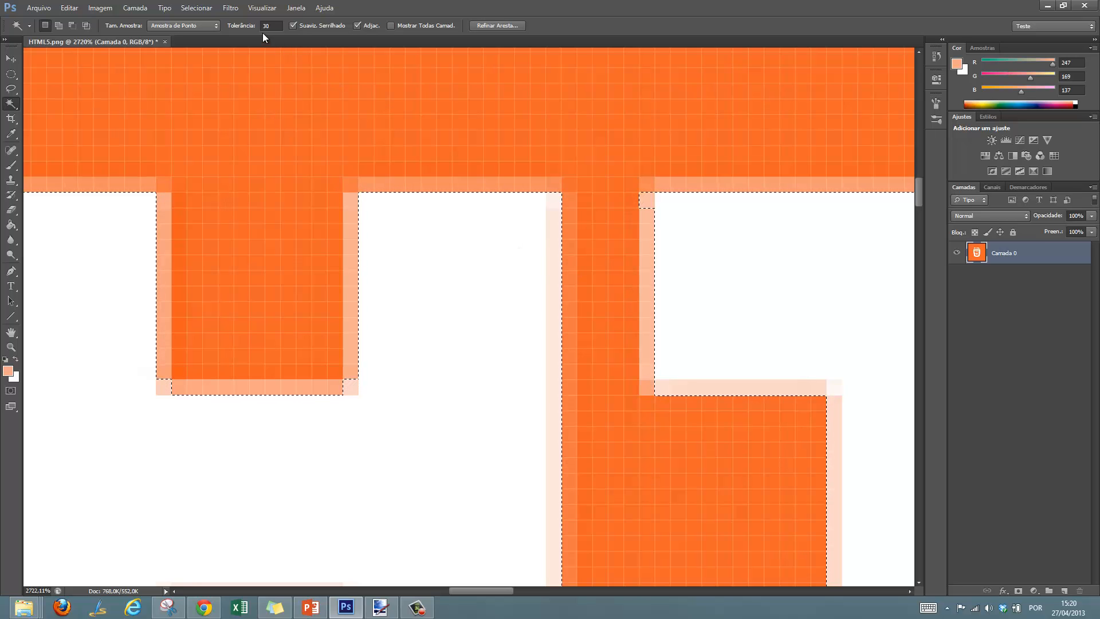
{"action": "scroll", "coordinate": [233, 155], "scroll_direction": "down", "scroll_amount": 5}
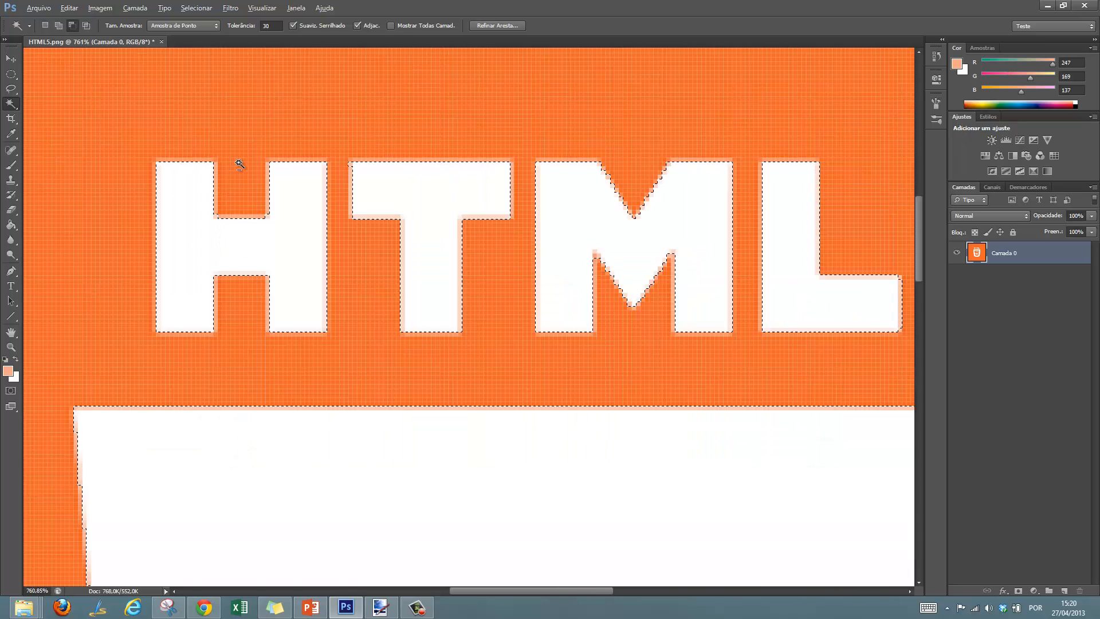
{"action": "scroll", "coordinate": [240, 165], "scroll_direction": "down", "scroll_amount": 3}
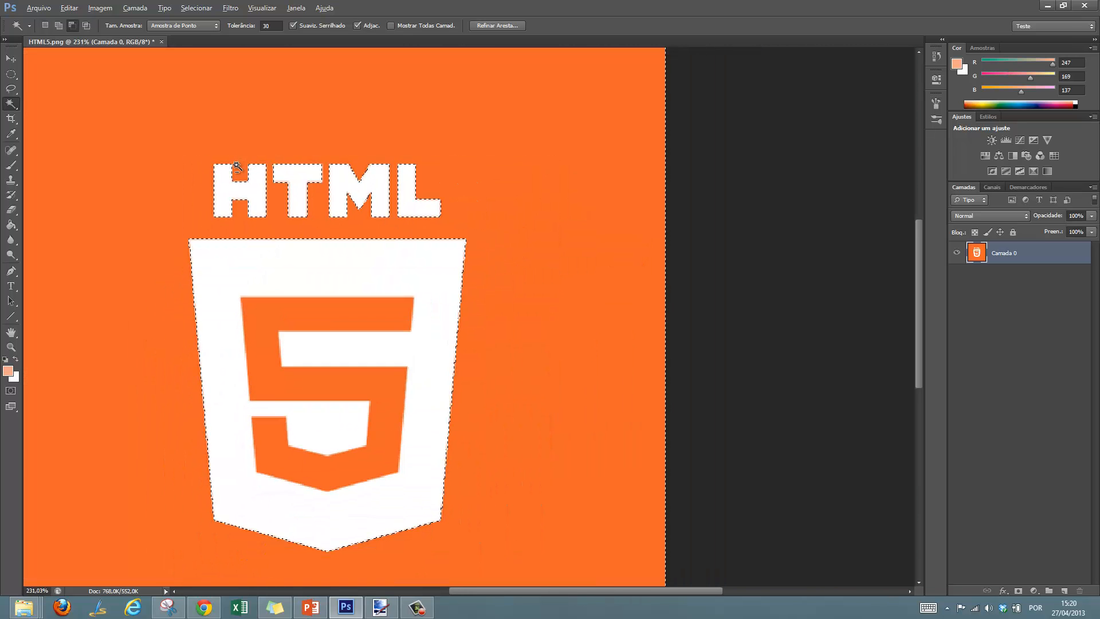
{"action": "scroll", "coordinate": [236, 166], "scroll_direction": "up", "scroll_amount": 4}
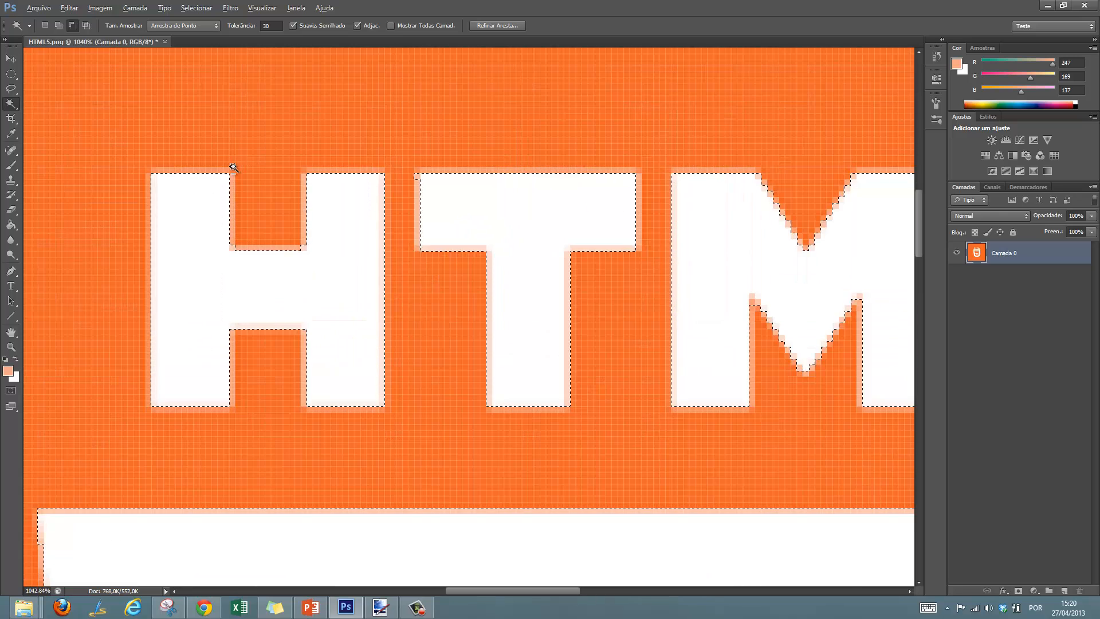
{"action": "scroll", "coordinate": [233, 166], "scroll_direction": "down", "scroll_amount": 2}
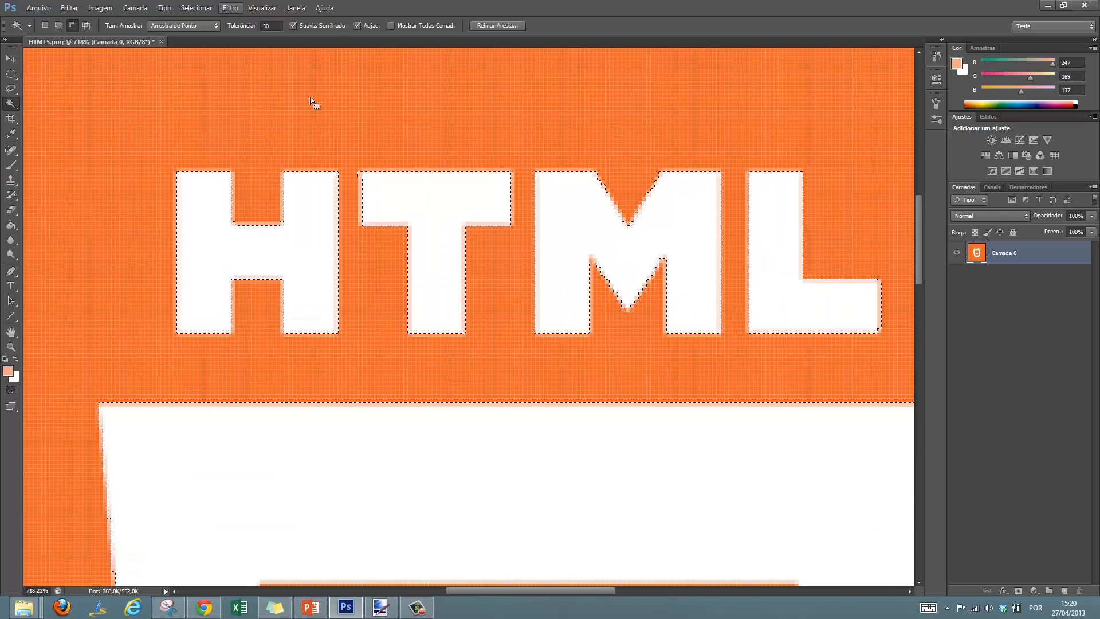
Raise the Magic Wand tolerance to 40 and examine the selection edges around the HTML lettering and the shield
{"action": "scroll", "coordinate": [310, 166], "scroll_direction": "up", "scroll_amount": 1}
{"action": "key", "text": "Return"}
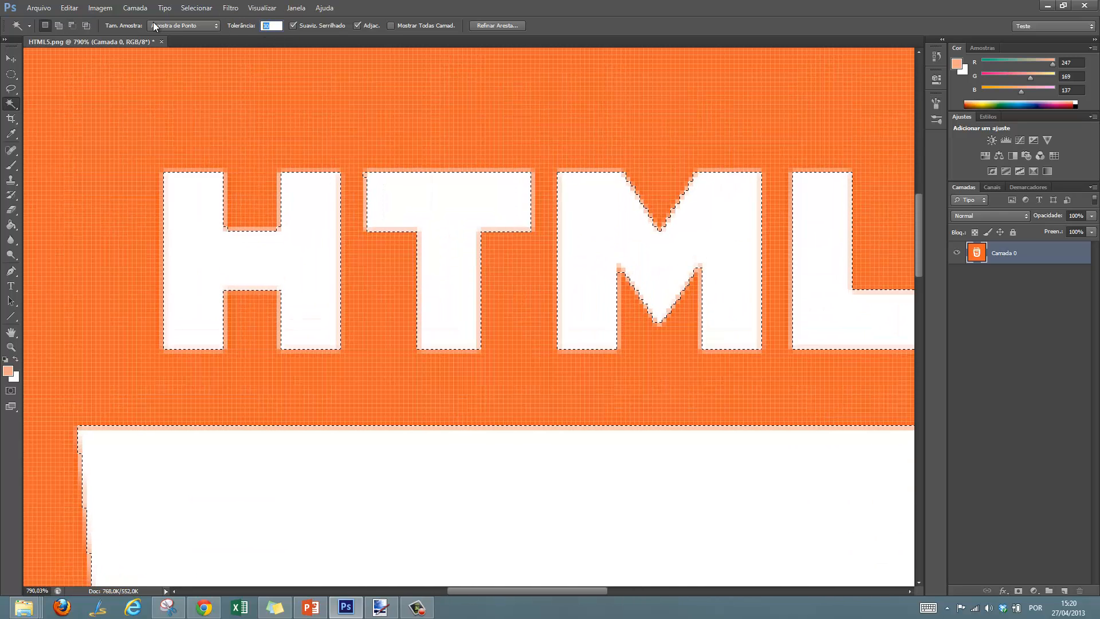
{"action": "type", "text": "40"}
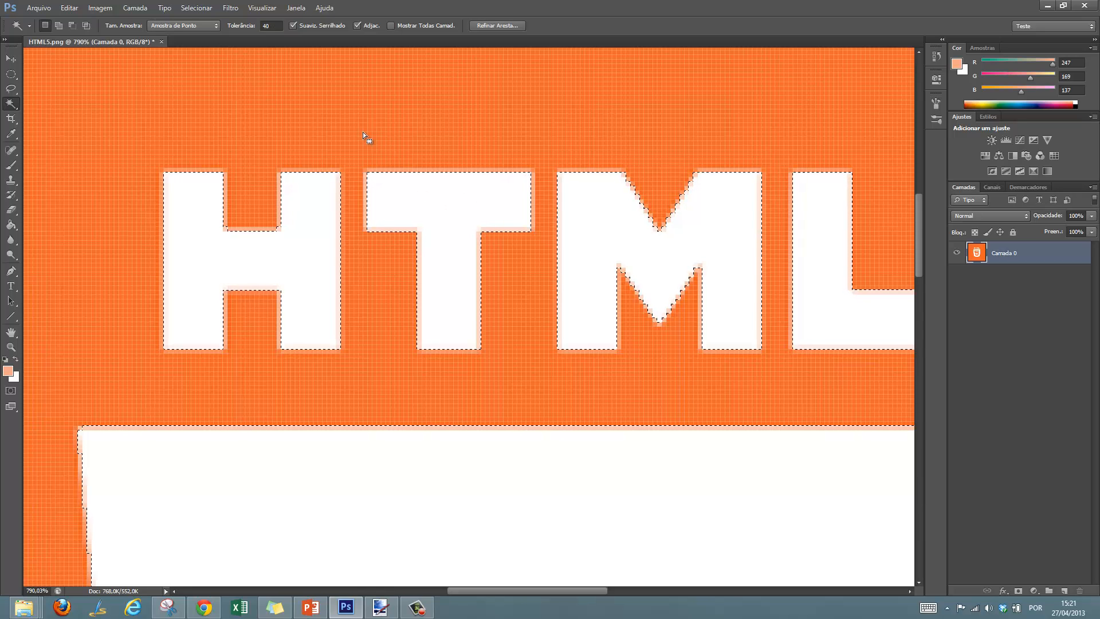
{"action": "scroll", "coordinate": [462, 238], "scroll_direction": "up", "scroll_amount": 8}
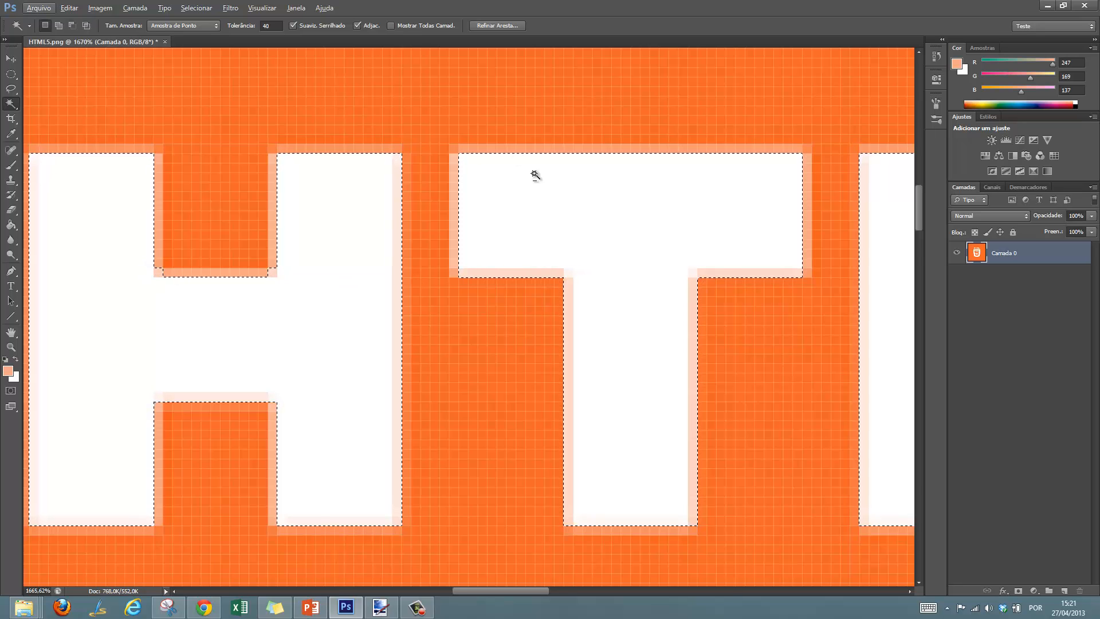
{"action": "scroll", "coordinate": [521, 189], "scroll_direction": "down", "scroll_amount": 5}
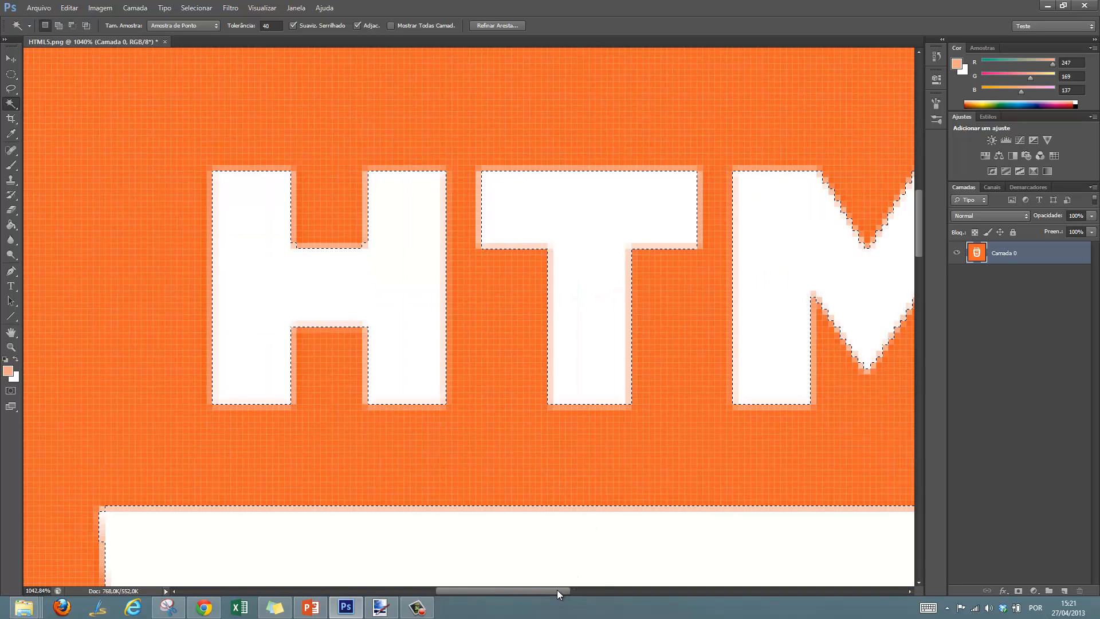
{"action": "left_click_drag", "start_coordinate": [557, 589], "coordinate": [637, 584]}
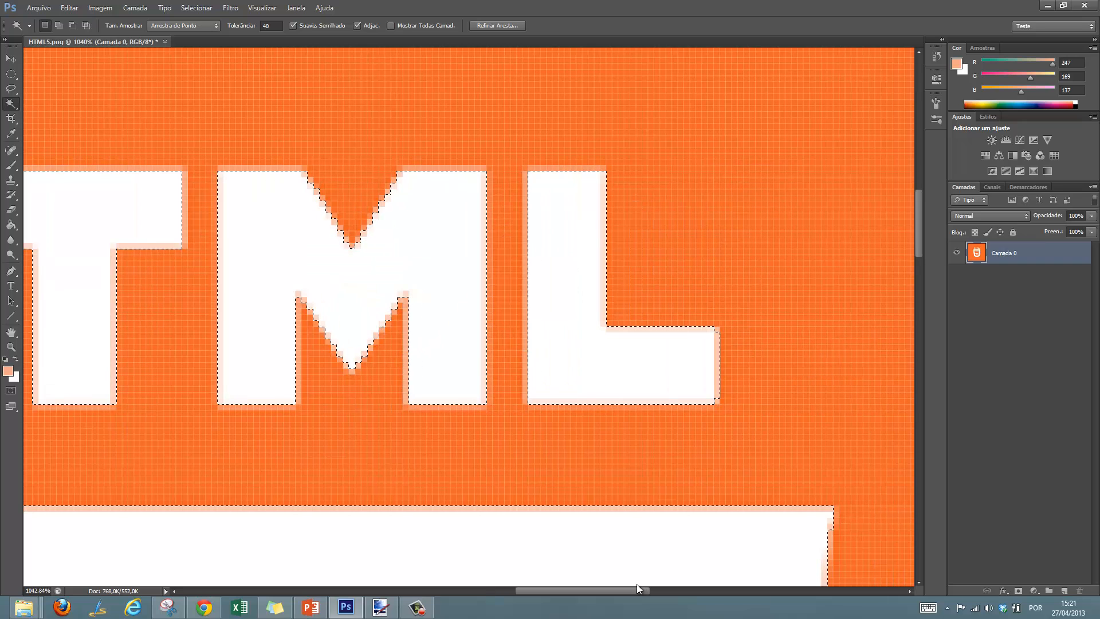
{"action": "scroll", "coordinate": [356, 155], "scroll_direction": "up", "scroll_amount": 10}
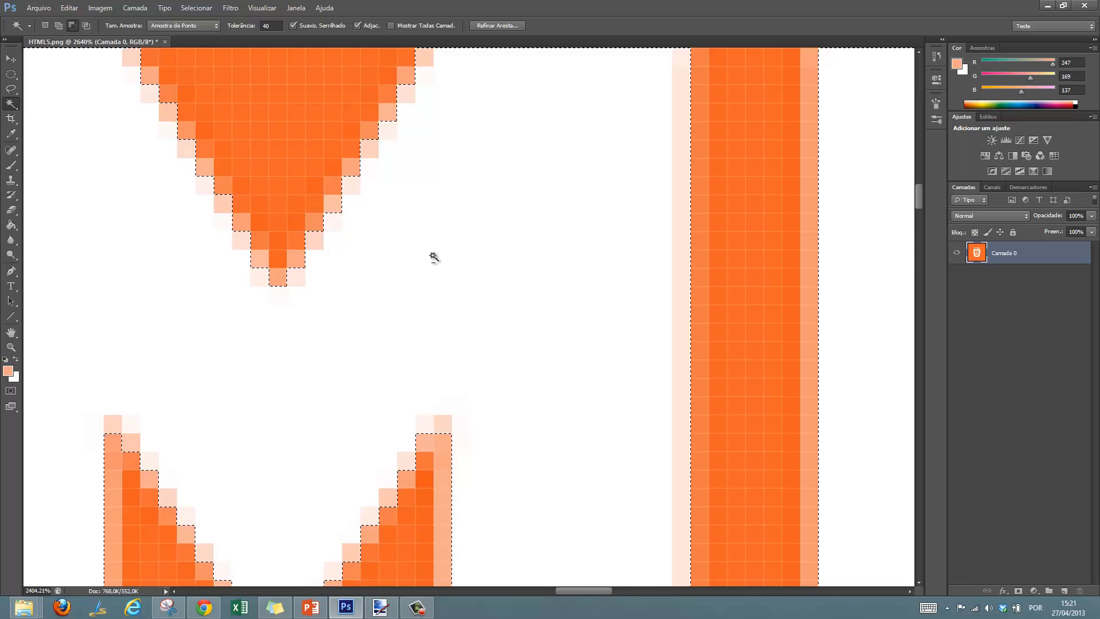
{"action": "scroll", "coordinate": [433, 256], "scroll_direction": "down", "scroll_amount": 10}
{"action": "scroll", "coordinate": [559, 412], "scroll_direction": "down", "scroll_amount": 1}
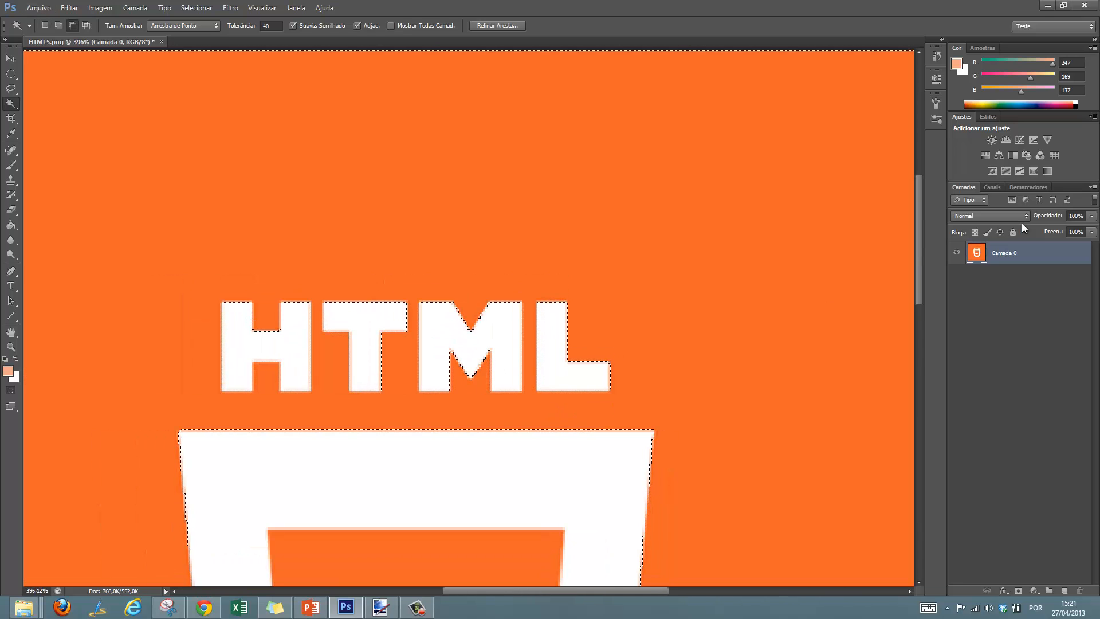
{"action": "left_click_drag", "start_coordinate": [919, 201], "coordinate": [924, 286]}
Set the Magic Wand tolerance to 20, then delete the selected orange background around the logo and deselect
{"action": "double_click", "coordinate": [273, 27]}
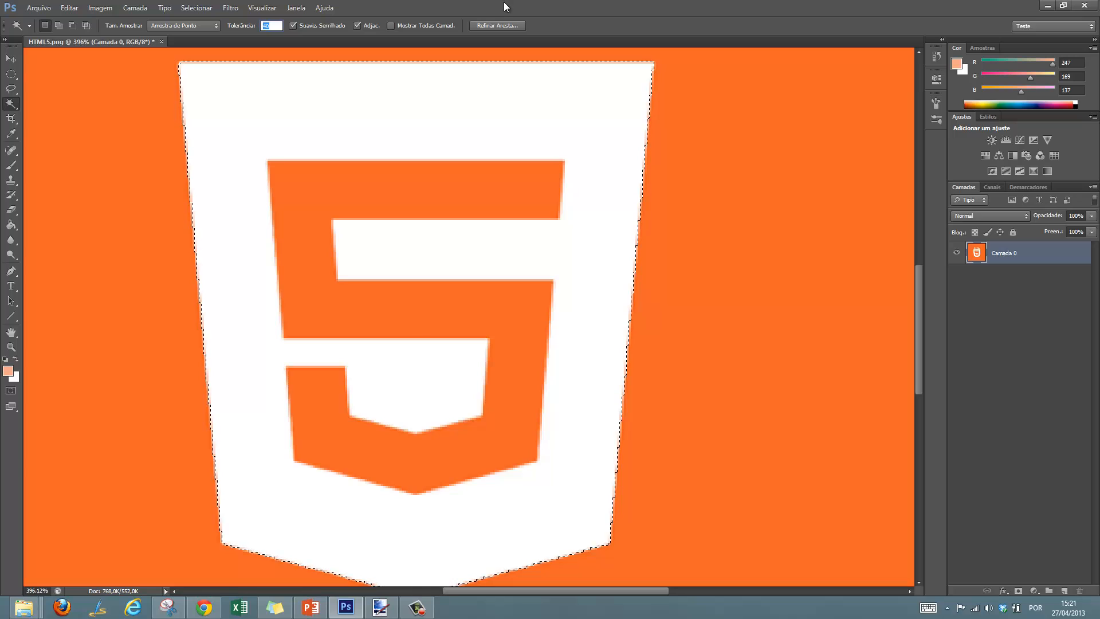
{"action": "type", "text": "20"}
{"action": "scroll", "coordinate": [768, 269], "scroll_direction": "down", "scroll_amount": 2, "text": "alt"}
{"action": "scroll", "coordinate": [695, 243], "scroll_direction": "down", "scroll_amount": 4, "text": "alt"}
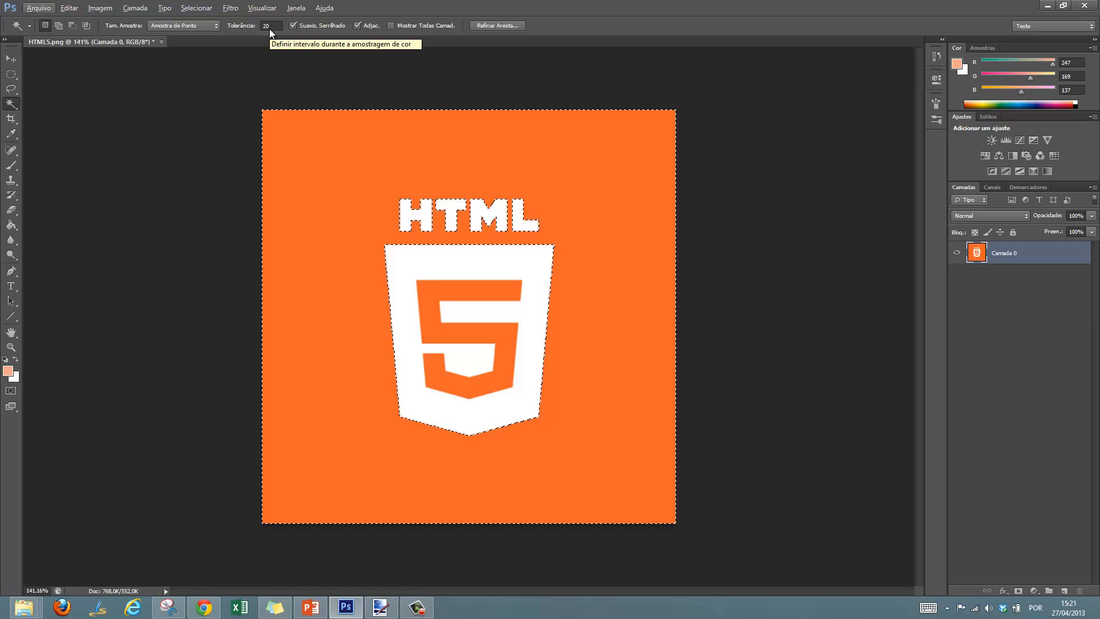
{"action": "key", "text": "Delete"}
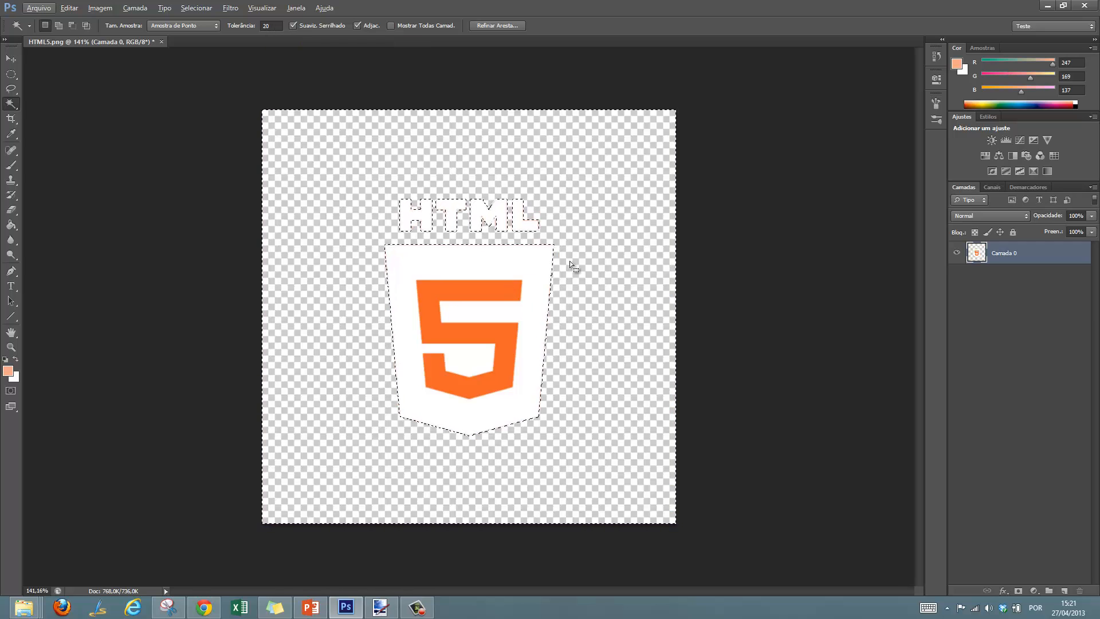
{"action": "key", "text": "ctrl+d"}
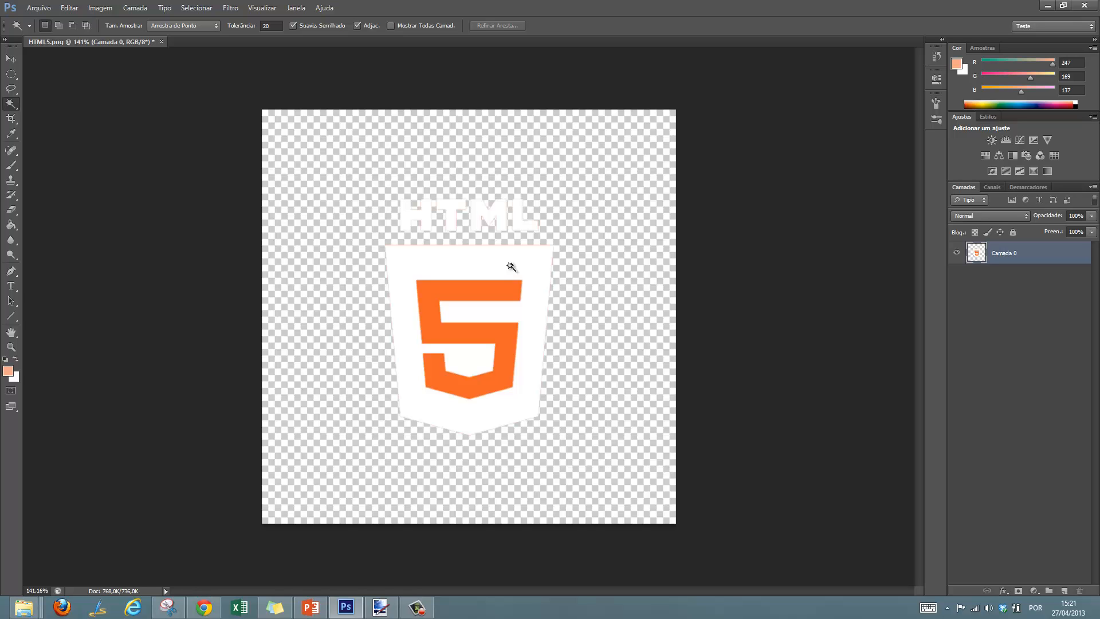
Select the orange 5 inside the shield with the Magic Wand, delete it and clear the selection
{"action": "scroll", "coordinate": [367, 215], "scroll_direction": "up", "scroll_amount": 9}
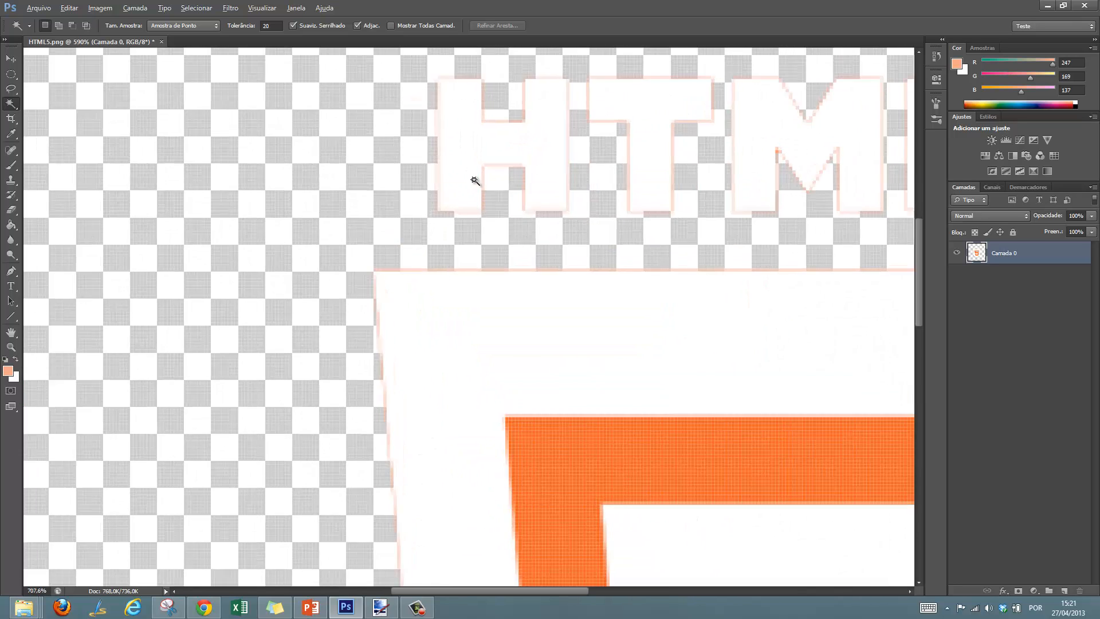
{"action": "scroll", "coordinate": [475, 181], "scroll_direction": "up", "scroll_amount": 1}
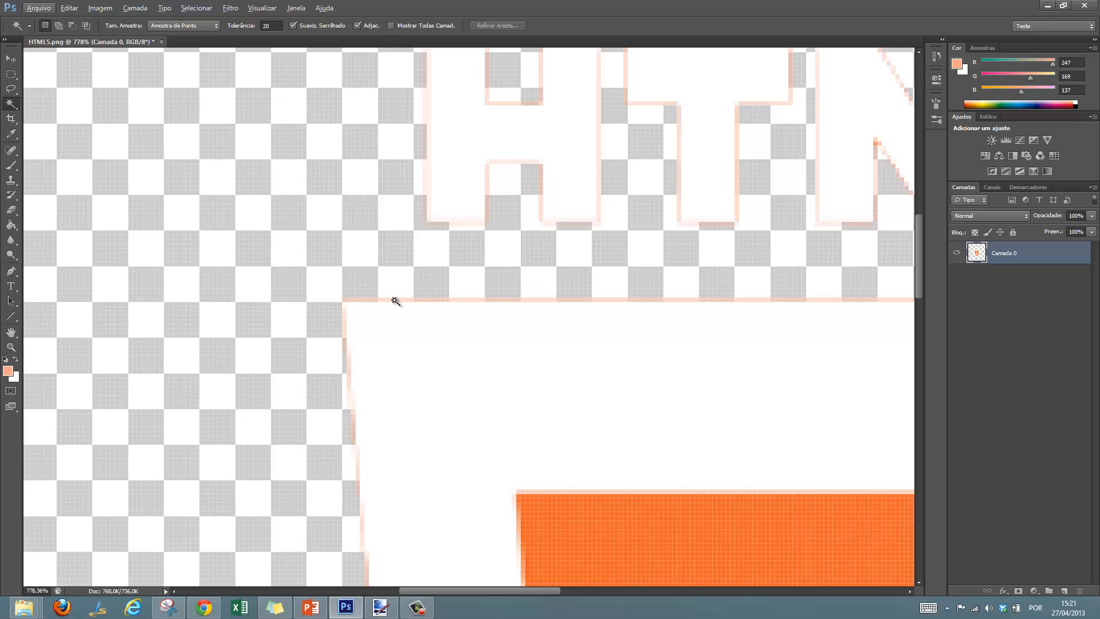
{"action": "scroll", "coordinate": [619, 282], "scroll_direction": "down", "scroll_amount": 8}
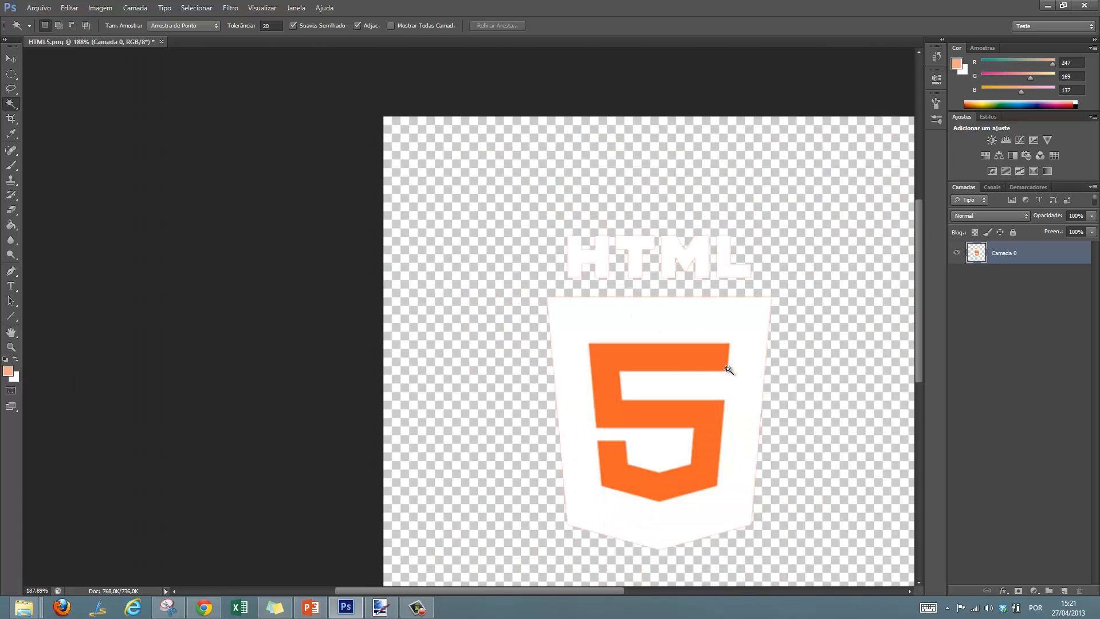
{"action": "scroll", "coordinate": [630, 333], "scroll_direction": "down", "scroll_amount": 2}
{"action": "scroll", "coordinate": [498, 318], "scroll_direction": "up", "scroll_amount": 2}
{"action": "left_click", "coordinate": [497, 285]}
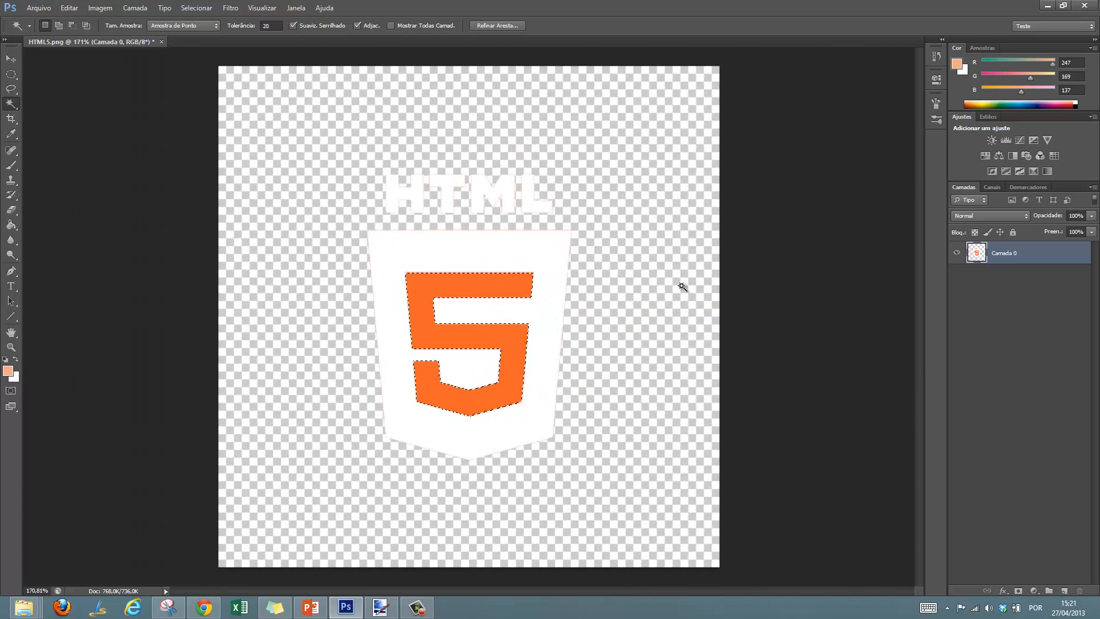
{"action": "key", "text": "Delete"}
{"action": "key", "text": "ctrl+d"}
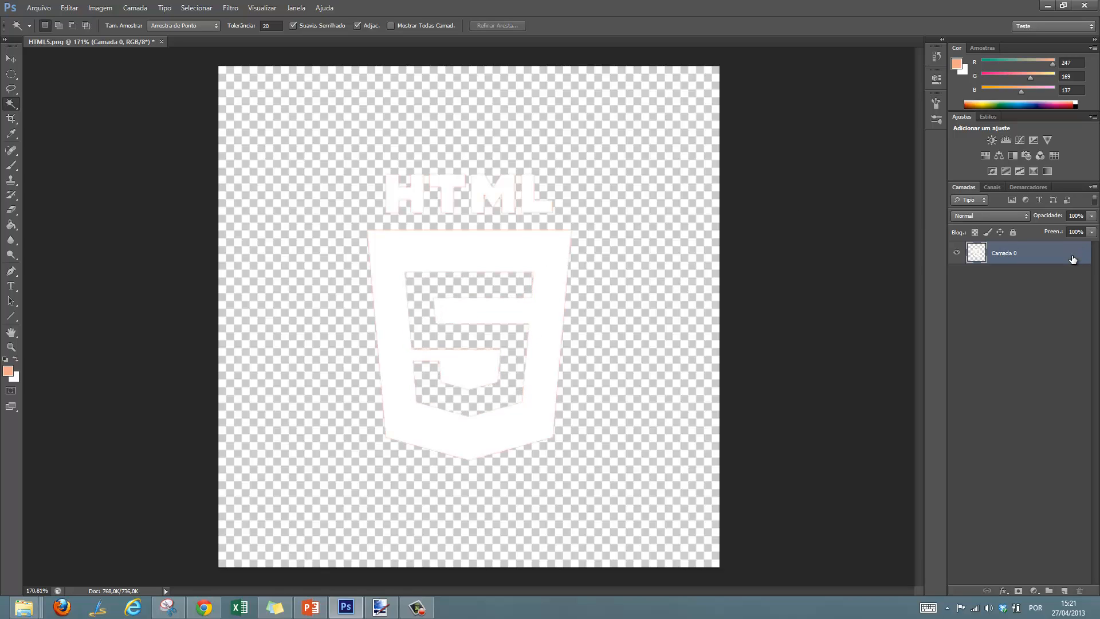
Open the layer style options of Camada 0 and enable the Color Overlay effect
{"action": "key", "text": "h"}
{"action": "double_click", "coordinate": [1072, 255]}
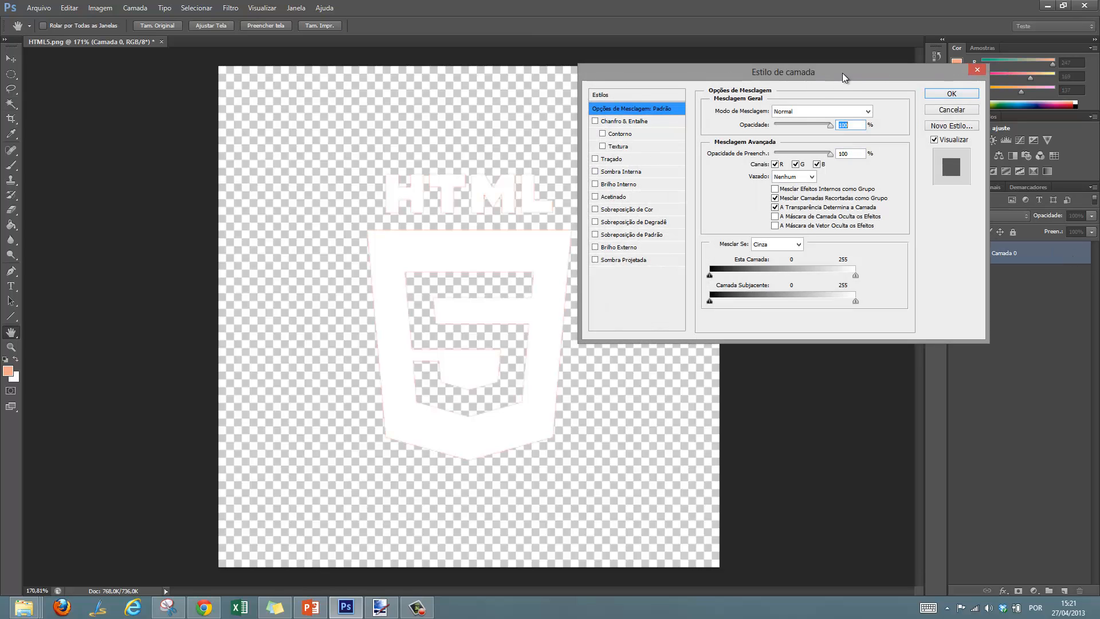
{"action": "left_click_drag", "start_coordinate": [732, 78], "coordinate": [819, 60]}
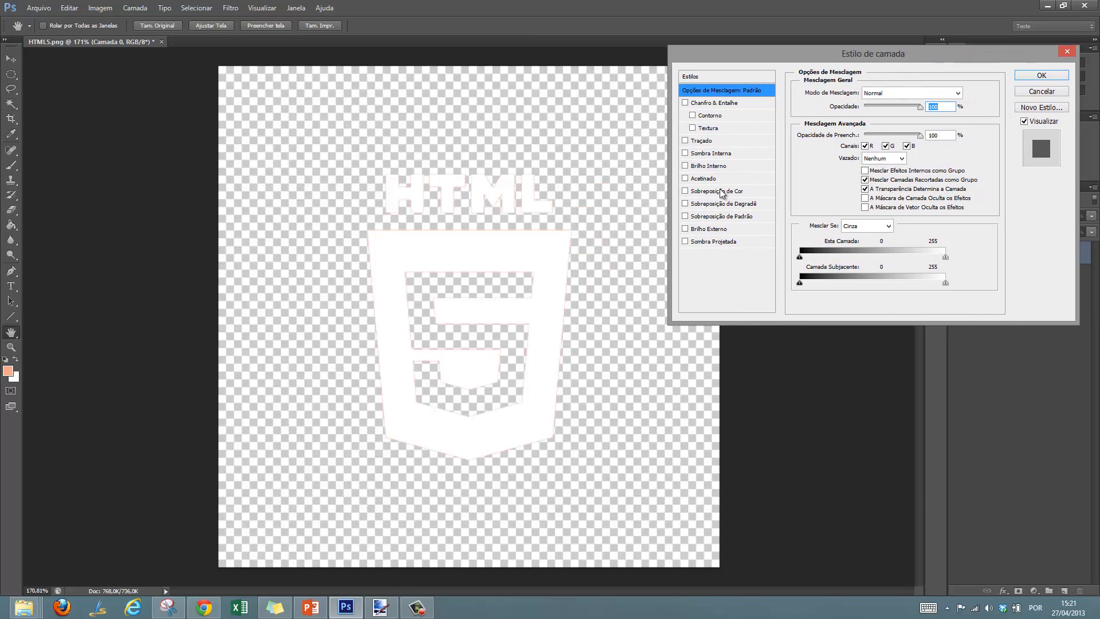
{"action": "left_click", "coordinate": [717, 190]}
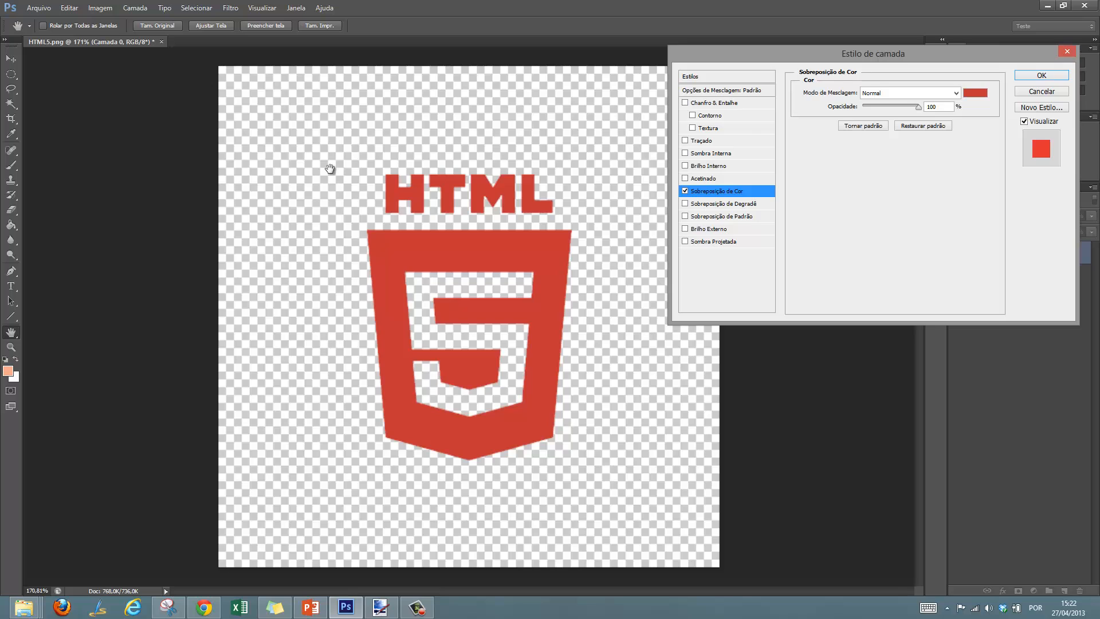
Set the overlay color to white (ffffff) and apply the layer style to the logo
{"action": "left_click", "coordinate": [974, 93]}
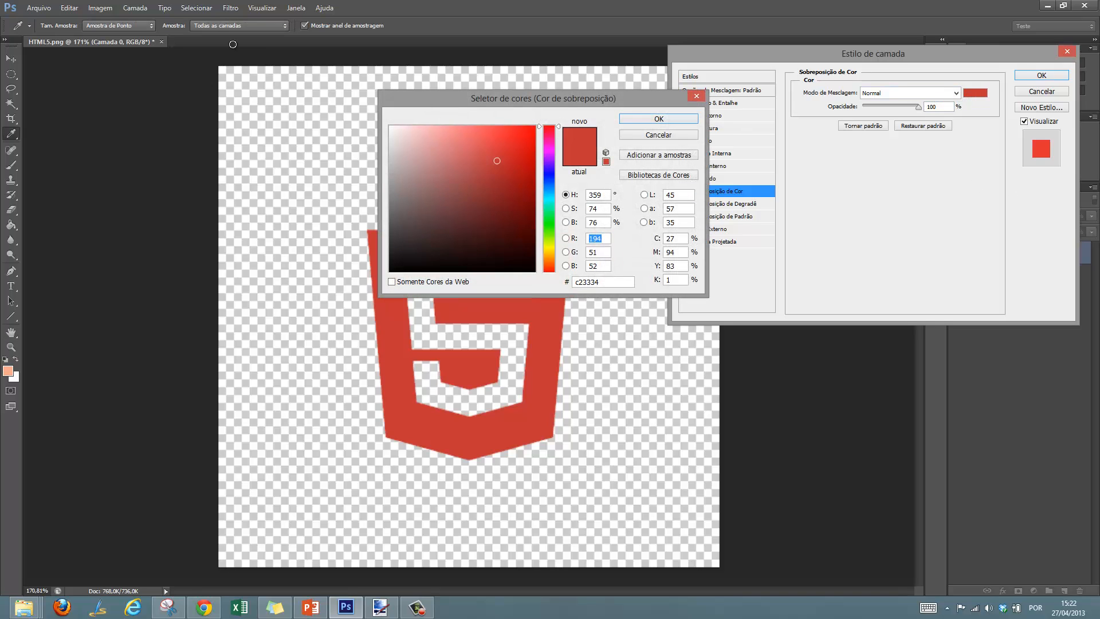
{"action": "left_click_drag", "start_coordinate": [233, 44], "coordinate": [172, 5]}
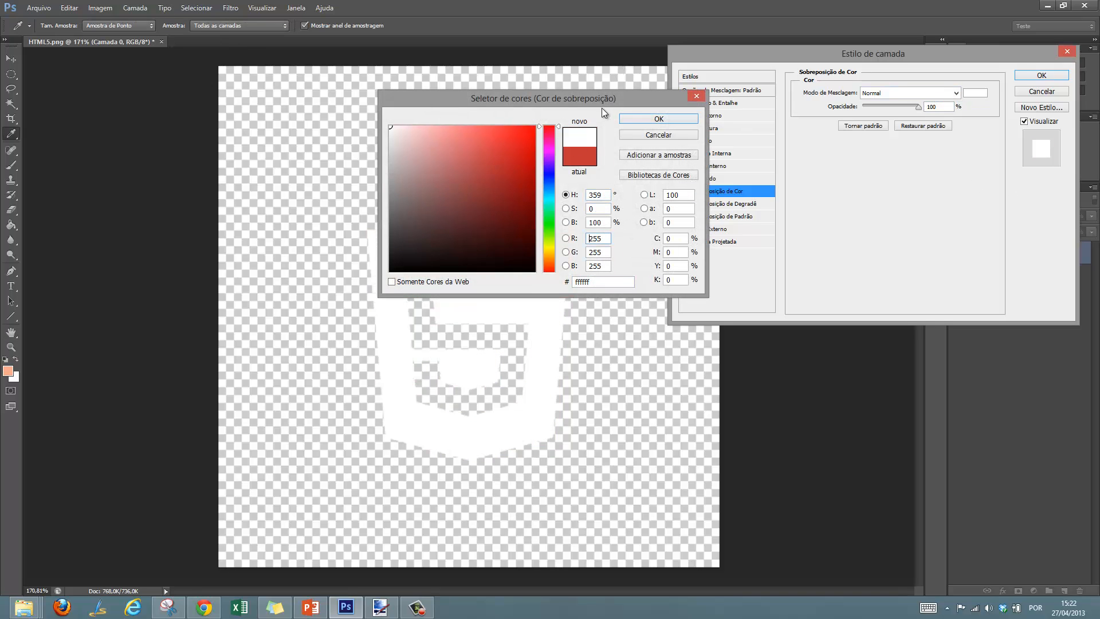
{"action": "left_click_drag", "start_coordinate": [602, 108], "coordinate": [826, 100]}
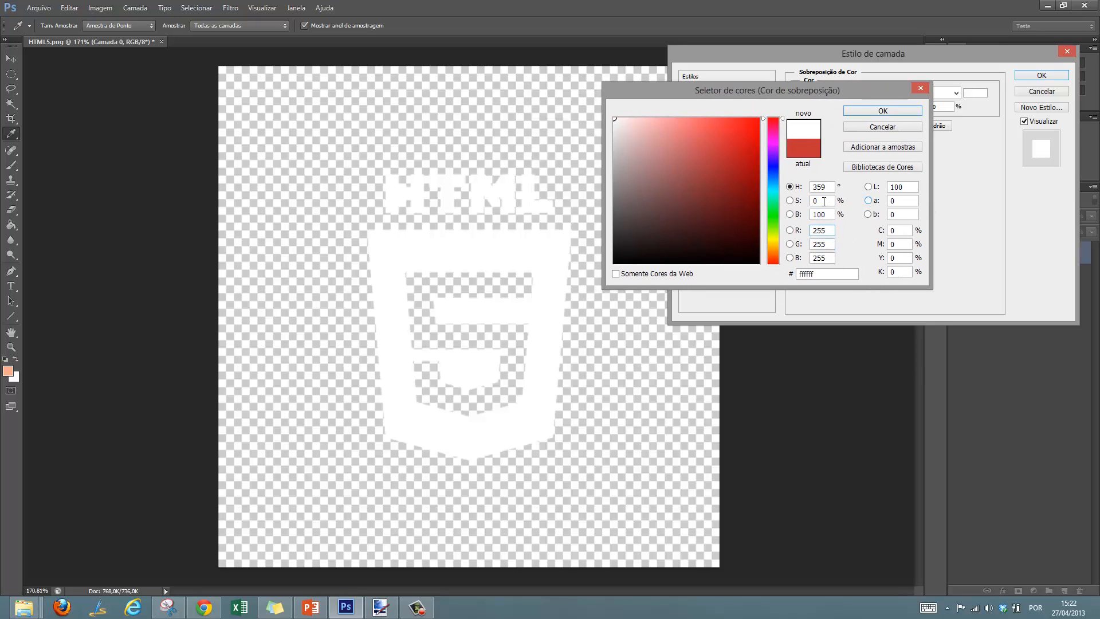
{"action": "left_click_drag", "start_coordinate": [858, 88], "coordinate": [962, 207]}
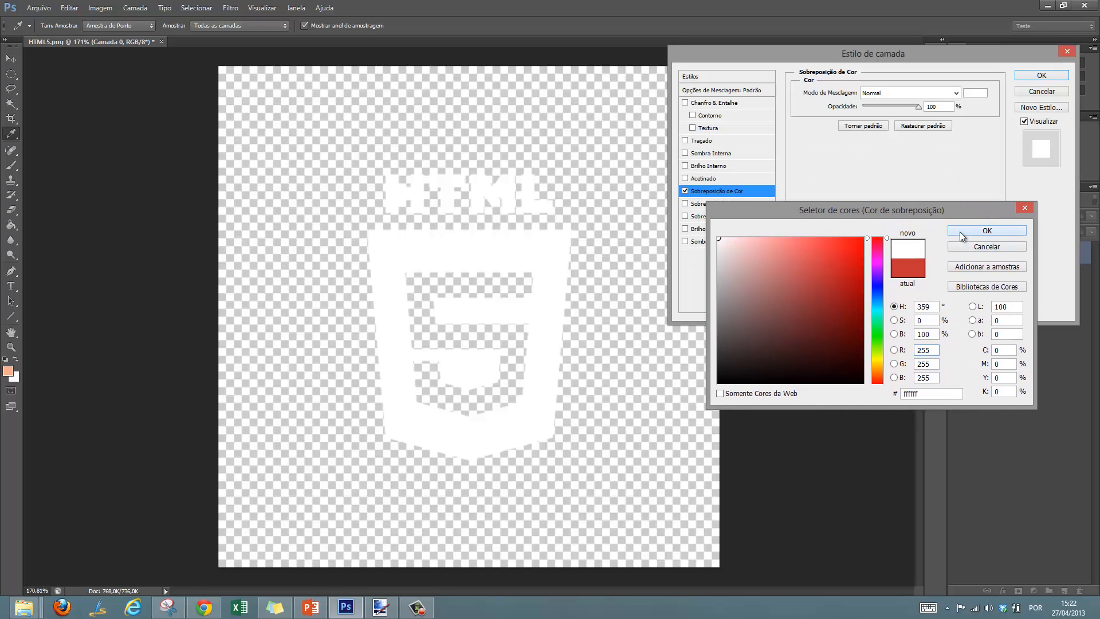
{"action": "left_click", "coordinate": [960, 231]}
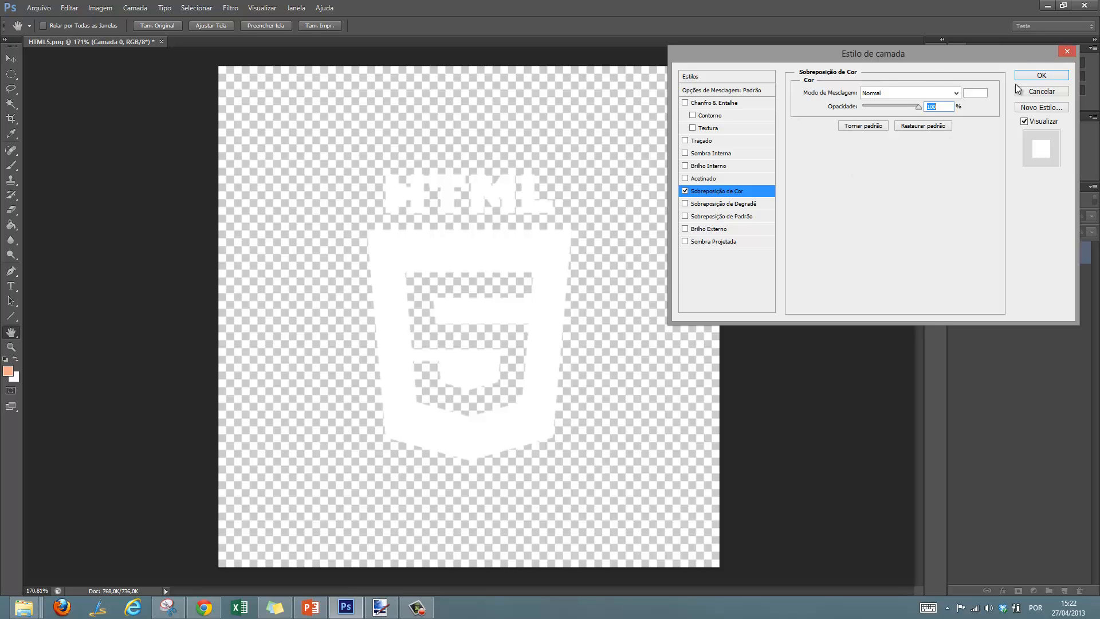
{"action": "left_click", "coordinate": [1035, 76]}
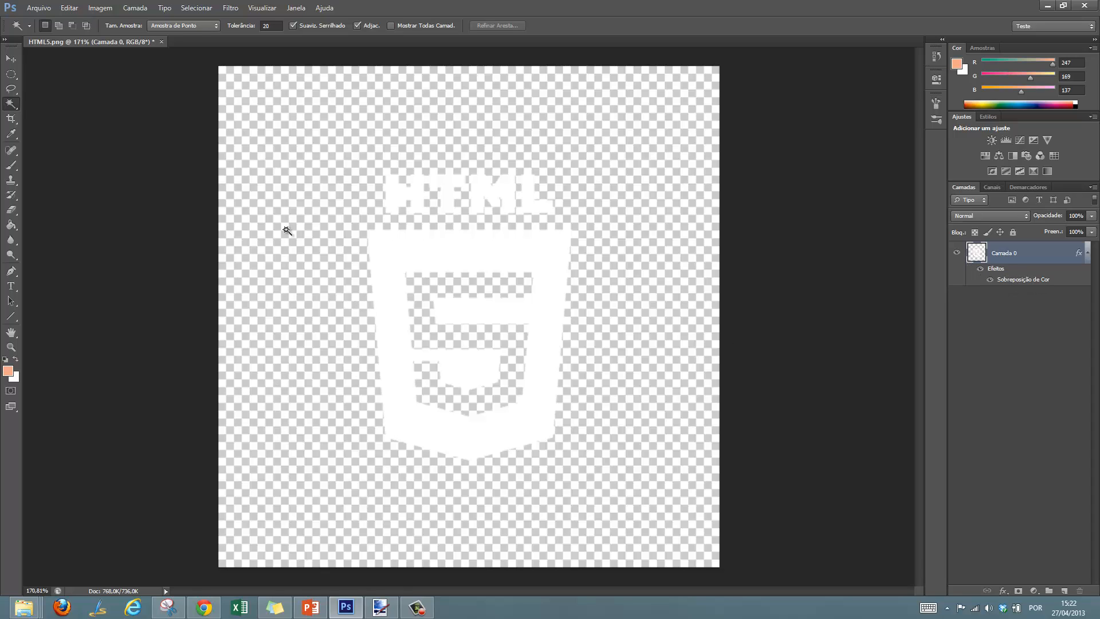
Examine the edges of the whitened logo up close for leftover orange pixels, including the shield's upper border
{"action": "key", "text": "super"}
{"action": "key", "text": "super"}
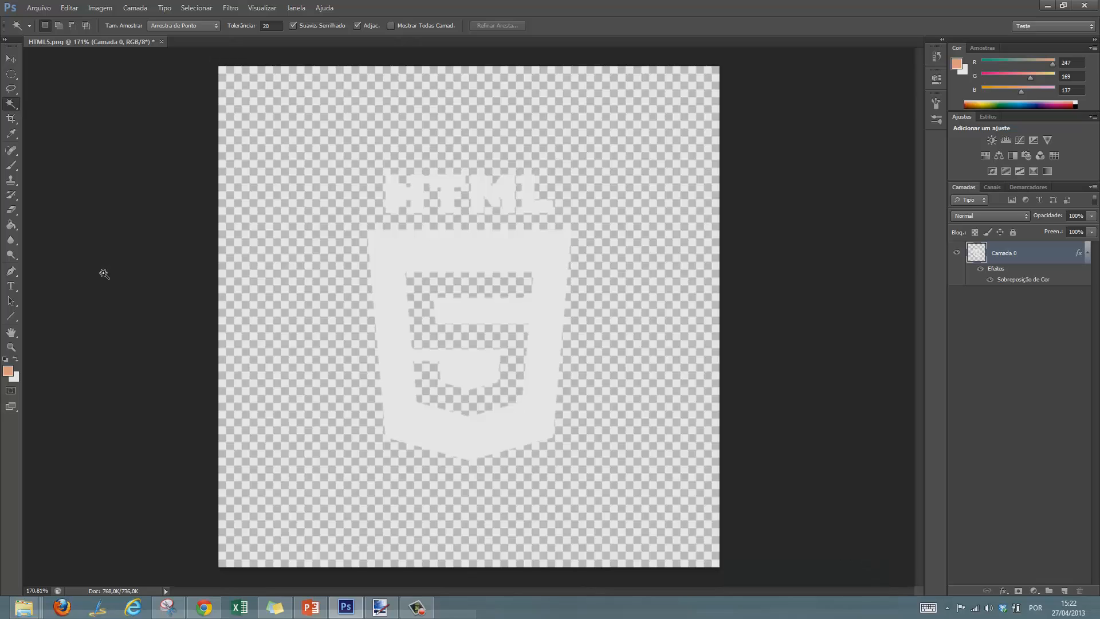
{"action": "scroll", "coordinate": [444, 275], "scroll_direction": "up", "scroll_amount": 8}
{"action": "scroll", "coordinate": [449, 193], "scroll_direction": "up", "scroll_amount": 8}
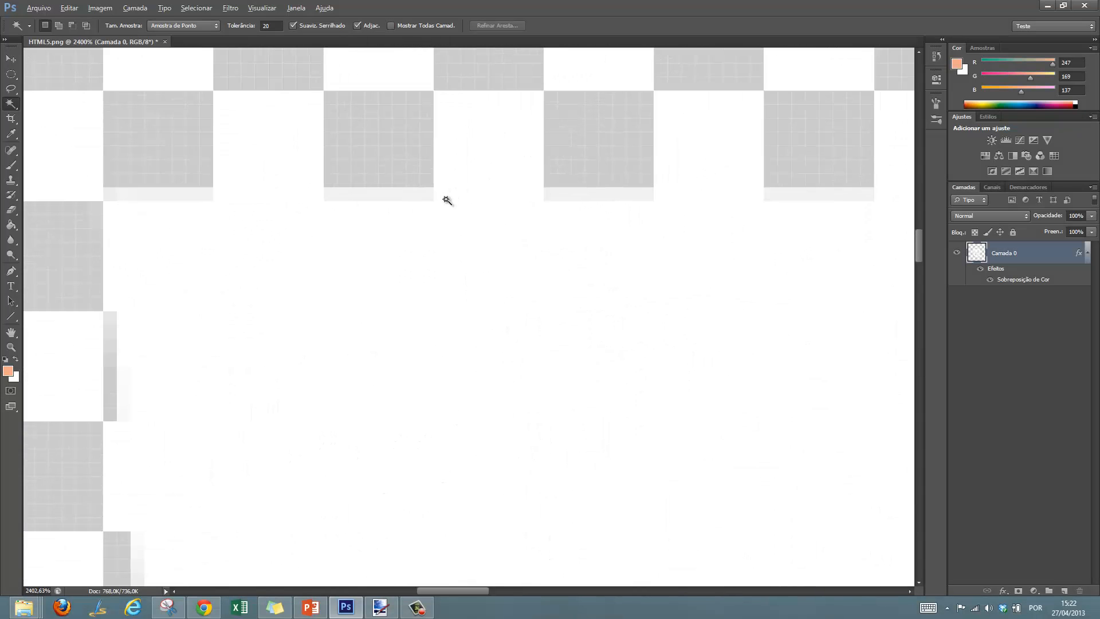
{"action": "scroll", "coordinate": [447, 200], "scroll_direction": "down", "scroll_amount": 8}
{"action": "scroll", "coordinate": [523, 203], "scroll_direction": "up", "scroll_amount": 10}
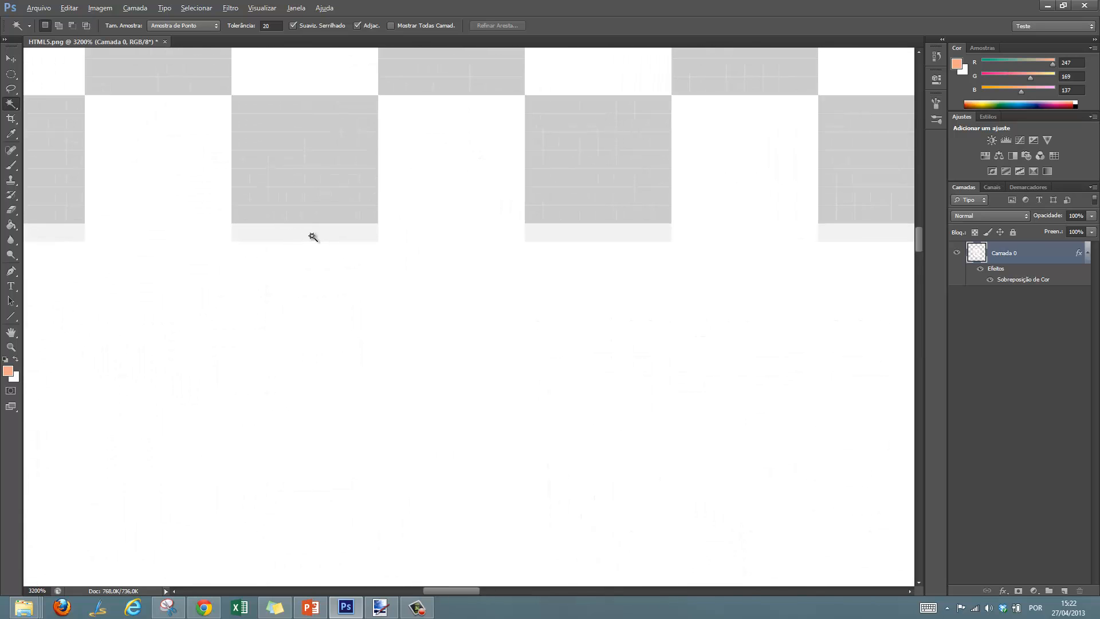
{"action": "scroll", "coordinate": [437, 265], "scroll_direction": "down", "scroll_amount": 10}
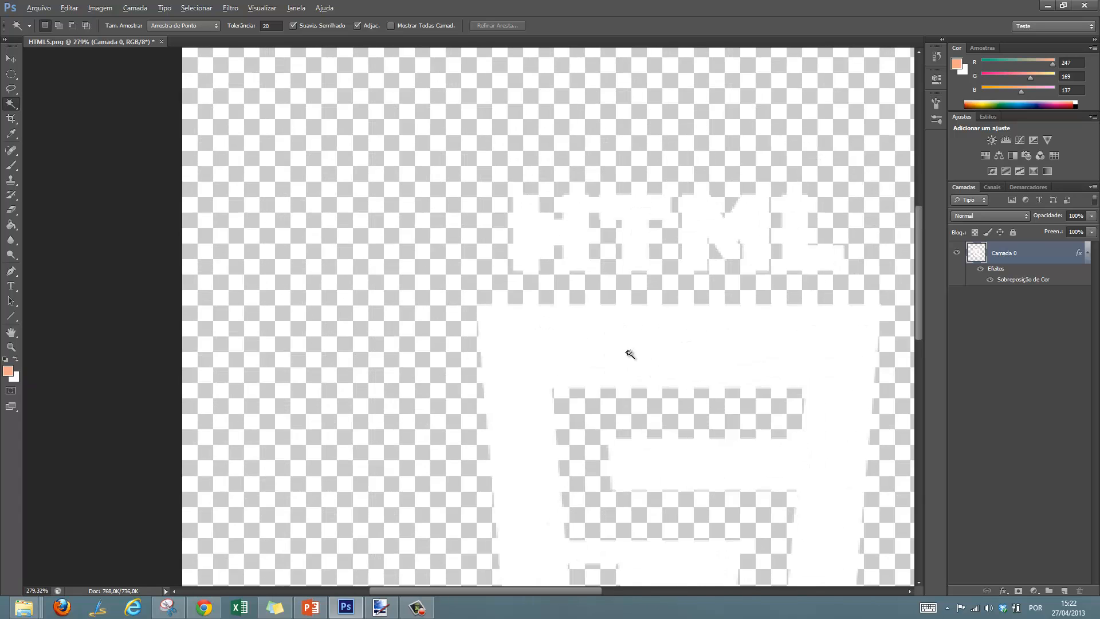
{"action": "scroll", "coordinate": [630, 354], "scroll_direction": "down", "scroll_amount": 1}
{"action": "scroll", "coordinate": [798, 419], "scroll_direction": "down", "scroll_amount": 3}
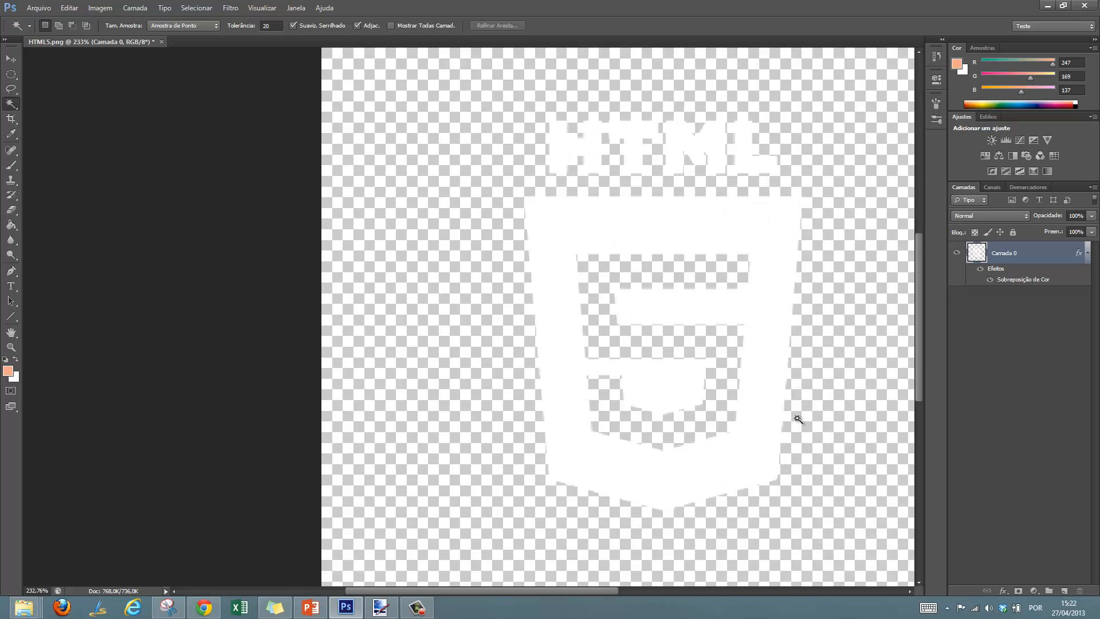
{"action": "left_click_drag", "start_coordinate": [601, 593], "coordinate": [673, 594]}
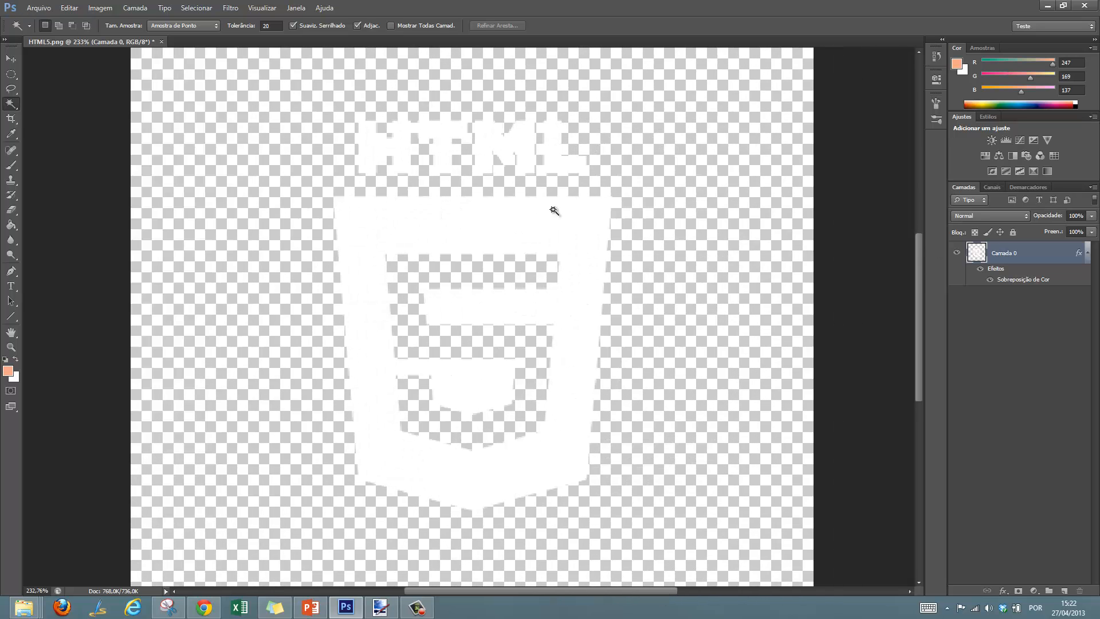
{"action": "scroll", "coordinate": [642, 241], "scroll_direction": "down", "scroll_amount": 2}
{"action": "scroll", "coordinate": [648, 247], "scroll_direction": "up", "scroll_amount": 1}
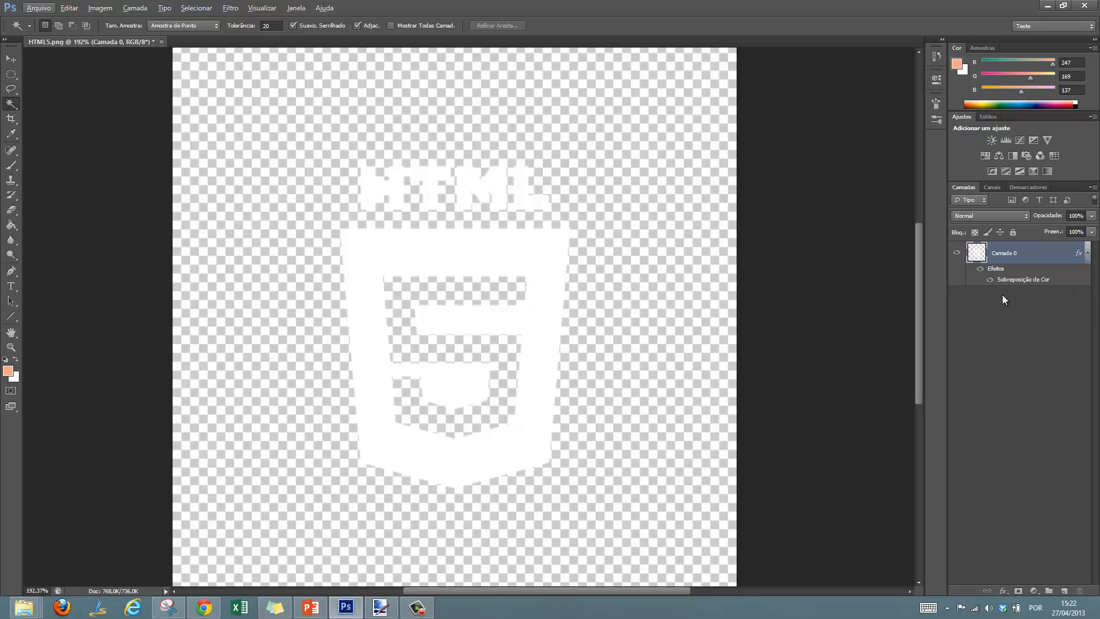
Add a new layer beneath Camada 0 and fill it with black (000000) using the Paint Bucket
{"action": "left_click", "coordinate": [1064, 590]}
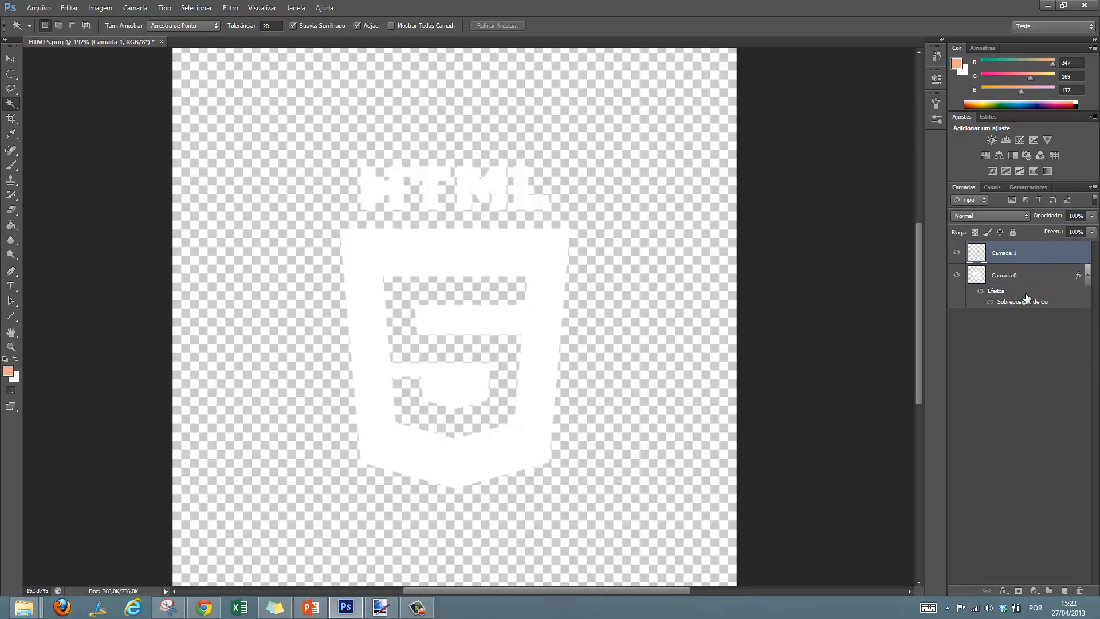
{"action": "left_click_drag", "start_coordinate": [1009, 256], "coordinate": [1002, 314]}
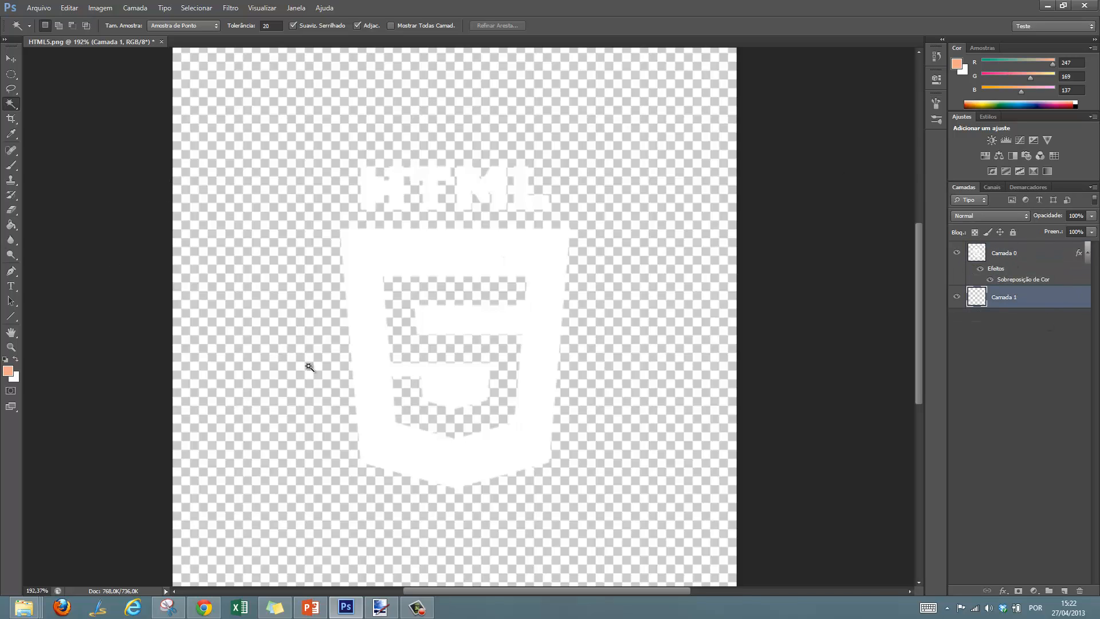
{"action": "left_click", "coordinate": [8, 371]}
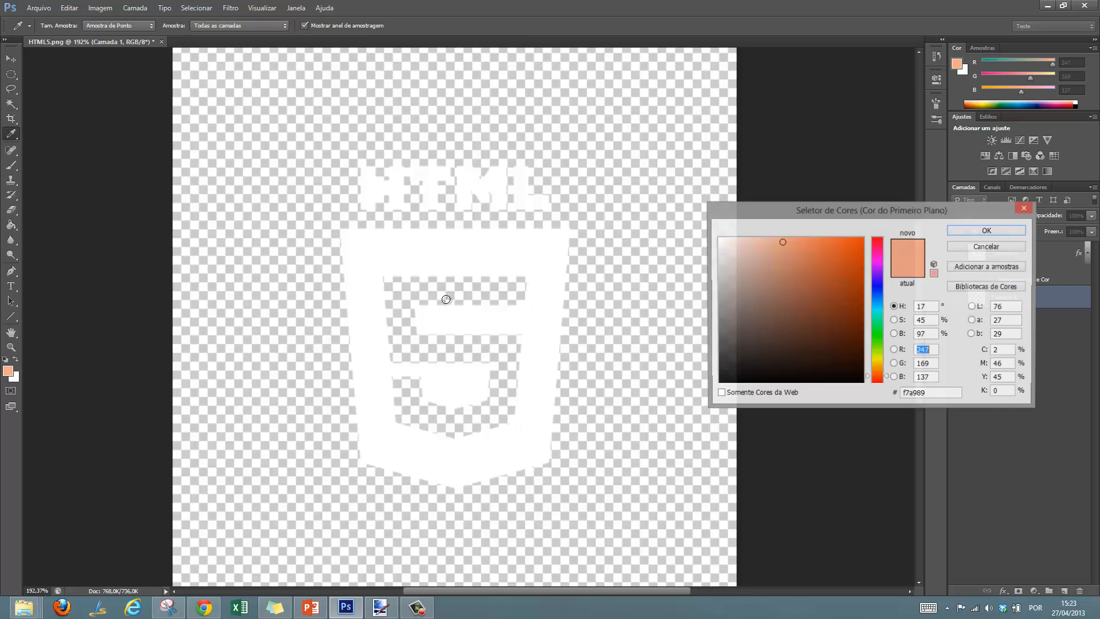
{"action": "left_click", "coordinate": [543, 455]}
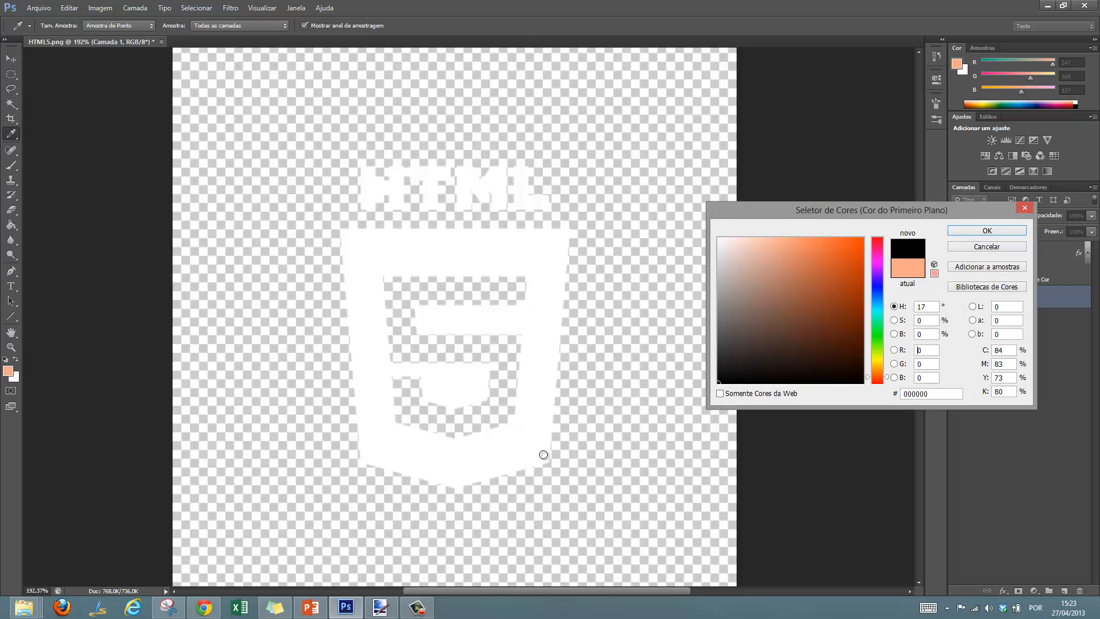
{"action": "left_click", "coordinate": [986, 231]}
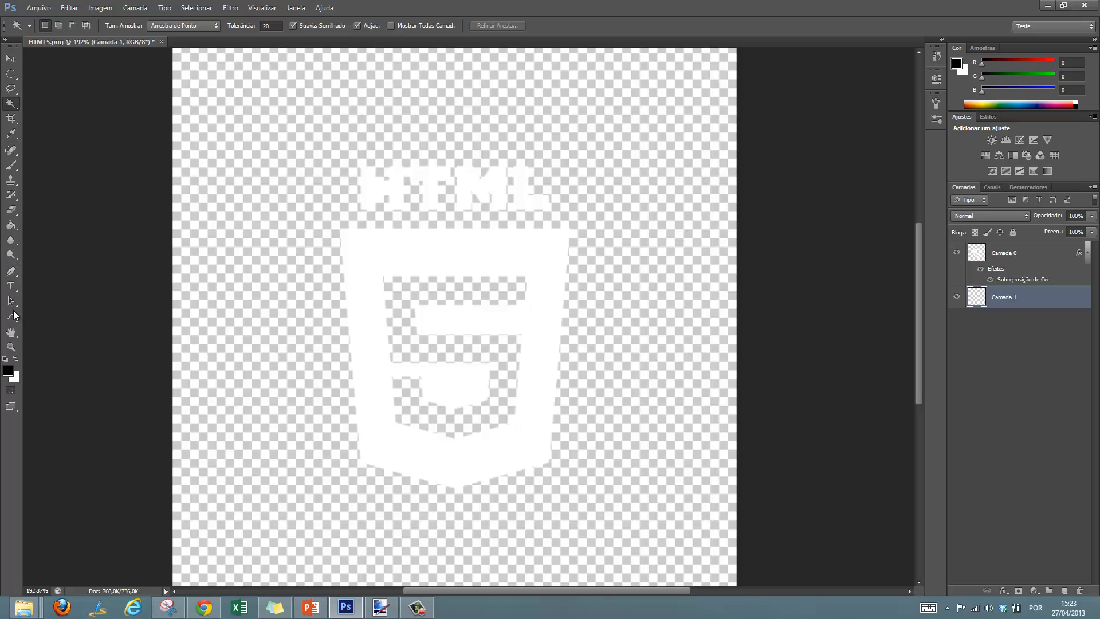
{"action": "left_click", "coordinate": [11, 225]}
{"action": "left_click", "coordinate": [549, 282]}
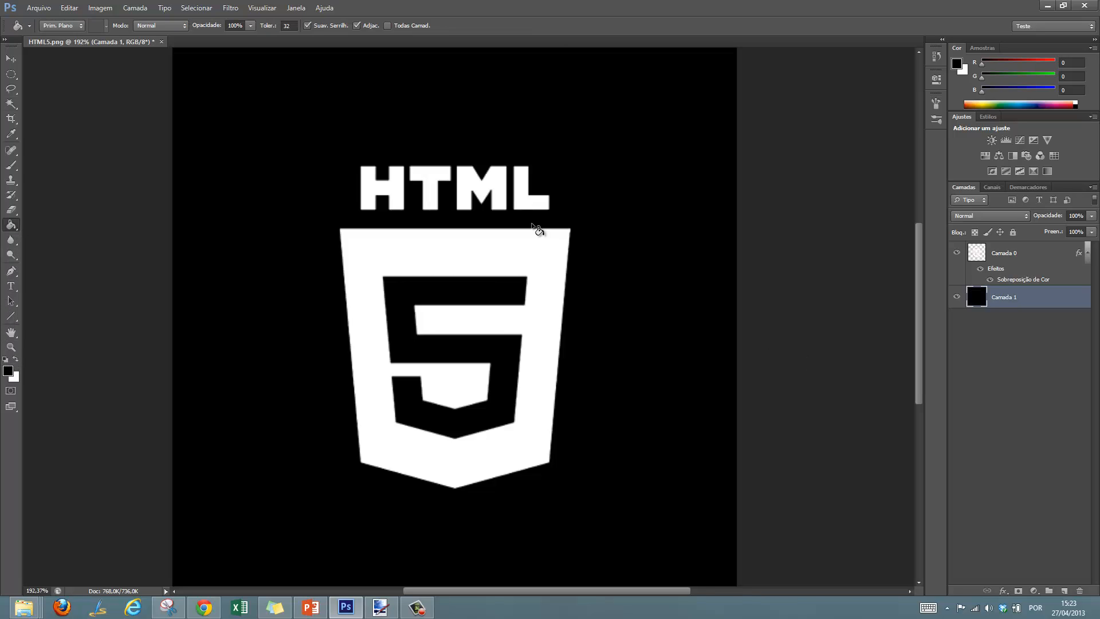
Switch to the Applications folder in File Explorer, view the original HTML5.png for comparison and close the viewer
{"action": "scroll", "coordinate": [542, 265], "scroll_direction": "down", "scroll_amount": 5}
{"action": "scroll", "coordinate": [475, 331], "scroll_direction": "up", "scroll_amount": 3}
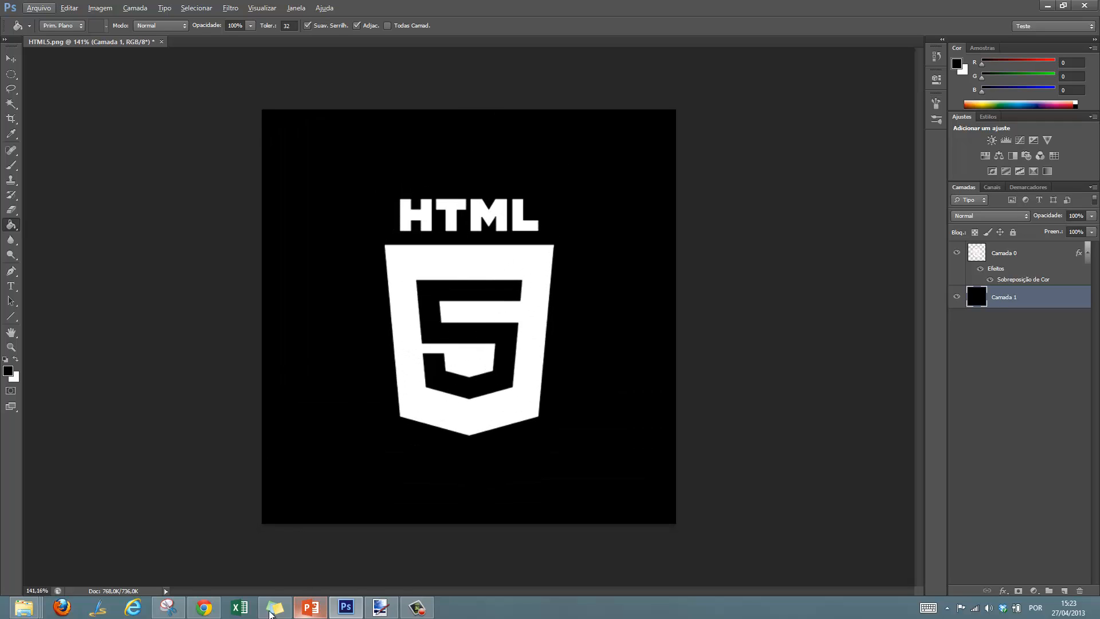
{"action": "left_click", "coordinate": [23, 607]}
{"action": "left_click", "coordinate": [327, 540]}
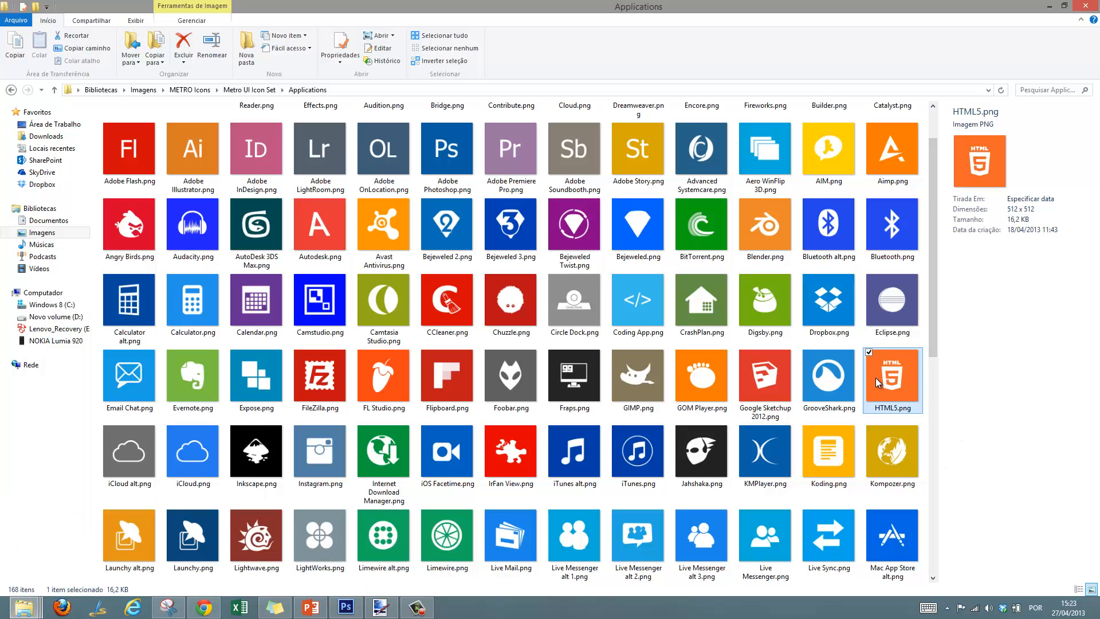
{"action": "double_click", "coordinate": [917, 366]}
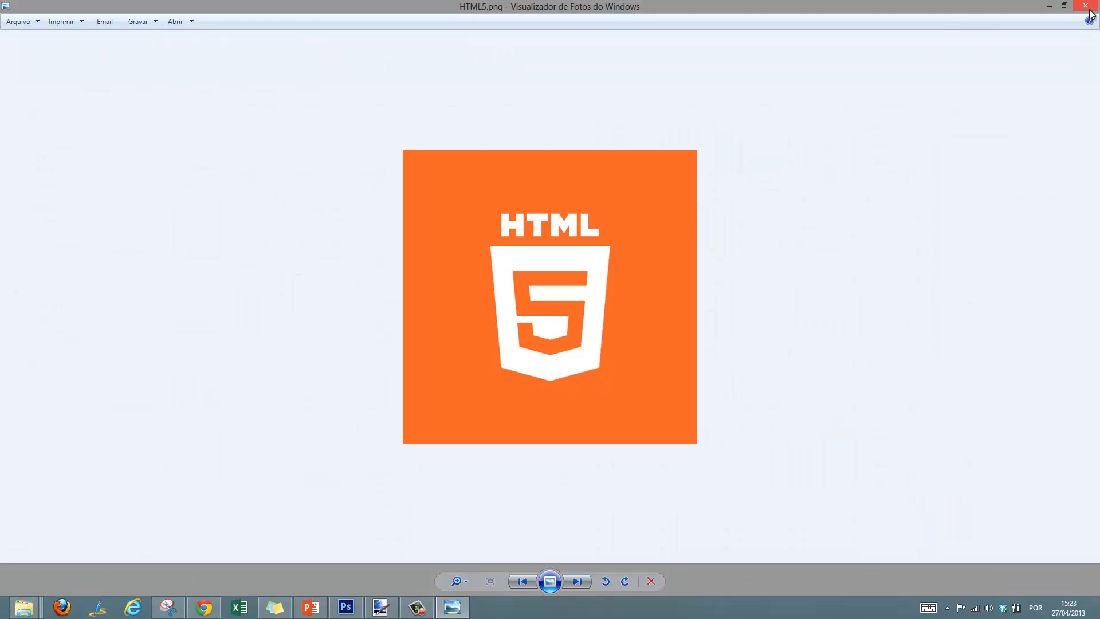
{"action": "left_click", "coordinate": [1088, 8]}
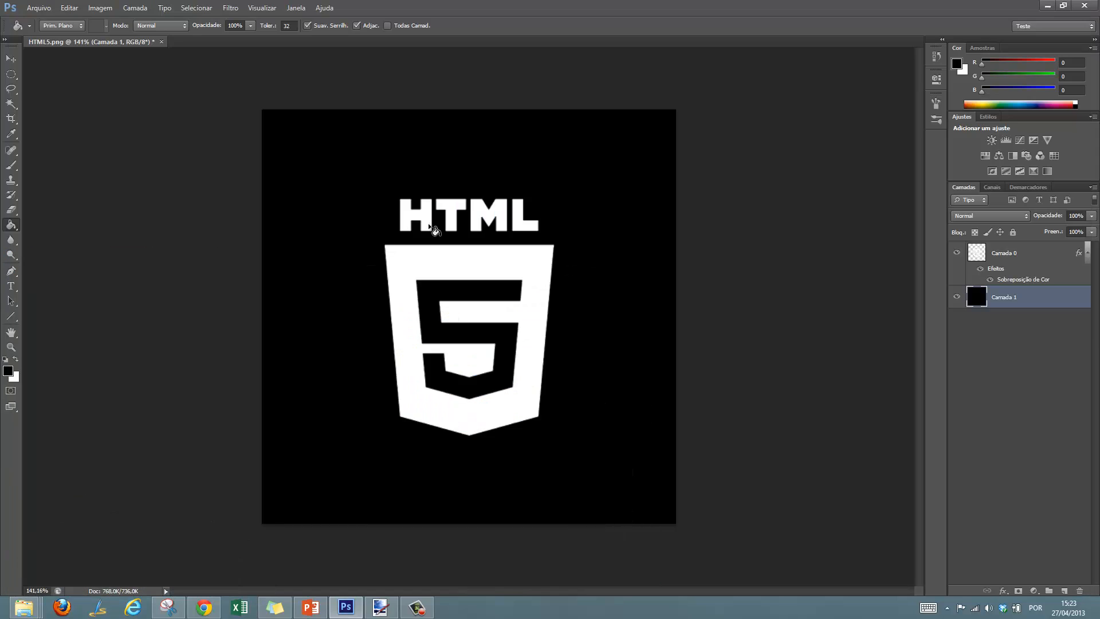
Examine the edges of the HTML lettering and the shield up close against the black background, then the whole logo
{"action": "scroll", "coordinate": [403, 211], "scroll_direction": "up", "scroll_amount": 16, "text": "alt"}
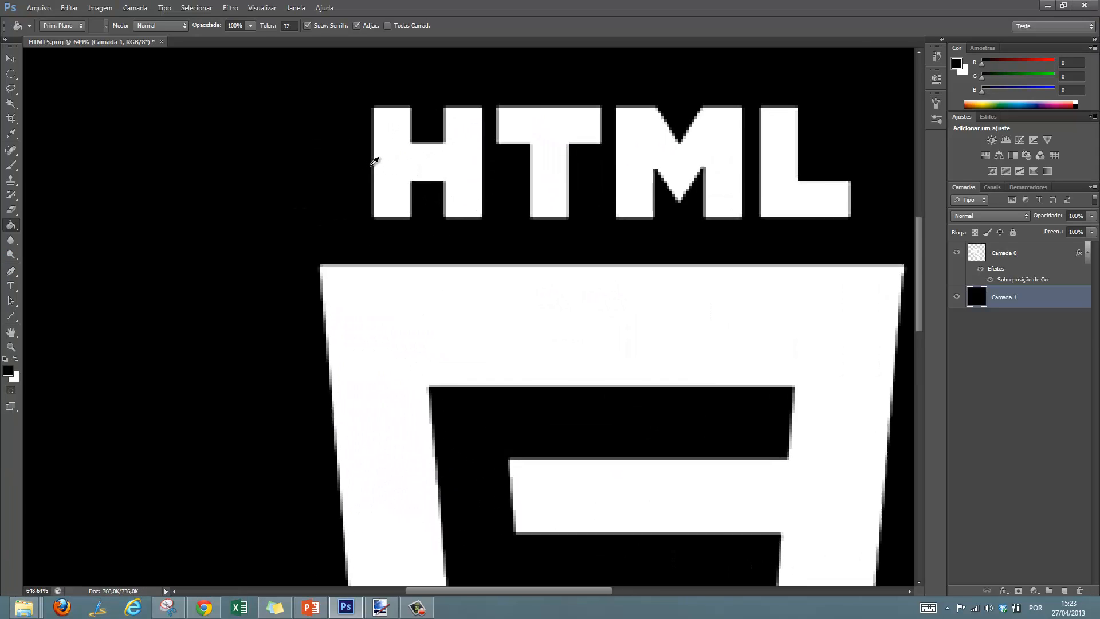
{"action": "scroll", "coordinate": [375, 162], "scroll_direction": "up", "scroll_amount": 8, "text": "alt"}
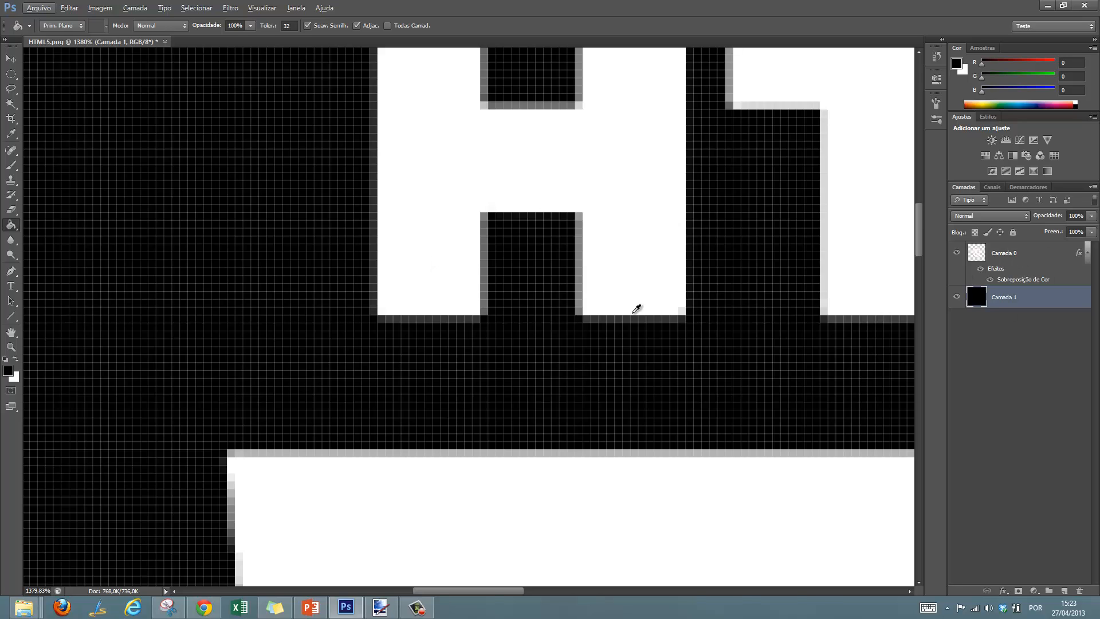
{"action": "scroll", "coordinate": [633, 318], "scroll_direction": "down", "scroll_amount": 15, "text": "alt"}
{"action": "scroll", "coordinate": [802, 349], "scroll_direction": "down", "scroll_amount": 4, "text": "alt"}
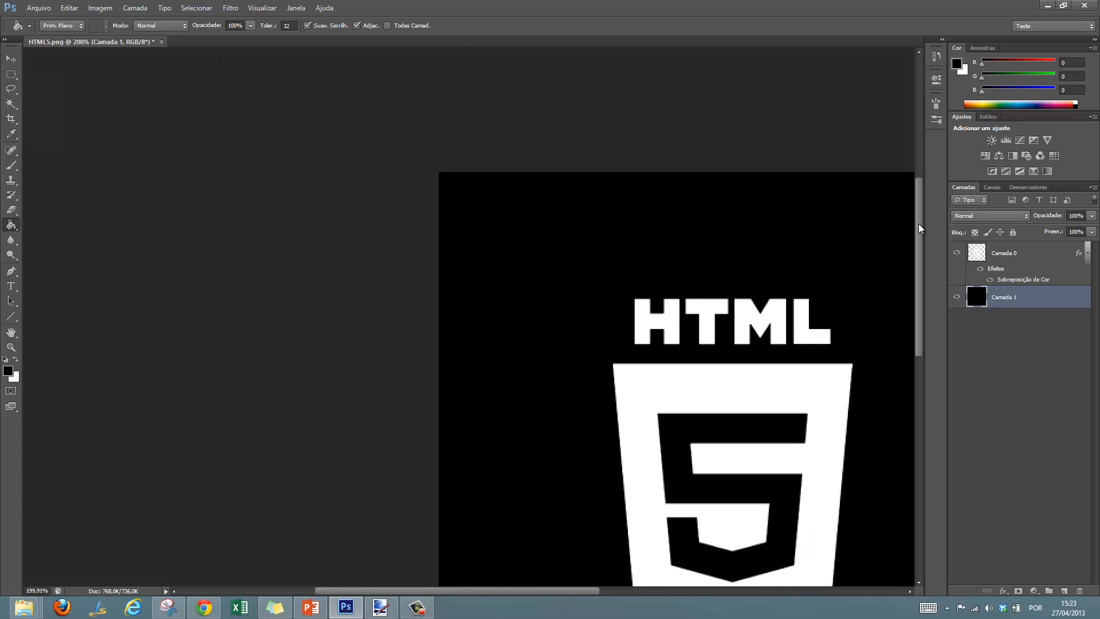
{"action": "left_click_drag", "start_coordinate": [919, 223], "coordinate": [923, 292]}
{"action": "left_click_drag", "start_coordinate": [525, 595], "coordinate": [596, 596]}
{"action": "scroll", "coordinate": [582, 381], "scroll_direction": "down", "scroll_amount": 3, "text": "alt"}
{"action": "scroll", "coordinate": [607, 394], "scroll_direction": "up", "scroll_amount": 1, "text": "alt"}
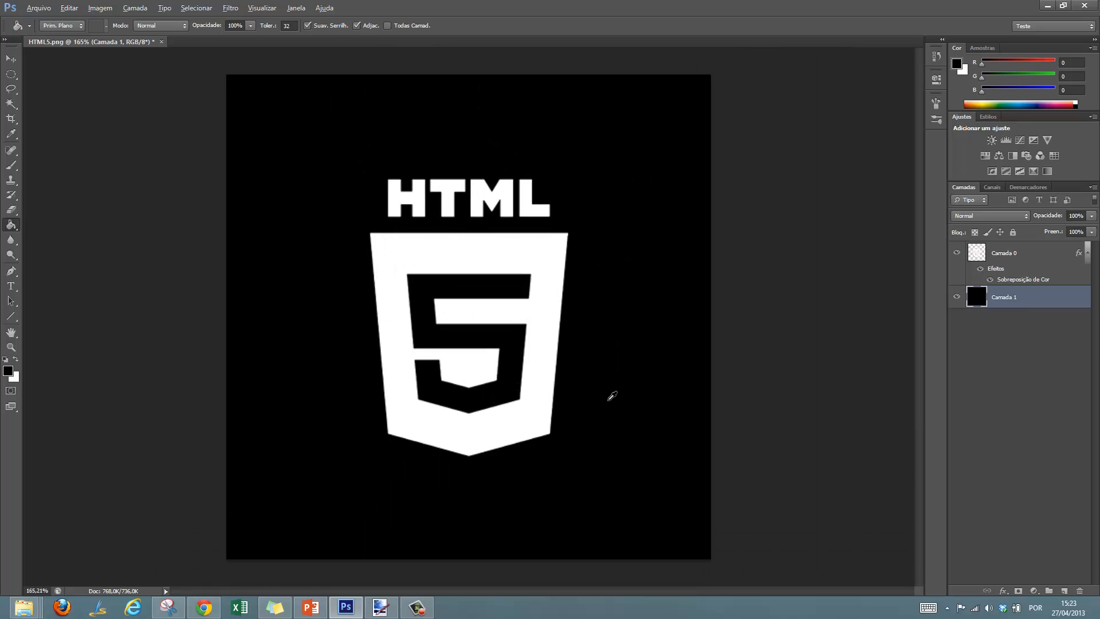
{"action": "scroll", "coordinate": [611, 394], "scroll_direction": "down", "scroll_amount": 1, "text": "alt"}
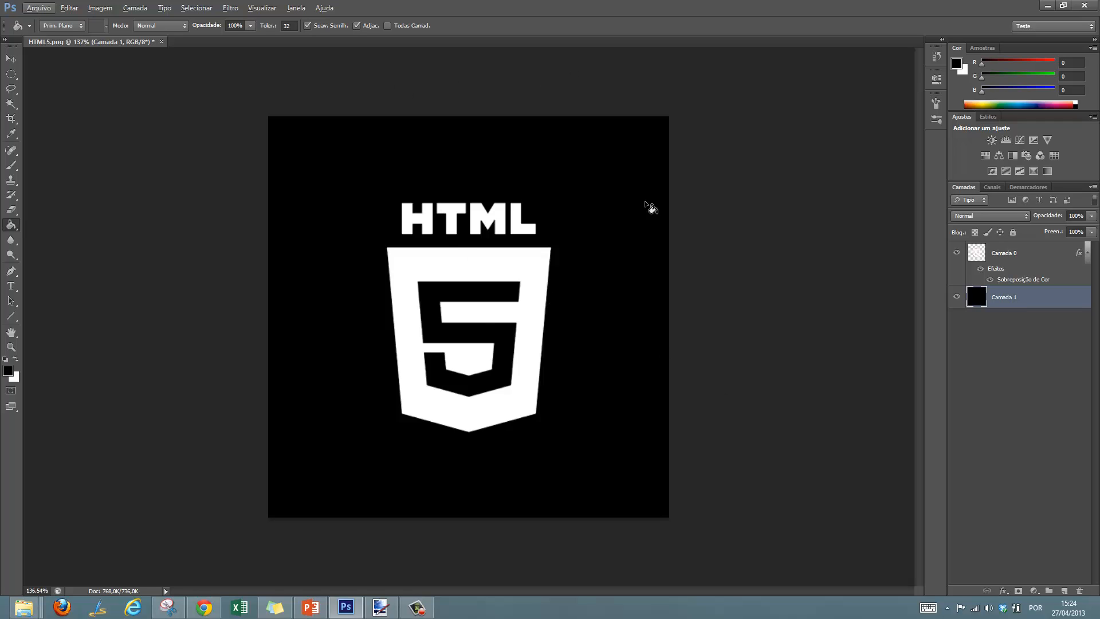
Hide the black layer Camada 1 and draw a rectangular selection closely around the whole logo
{"action": "left_click", "coordinate": [956, 298]}
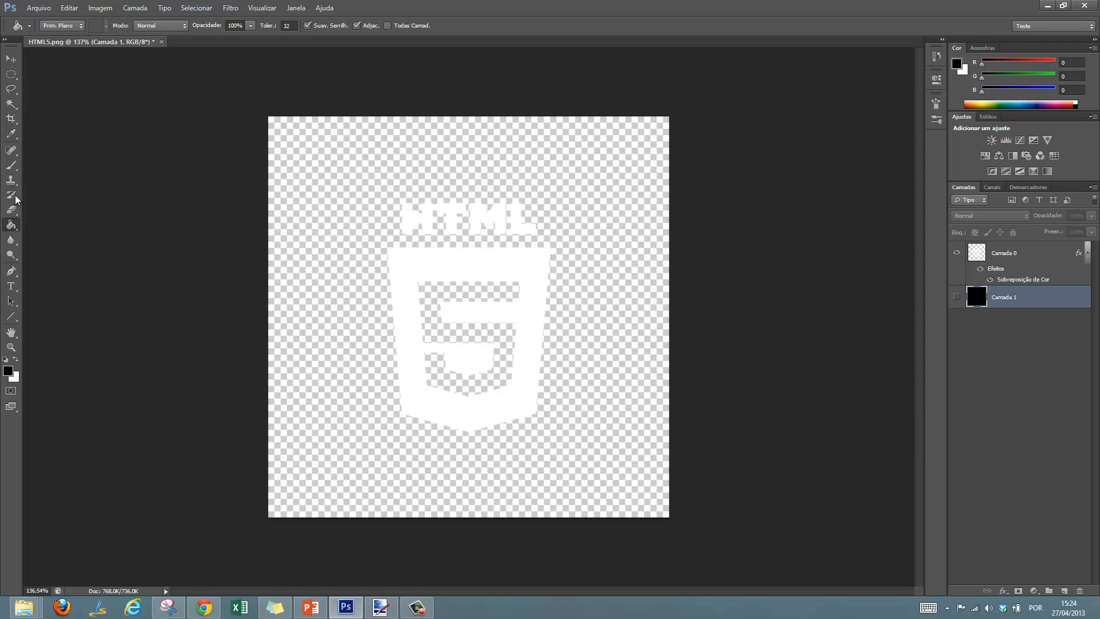
{"action": "left_click", "coordinate": [11, 75]}
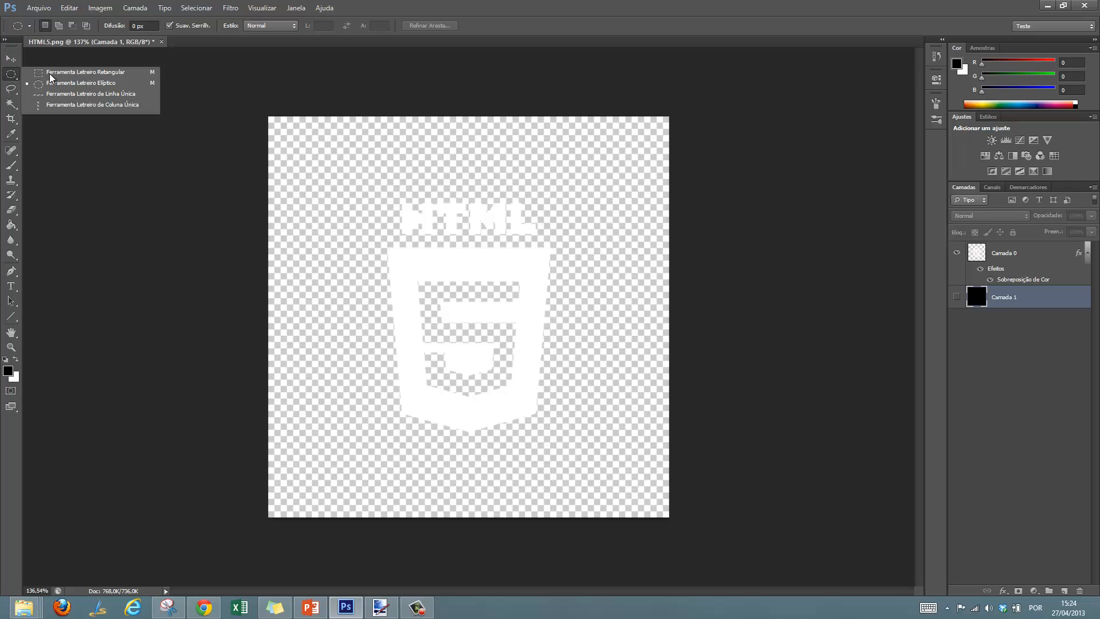
{"action": "left_click", "coordinate": [50, 73]}
{"action": "left_click_drag", "start_coordinate": [377, 195], "coordinate": [558, 434]}
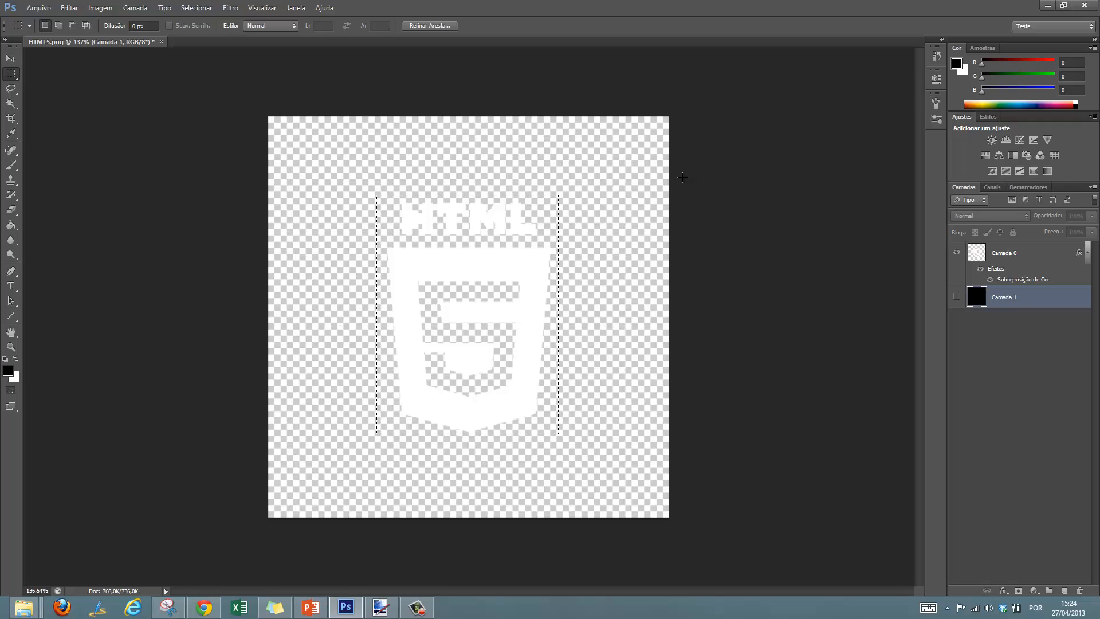
Crop the canvas to the selection around the logo, fine-tuning the lower and side edges of the crop frame
{"action": "left_click", "coordinate": [11, 118]}
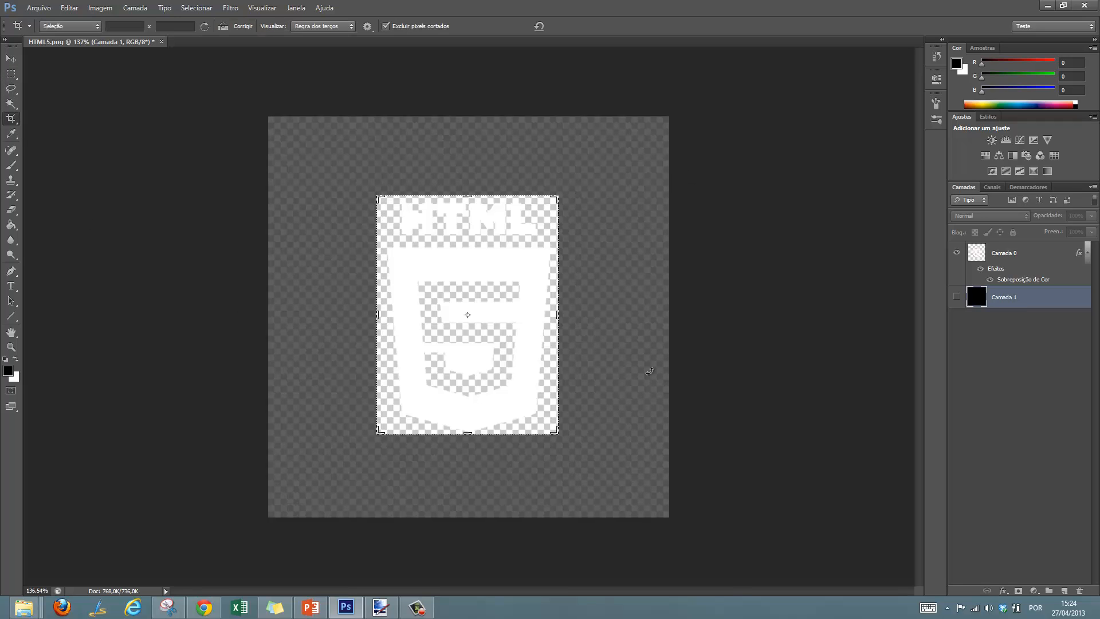
{"action": "left_click_drag", "start_coordinate": [468, 435], "coordinate": [468, 437]}
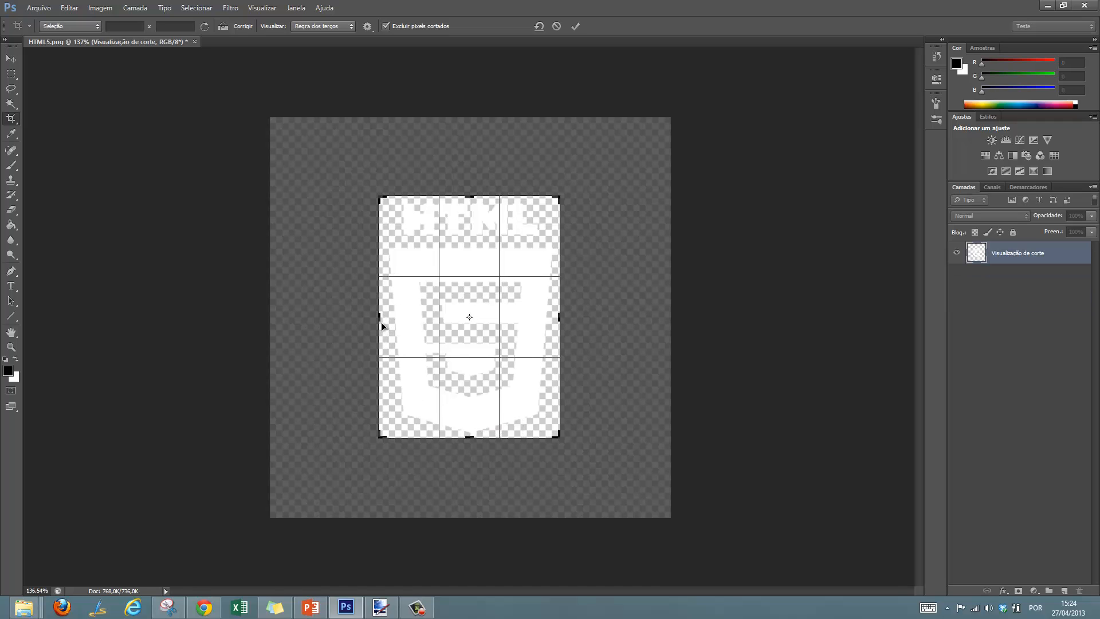
{"action": "left_click_drag", "start_coordinate": [381, 319], "coordinate": [384, 319]}
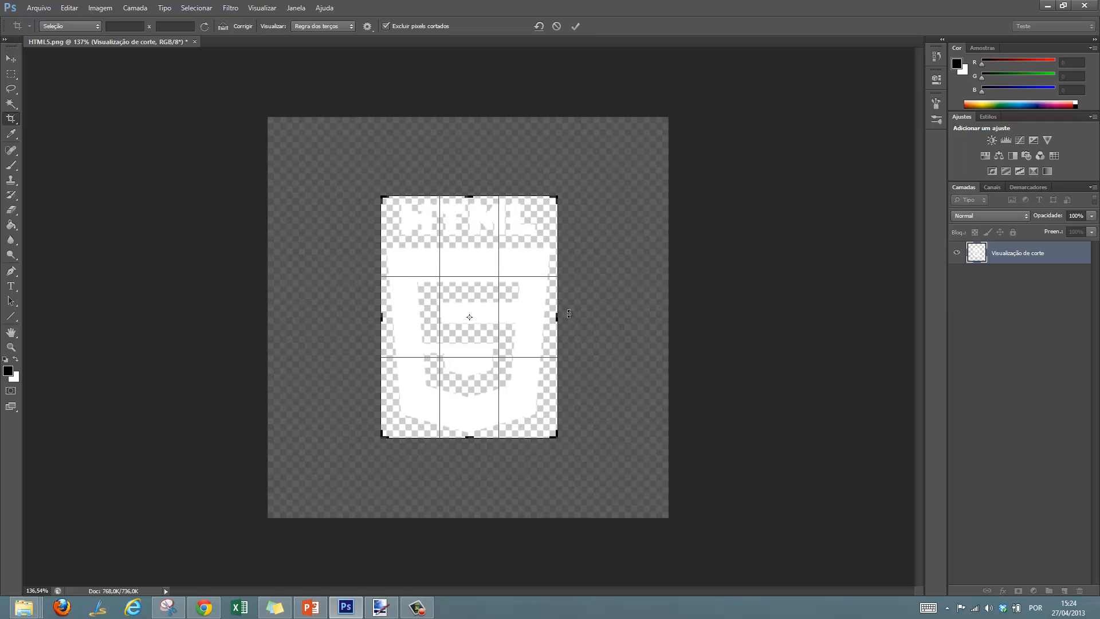
{"action": "left_click_drag", "start_coordinate": [557, 319], "coordinate": [557, 318]}
{"action": "left_click", "coordinate": [575, 26]}
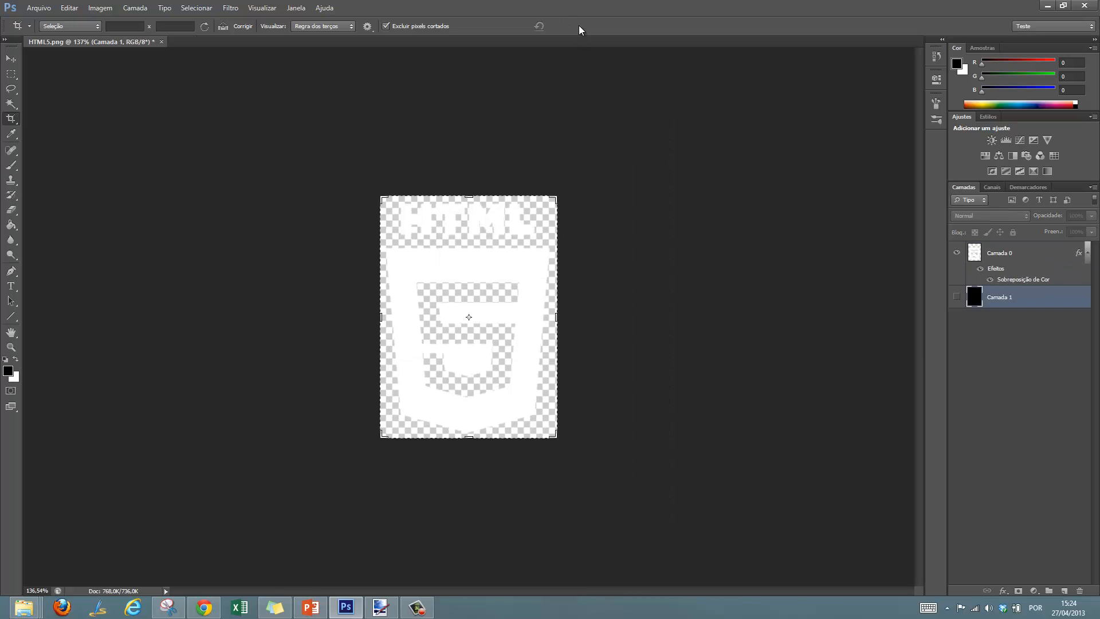
Start saving the cropped logo under a new file and choose PNG as the format
{"action": "left_click", "coordinate": [38, 8]}
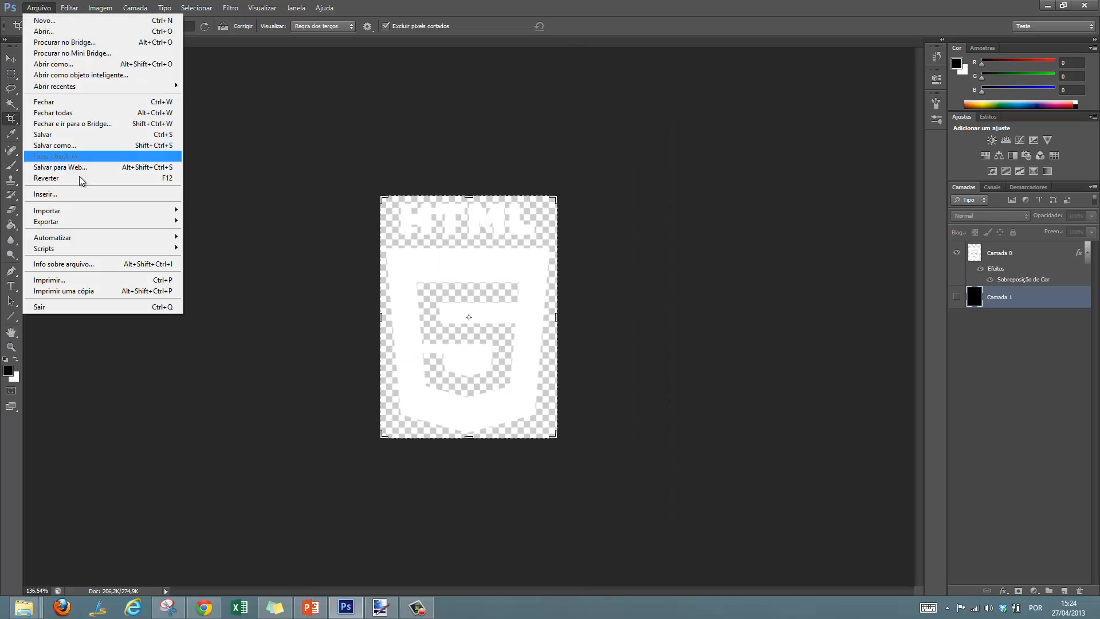
{"action": "left_click", "coordinate": [56, 147]}
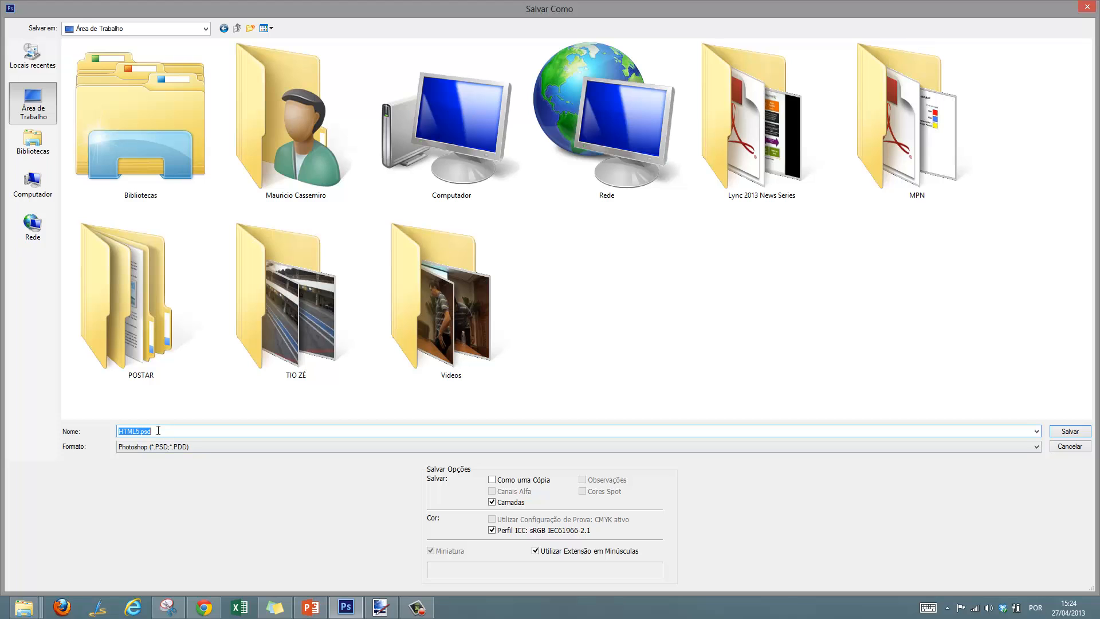
{"action": "left_click", "coordinate": [153, 450]}
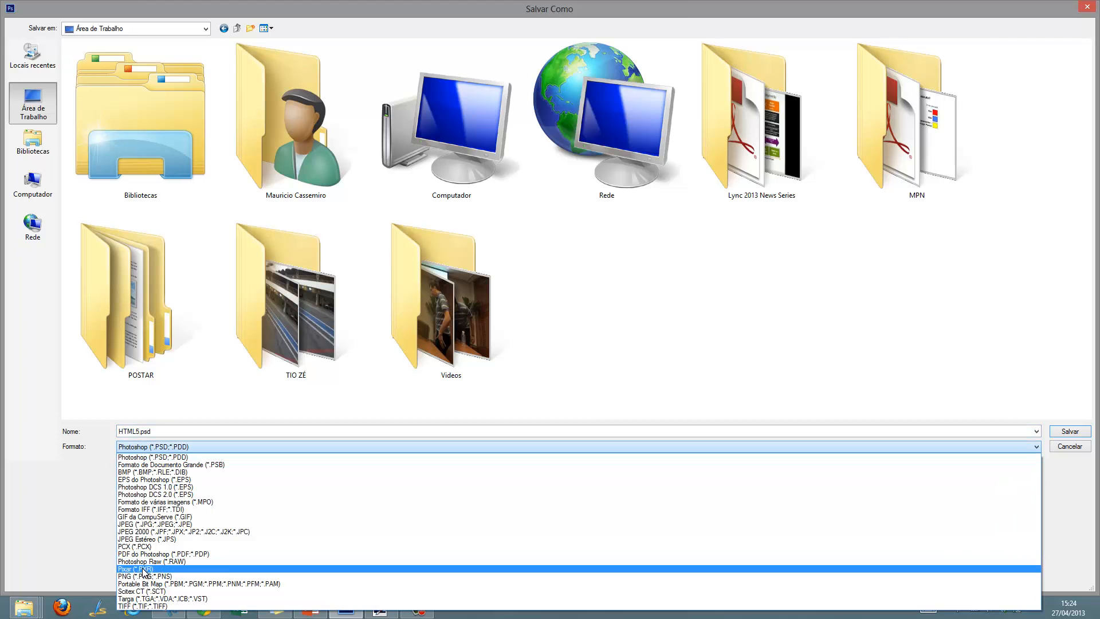
{"action": "left_click", "coordinate": [140, 576]}
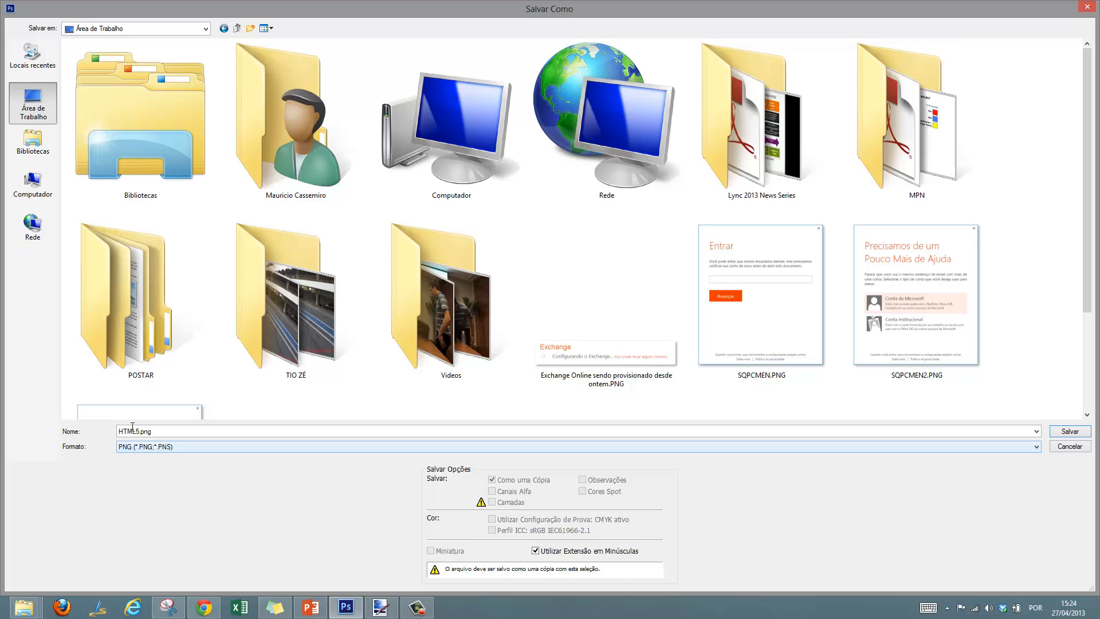
Name the file HTML5WT.png and save it to the desktop with smallest compression and no interlacing
{"action": "left_click", "coordinate": [139, 431]}
{"action": "left_click", "coordinate": [139, 432]}
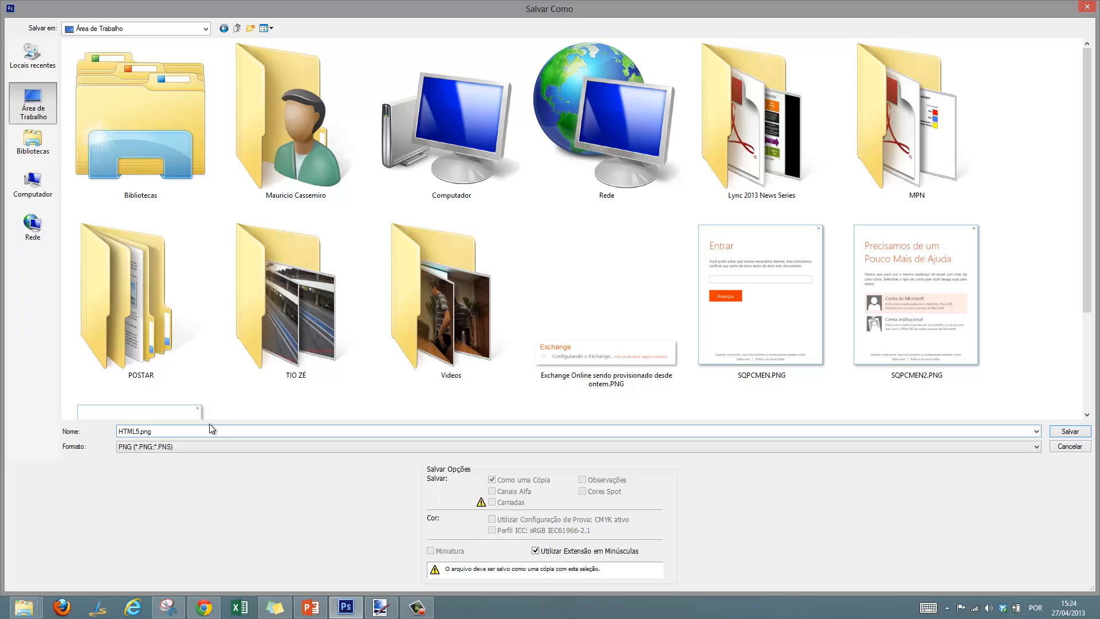
{"action": "type", "text": "WT"}
{"action": "left_click_drag", "start_coordinate": [151, 432], "coordinate": [91, 434]}
{"action": "left_click", "coordinate": [1068, 434]}
{"action": "left_click", "coordinate": [456, 132]}
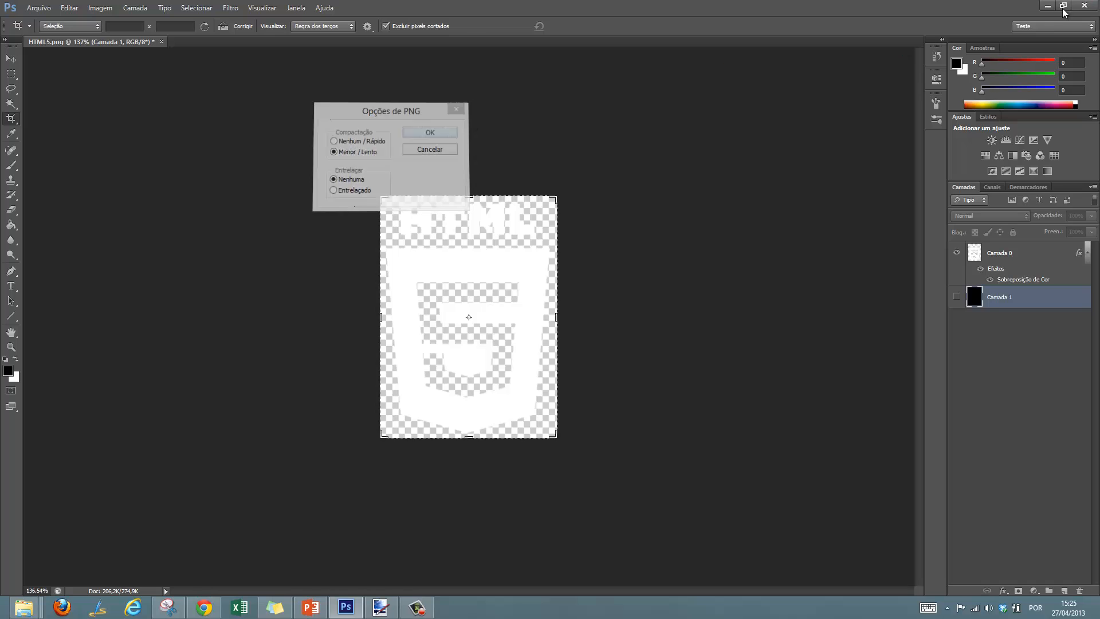
Switch to the PowerPoint presentation and start inserting a picture from the desktop folder (Área de Trabalho)
{"action": "left_click", "coordinate": [1047, 6]}
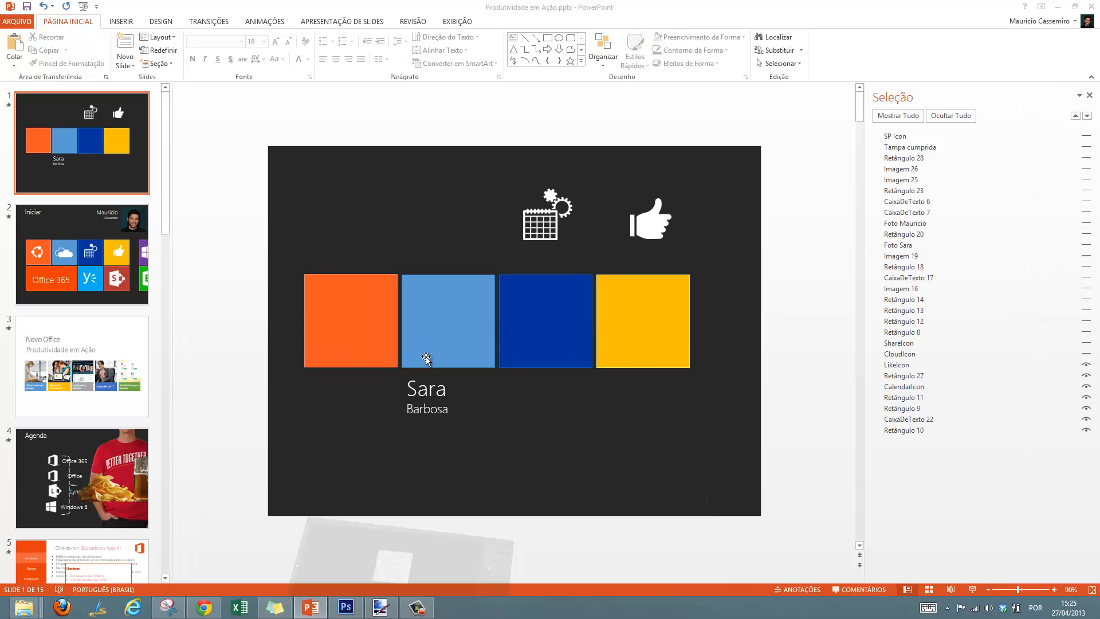
{"action": "left_click", "coordinate": [121, 22]}
{"action": "left_click", "coordinate": [75, 49]}
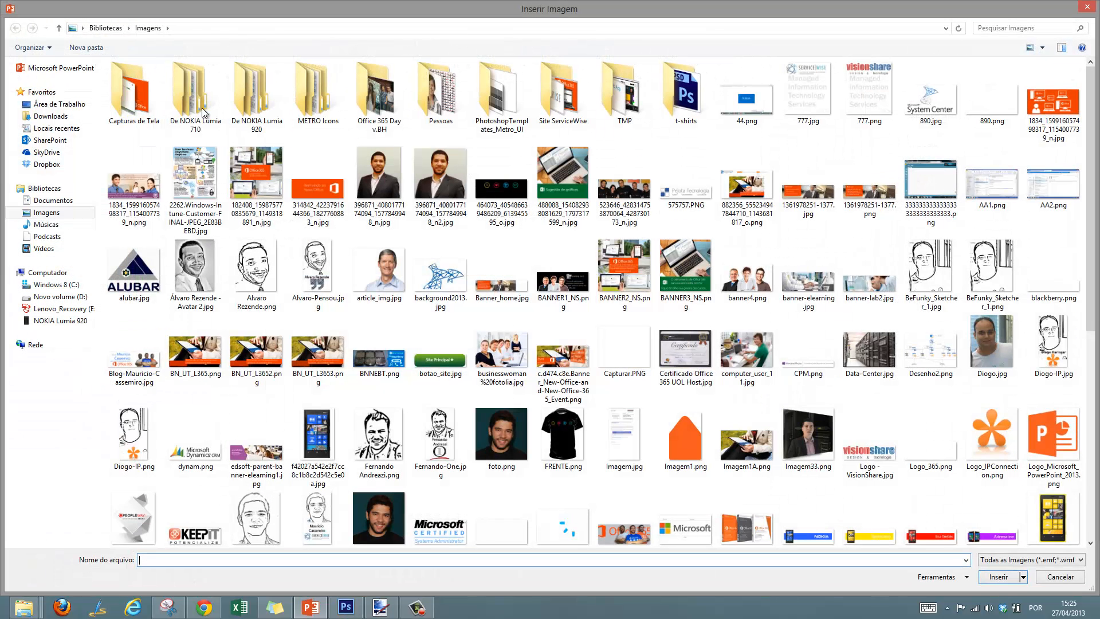
{"action": "left_click", "coordinate": [60, 104]}
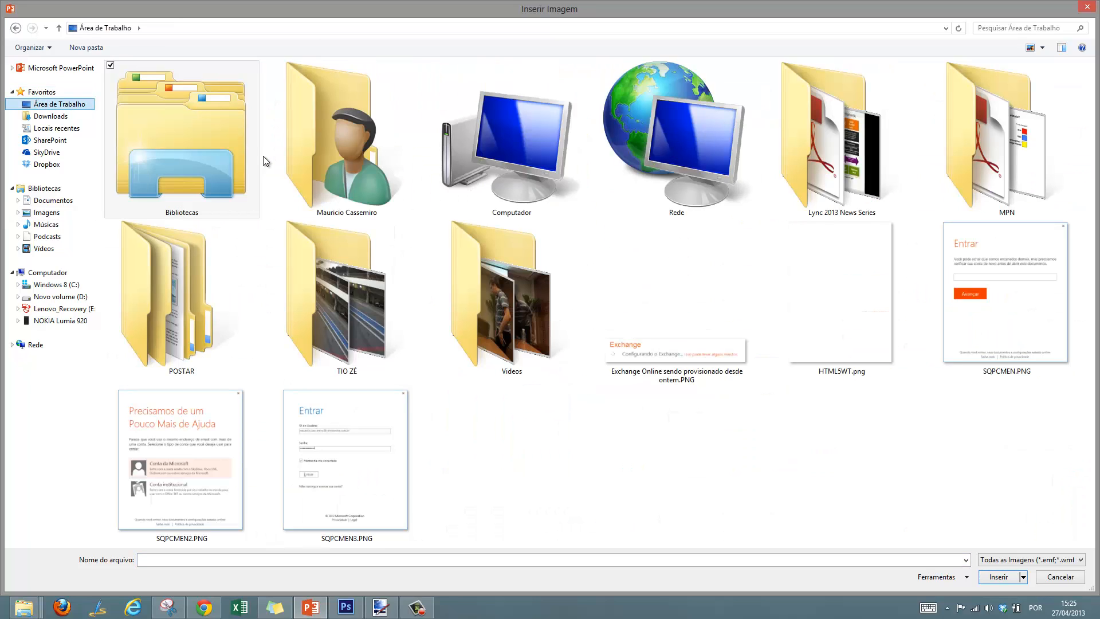
Specify HTML5WT.png by its full file name and insert the picture into slide 1
{"action": "left_click", "coordinate": [163, 565]}
{"action": "type", "text": "HTML5WT"}
{"action": "key", "text": "Return"}
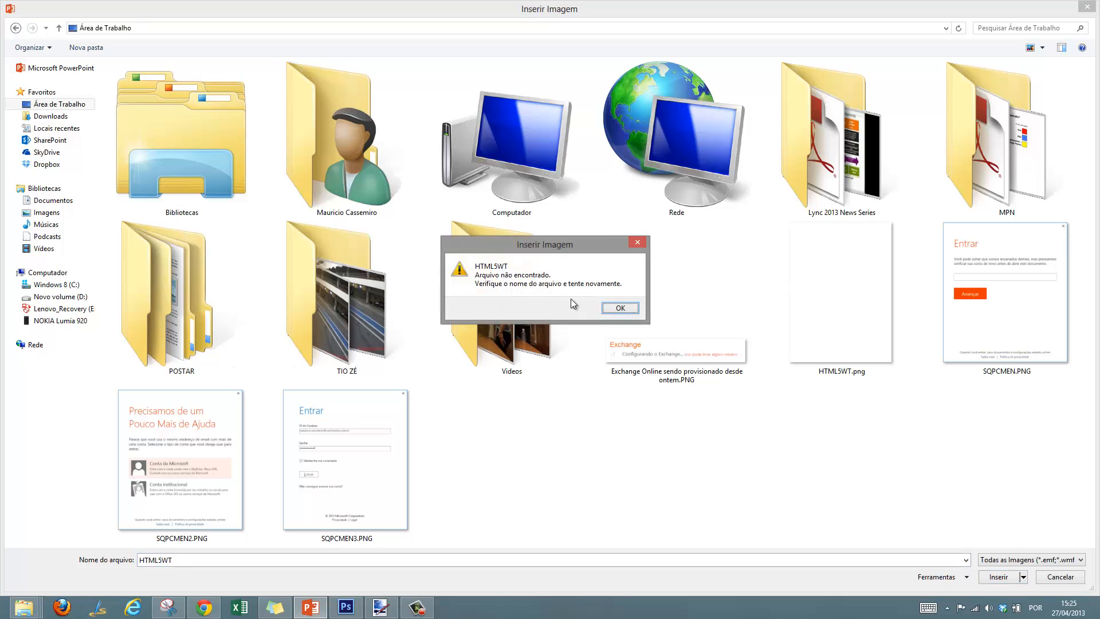
{"action": "left_click", "coordinate": [615, 307]}
{"action": "left_click", "coordinate": [191, 561]}
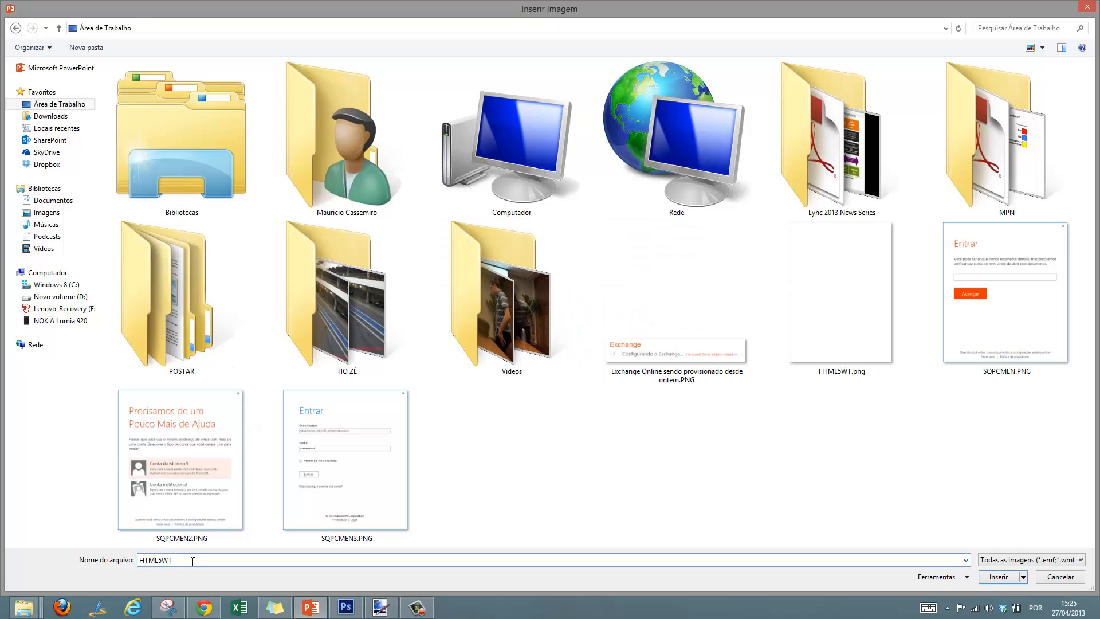
{"action": "type", "text": ".op"}
{"action": "key", "text": "BackSpace"}
{"action": "type", "text": "png"}
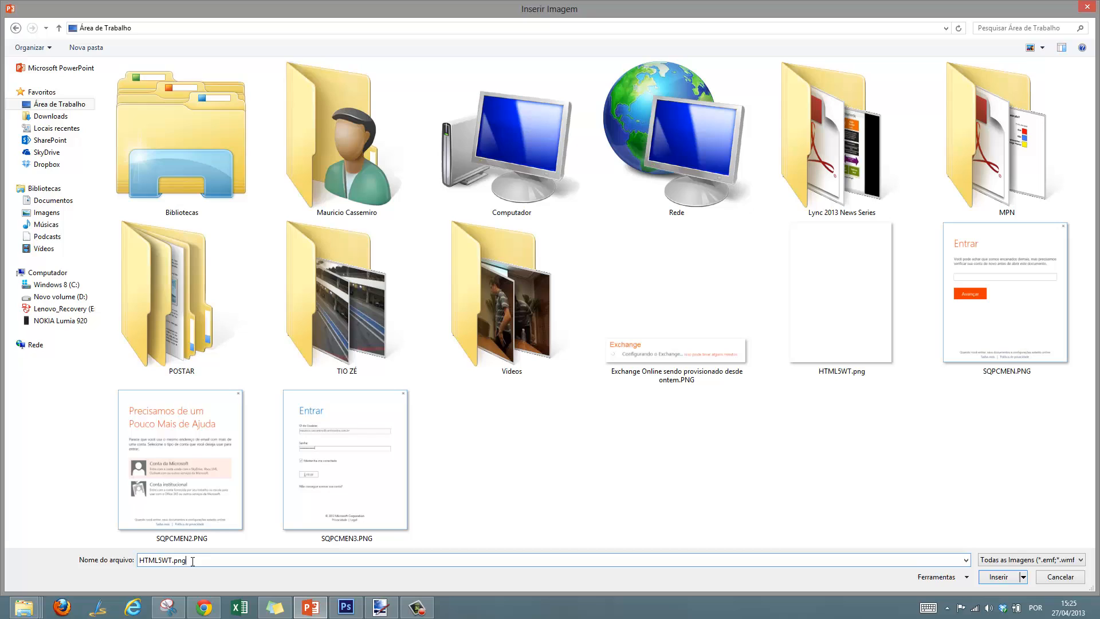
{"action": "key", "text": "Return"}
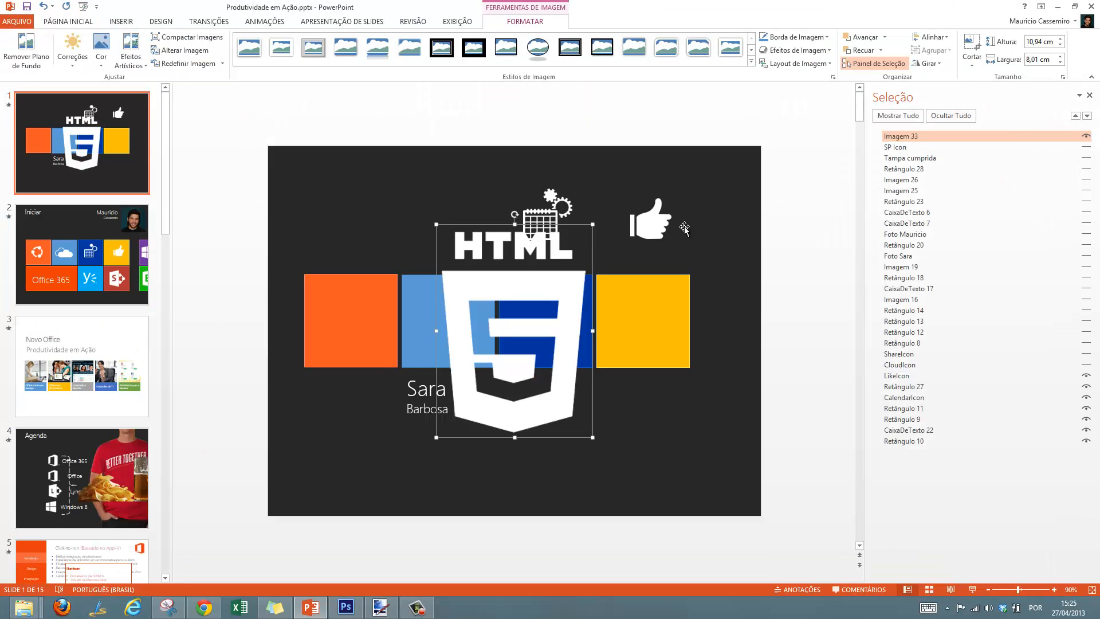
Shrink the inserted HTML5 logo on slide 1 to about 10.21 × 7.48 cm and place it over the orange tile
{"action": "left_click_drag", "start_coordinate": [592, 224], "coordinate": [579, 239]}
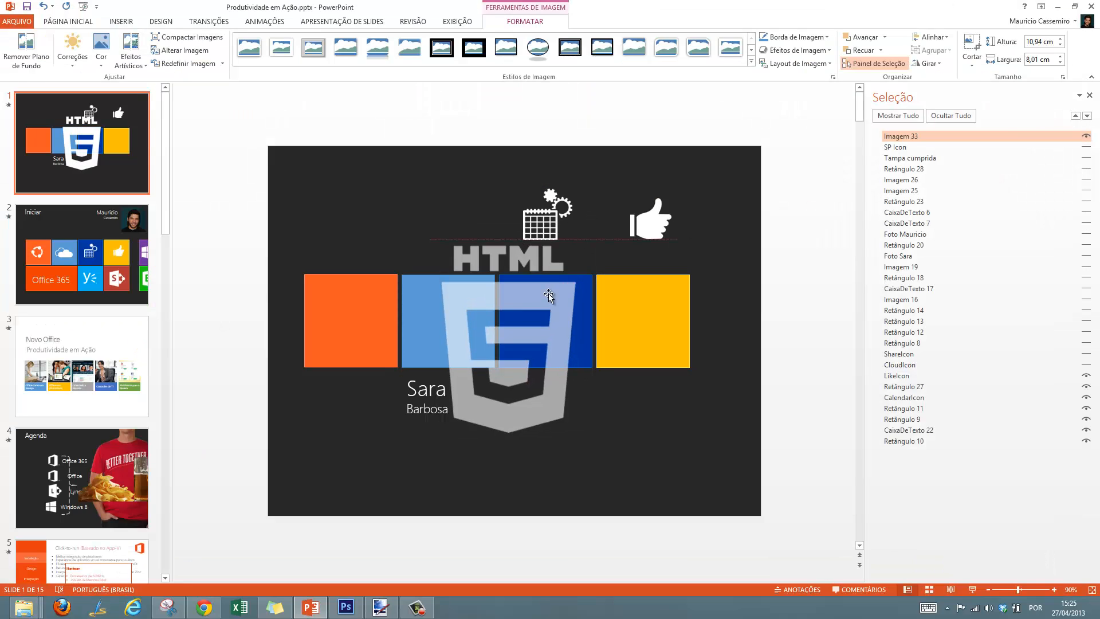
{"action": "left_click_drag", "start_coordinate": [496, 317], "coordinate": [361, 240]}
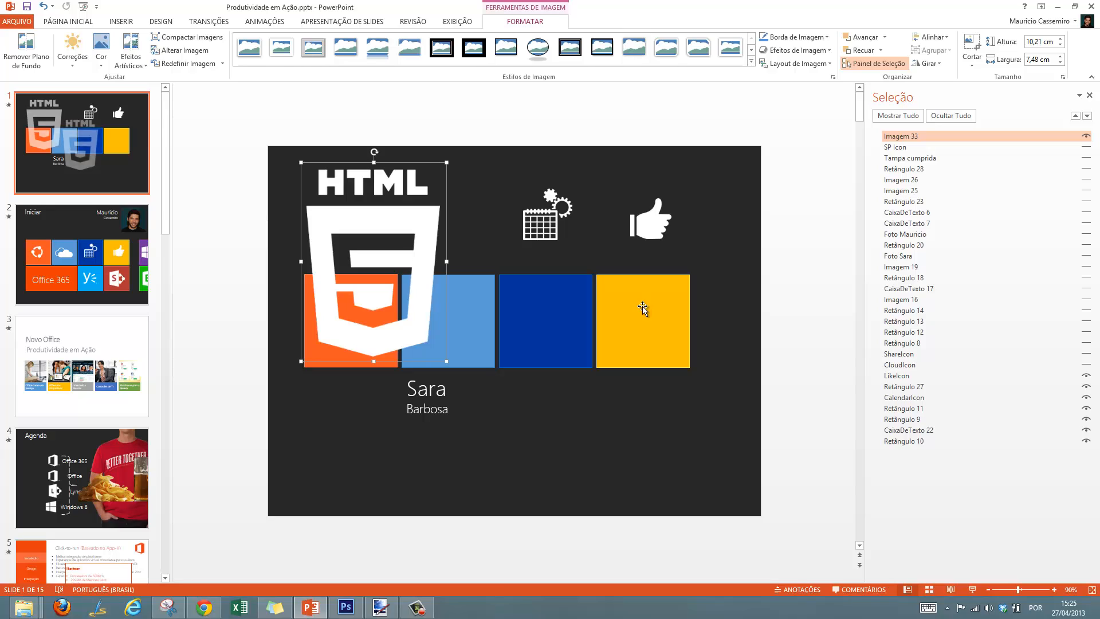
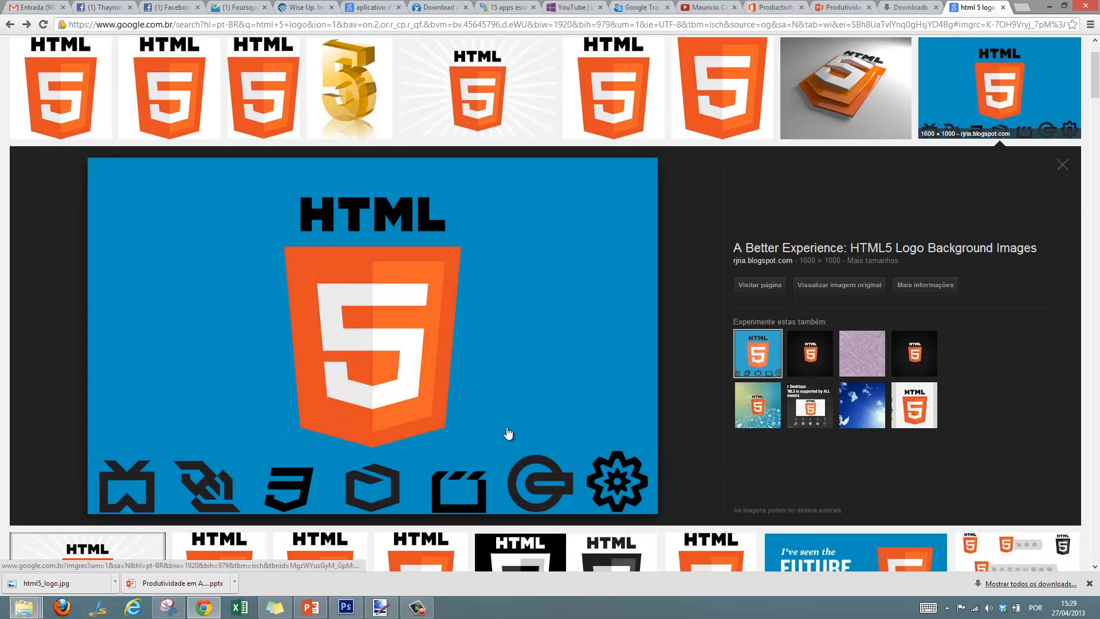
View the blue-background HTML5 logo at its original size and save it to the desktop (Área de Trabalho) as html5_bg.png
{"action": "left_click", "coordinate": [861, 286]}
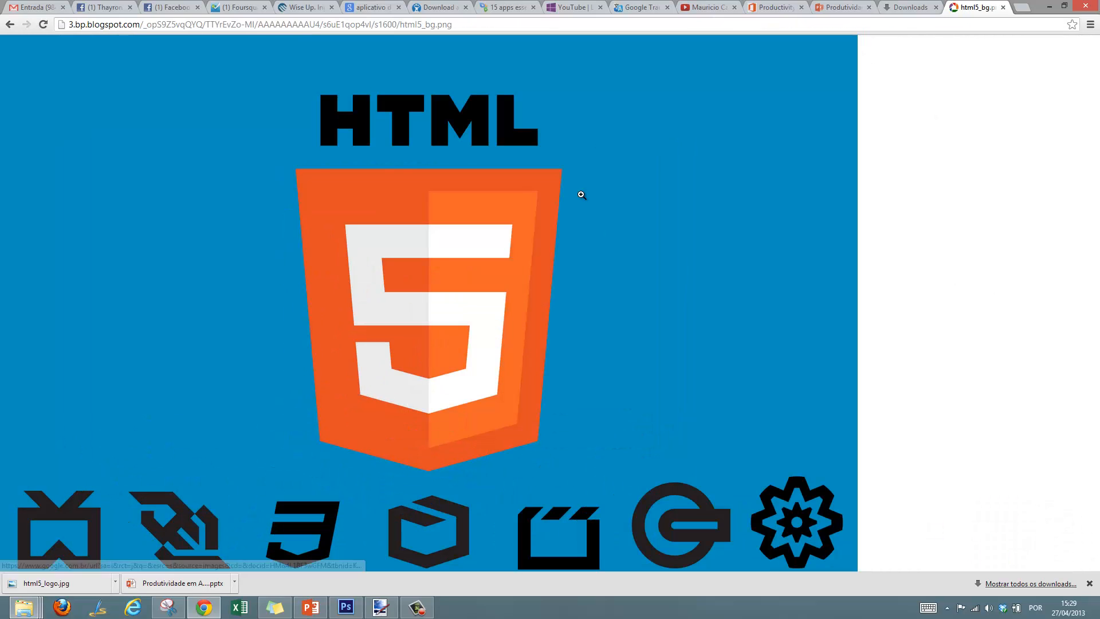
{"action": "right_click", "coordinate": [301, 181]}
{"action": "left_click", "coordinate": [326, 189]}
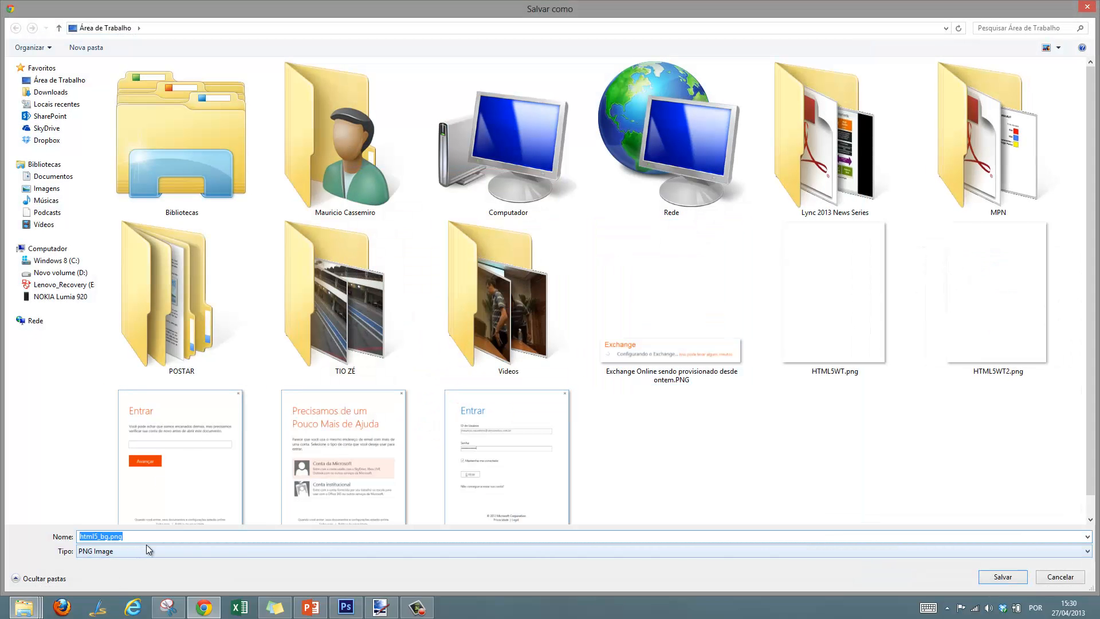
{"action": "left_click", "coordinate": [1003, 577]}
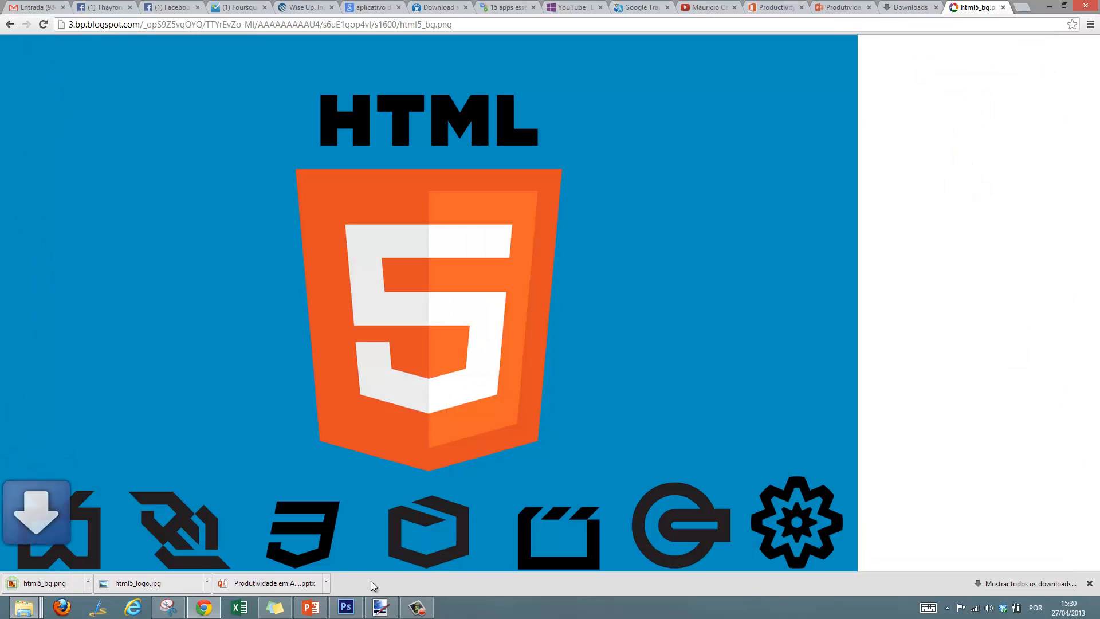
Switch to Photoshop and close html5_logo.jpg without saving its changes
{"action": "left_click", "coordinate": [347, 608]}
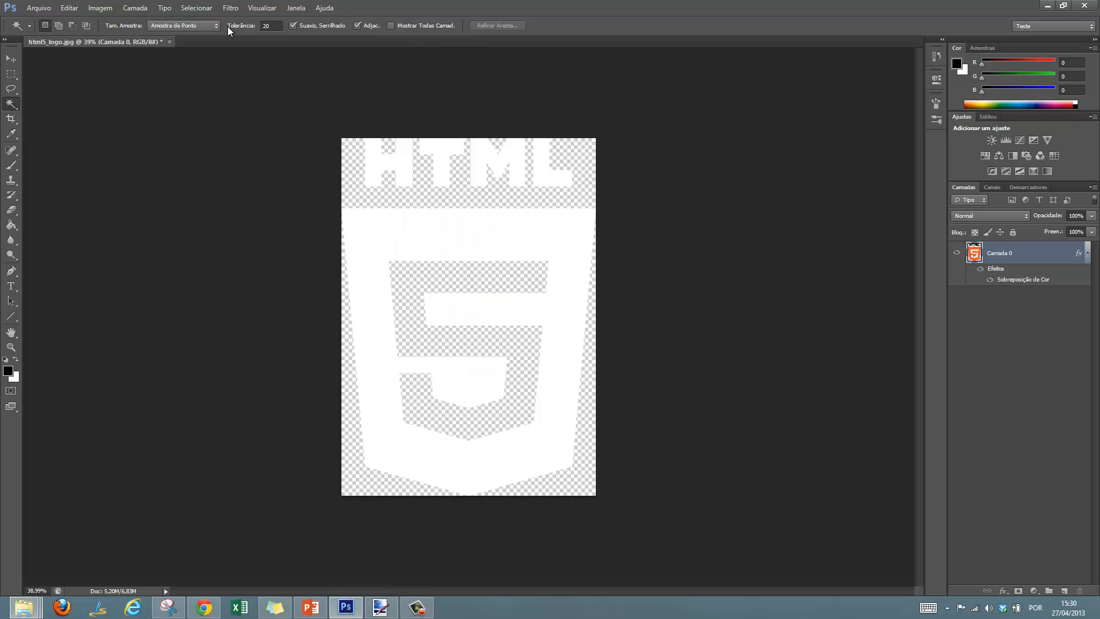
{"action": "key", "text": "ctrl+w"}
{"action": "left_click", "coordinate": [567, 229]}
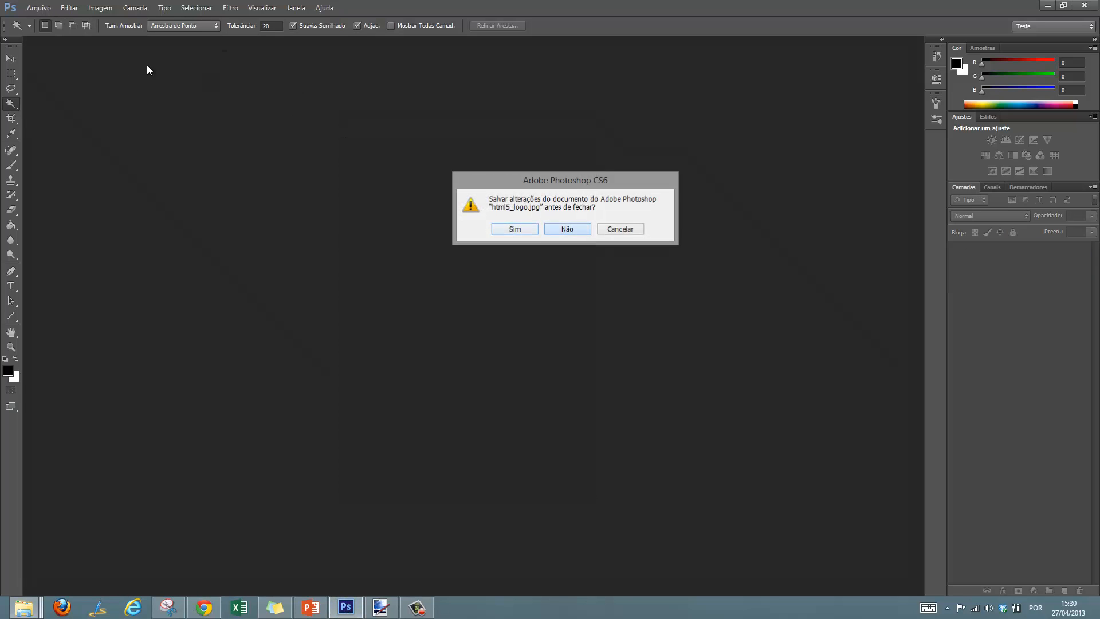
Open html5_bg.png from the desktop, leaving its missing colour profile as it is
{"action": "left_click", "coordinate": [39, 8]}
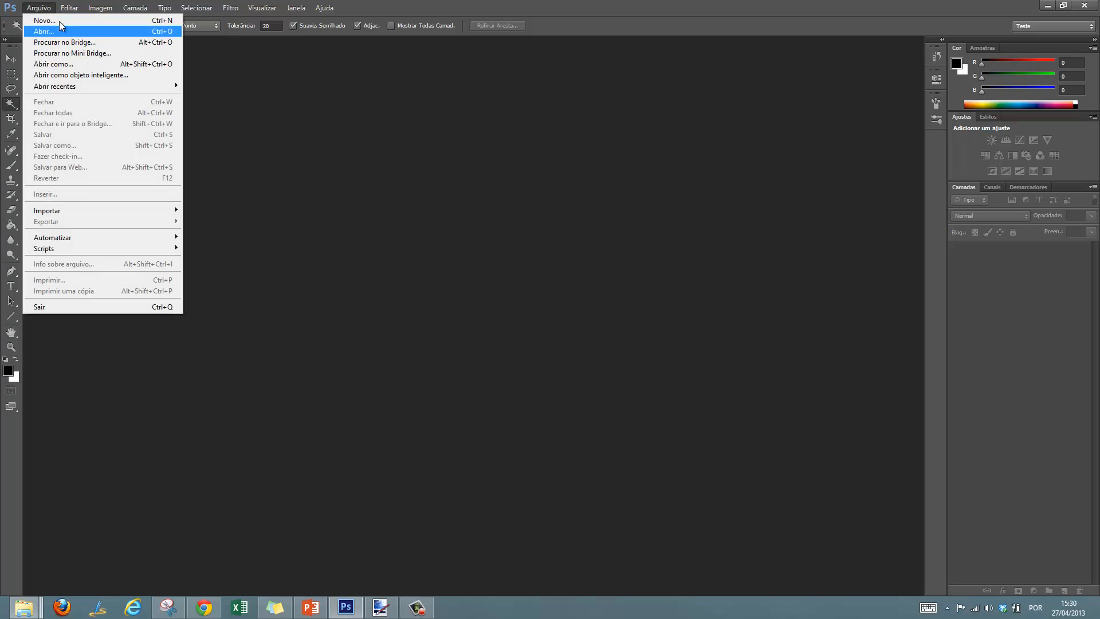
{"action": "left_click", "coordinate": [52, 32]}
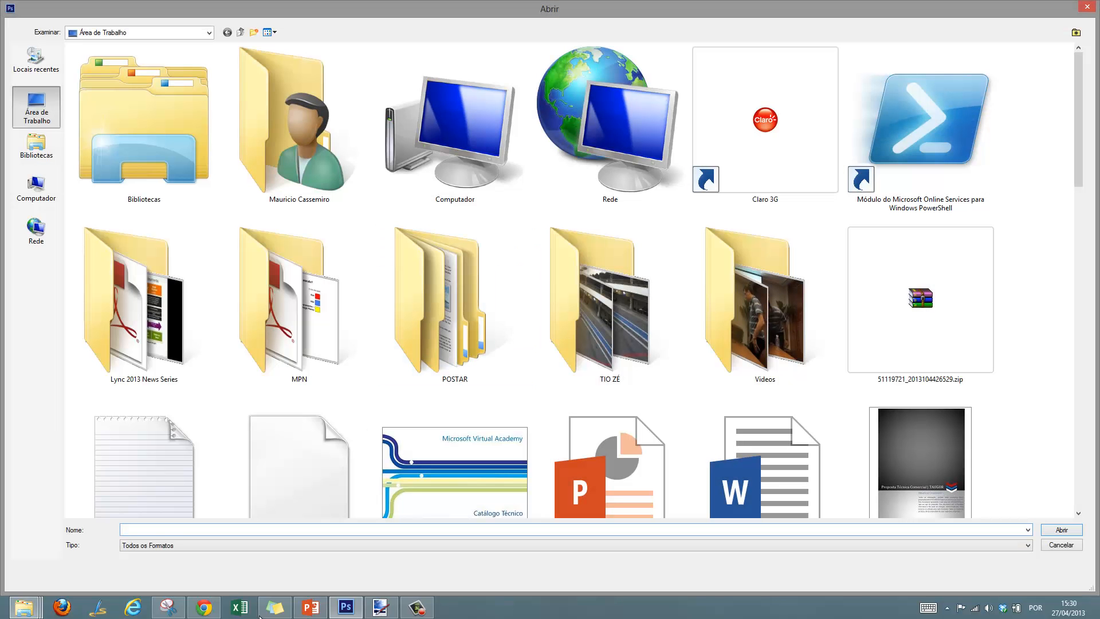
{"action": "left_click", "coordinate": [1060, 533]}
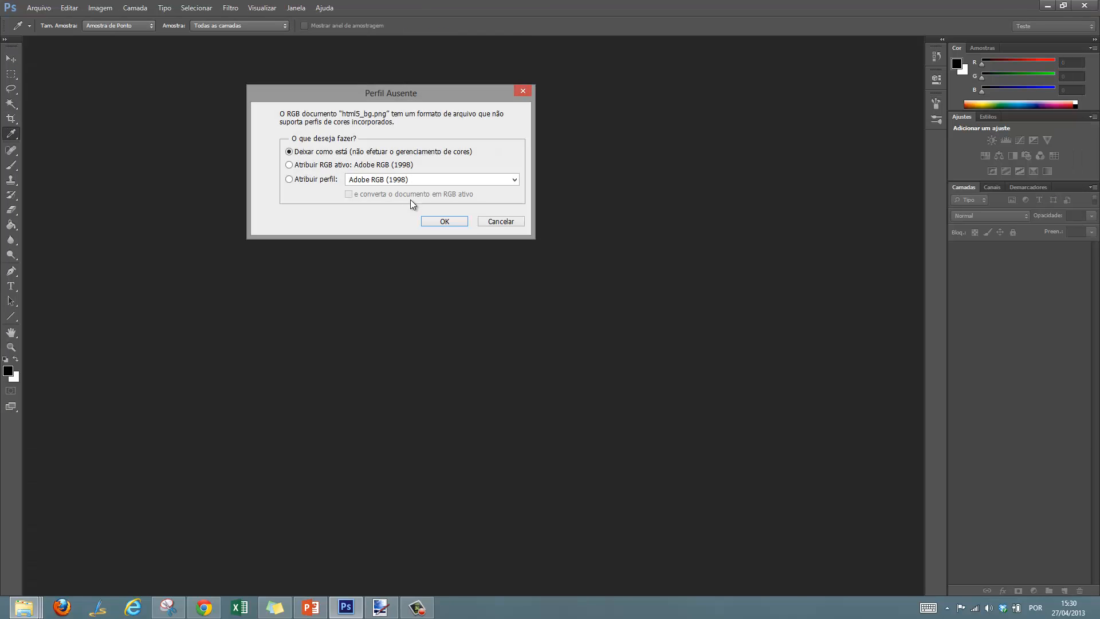
{"action": "left_click", "coordinate": [438, 221]}
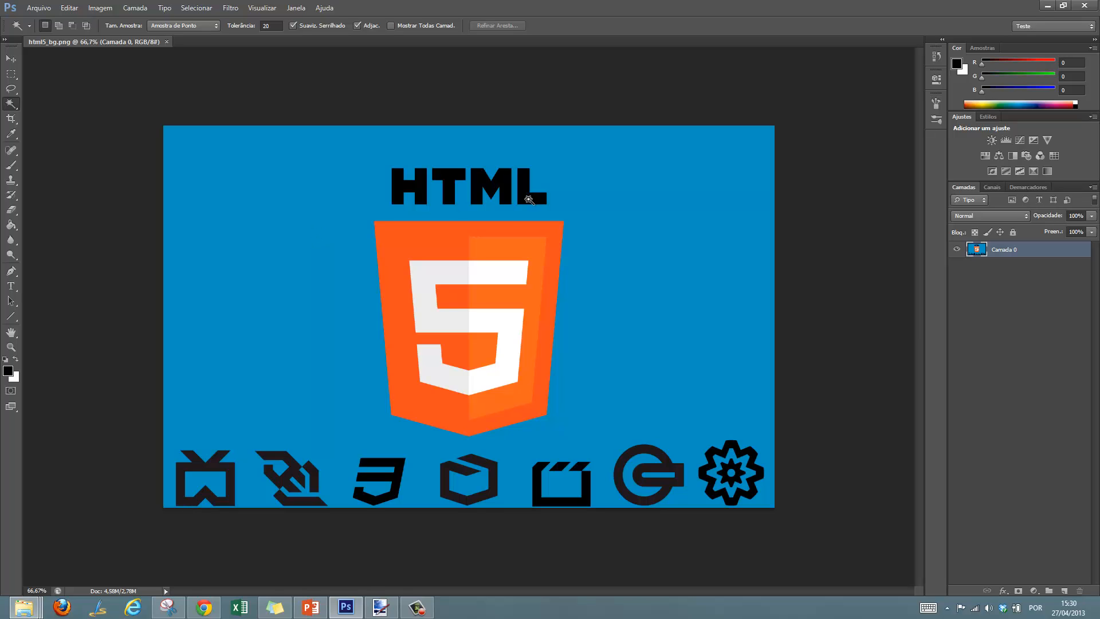
Crop the image to a rectangular selection around the HTML wordmark and the orange shield
{"action": "left_click", "coordinate": [11, 74]}
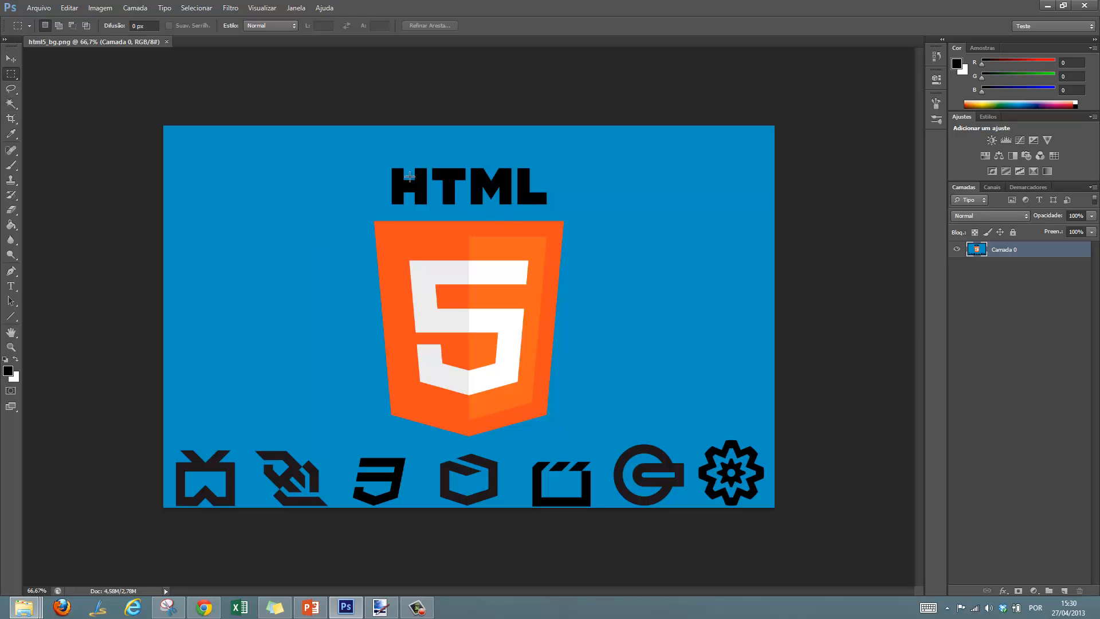
{"action": "left_click_drag", "start_coordinate": [549, 403], "coordinate": [603, 446]}
{"action": "left_click", "coordinate": [11, 118]}
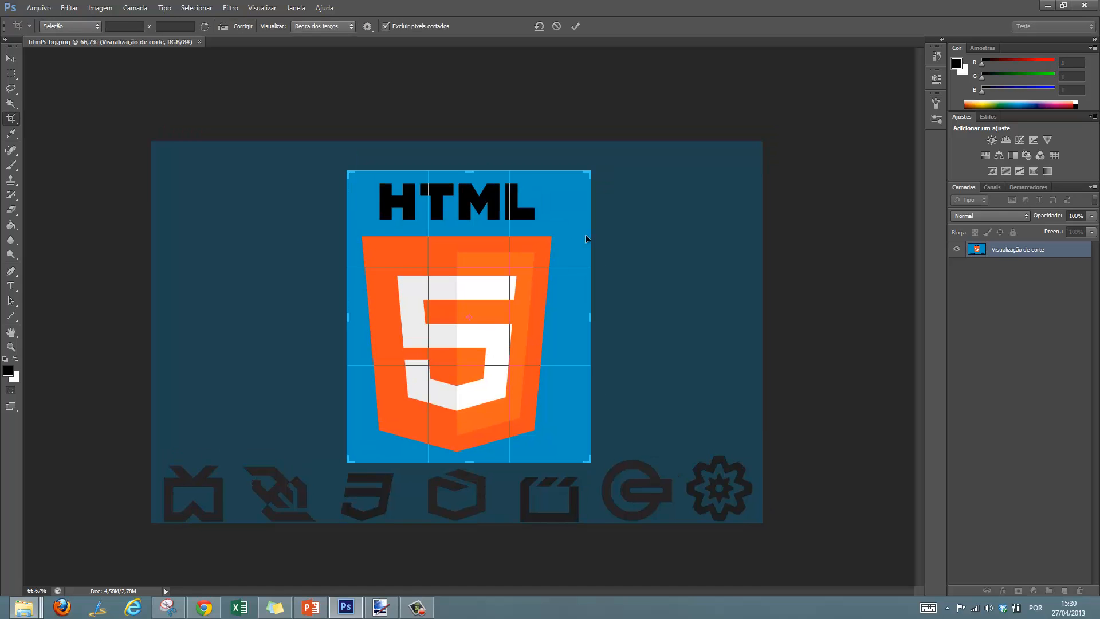
{"action": "key", "text": "Return"}
Select the blue background around the logo with the Magic Wand and delete it
{"action": "left_click", "coordinate": [11, 104]}
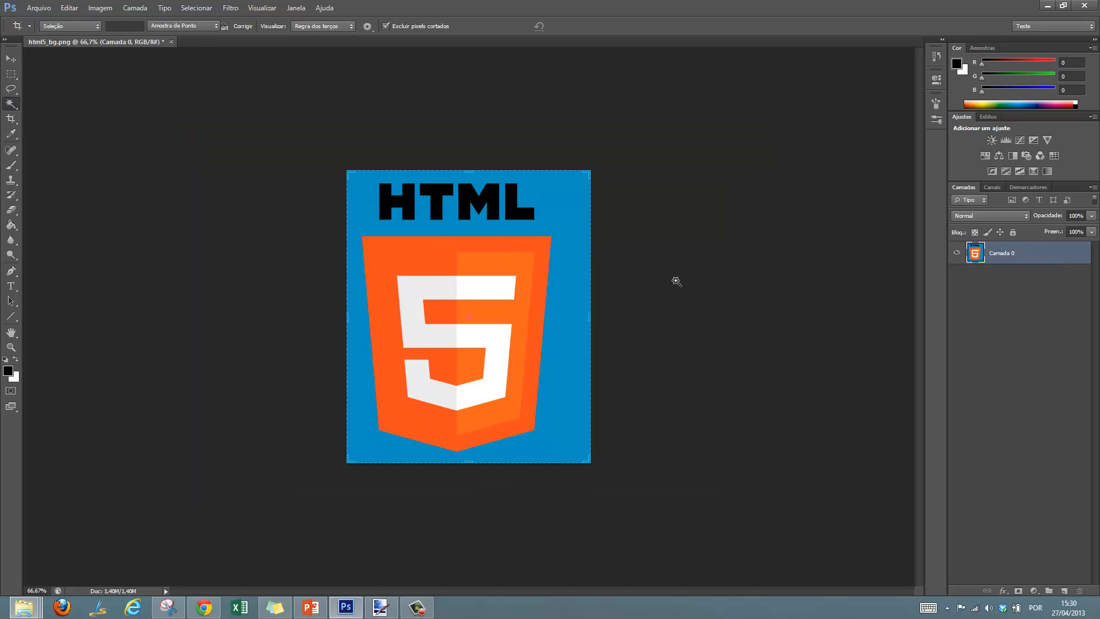
{"action": "left_click", "coordinate": [587, 331]}
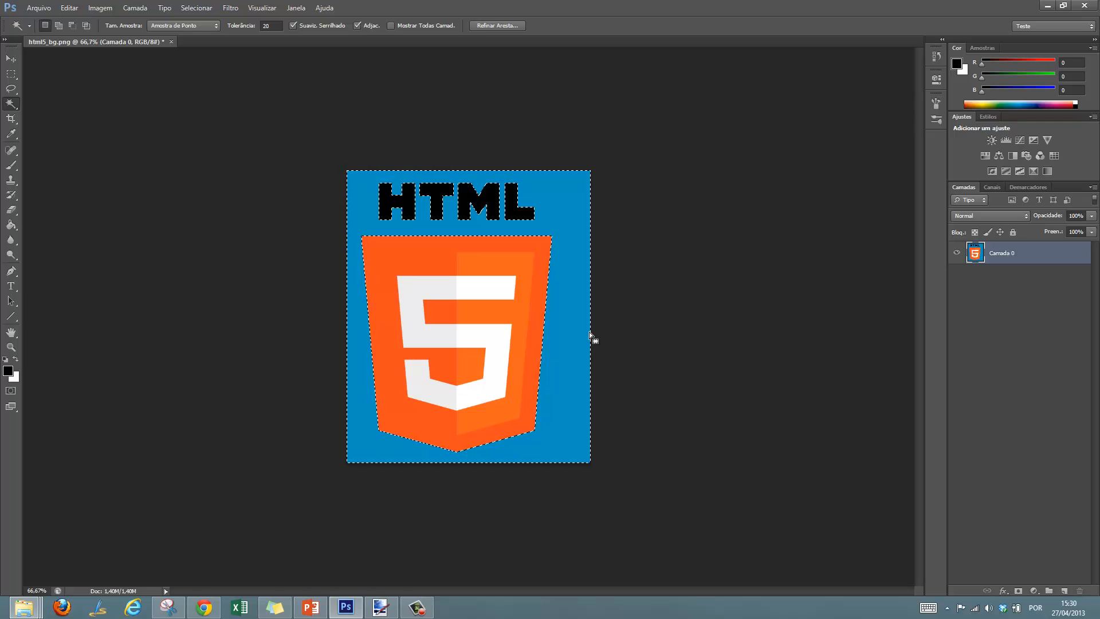
{"action": "key", "text": "Delete"}
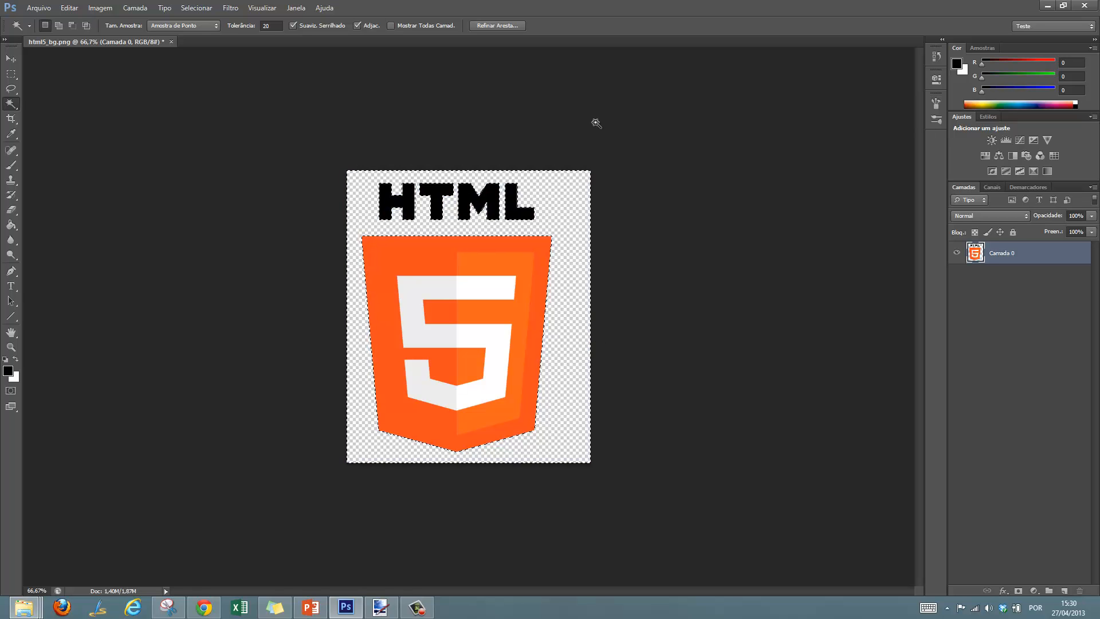
Undo the background deletion and the crop, and clear the remaining selection
{"action": "key", "text": "ctrl+z"}
{"action": "key", "text": "ctrl+z"}
{"action": "key", "text": "ctrl+z"}
{"action": "key", "text": "ctrl+d"}
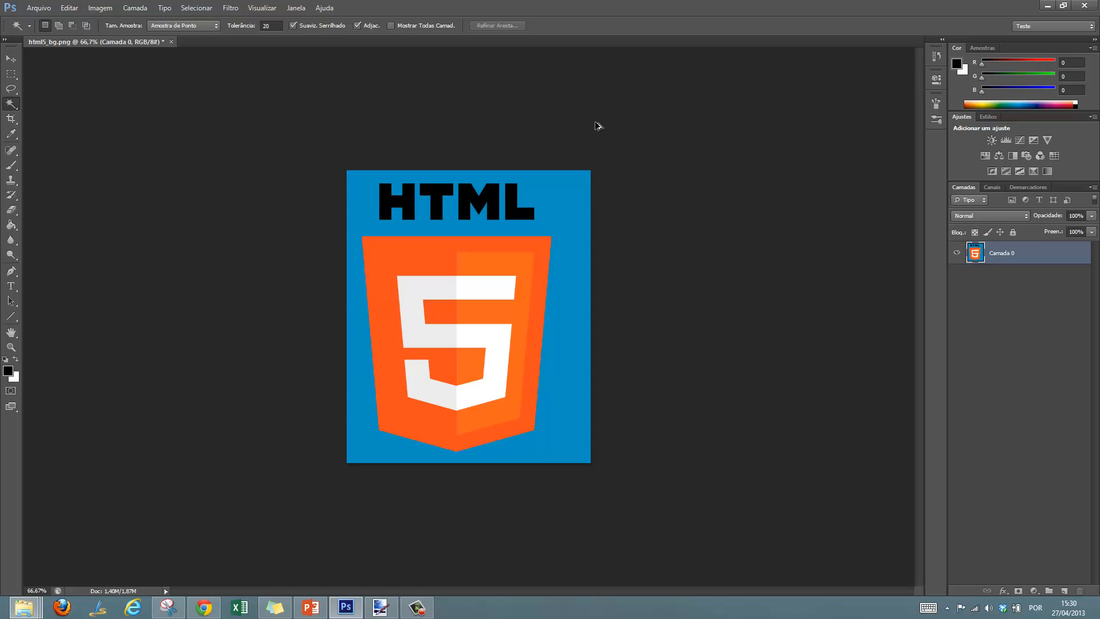
{"action": "key", "text": "ctrl+alt+z"}
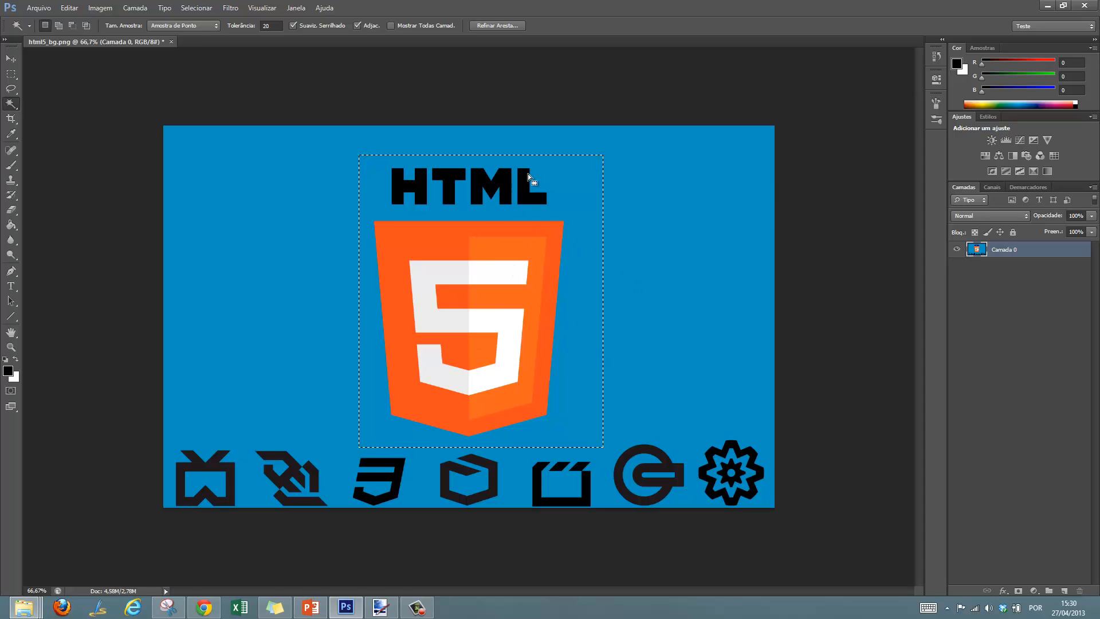
{"action": "key", "text": "ctrl+d"}
Trace the outer edge of the orange shield with the Pen tool, corner by corner, and close the path
{"action": "left_click", "coordinate": [11, 271]}
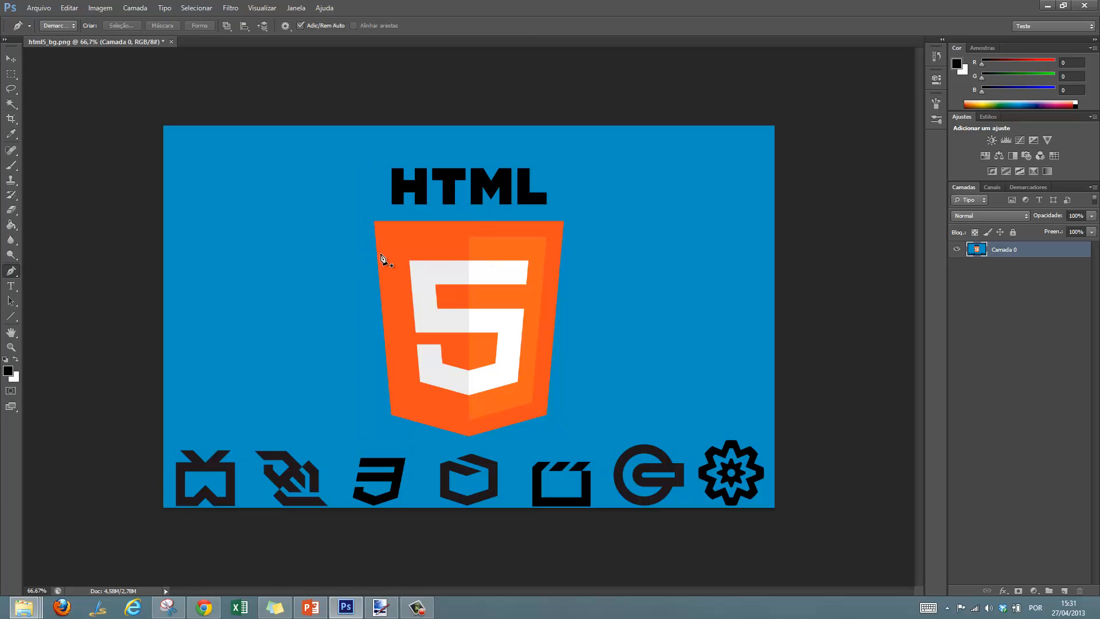
{"action": "scroll", "coordinate": [384, 258], "scroll_direction": "up", "scroll_amount": 8, "text": "alt"}
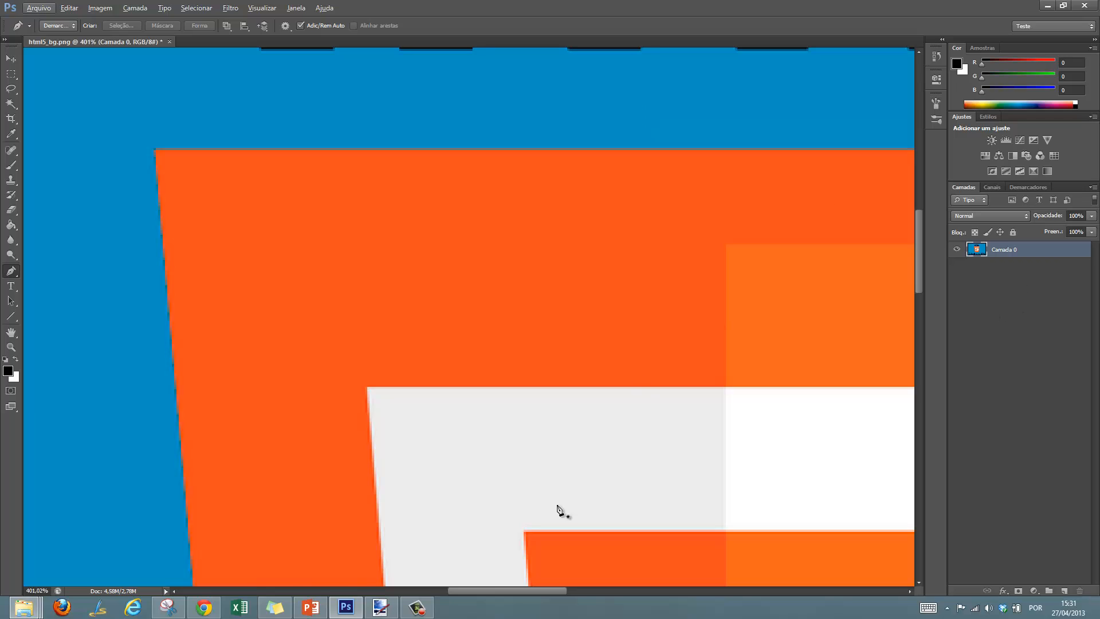
{"action": "left_click_drag", "start_coordinate": [528, 594], "coordinate": [544, 591]}
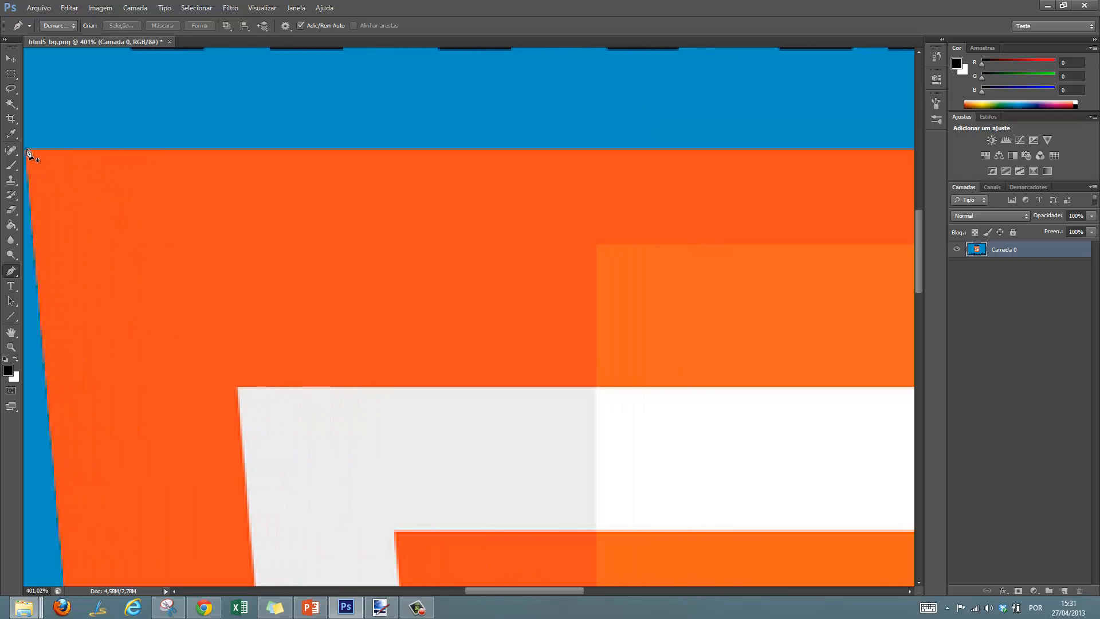
{"action": "left_click_drag", "start_coordinate": [492, 592], "coordinate": [613, 591]}
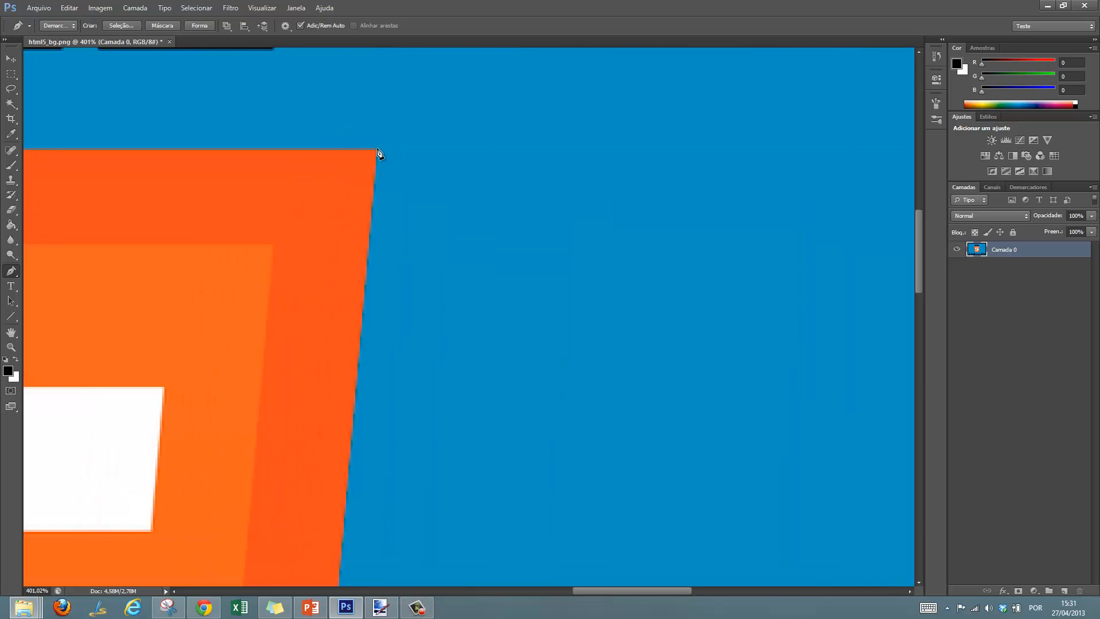
{"action": "left_click_drag", "start_coordinate": [921, 222], "coordinate": [922, 413]}
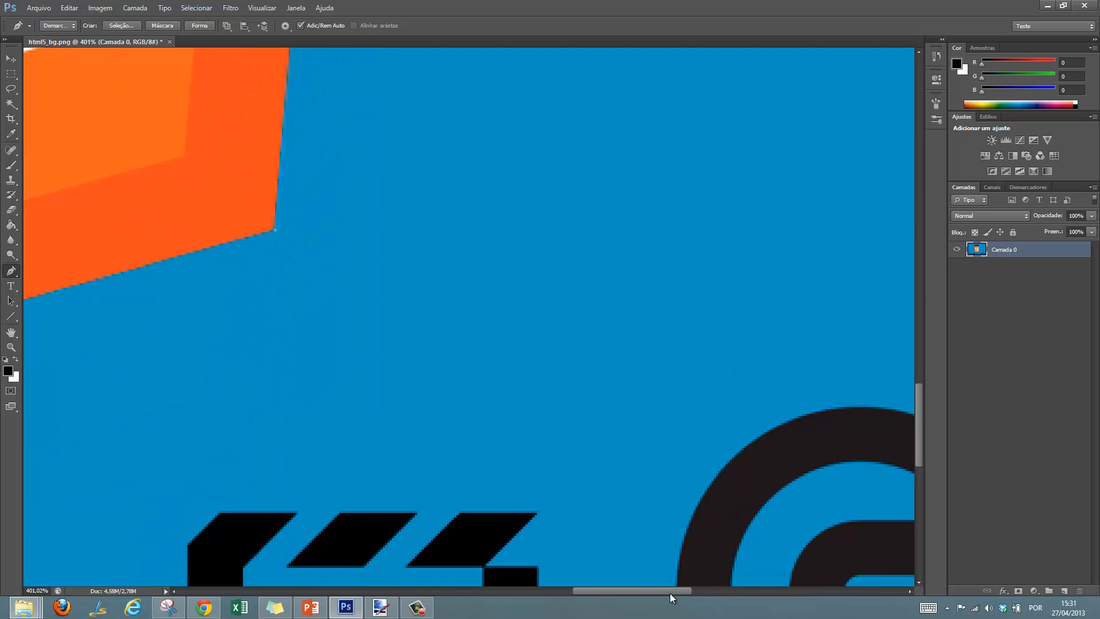
{"action": "left_click_drag", "start_coordinate": [669, 593], "coordinate": [608, 595]}
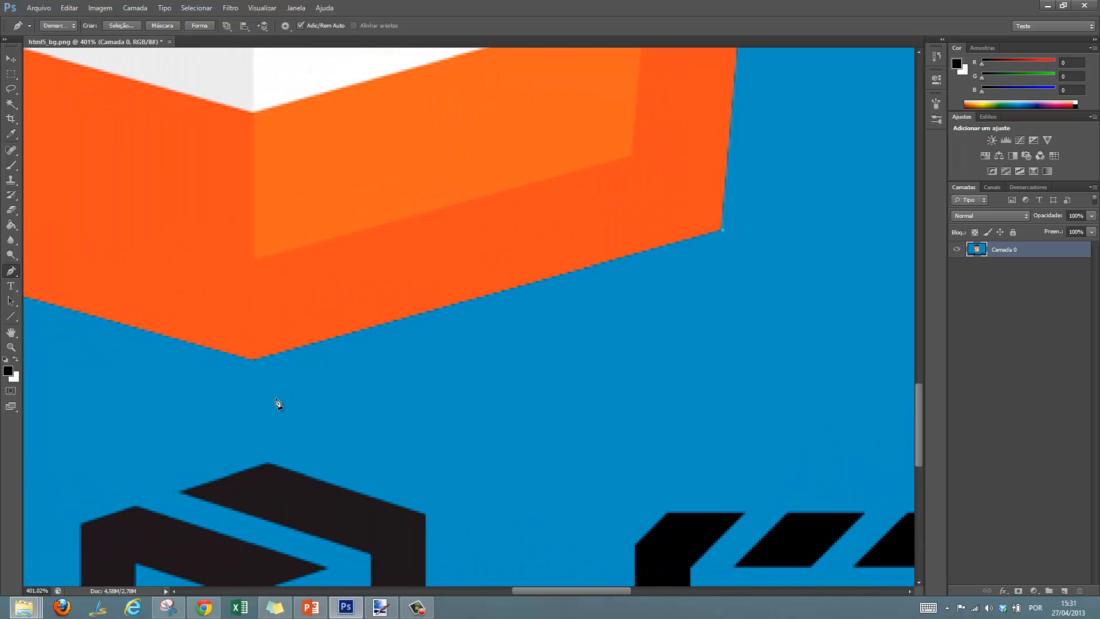
{"action": "left_click", "coordinate": [252, 360]}
{"action": "left_click_drag", "start_coordinate": [613, 590], "coordinate": [542, 593]}
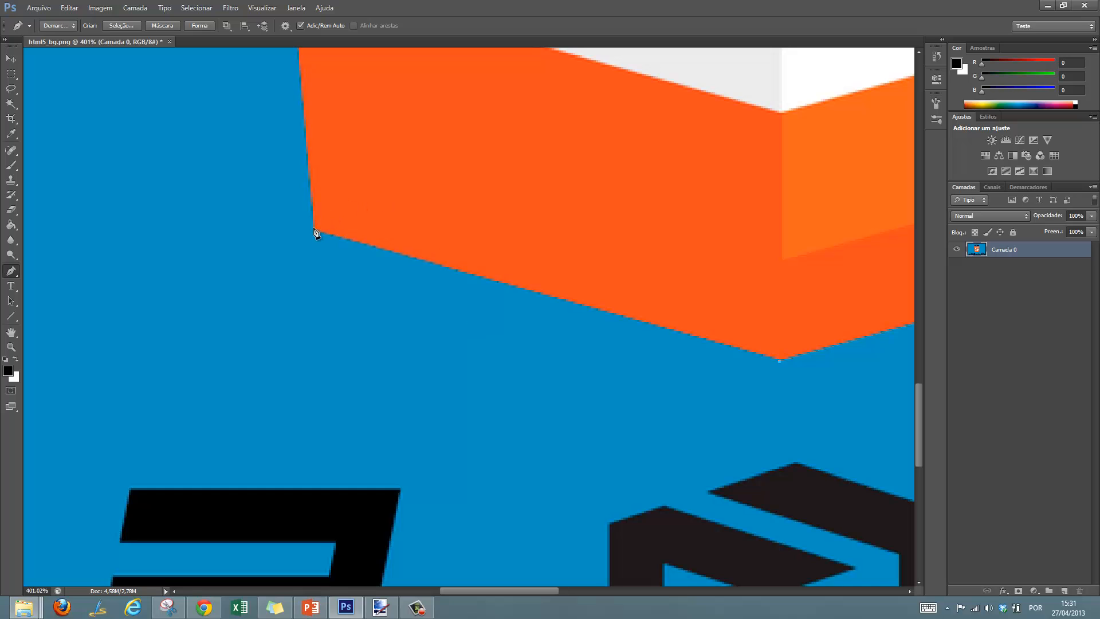
{"action": "scroll", "coordinate": [515, 253], "scroll_direction": "up", "scroll_amount": 3}
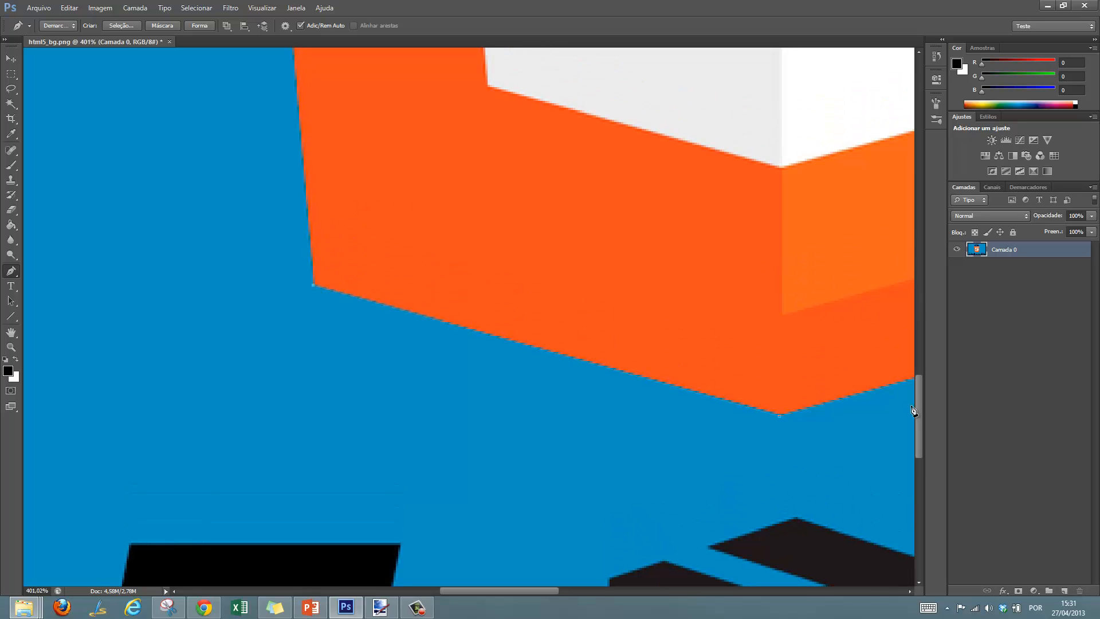
{"action": "left_click_drag", "start_coordinate": [916, 408], "coordinate": [911, 257]}
{"action": "scroll", "coordinate": [526, 182], "scroll_direction": "up", "scroll_amount": 10}
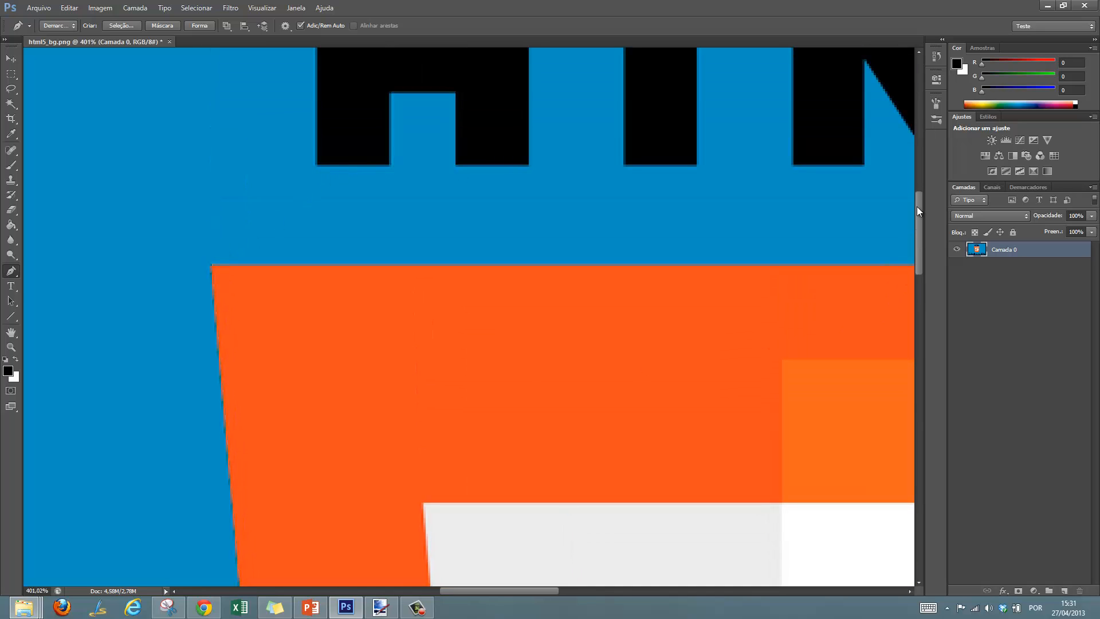
Start a Pen path on the letter H, tracing the crossbar's upper edge and around its right stem
{"action": "left_click_drag", "start_coordinate": [917, 211], "coordinate": [920, 166]}
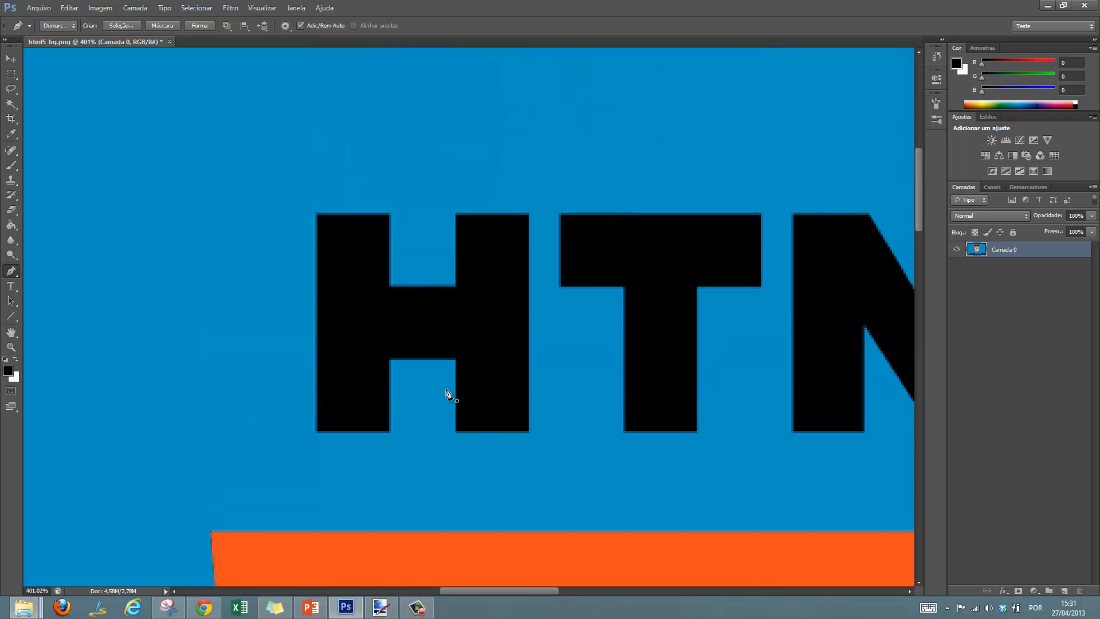
{"action": "left_click", "coordinate": [390, 294]}
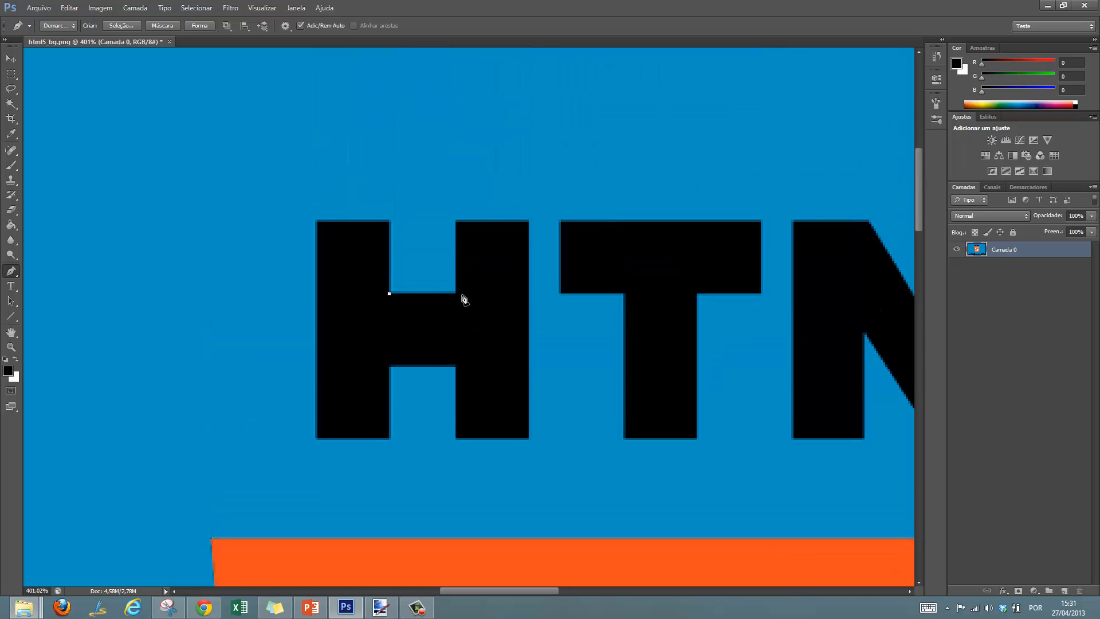
{"action": "left_click", "coordinate": [456, 296]}
{"action": "key", "text": "ctrl+z"}
{"action": "left_click", "coordinate": [456, 220]}
{"action": "left_click", "coordinate": [529, 220]}
{"action": "left_click", "coordinate": [528, 439]}
{"action": "left_click", "coordinate": [456, 439]}
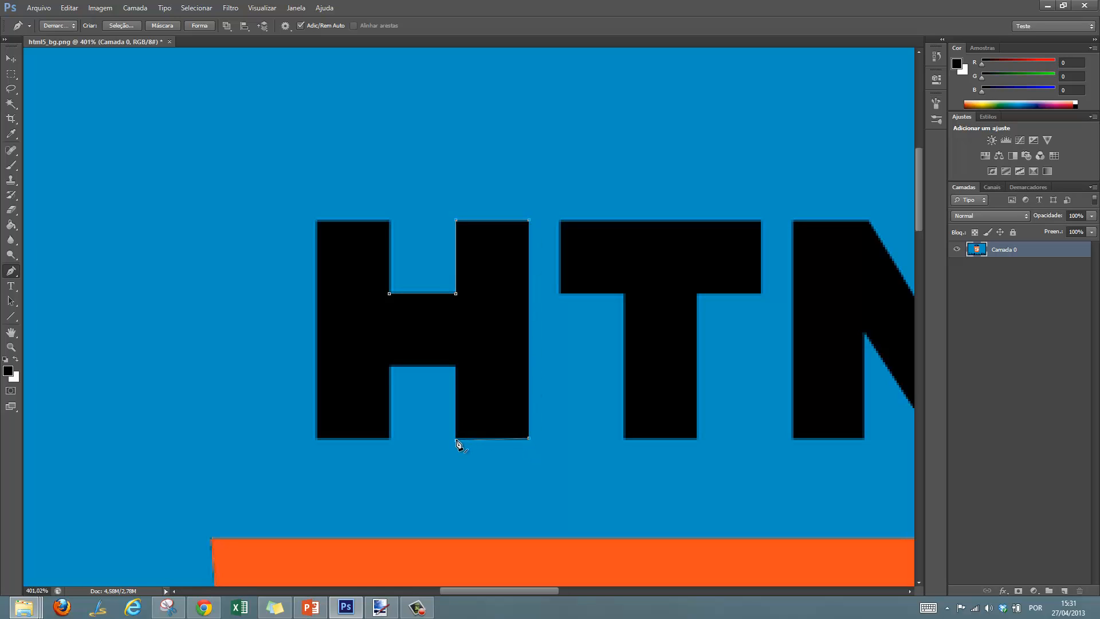
Continue the H path along the crossbar's underside and around the left stem, closing it at the first anchor
{"action": "left_click", "coordinate": [456, 367]}
{"action": "left_click", "coordinate": [391, 367]}
{"action": "left_click", "coordinate": [390, 439]}
{"action": "scroll", "coordinate": [389, 387], "scroll_direction": "up", "scroll_amount": 5}
{"action": "scroll", "coordinate": [381, 430], "scroll_direction": "down", "scroll_amount": 3}
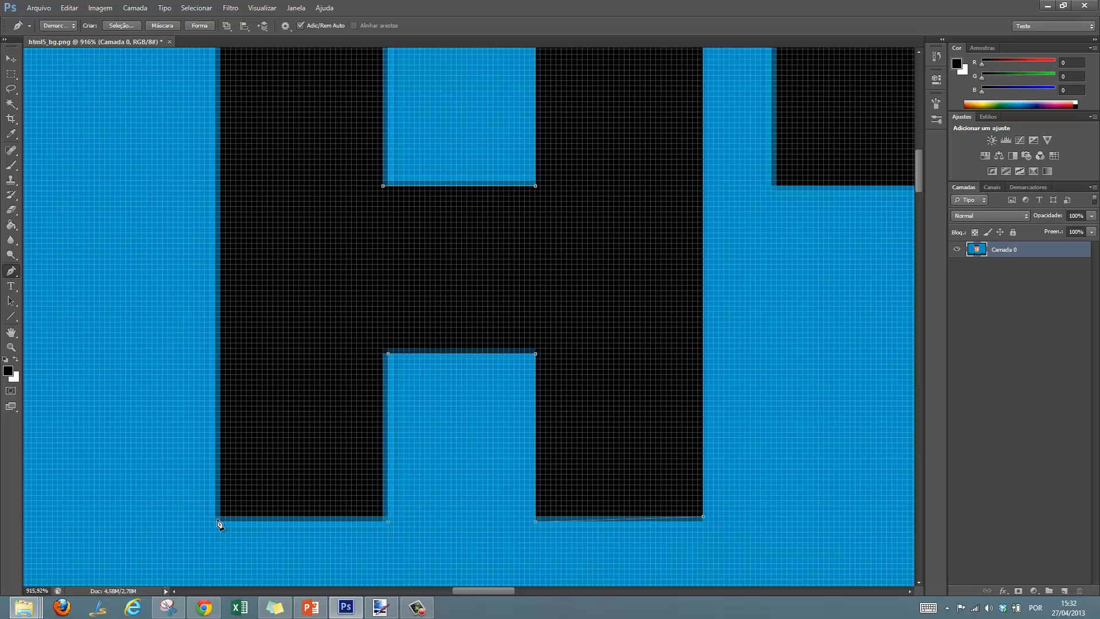
{"action": "scroll", "coordinate": [292, 267], "scroll_direction": "up", "scroll_amount": 3}
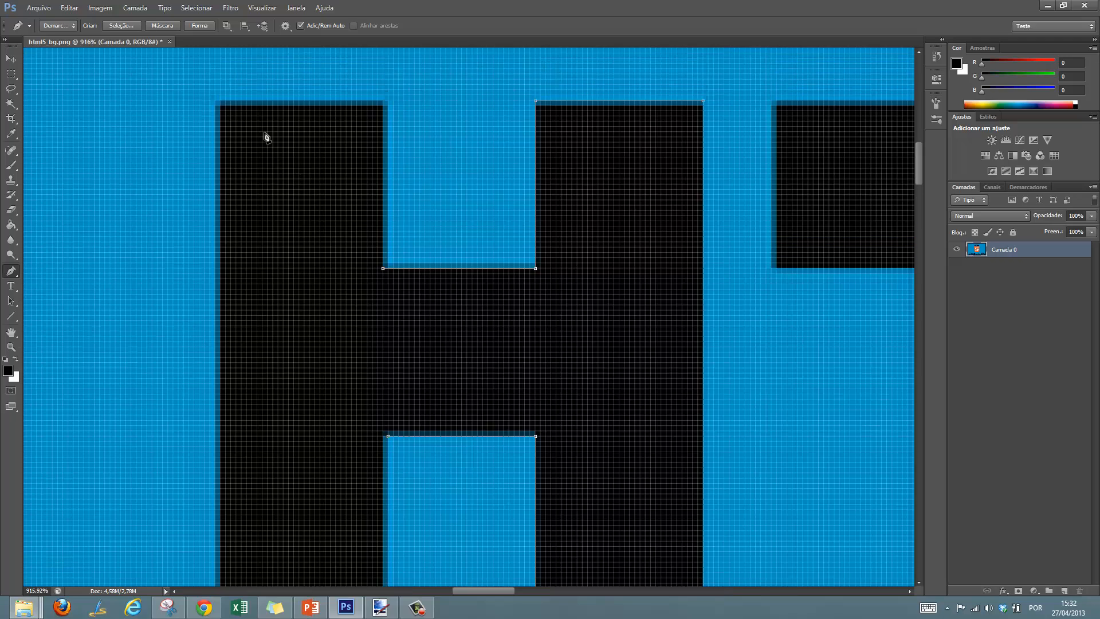
{"action": "left_click", "coordinate": [216, 102]}
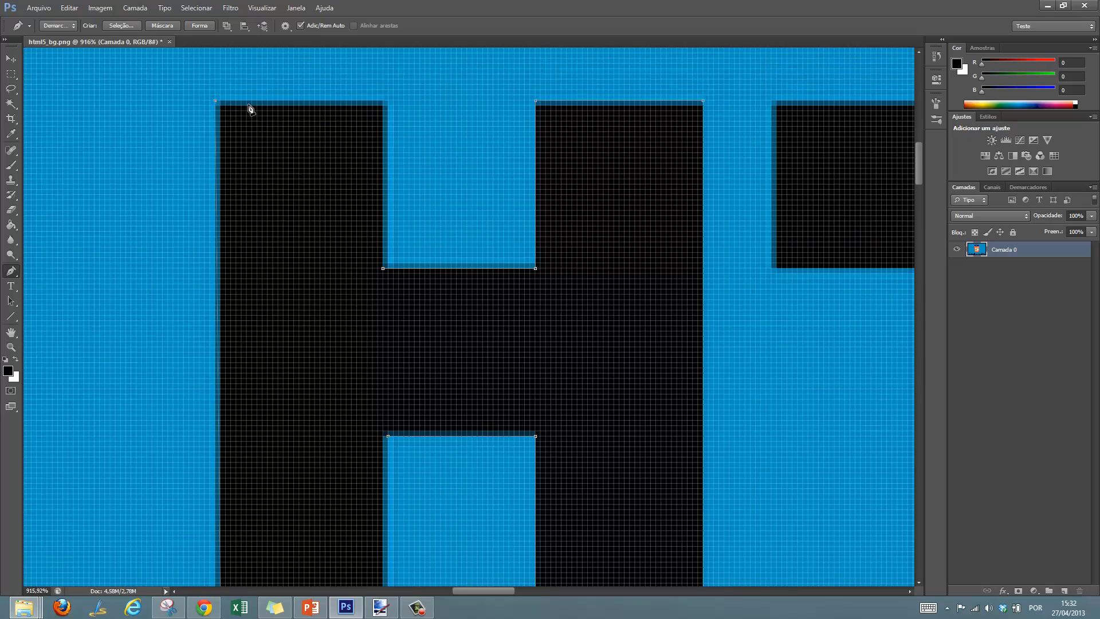
{"action": "left_click", "coordinate": [383, 102]}
{"action": "scroll", "coordinate": [597, 290], "scroll_direction": "down", "scroll_amount": 5}
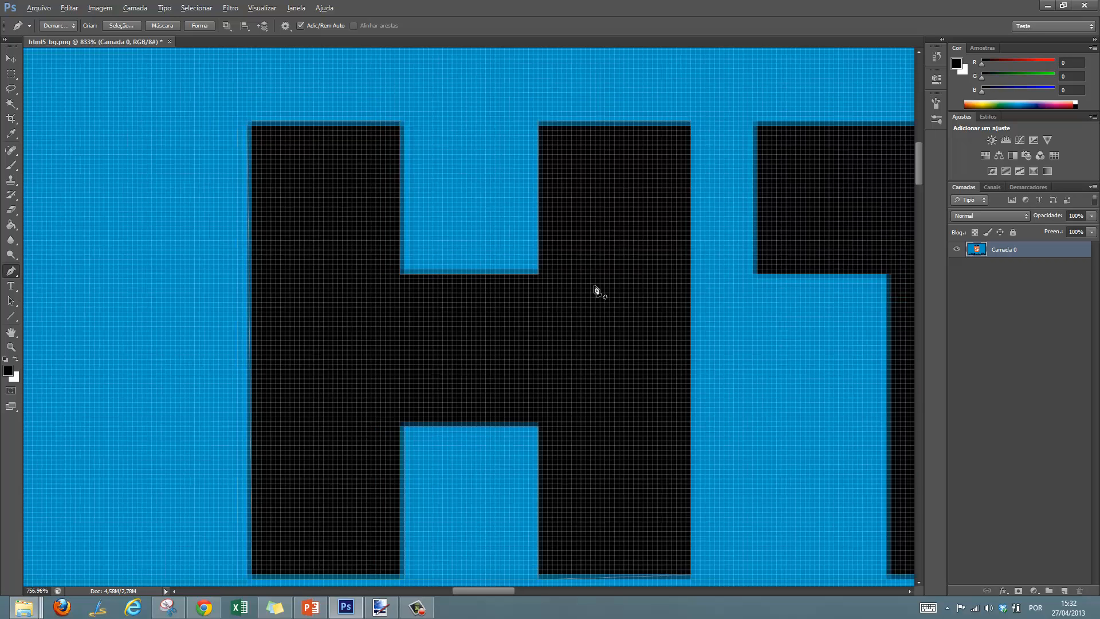
Start a Pen path on the numeral 5, tracing the lower inner notch and around the tail to its lower-left corner
{"action": "left_click_drag", "start_coordinate": [467, 590], "coordinate": [534, 597]}
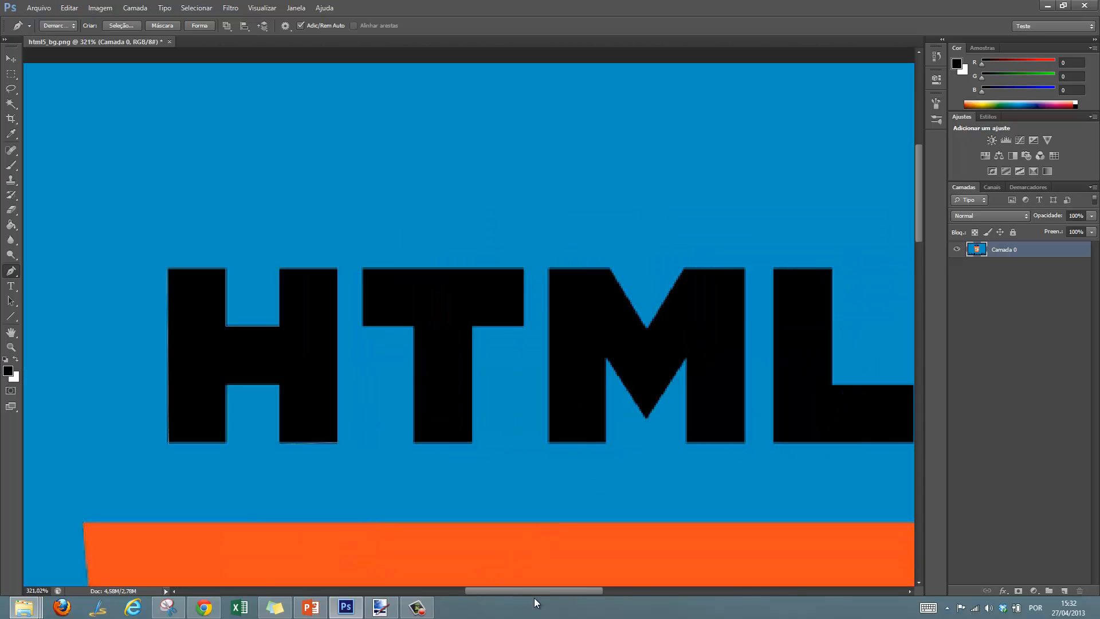
{"action": "scroll", "coordinate": [474, 474], "scroll_direction": "down", "scroll_amount": 3}
{"action": "left_click_drag", "start_coordinate": [923, 195], "coordinate": [920, 307]}
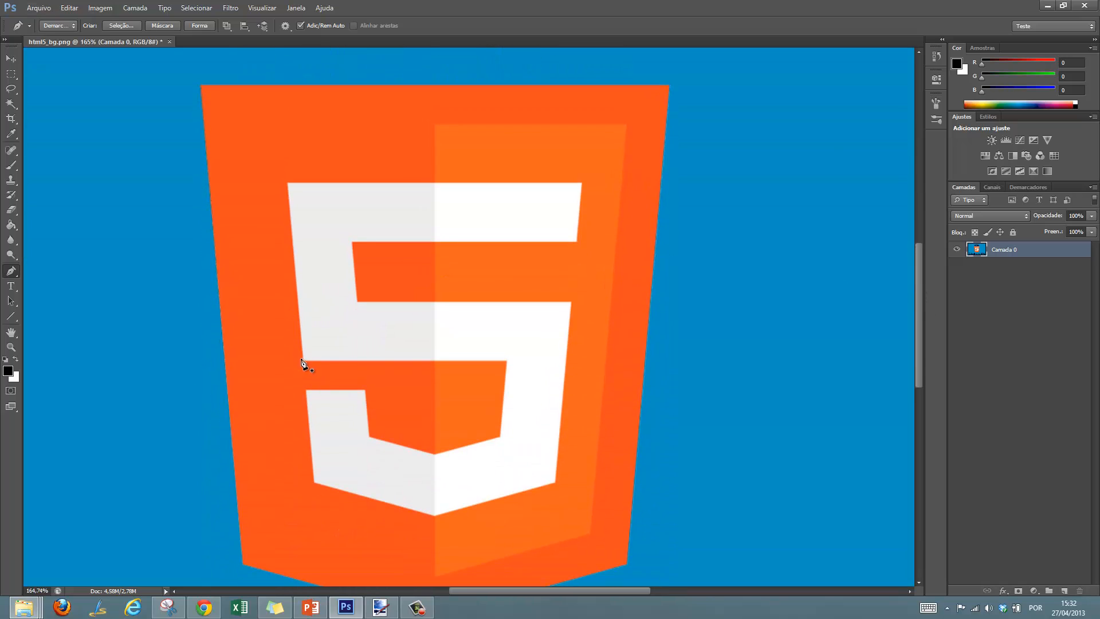
{"action": "left_click", "coordinate": [302, 360]}
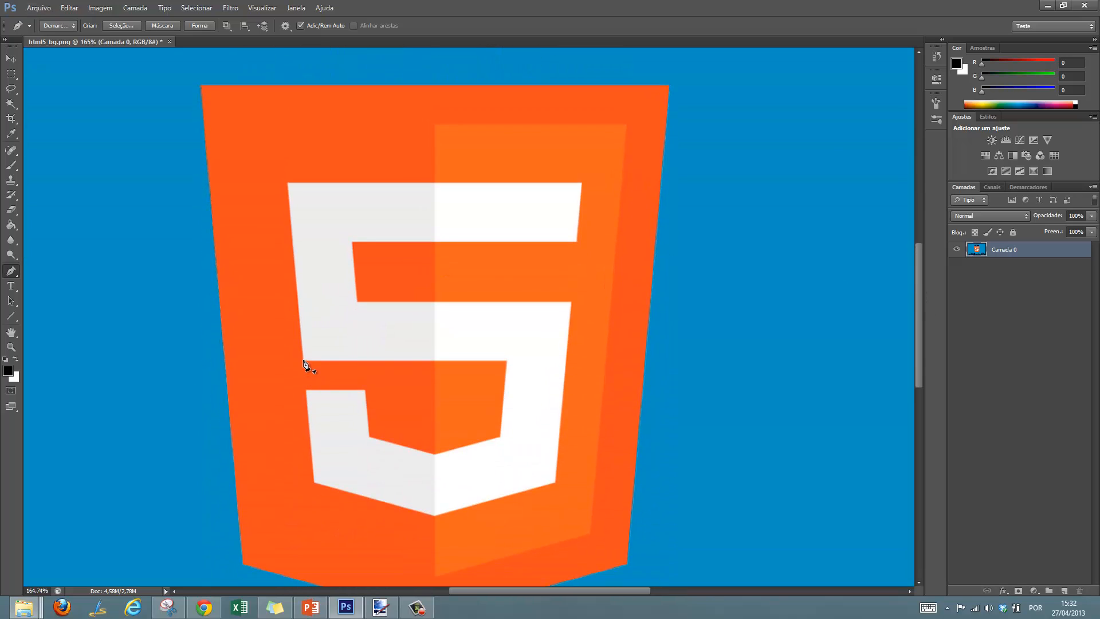
{"action": "left_click", "coordinate": [505, 360]}
{"action": "left_click", "coordinate": [434, 454]}
{"action": "left_click", "coordinate": [364, 390]}
{"action": "left_click", "coordinate": [306, 390]}
{"action": "left_click", "coordinate": [313, 482]}
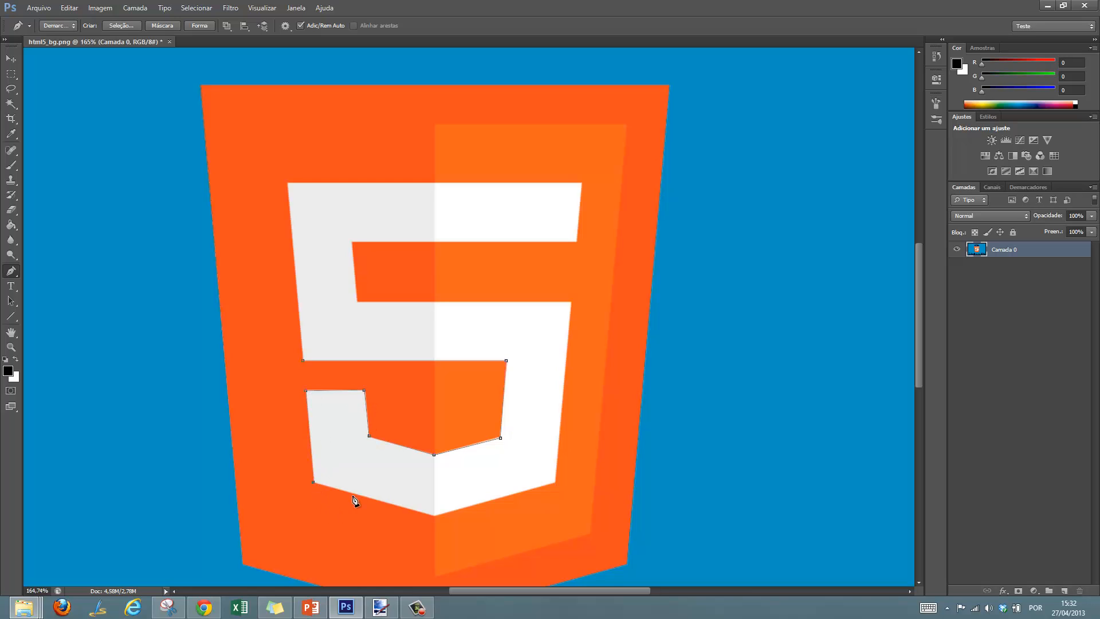
Continue the 5 path around its base, right side, upper notch and top edge, closing it at the first anchor
{"action": "left_click", "coordinate": [434, 517]}
{"action": "left_click", "coordinate": [570, 303]}
{"action": "left_click", "coordinate": [357, 301]}
{"action": "left_click", "coordinate": [576, 242]}
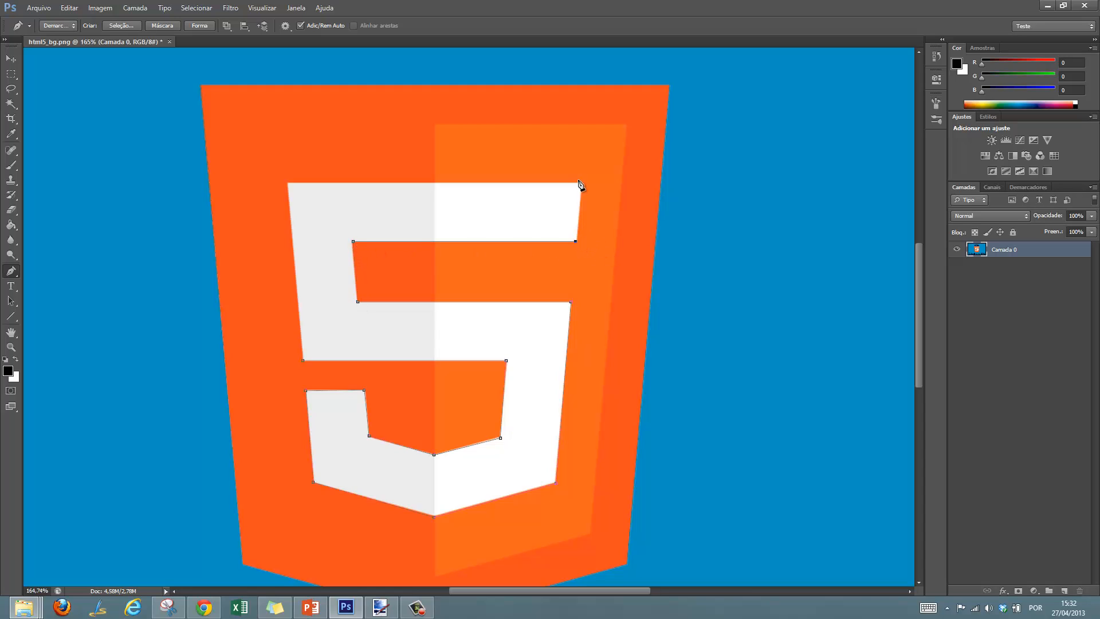
{"action": "left_click", "coordinate": [580, 184]}
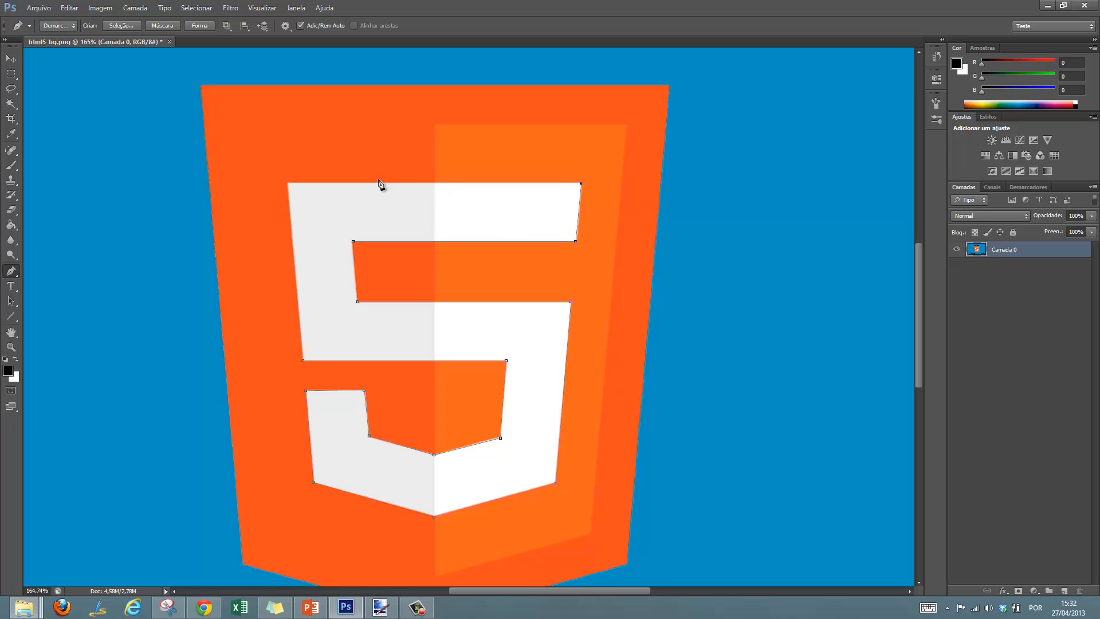
{"action": "left_click", "coordinate": [289, 183]}
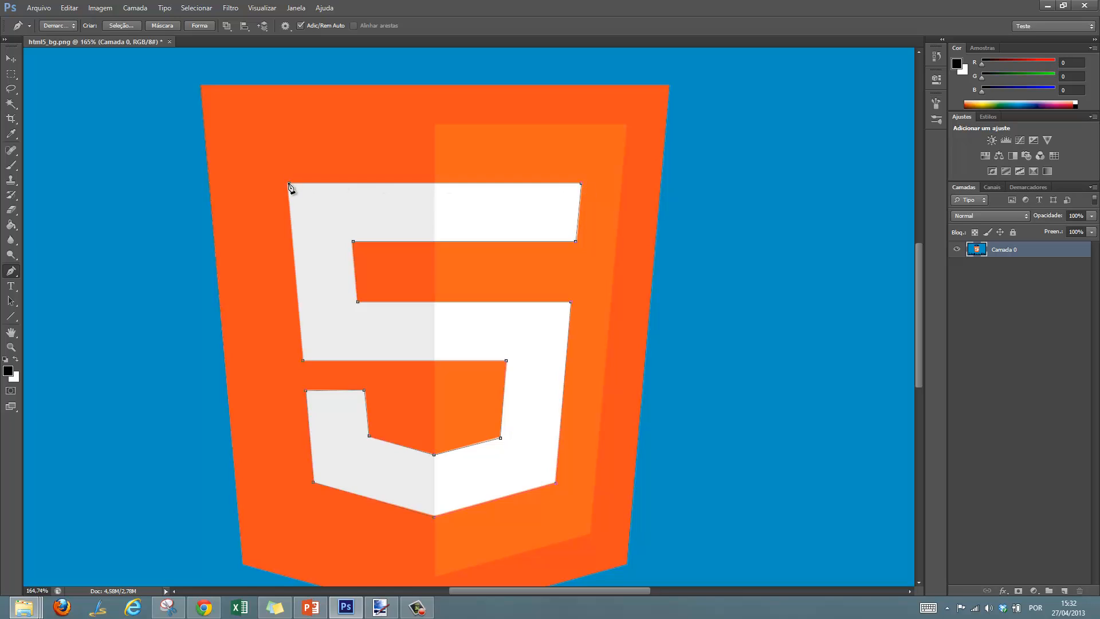
{"action": "left_click", "coordinate": [303, 360]}
Turn the traced paths into a selection, delete everything outside the traced H and shield including the 5, and deselect
{"action": "key", "text": "ctrl+0"}
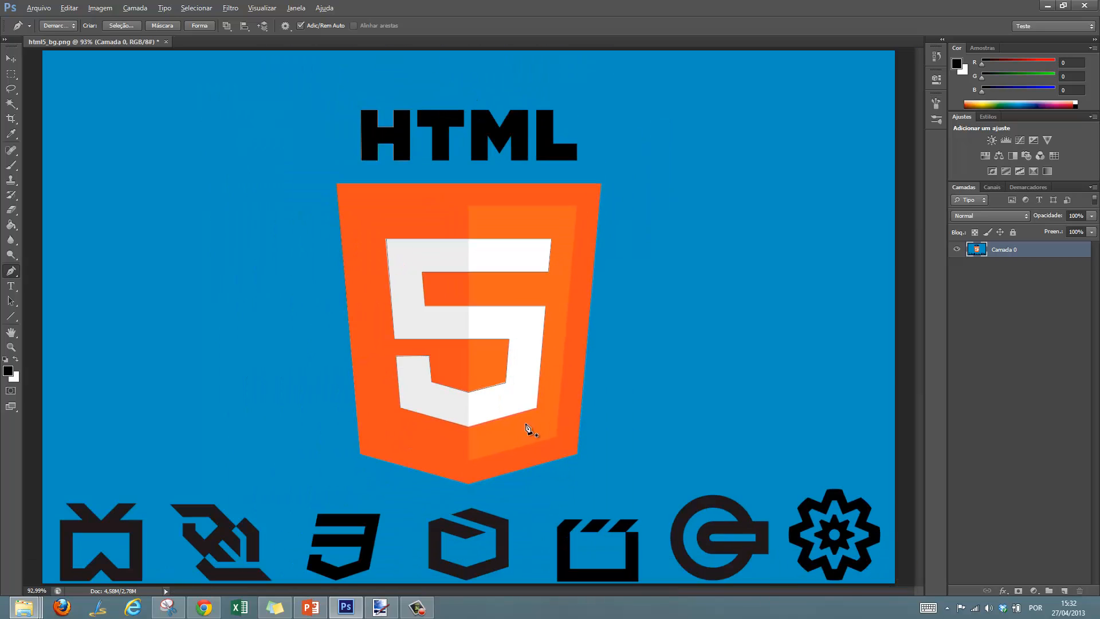
{"action": "scroll", "coordinate": [584, 413], "scroll_direction": "down", "scroll_amount": 2}
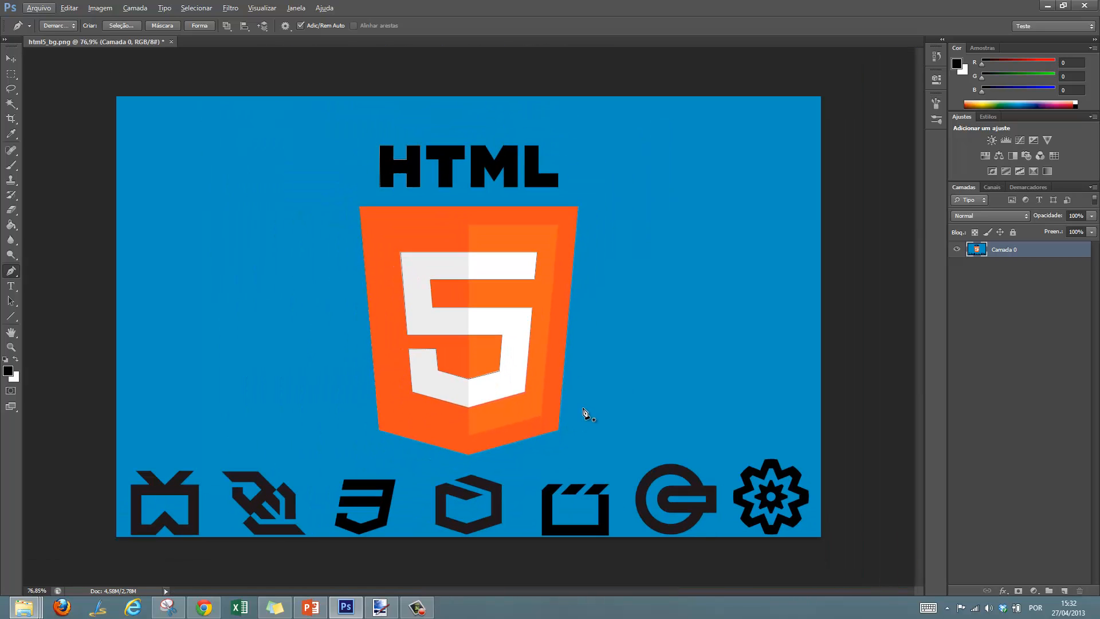
{"action": "key", "text": "ctrl+Return"}
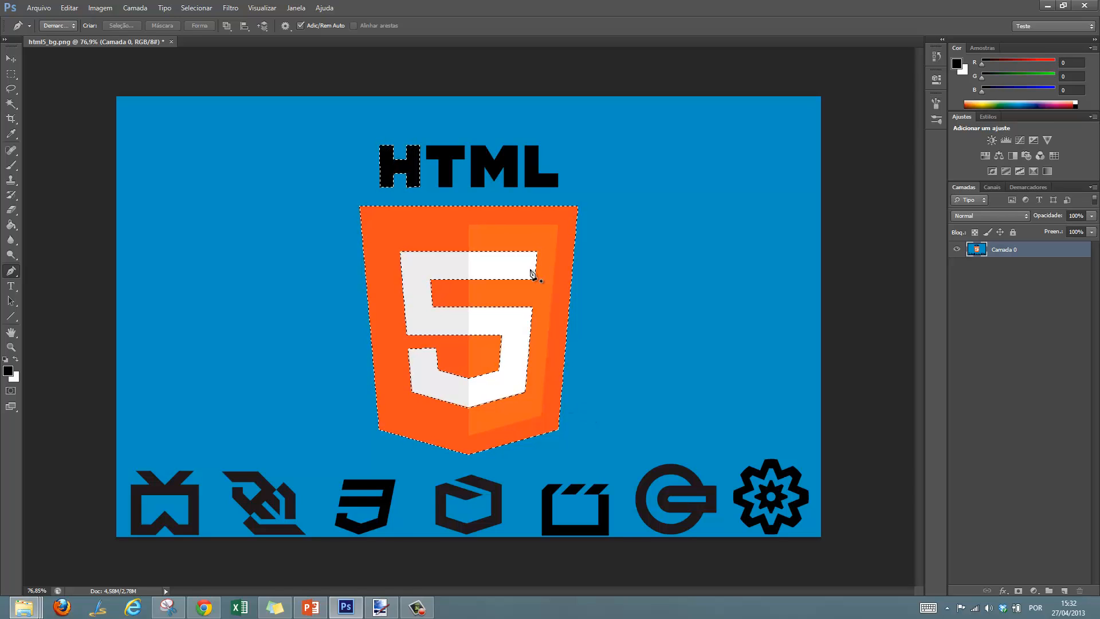
{"action": "left_click", "coordinate": [231, 8]}
{"action": "mouse_move", "coordinate": [199, 10]}
{"action": "left_click", "coordinate": [199, 50]}
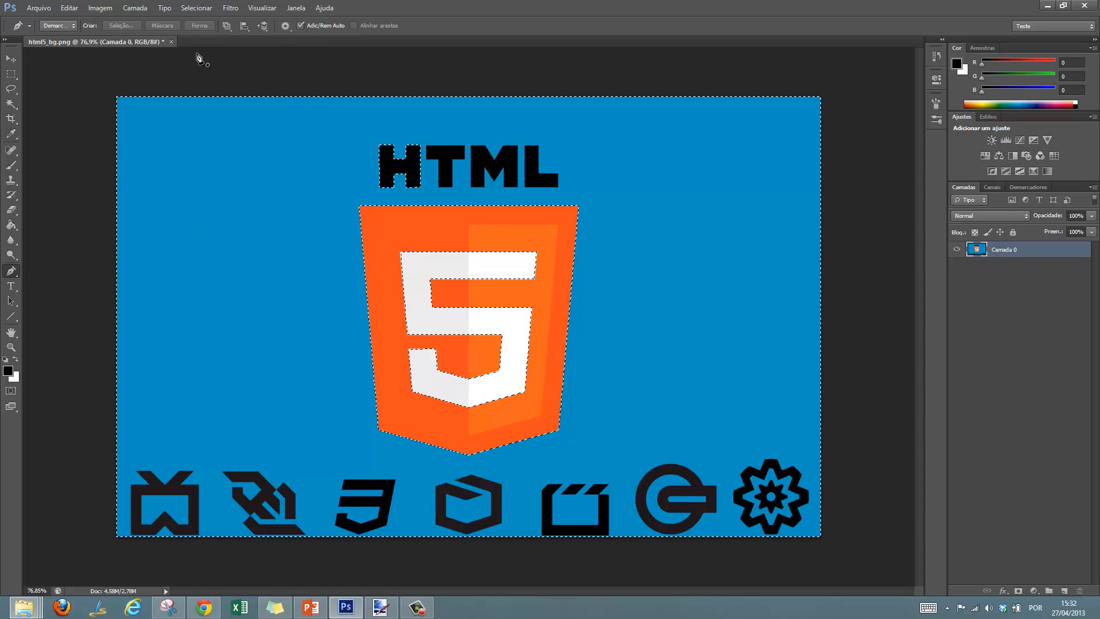
{"action": "key", "text": "Delete"}
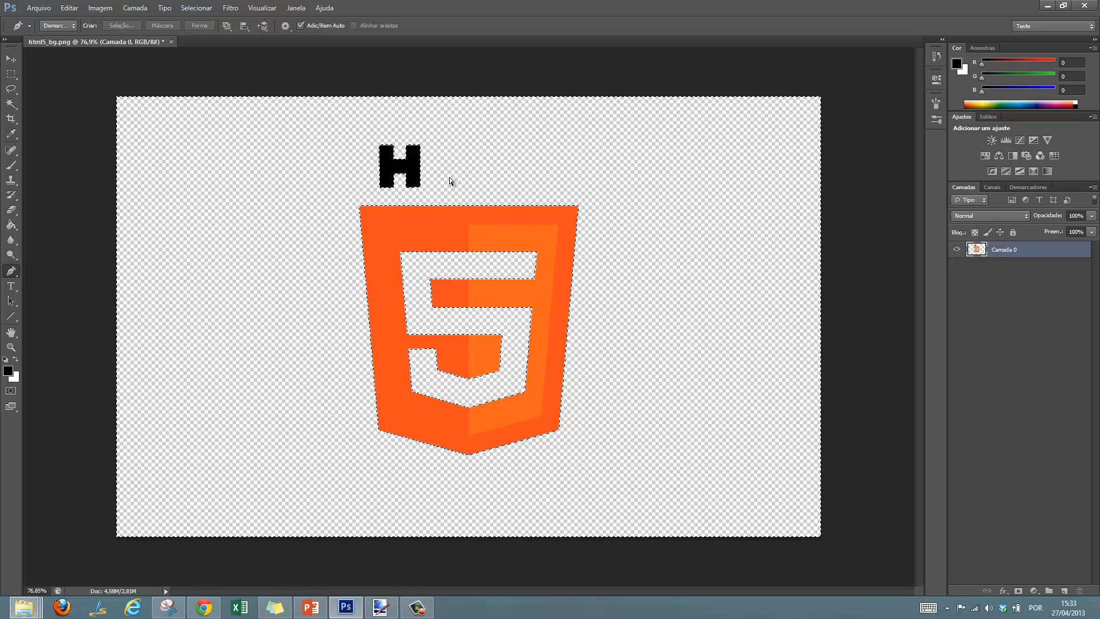
{"action": "key", "text": "ctrl+d"}
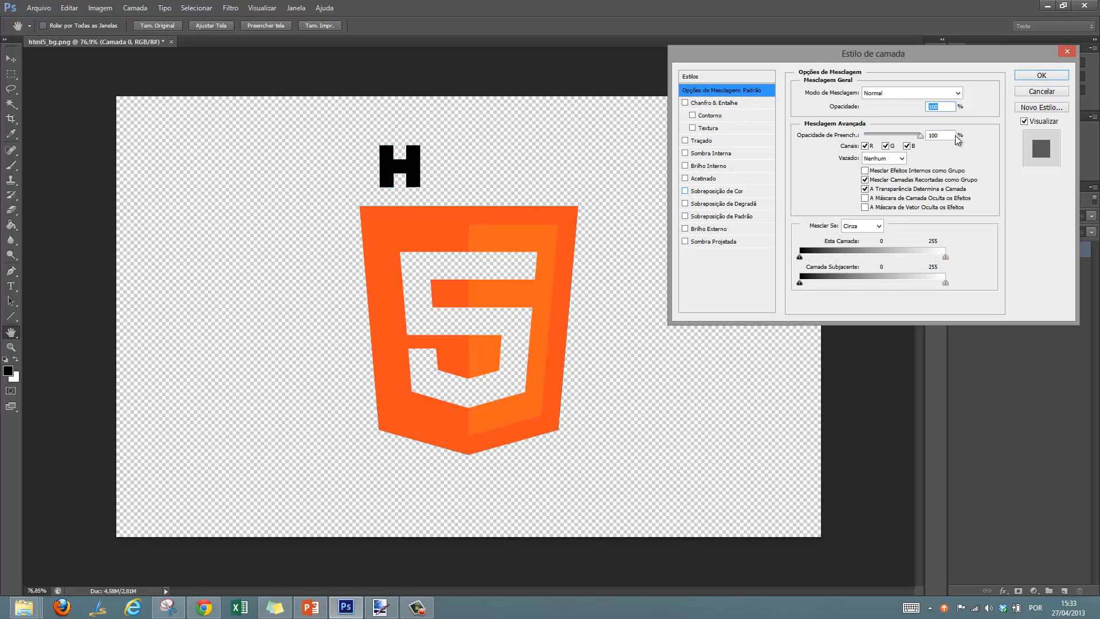
Apply a white (ffffff) Color Overlay style to the logo layer
{"action": "left_click", "coordinate": [710, 190]}
{"action": "left_click", "coordinate": [975, 93]}
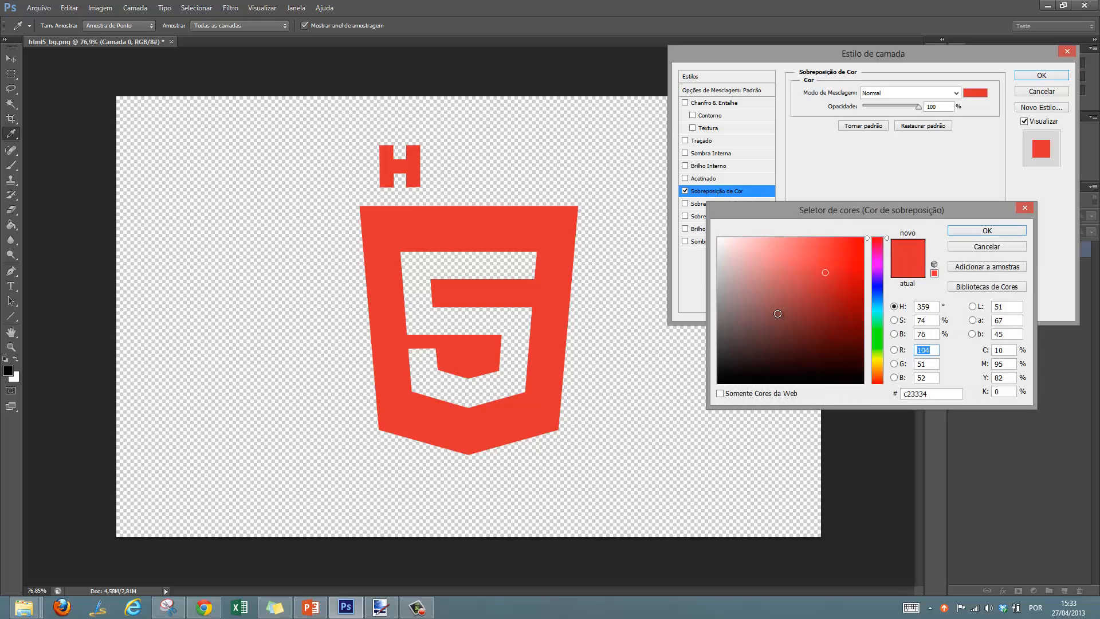
{"action": "left_click", "coordinate": [720, 241]}
{"action": "left_click", "coordinate": [963, 231]}
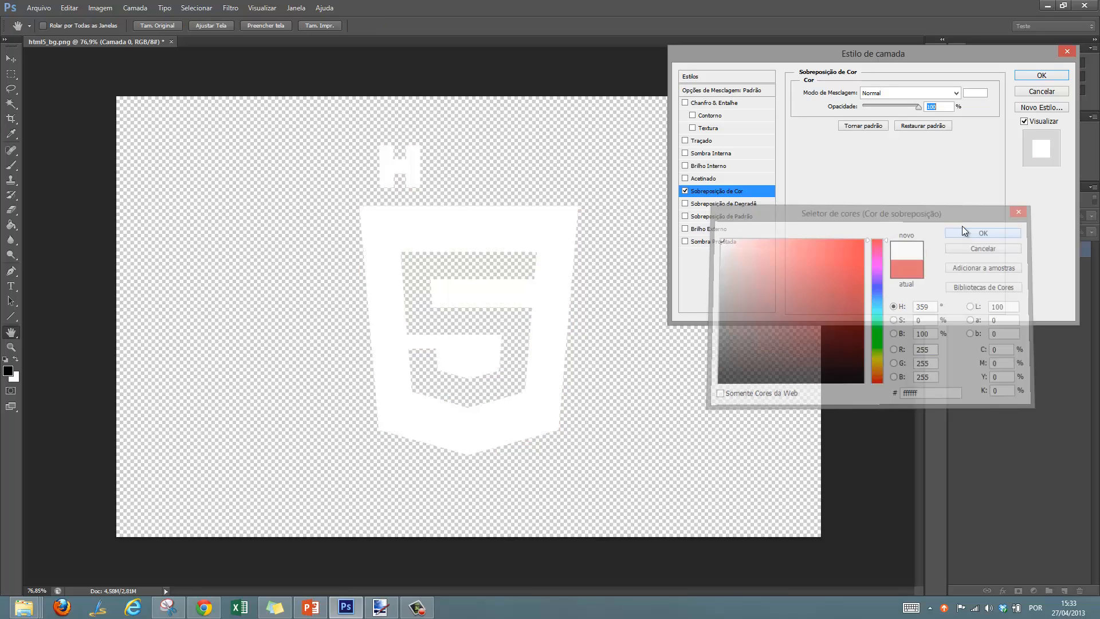
{"action": "left_click", "coordinate": [1043, 77]}
Crop the image closely around the shield, leaving out the letter H
{"action": "left_click", "coordinate": [11, 117]}
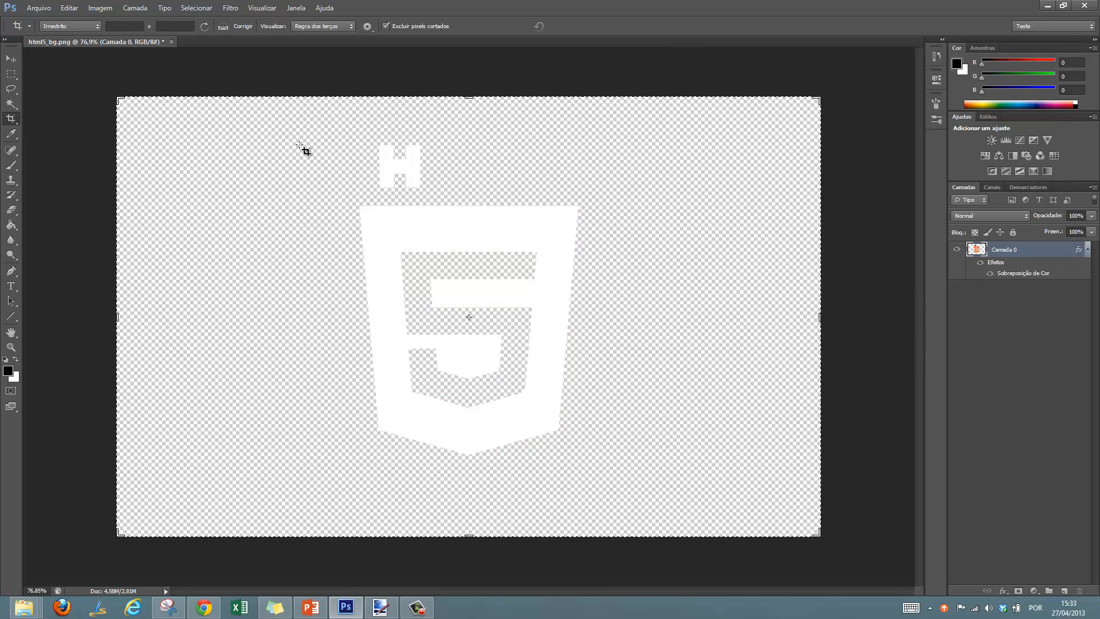
{"action": "left_click_drag", "start_coordinate": [344, 145], "coordinate": [591, 463]}
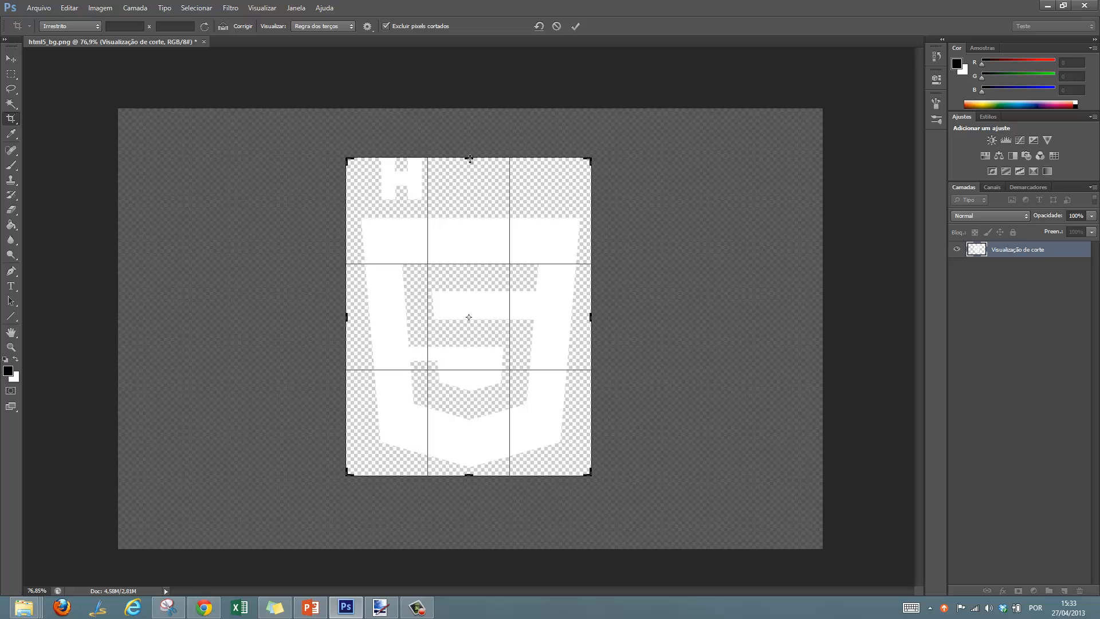
{"action": "left_click_drag", "start_coordinate": [470, 159], "coordinate": [471, 184]}
{"action": "left_click_drag", "start_coordinate": [348, 318], "coordinate": [353, 318]}
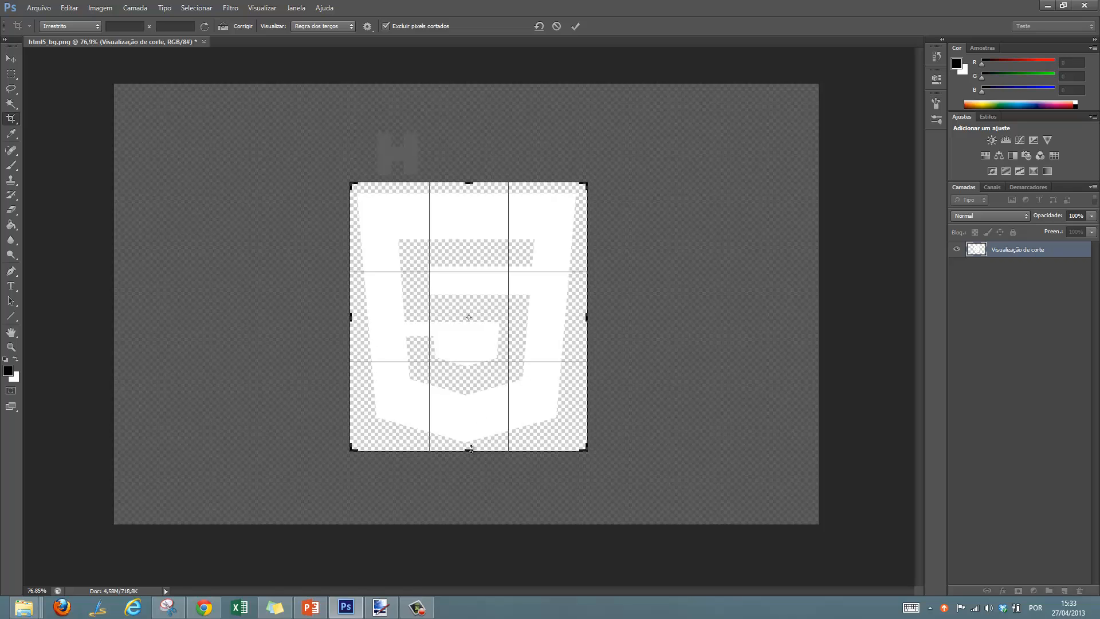
{"action": "left_click_drag", "start_coordinate": [471, 449], "coordinate": [471, 450]}
{"action": "left_click", "coordinate": [576, 27]}
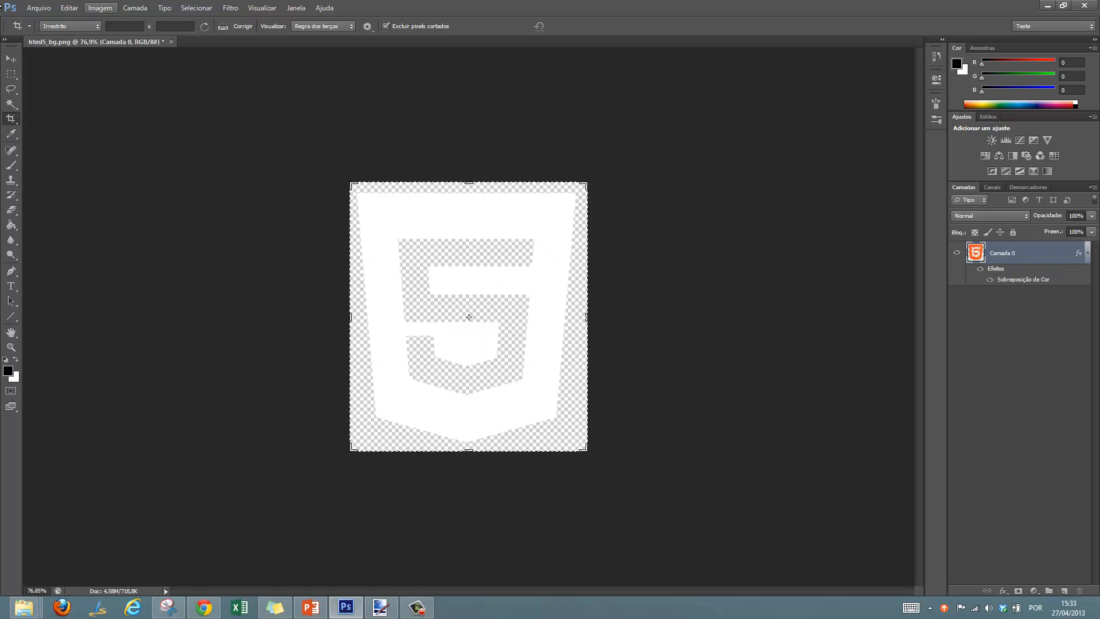
Save the cropped logo to the desktop as HTML5WT3.png in PNG format with no interlacing, copying the file name for reuse
{"action": "left_click", "coordinate": [35, 8]}
{"action": "left_click", "coordinate": [66, 146]}
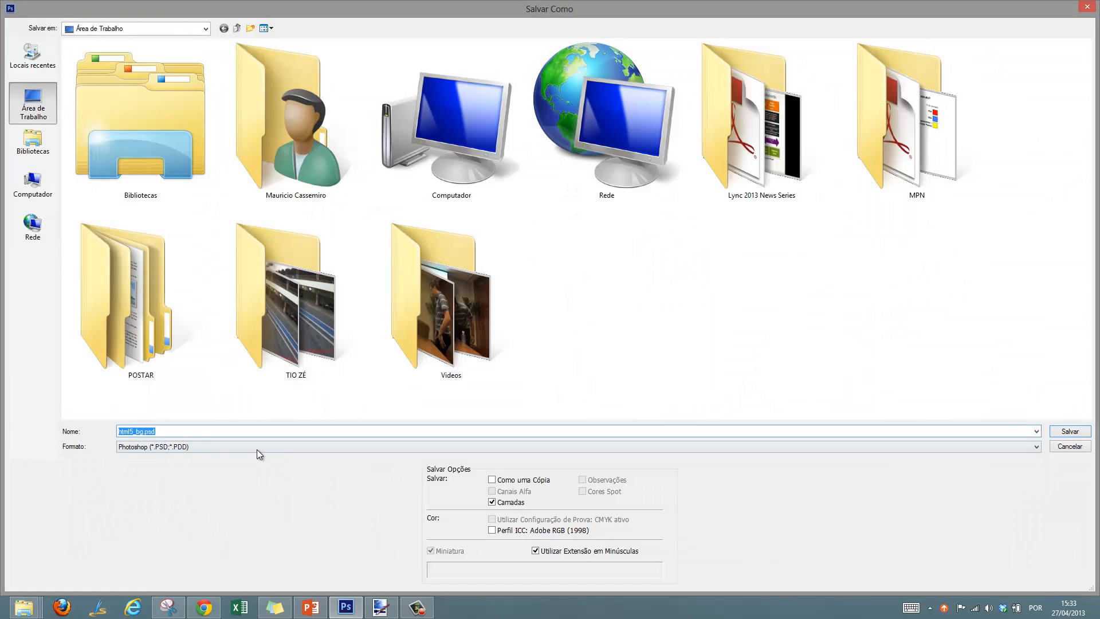
{"action": "left_click", "coordinate": [258, 446]}
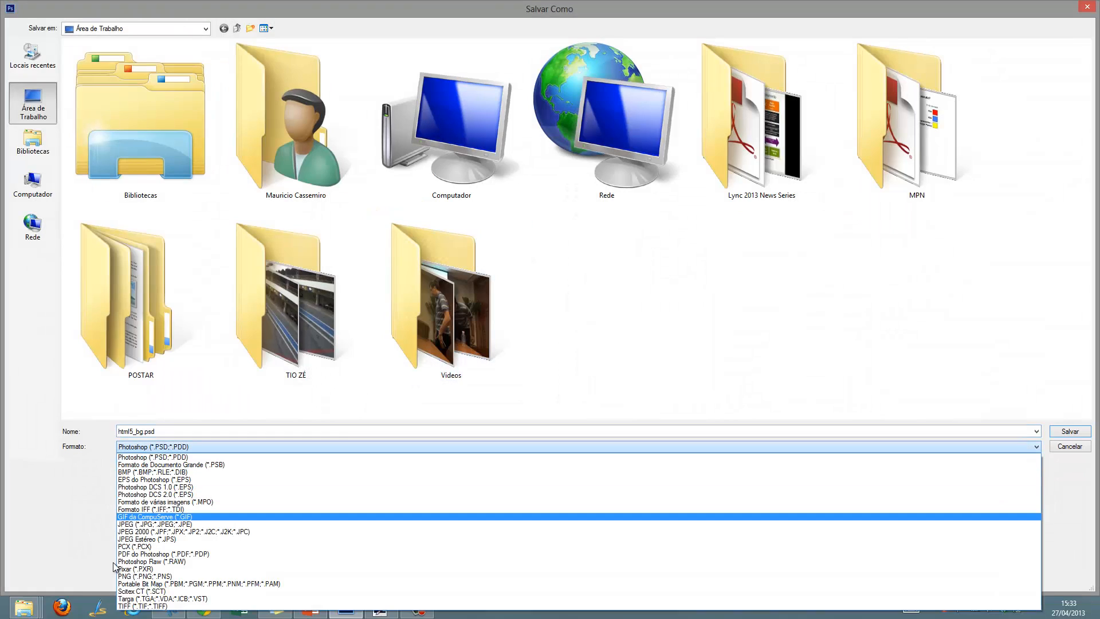
{"action": "left_click", "coordinate": [144, 576]}
{"action": "left_click", "coordinate": [947, 307]}
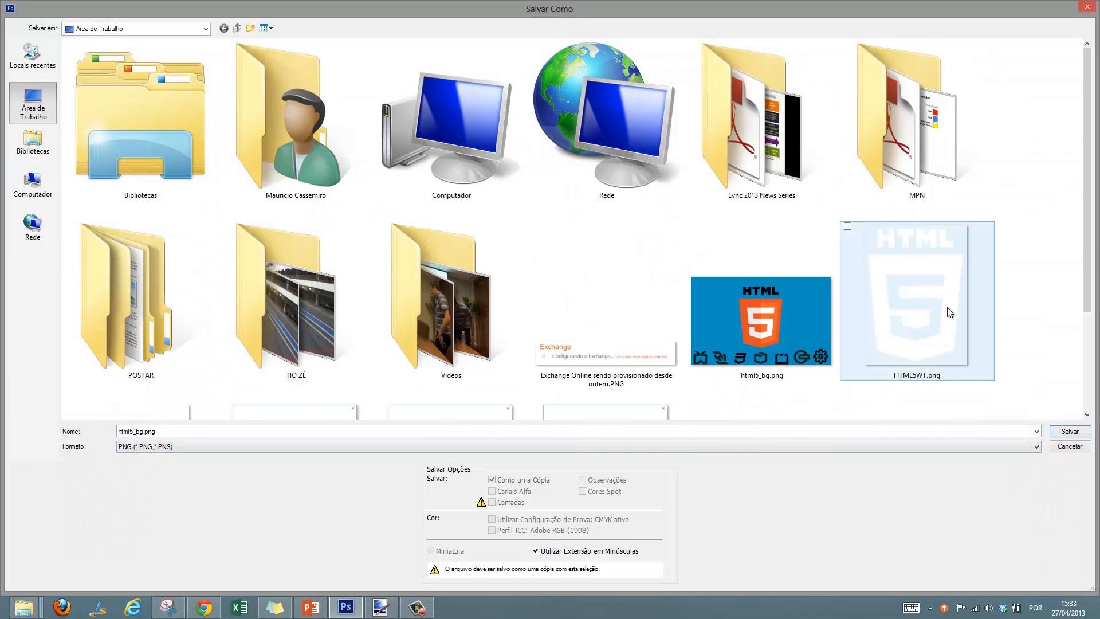
{"action": "left_click", "coordinate": [148, 430]}
{"action": "left_click", "coordinate": [149, 430]}
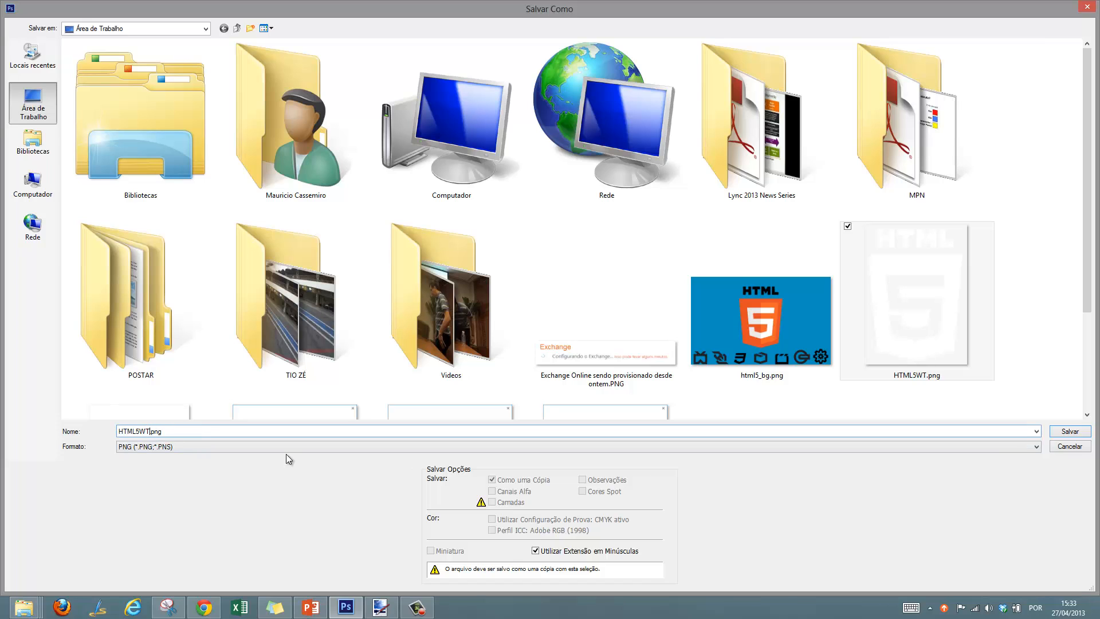
{"action": "type", "text": "3"}
{"action": "key", "text": "ctrl+a"}
{"action": "key", "text": "ctrl+c"}
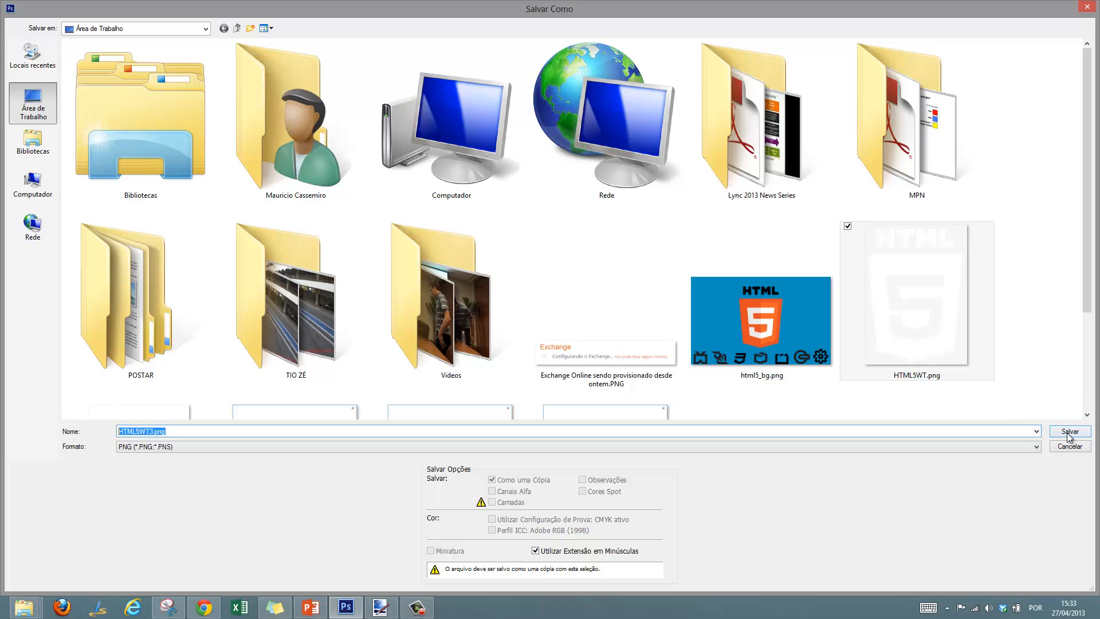
{"action": "left_click", "coordinate": [1069, 432]}
{"action": "left_click", "coordinate": [432, 133]}
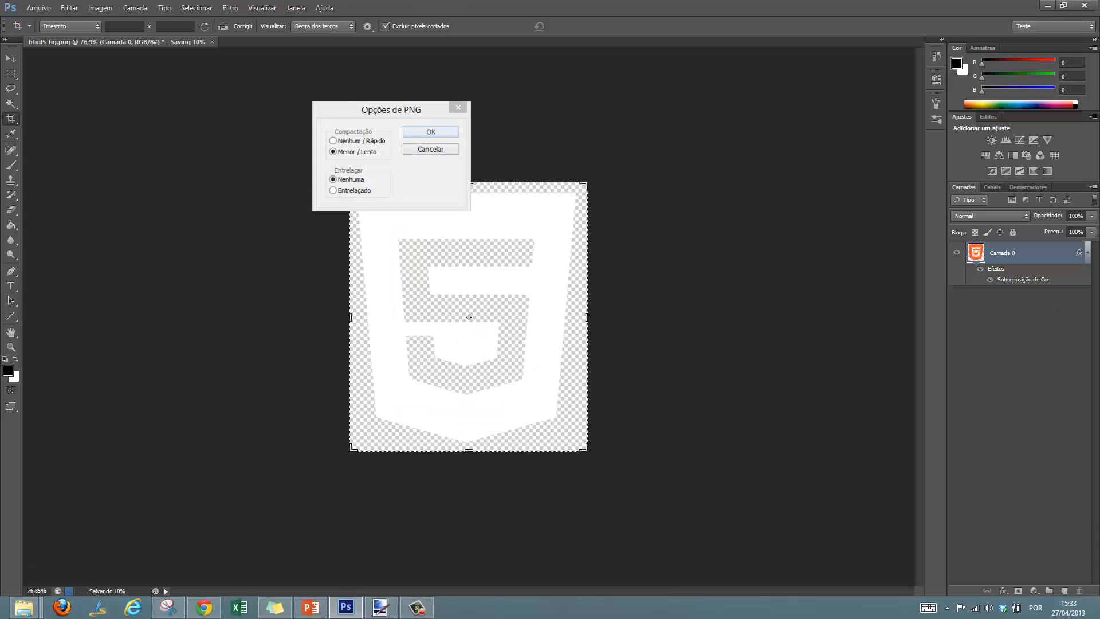
Close the html5_bg.png browser tab and switch to the PowerPoint presentation Produtividade em Ação.pptx
{"action": "left_click", "coordinate": [1048, 6]}
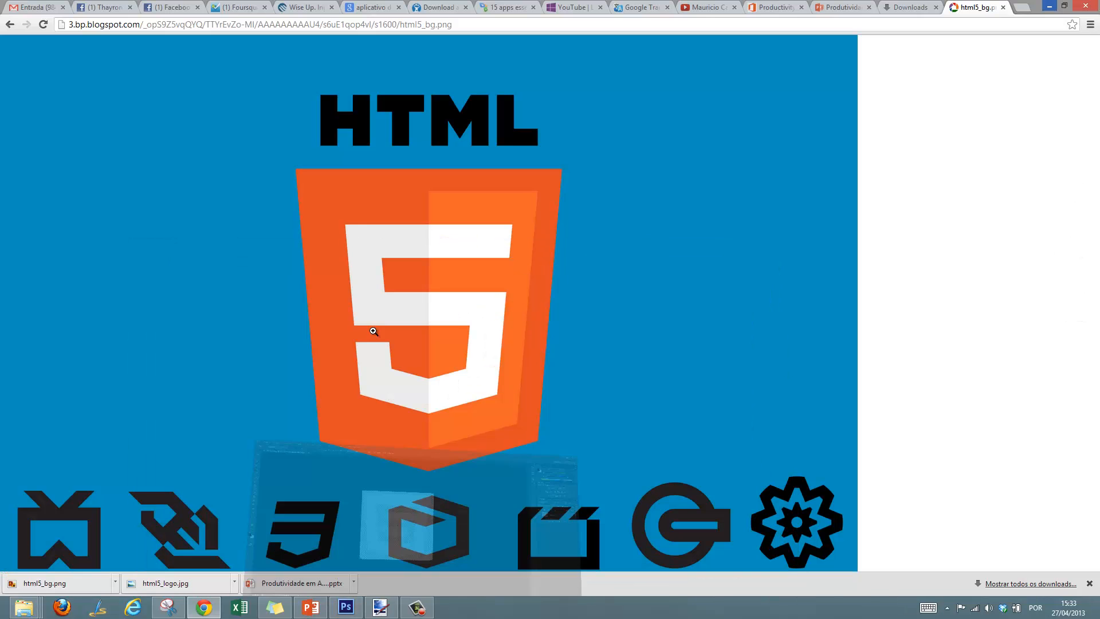
{"action": "left_click", "coordinate": [1004, 7]}
{"action": "left_click", "coordinate": [204, 608]}
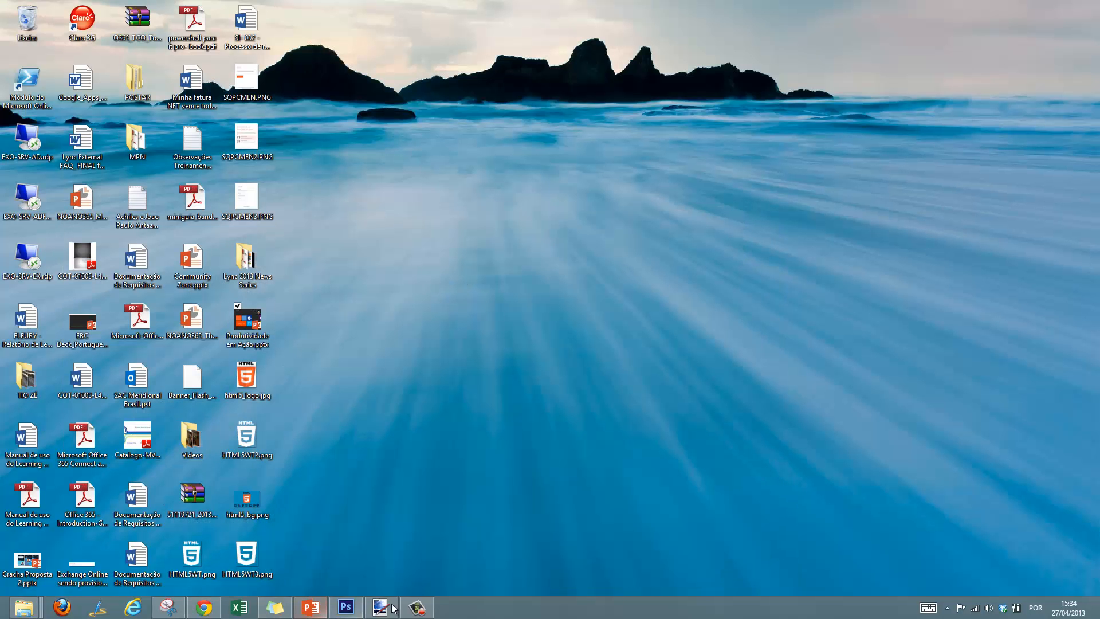
{"action": "left_click", "coordinate": [312, 607]}
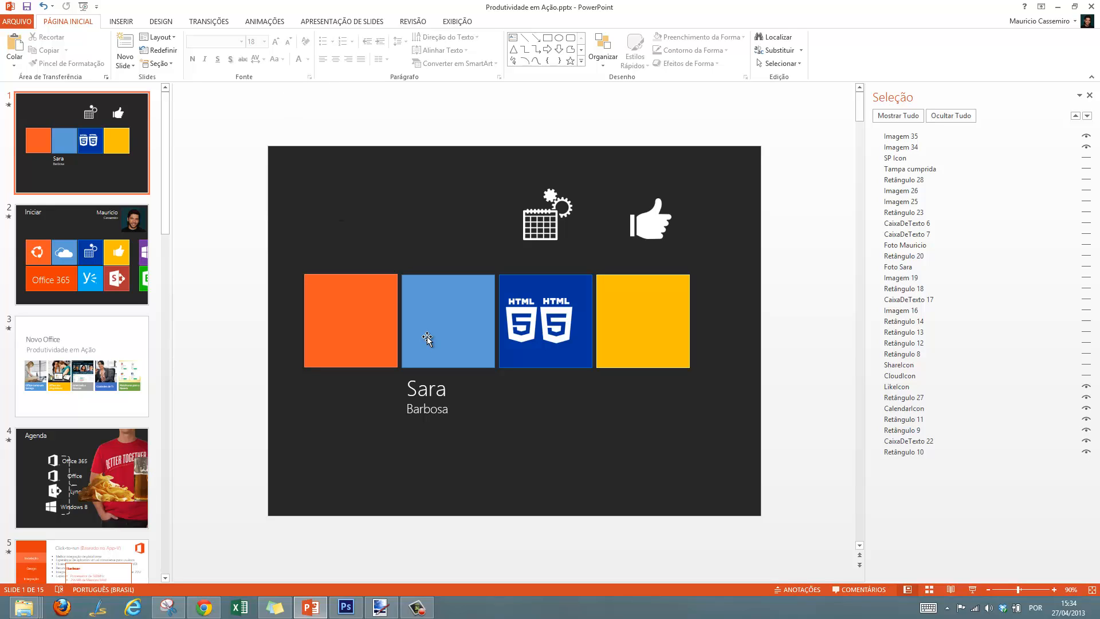
Insert the picture HTML5WT3.png from the desktop into slide 1
{"action": "left_click", "coordinate": [121, 22]}
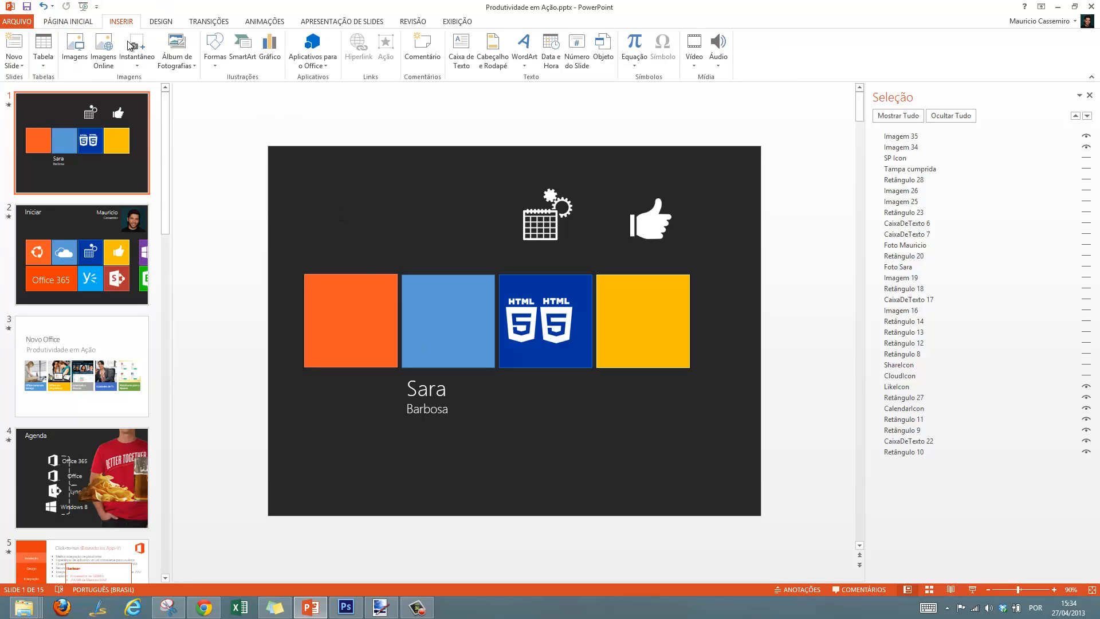
{"action": "left_click", "coordinate": [75, 49]}
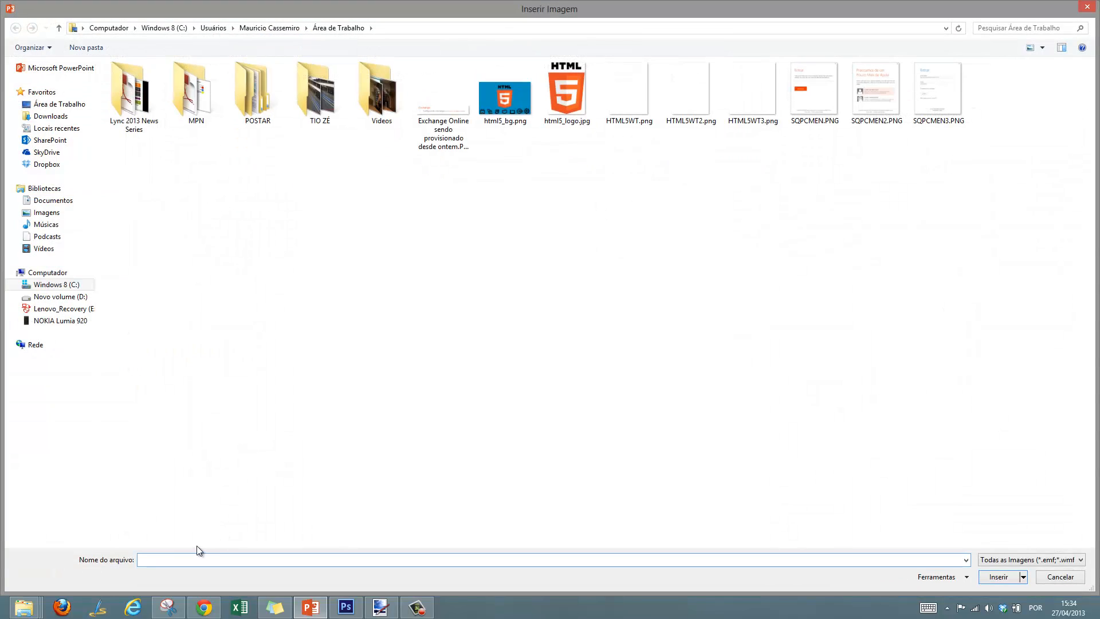
{"action": "key", "text": "ctrl+v"}
{"action": "left_click", "coordinate": [998, 582]}
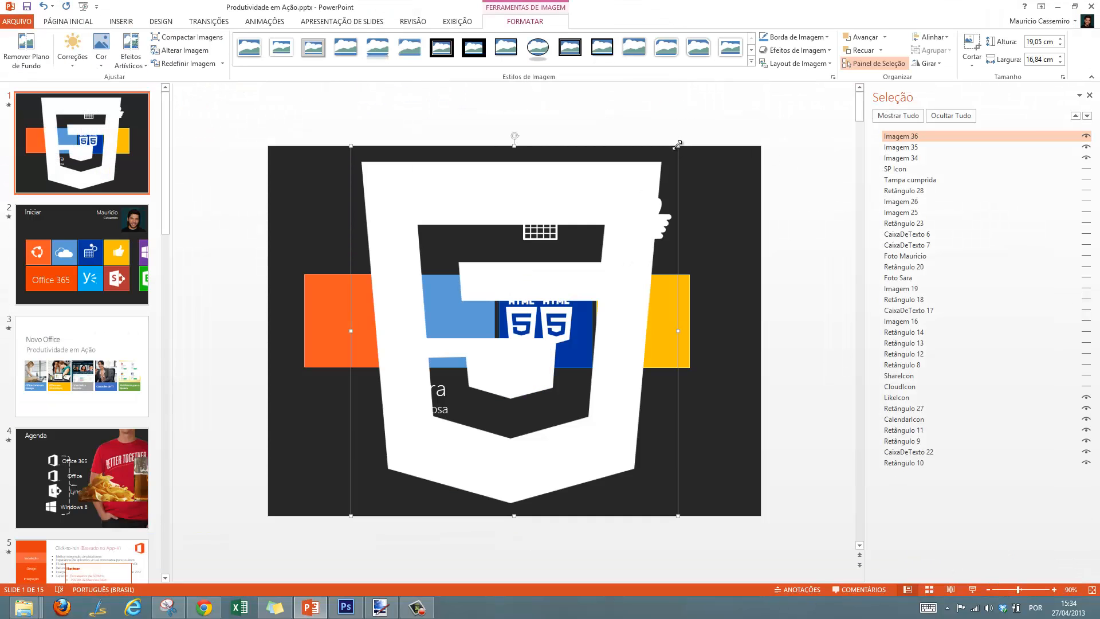
Shrink the inserted shield to 2.1 cm high by 1.85 cm wide and align it just right of the two HTML5 logos
{"action": "left_click_drag", "start_coordinate": [678, 146], "coordinate": [594, 322]}
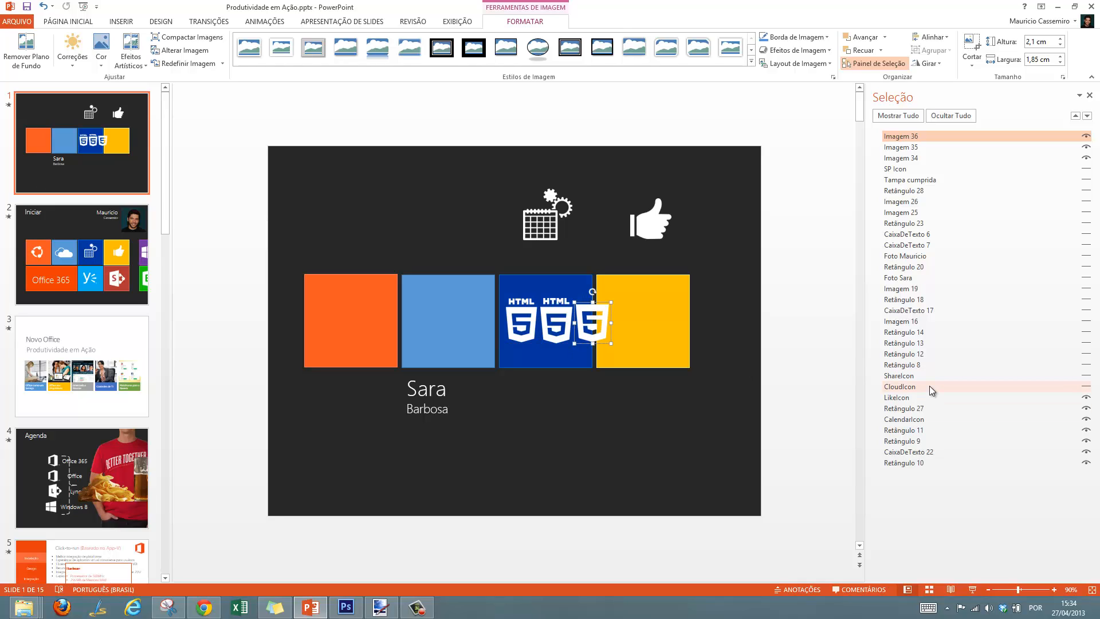
{"action": "key", "text": "ctrl+Down"}
{"action": "key", "text": "ctrl+Down"}
{"action": "key", "text": "ctrl+Left"}
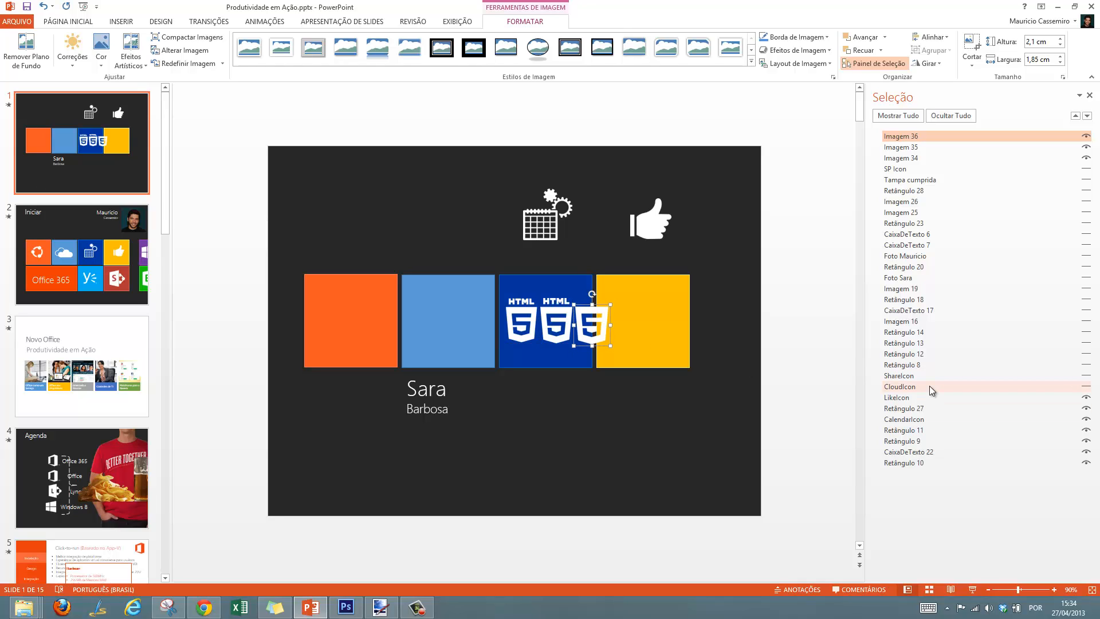
{"action": "key", "text": "ctrl+Right"}
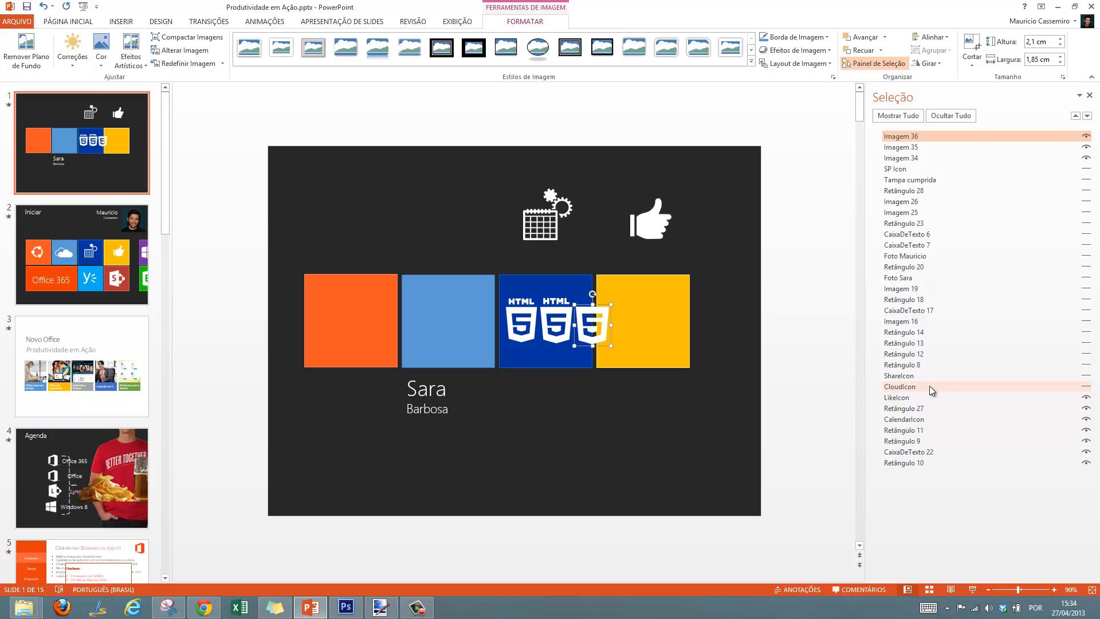
{"action": "left_click", "coordinate": [781, 370]}
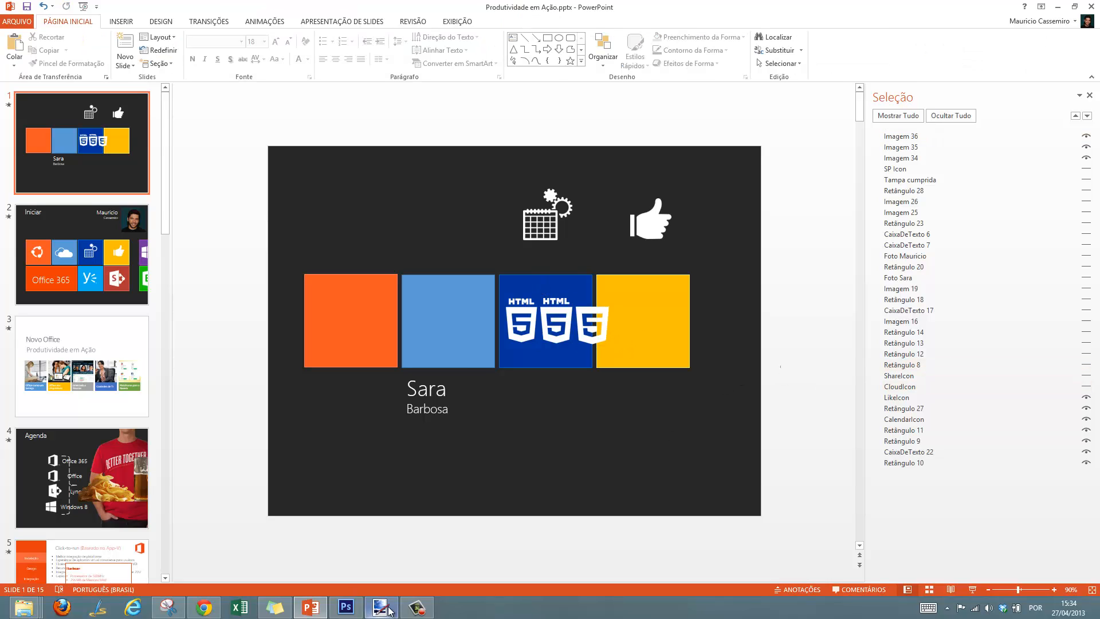
Switch to Paint.NET
{"action": "left_click", "coordinate": [347, 609]}
{"action": "left_click", "coordinate": [347, 609]}
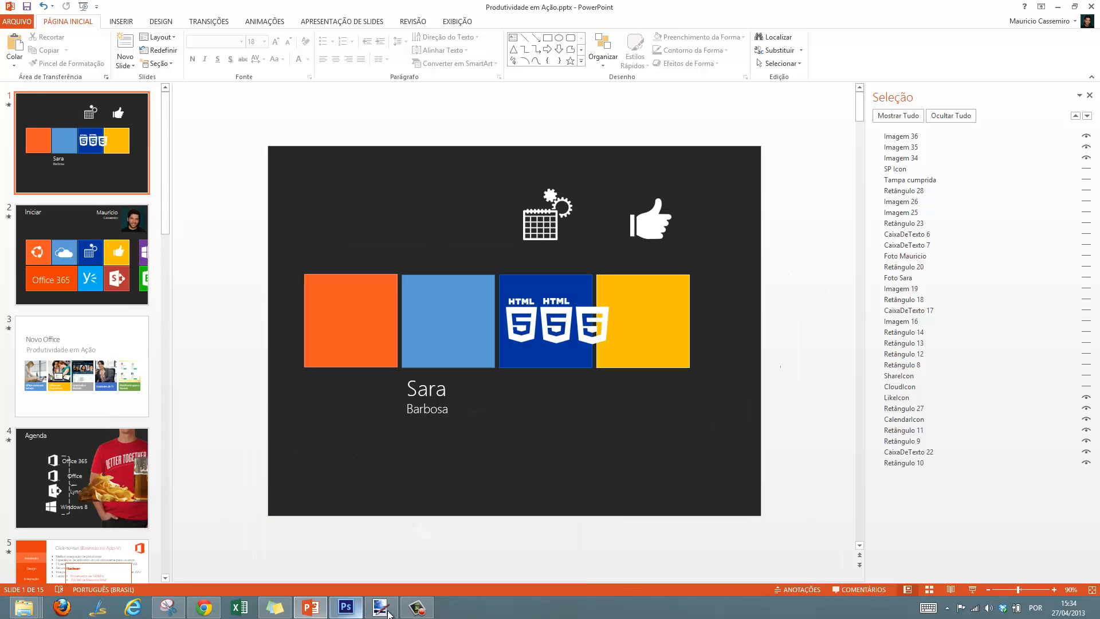
{"action": "left_click", "coordinate": [381, 607]}
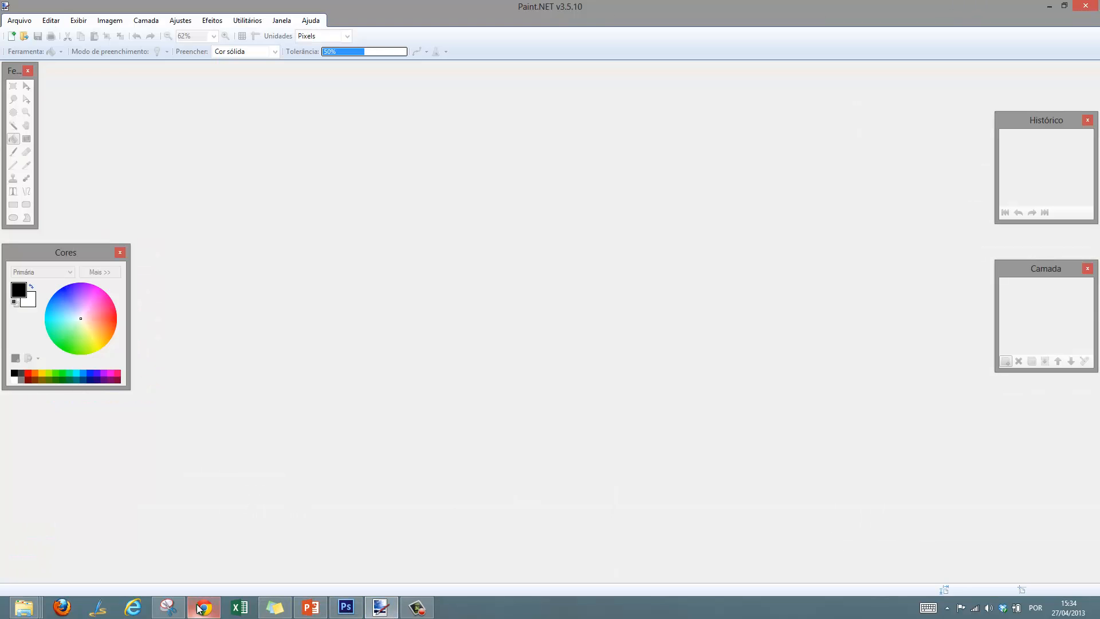
Switch to Chrome and open the web address paint.net
{"action": "mouse_move", "coordinate": [199, 609]}
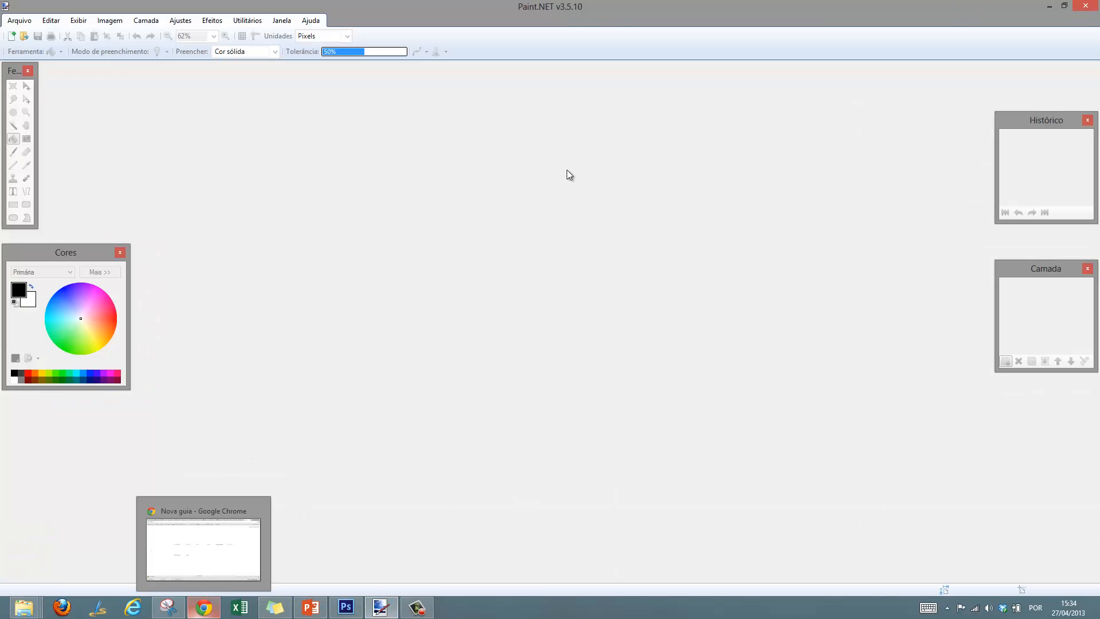
{"action": "left_click", "coordinate": [218, 609]}
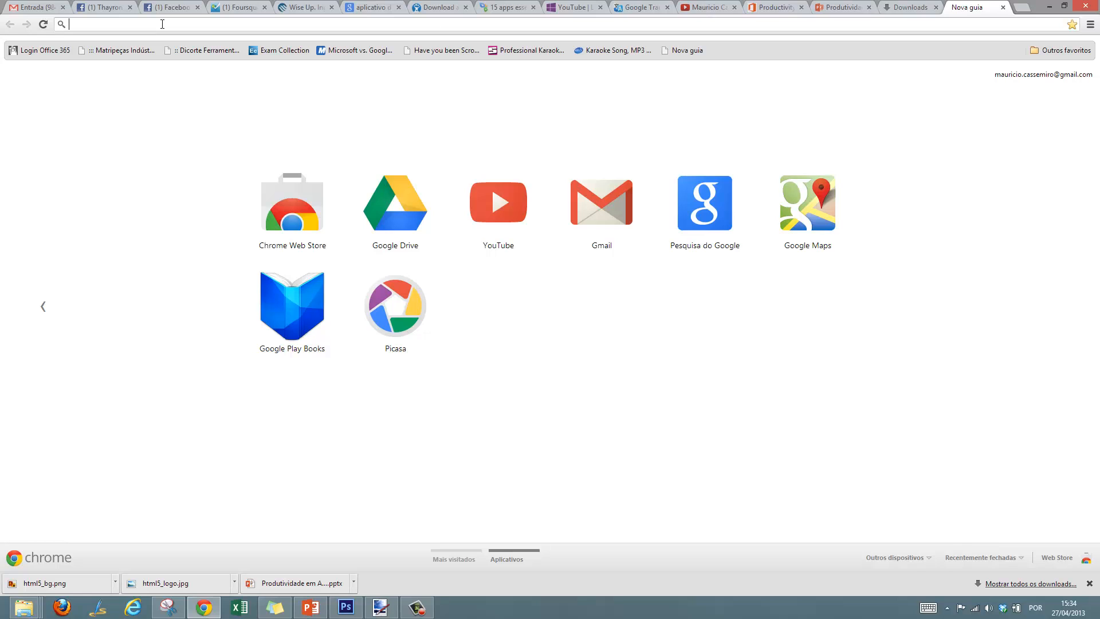
{"action": "type", "text": "paint"}
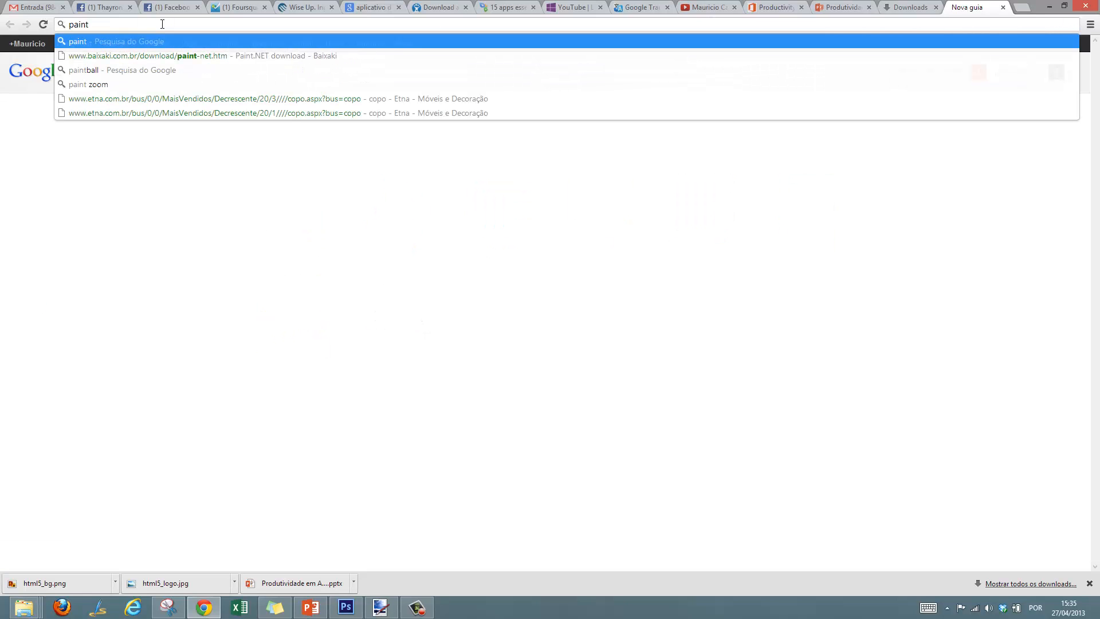
{"action": "type", "text": ".net"}
{"action": "key", "text": "Return"}
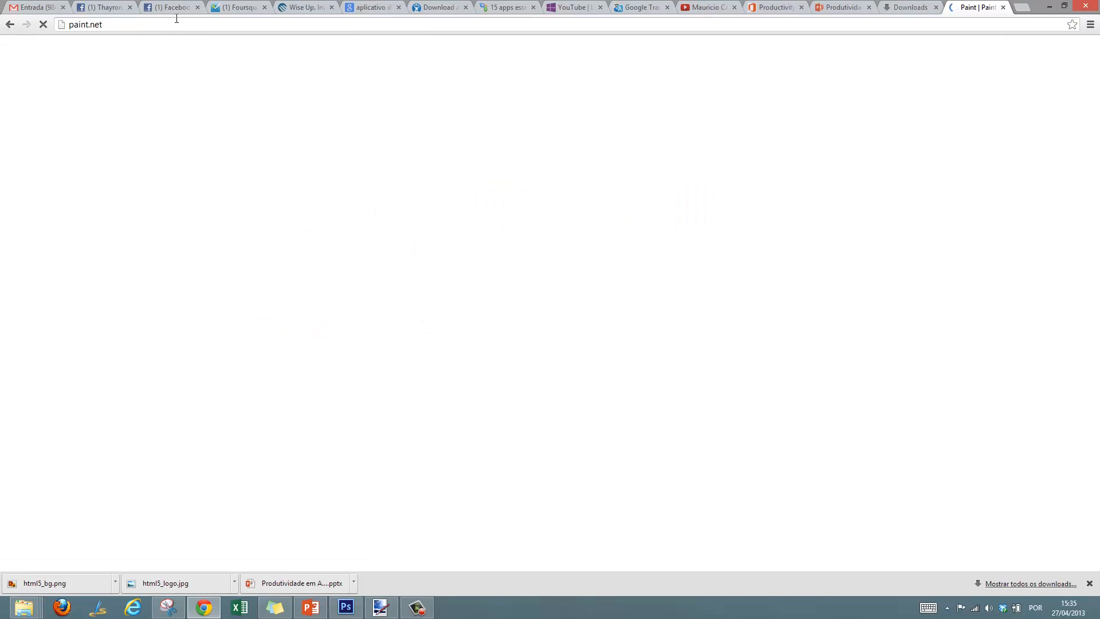
Search Google Images for "html 5 logo"
{"action": "left_click_drag", "start_coordinate": [125, 24], "coordinate": [67, 26]}
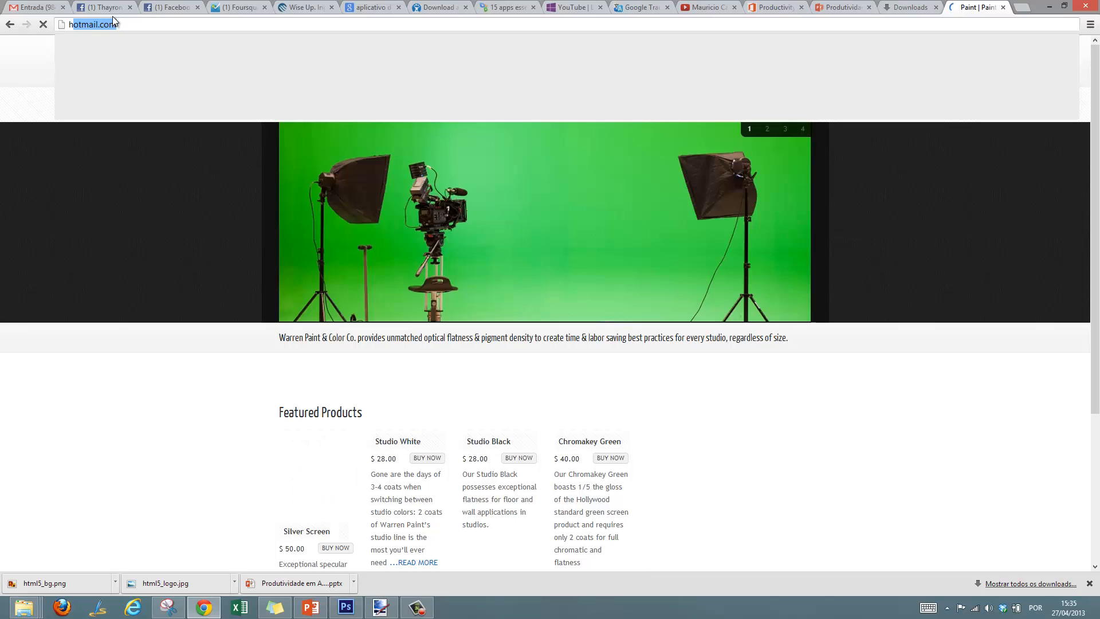
{"action": "type", "text": "html h"}
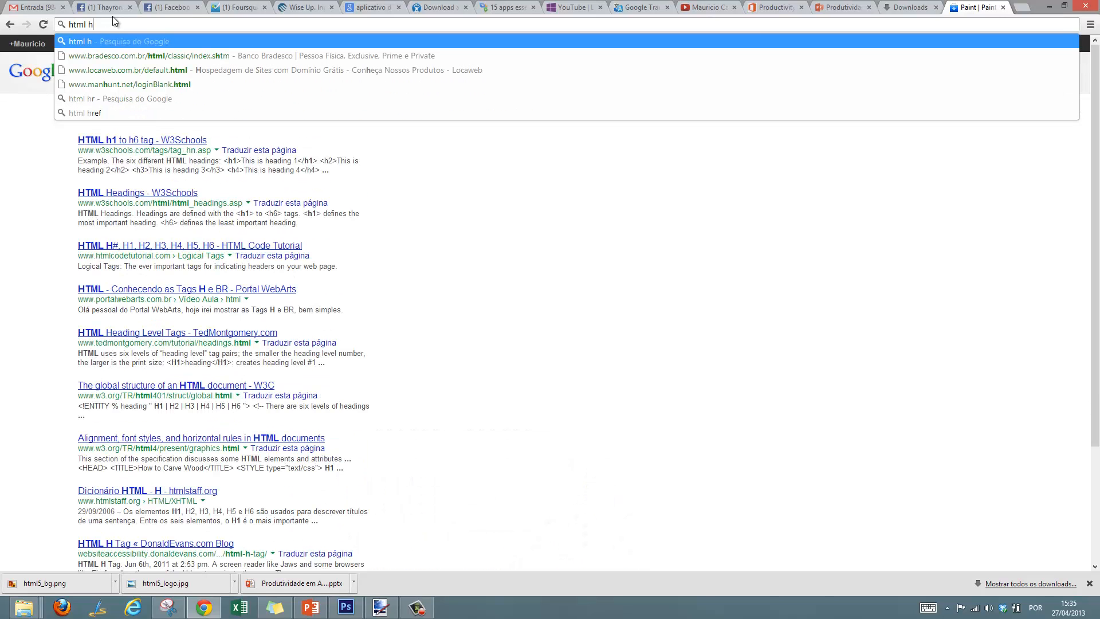
{"action": "key", "text": "BackSpace"}
{"action": "type", "text": "5 logo"}
{"action": "key", "text": "Return"}
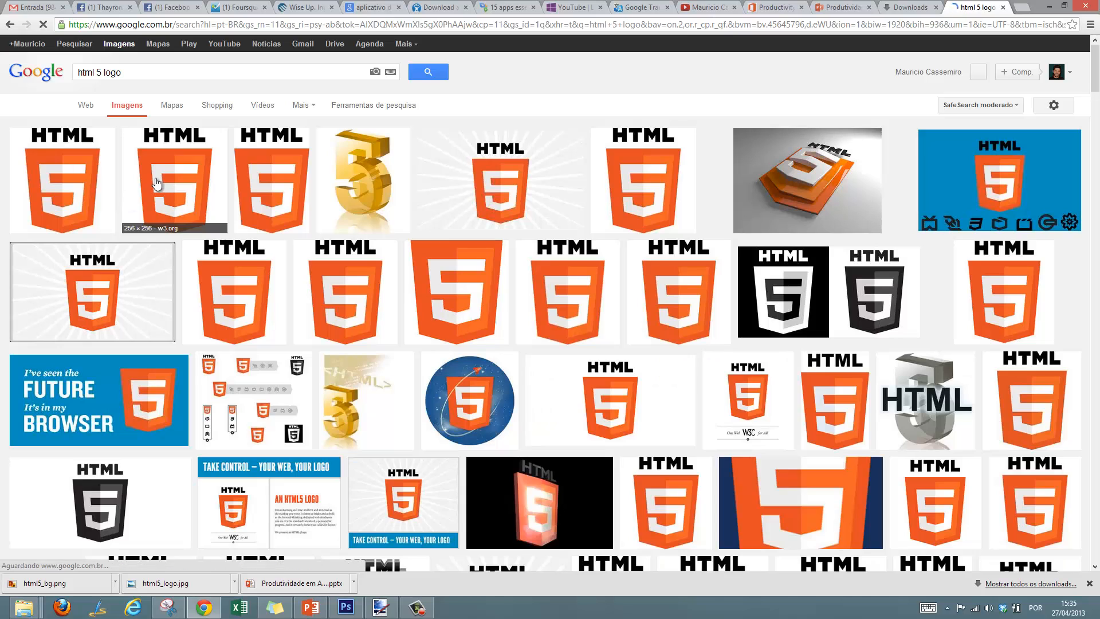
Limit the image results to large sizes and open the original 1137 × 1600 HTML5 logo from bestuipsd.blogspot.com
{"action": "left_click", "coordinate": [373, 108]}
{"action": "left_click", "coordinate": [94, 127]}
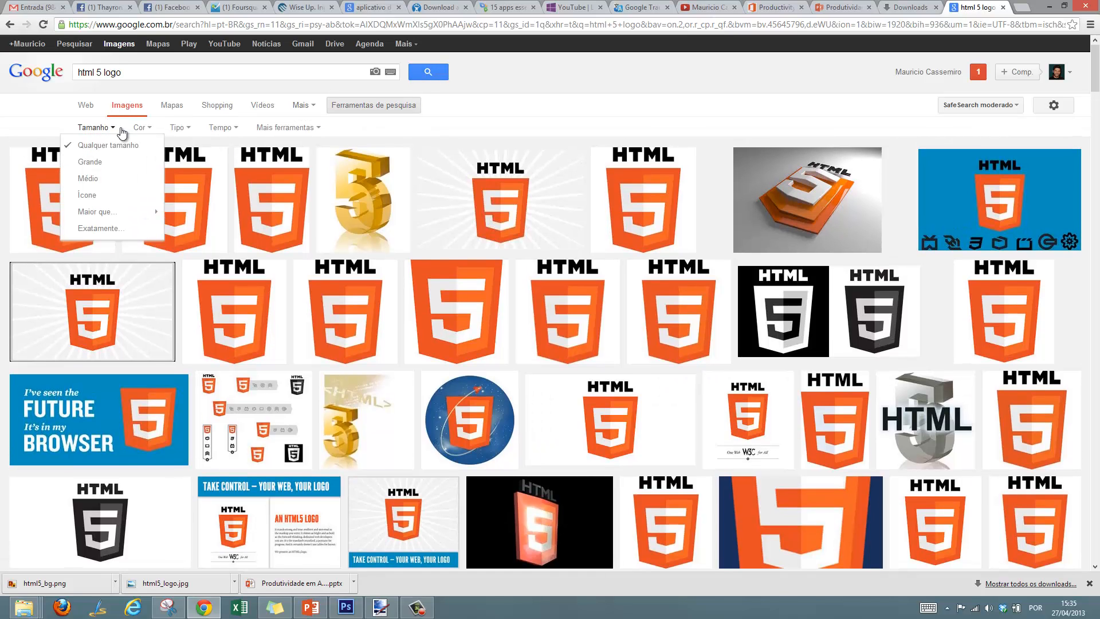
{"action": "left_click", "coordinate": [110, 163]}
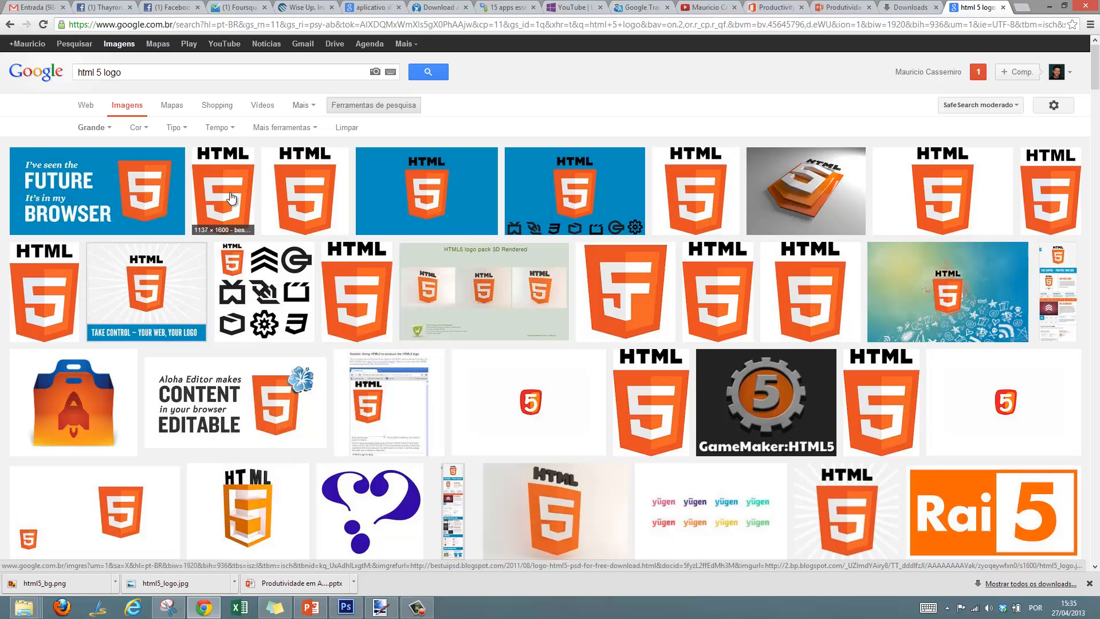
{"action": "left_click", "coordinate": [231, 199]}
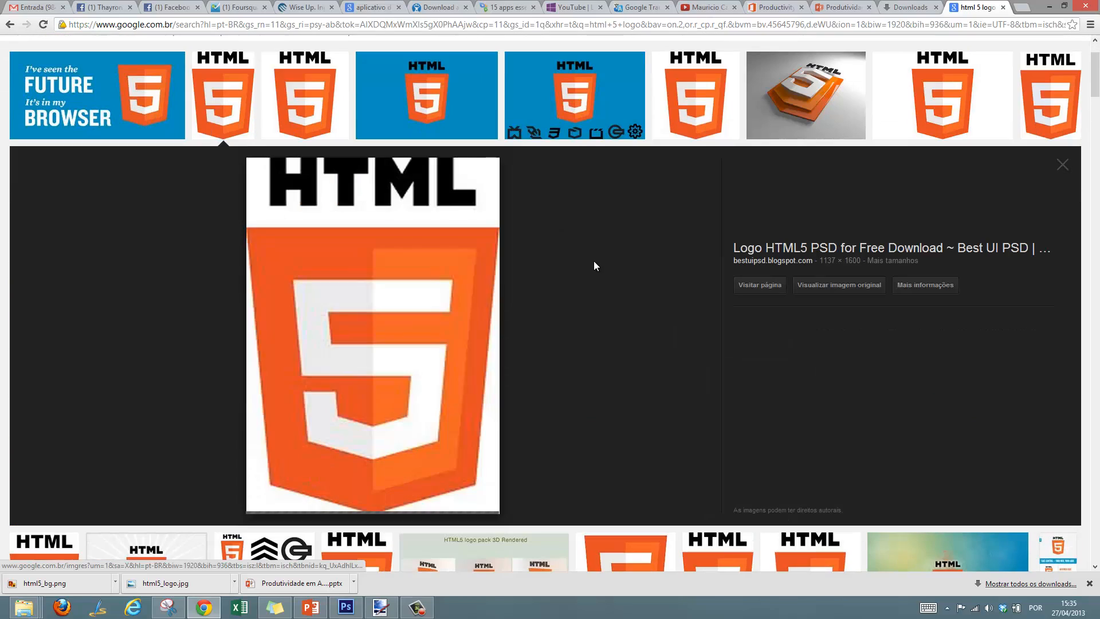
{"action": "left_click", "coordinate": [840, 287]}
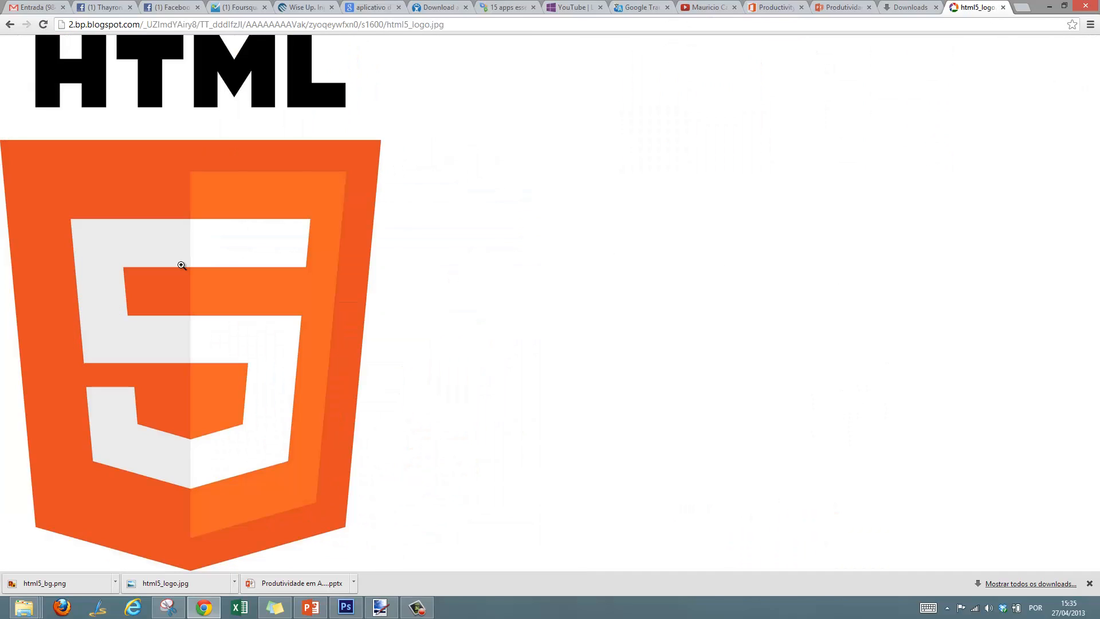
Switch back to Paint.NET and open html5_logo.jpg from the desktop
{"action": "left_click", "coordinate": [1050, 7]}
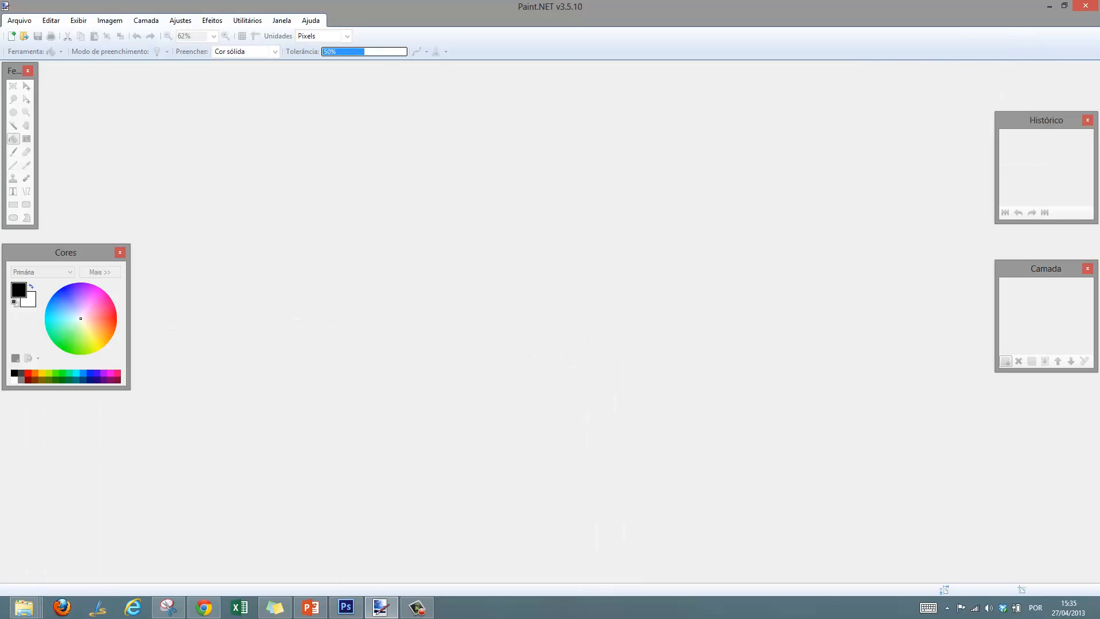
{"action": "left_click", "coordinate": [310, 607]}
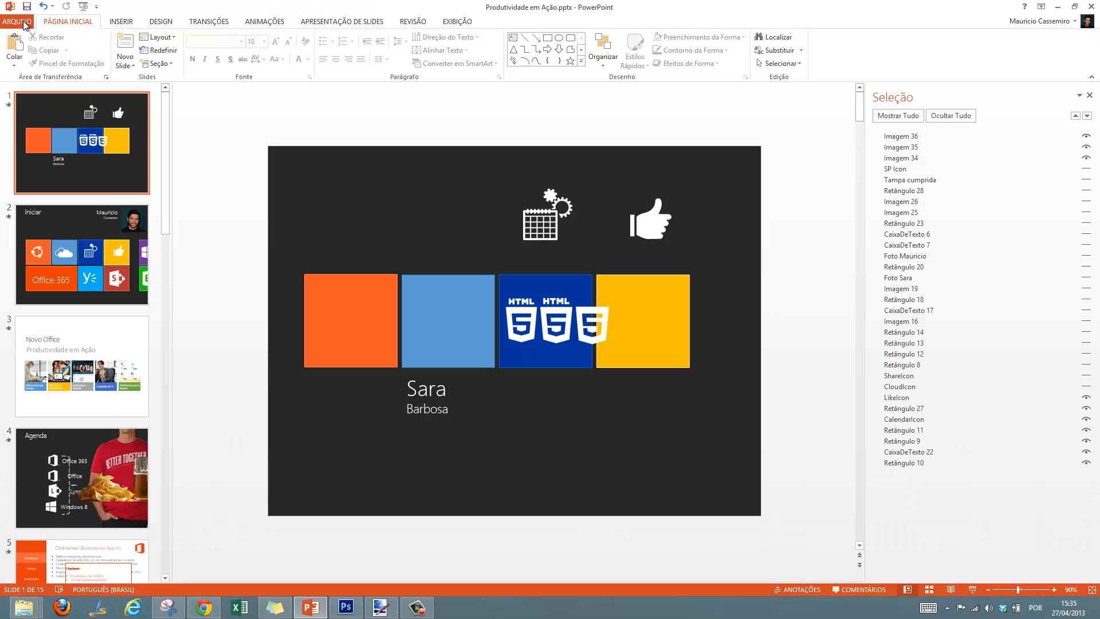
{"action": "left_click", "coordinate": [381, 607]}
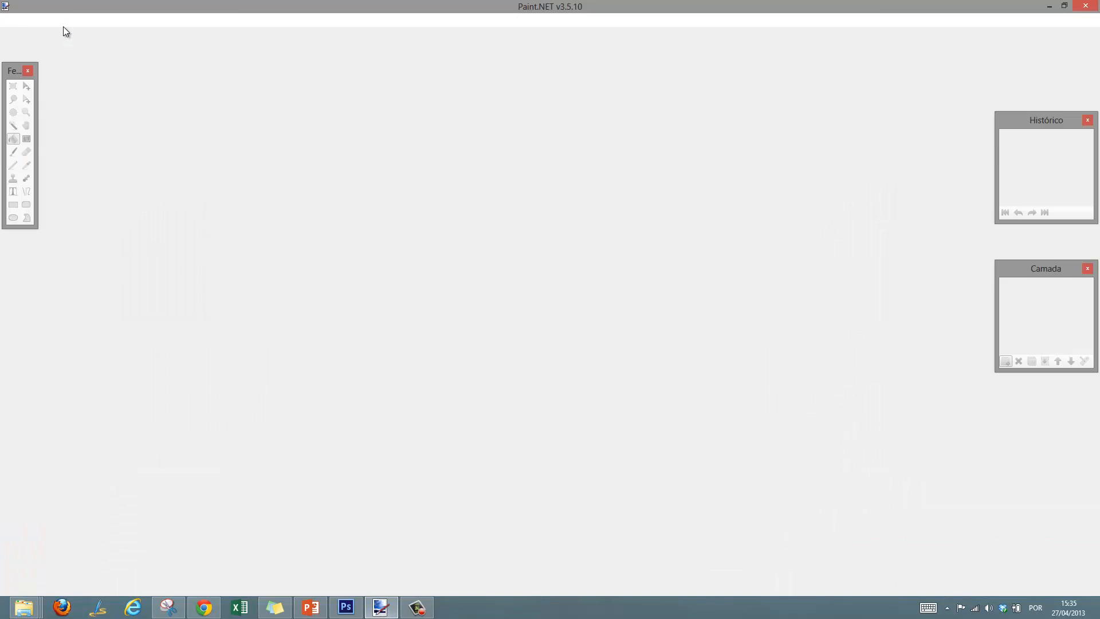
{"action": "left_click", "coordinate": [25, 38]}
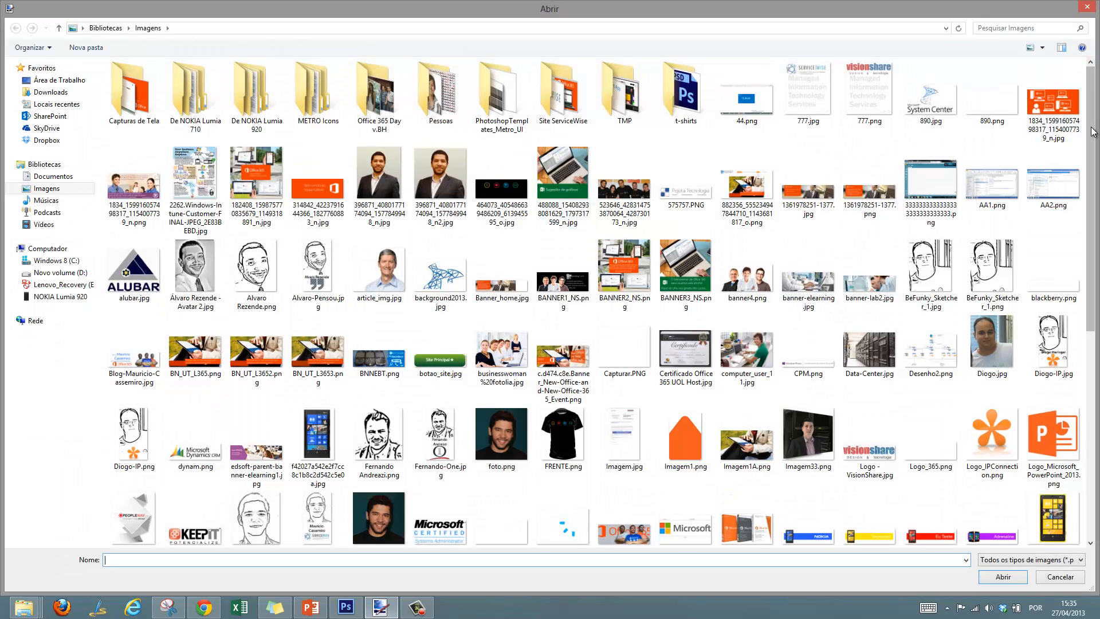
{"action": "left_click_drag", "start_coordinate": [1093, 132], "coordinate": [1097, 104]}
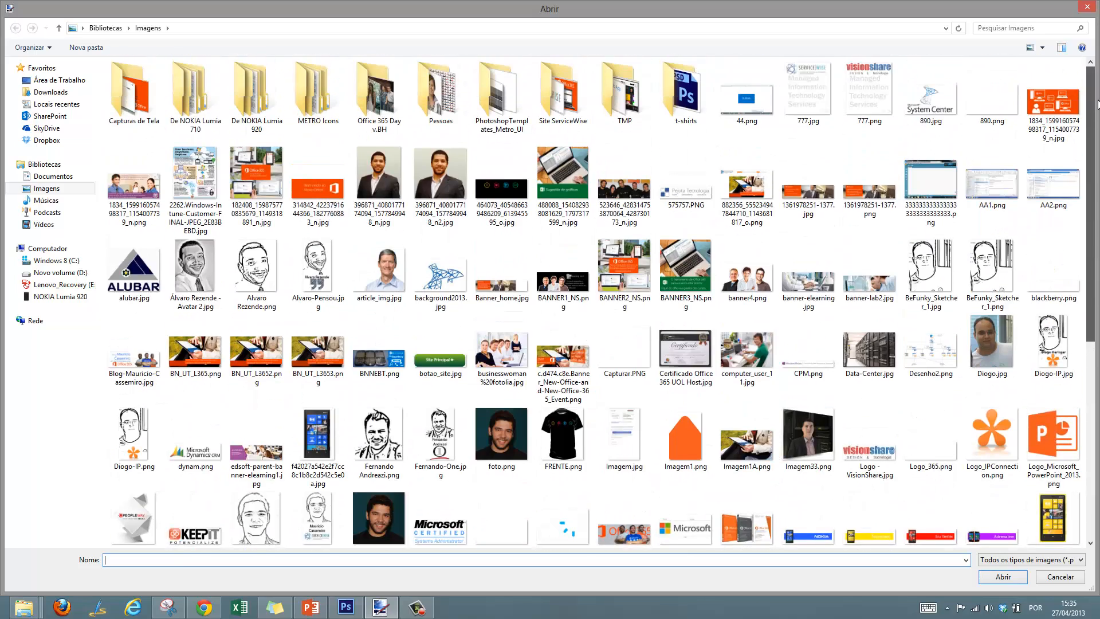
{"action": "left_click", "coordinate": [58, 80]}
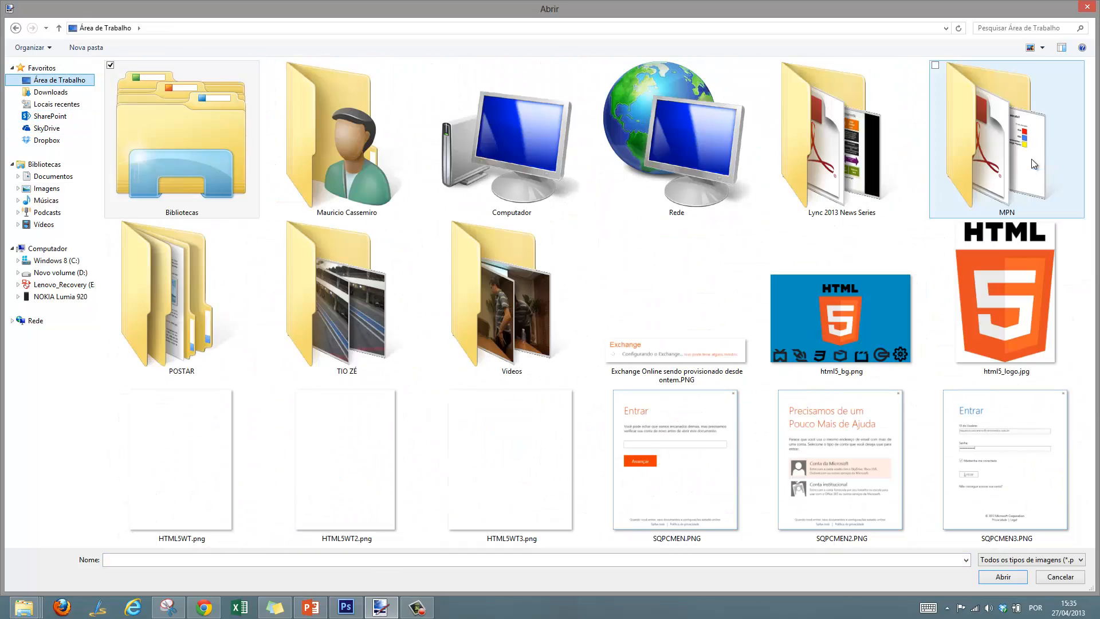
{"action": "left_click", "coordinate": [1011, 333]}
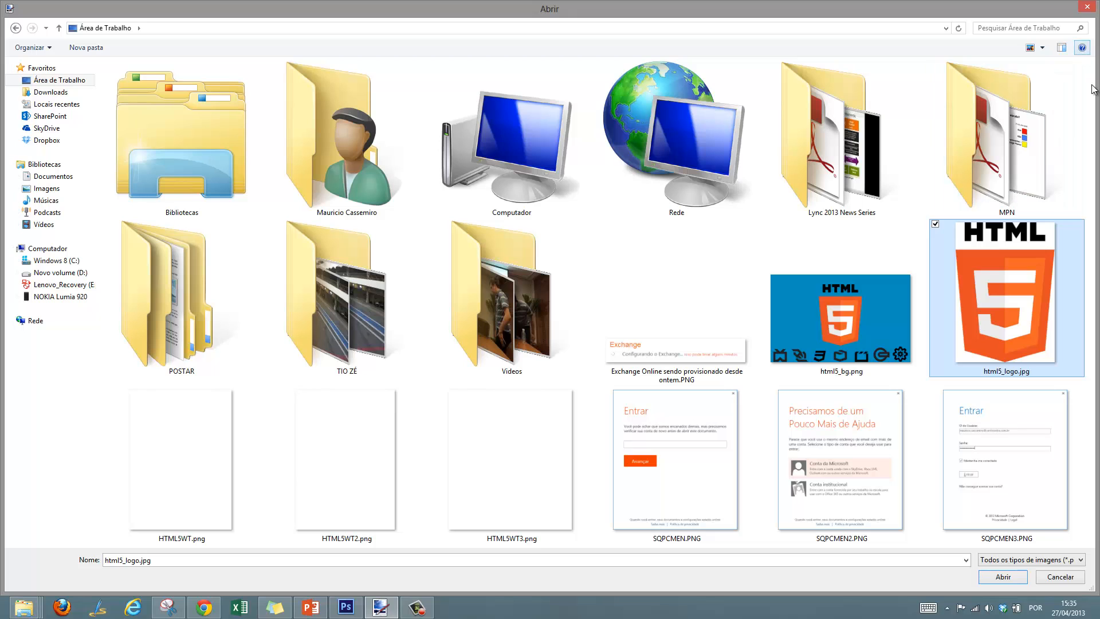
{"action": "left_click", "coordinate": [1003, 578]}
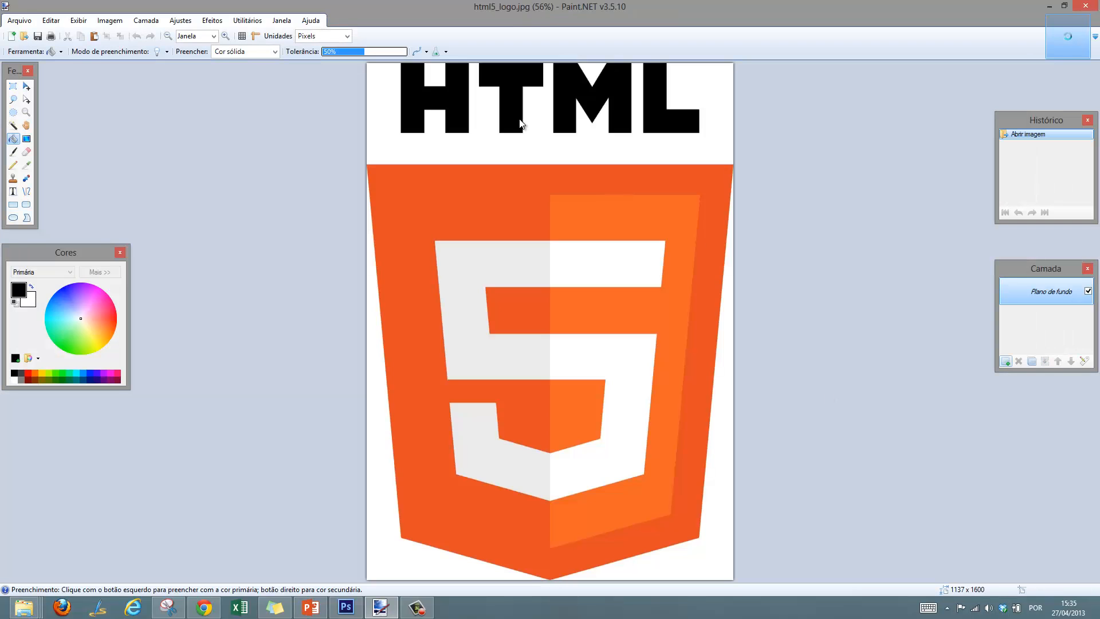
Select the white background around the HTML lettering with the Magic Wand, setting the tolerance to 20%
{"action": "left_click", "coordinate": [13, 126]}
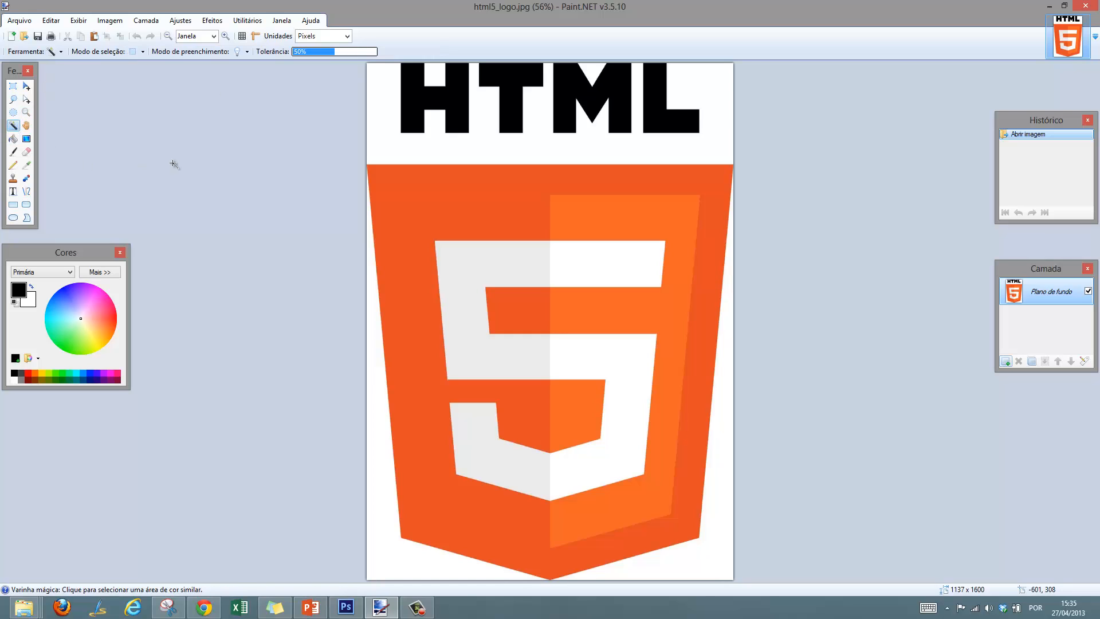
{"action": "left_click", "coordinate": [470, 141]}
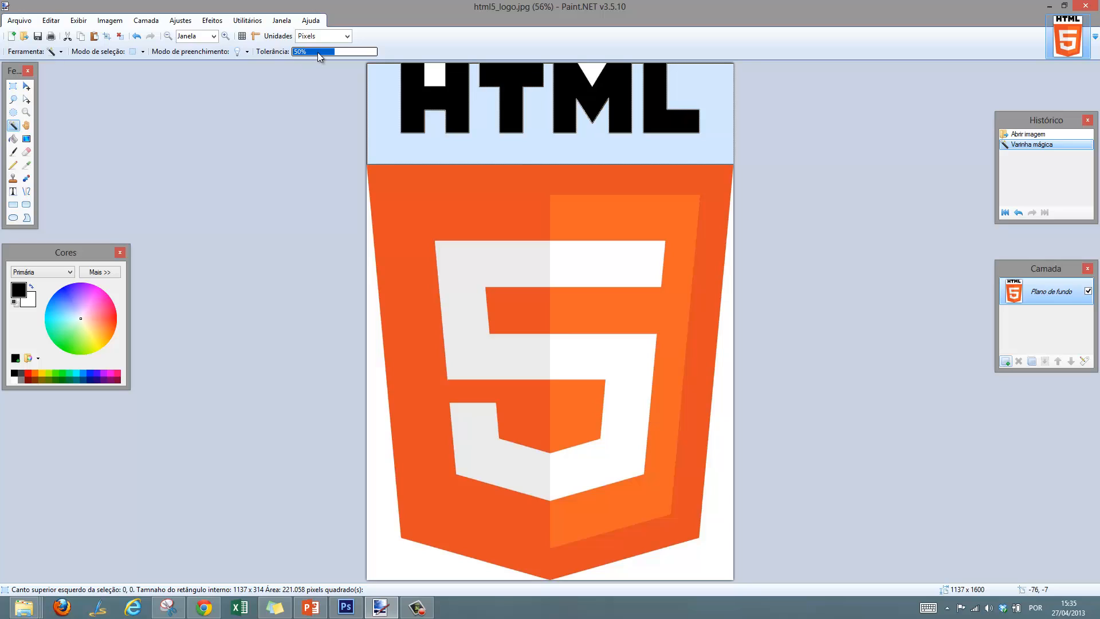
{"action": "mouse_move", "coordinate": [318, 52]}
{"action": "left_mouse_down"}
{"action": "mouse_move", "coordinate": [293, 56]}
{"action": "mouse_move", "coordinate": [312, 53]}
{"action": "left_mouse_up"}
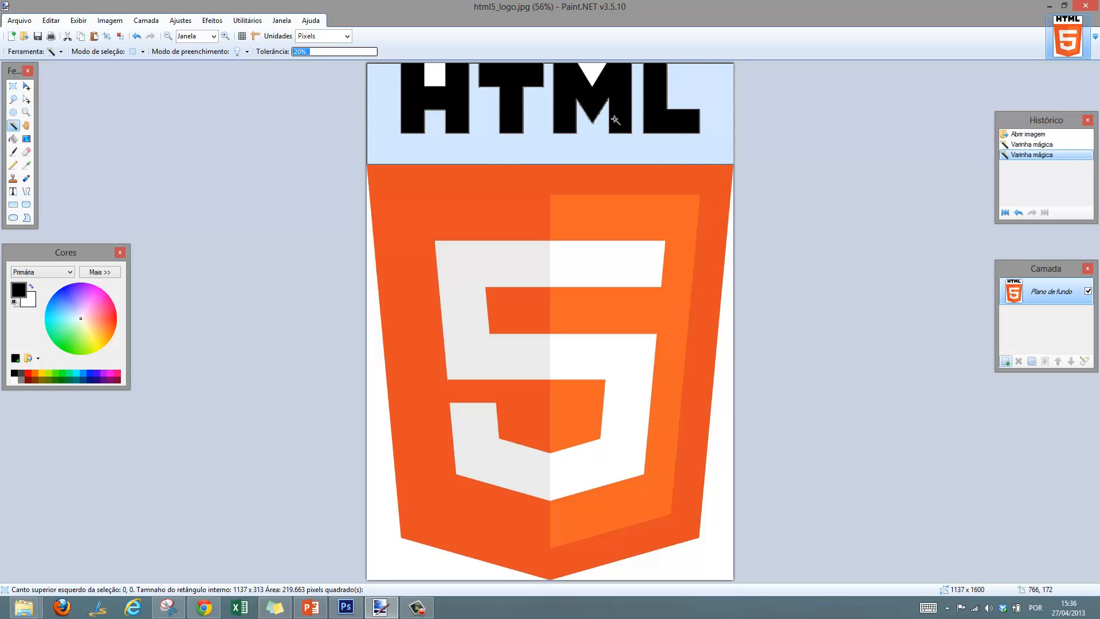
Examine the selection edges up close along the diagonals of the letter M for stray unselected pixels
{"action": "scroll", "coordinate": [615, 119], "scroll_direction": "up", "scroll_amount": 8}
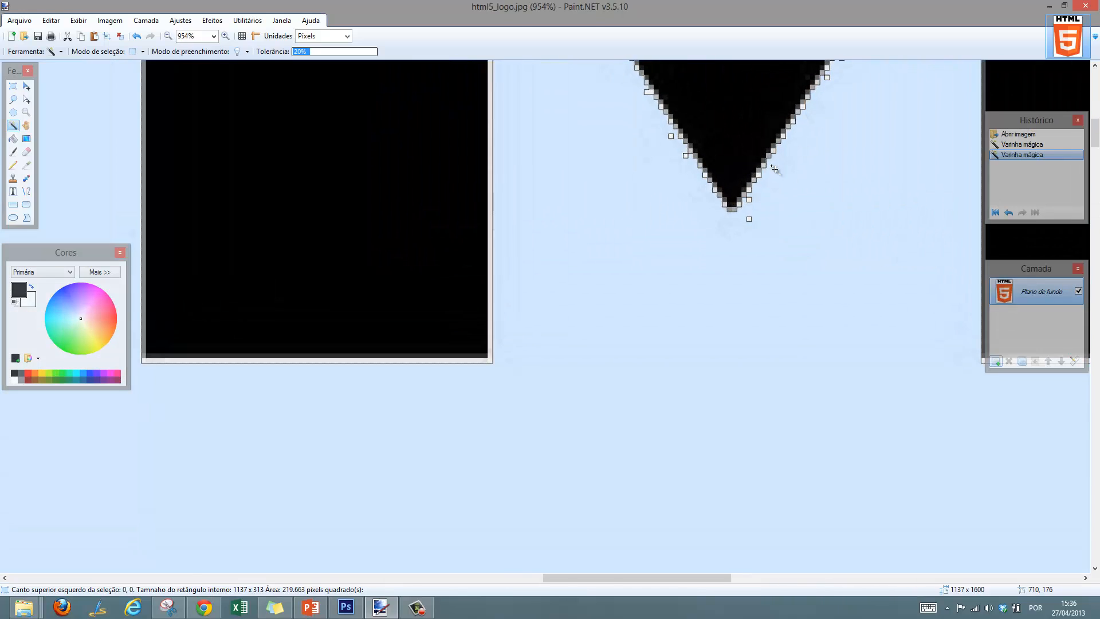
{"action": "scroll", "coordinate": [774, 169], "scroll_direction": "up", "scroll_amount": 3}
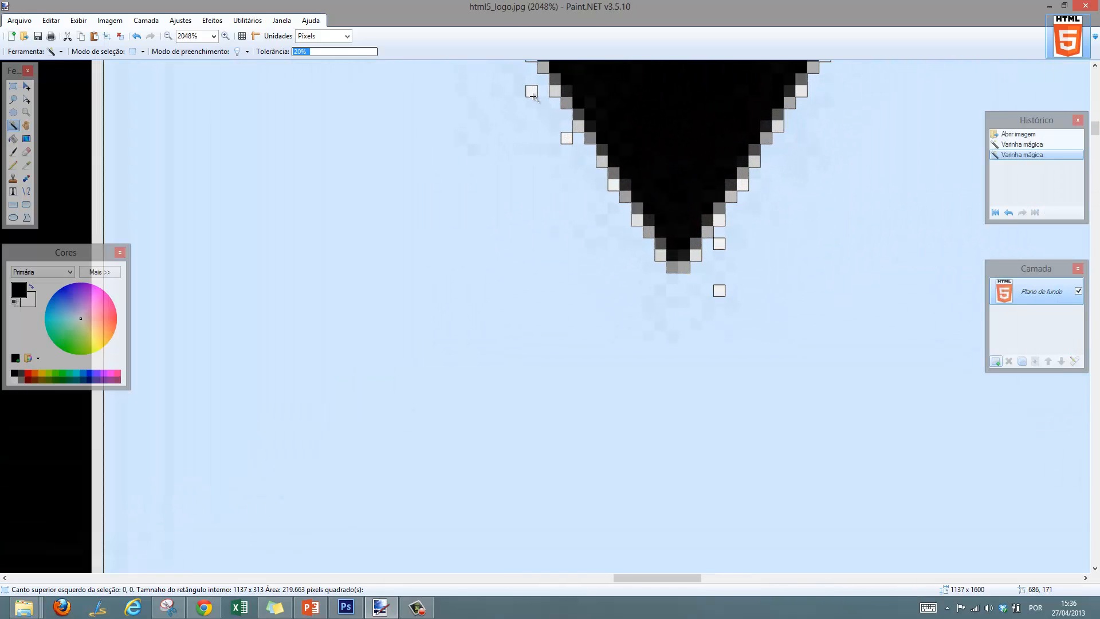
{"action": "scroll", "coordinate": [695, 197], "scroll_direction": "down", "scroll_amount": 10}
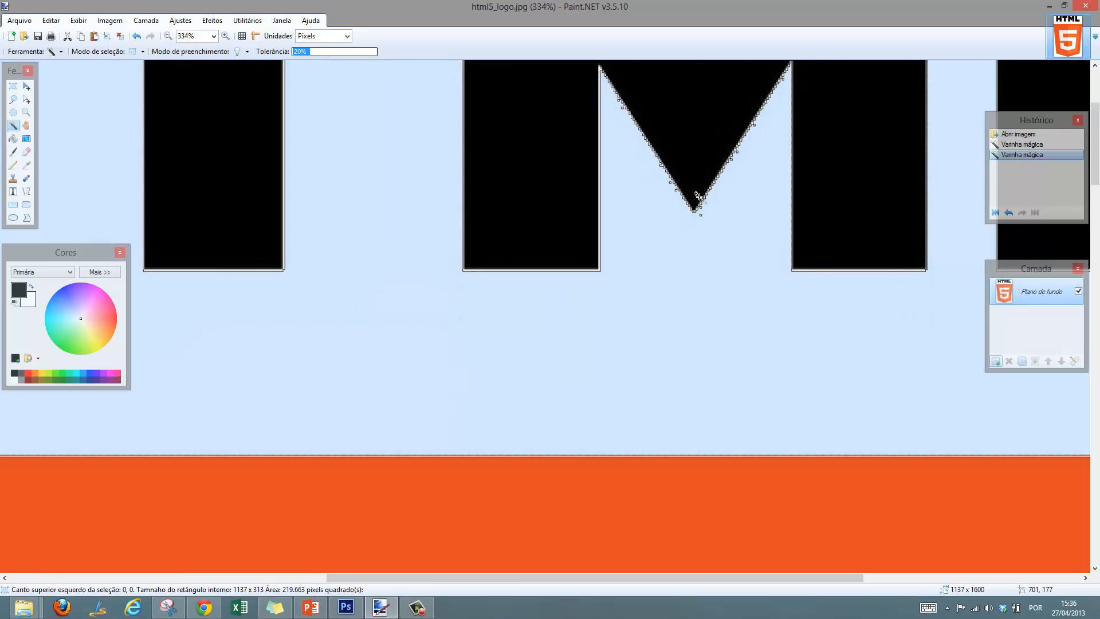
{"action": "scroll", "coordinate": [726, 136], "scroll_direction": "up", "scroll_amount": 5}
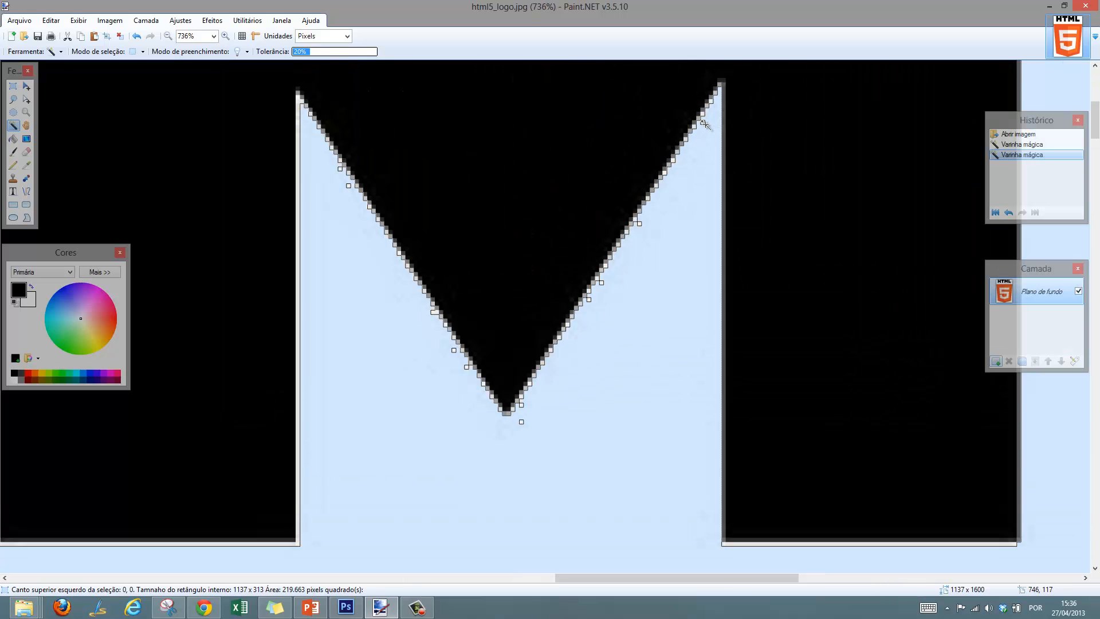
{"action": "scroll", "coordinate": [388, 205], "scroll_direction": "up", "scroll_amount": 4}
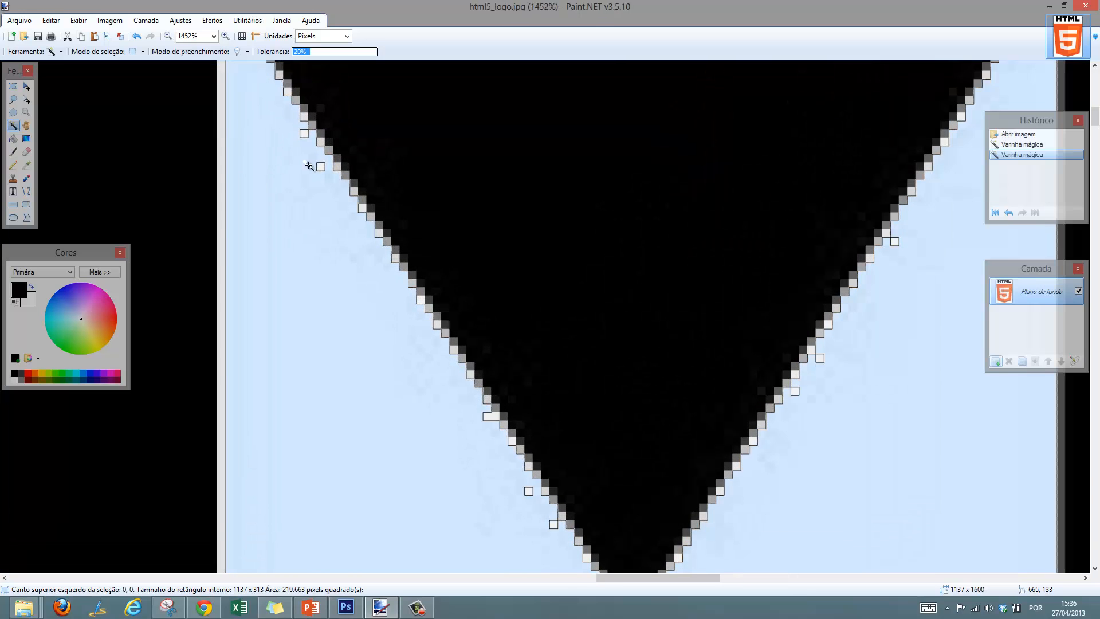
{"action": "scroll", "coordinate": [297, 159], "scroll_direction": "down", "scroll_amount": 10}
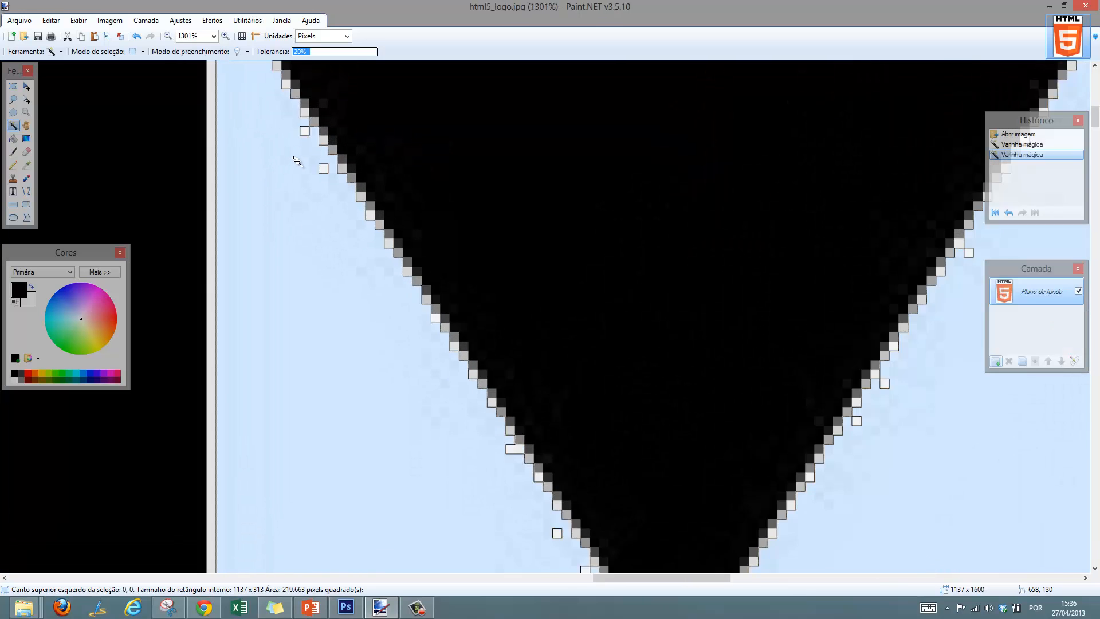
{"action": "scroll", "coordinate": [327, 207], "scroll_direction": "up", "scroll_amount": 2}
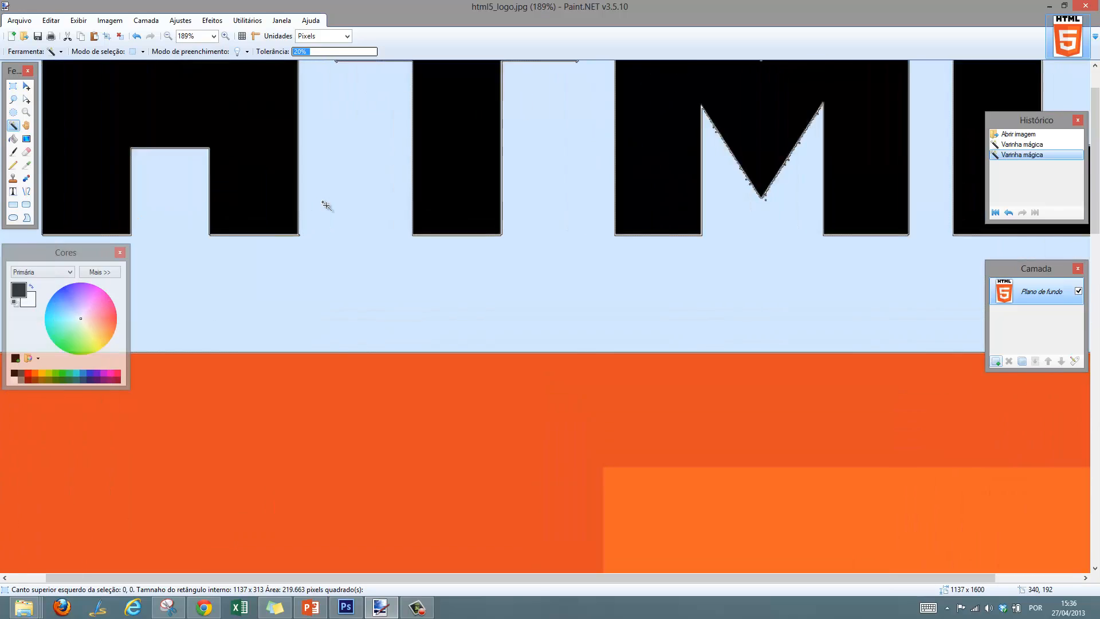
{"action": "scroll", "coordinate": [923, 204], "scroll_direction": "up", "scroll_amount": 1}
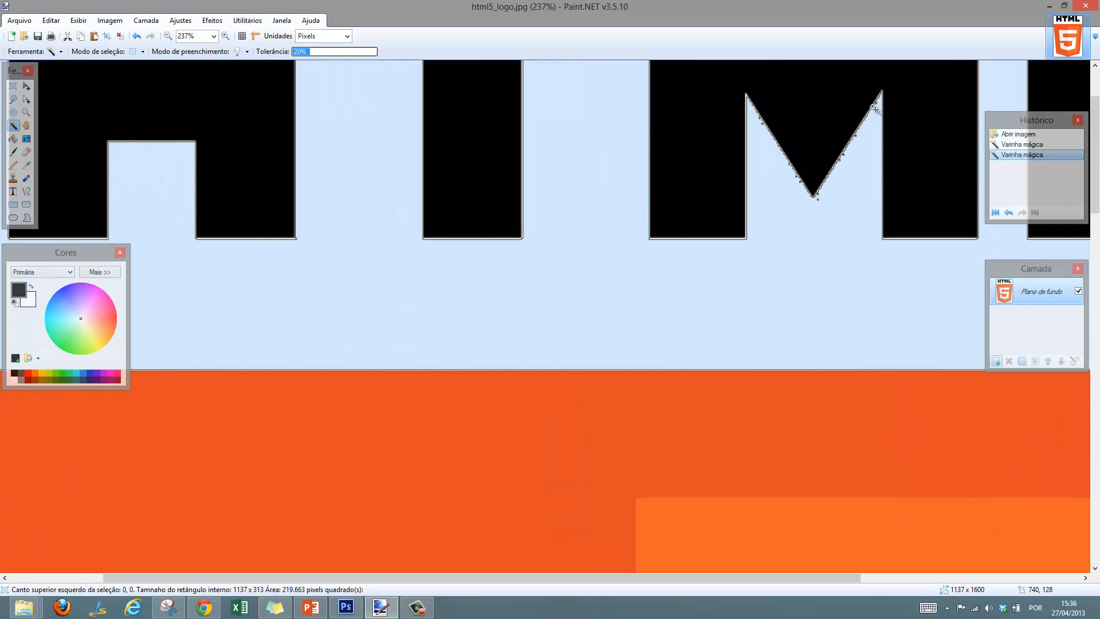
{"action": "scroll", "coordinate": [868, 117], "scroll_direction": "up", "scroll_amount": 2}
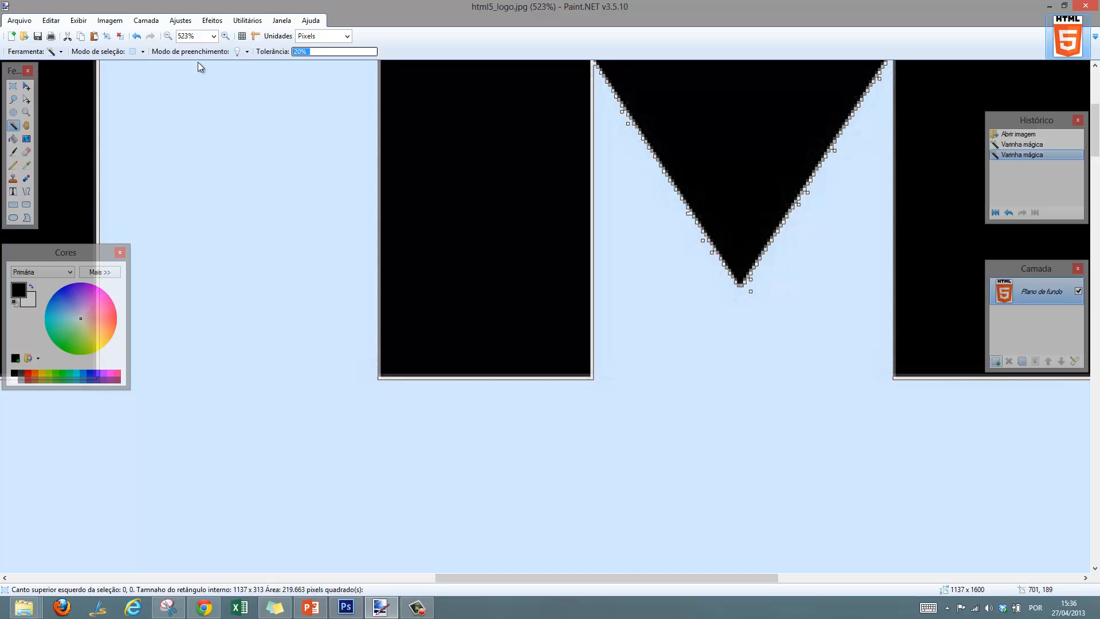
Raise the Magic Wand tolerance to 23% for the white background selection around the HTML lettering
{"action": "left_click", "coordinate": [311, 53]}
{"action": "left_click", "coordinate": [666, 262]}
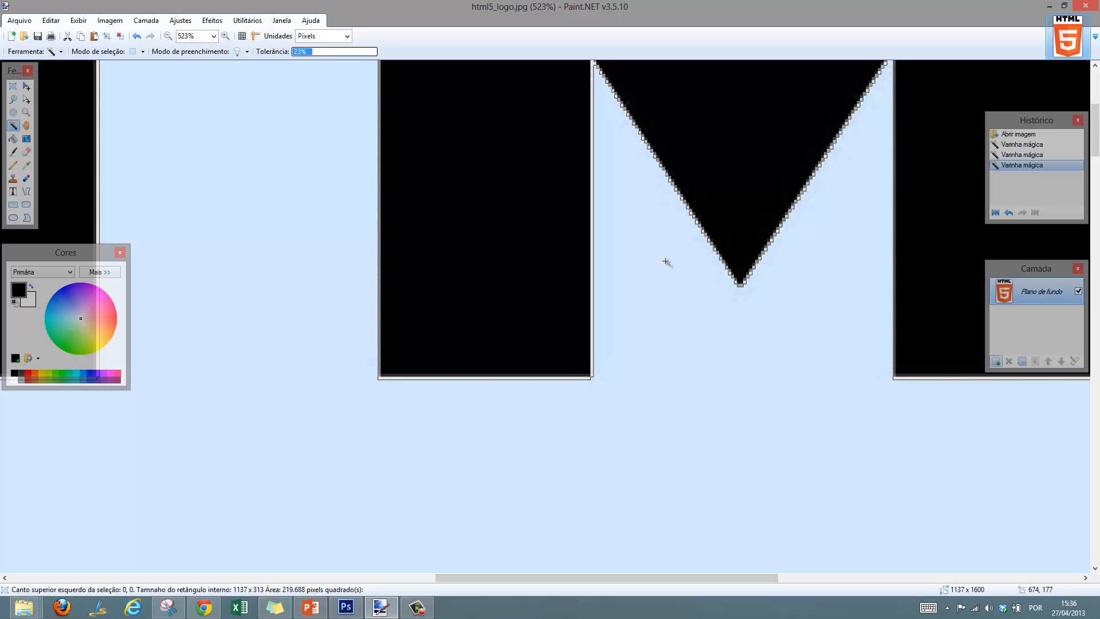
{"action": "scroll", "coordinate": [666, 261], "scroll_direction": "down", "scroll_amount": 5}
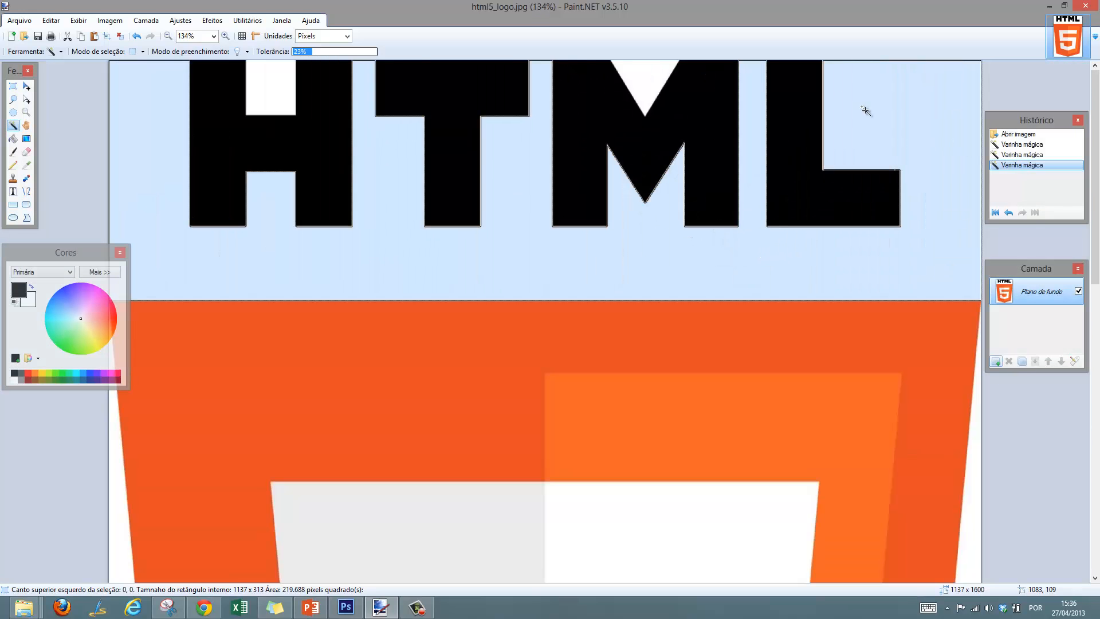
Delete the selected white background around the HTML lettering after checking the selection edges on the letter M
{"action": "scroll", "coordinate": [916, 144], "scroll_direction": "up", "scroll_amount": 5}
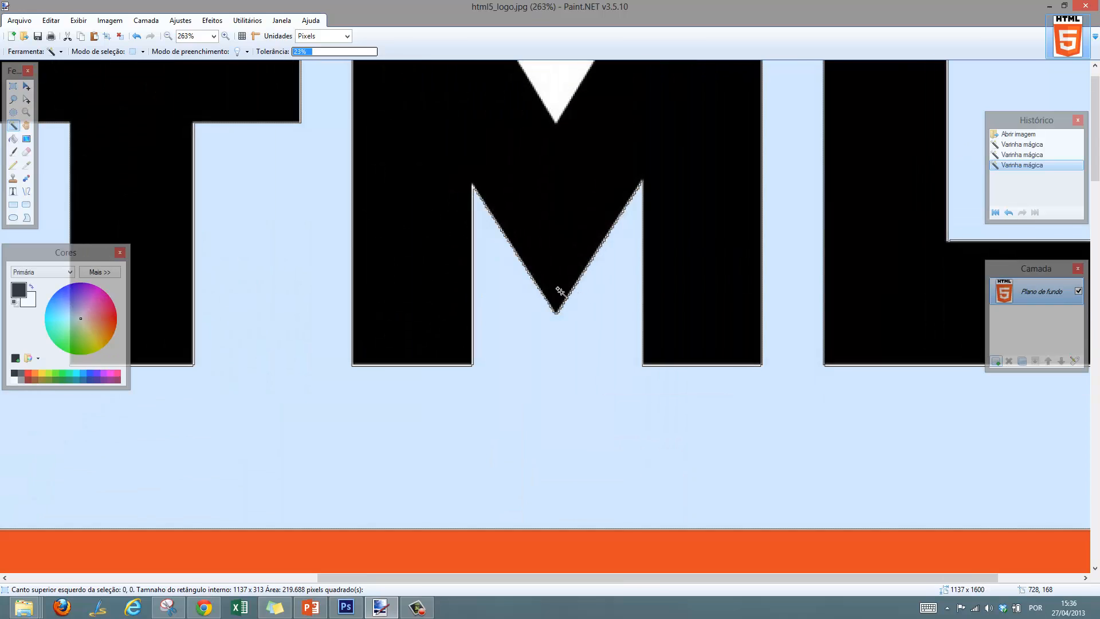
{"action": "scroll", "coordinate": [560, 291], "scroll_direction": "down", "scroll_amount": 3}
{"action": "scroll", "coordinate": [573, 237], "scroll_direction": "down", "scroll_amount": 2}
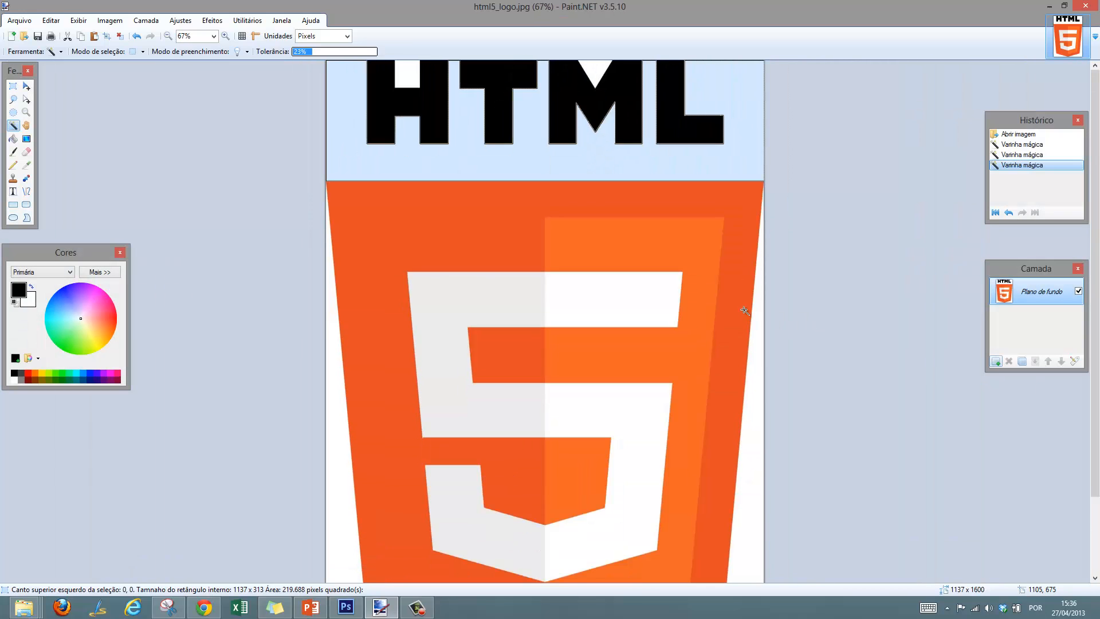
{"action": "key", "text": "Delete"}
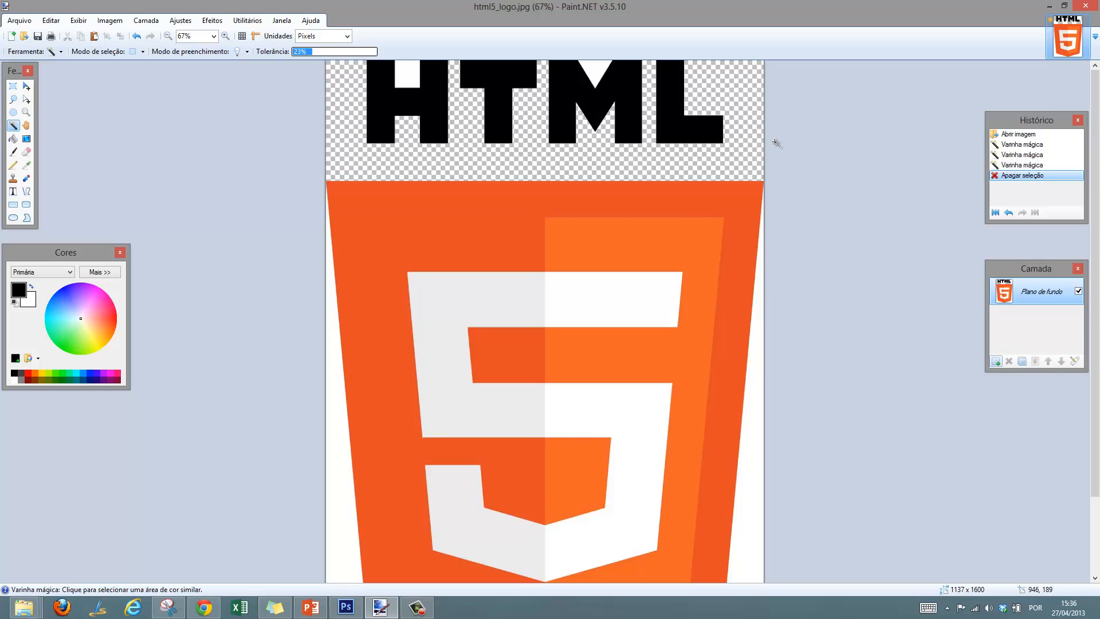
Select the enclosed white areas inside the letters M and H with the Magic Wand and delete them
{"action": "left_click", "coordinate": [599, 72]}
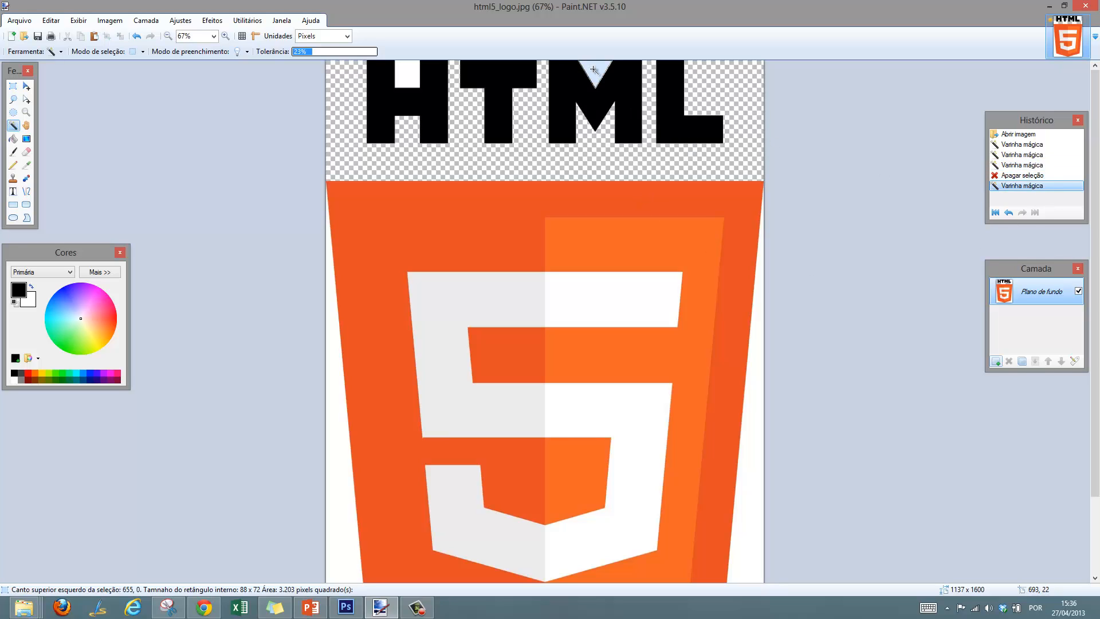
{"action": "key", "text": "Delete"}
{"action": "left_click", "coordinate": [407, 75]}
{"action": "key", "text": "Delete"}
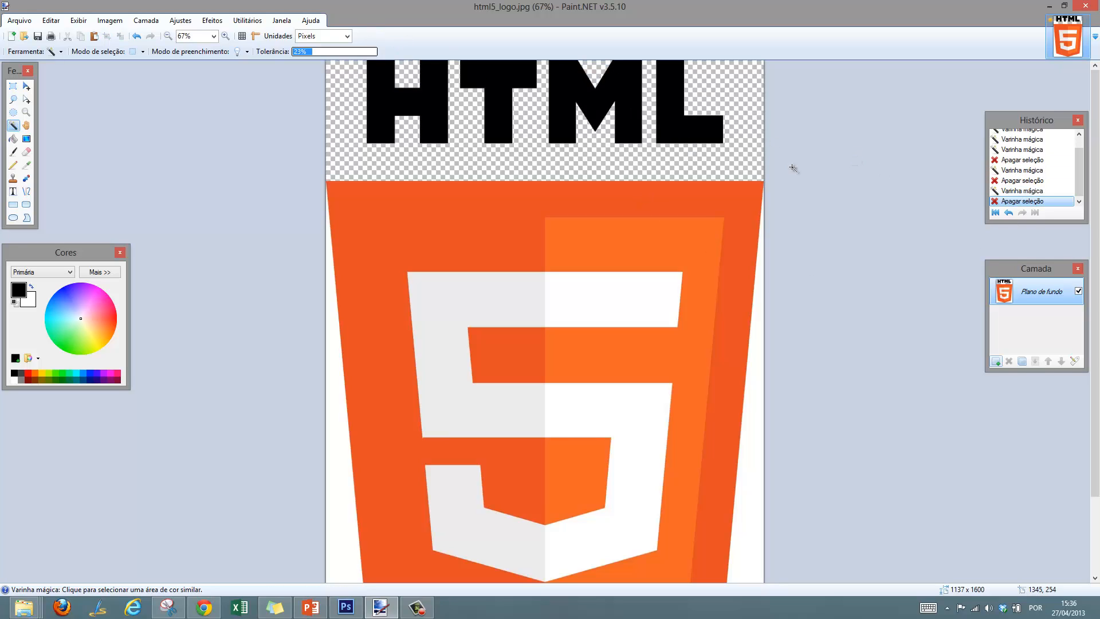
Select the grey and white parts of the numeral 5 one by one with the Magic Wand and delete each
{"action": "left_click", "coordinate": [614, 321]}
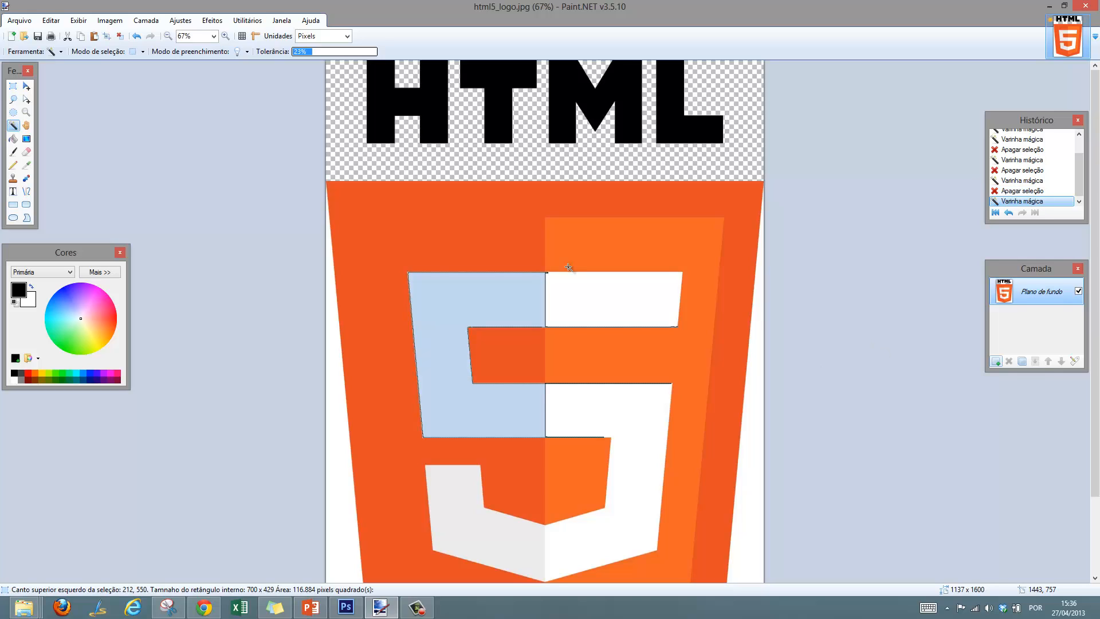
{"action": "scroll", "coordinate": [576, 366], "scroll_direction": "down", "scroll_amount": 3}
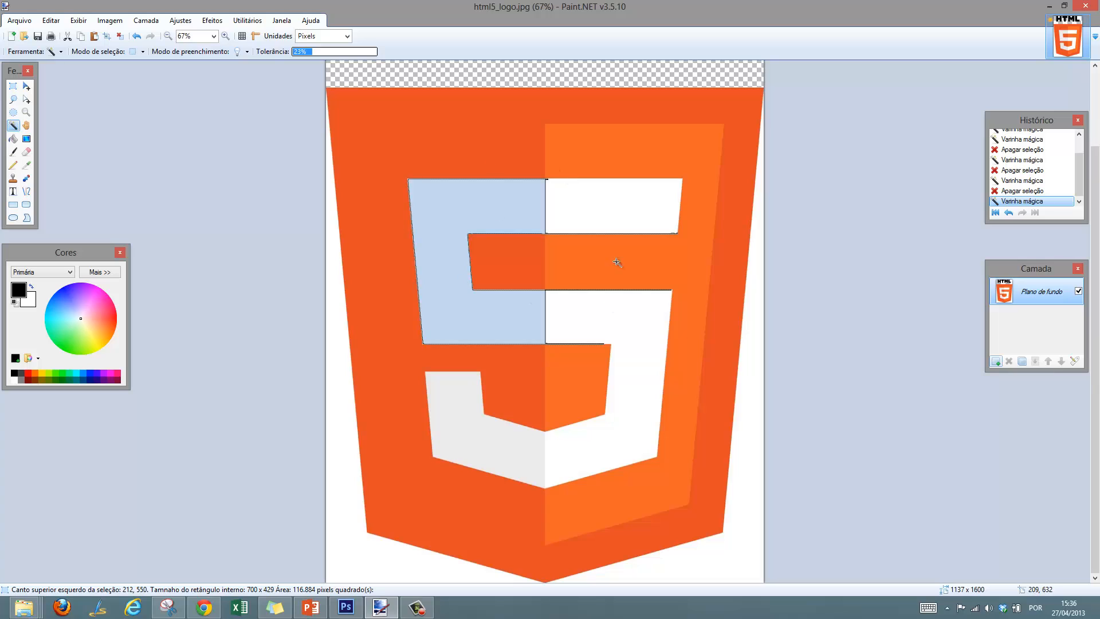
{"action": "key", "text": "Delete"}
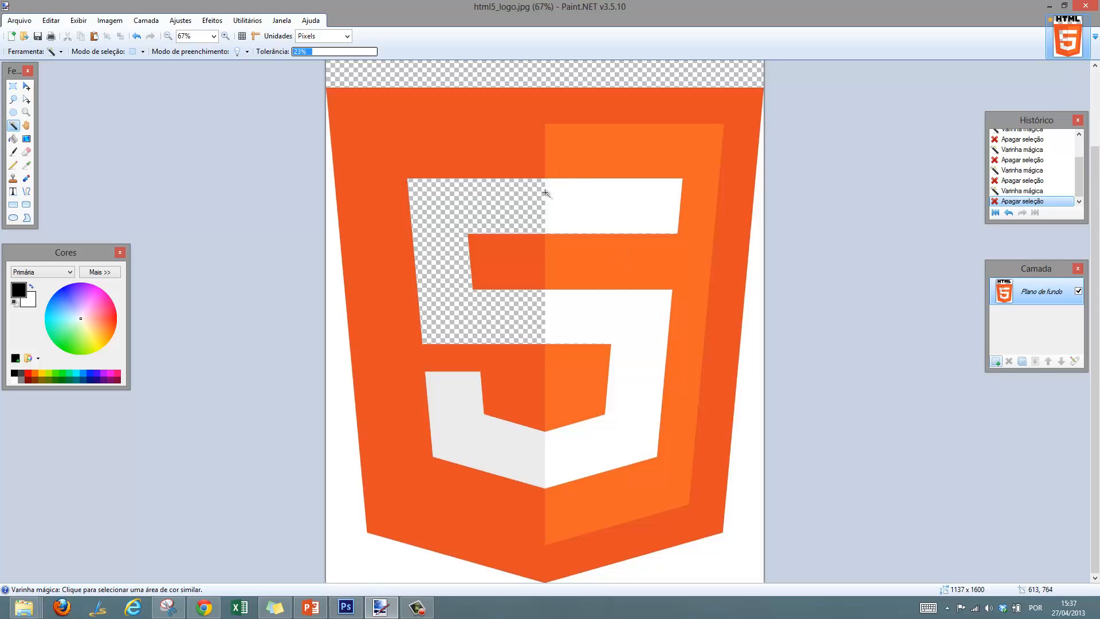
{"action": "left_click", "coordinate": [611, 204]}
{"action": "key", "text": "Delete"}
{"action": "left_click", "coordinate": [582, 311]}
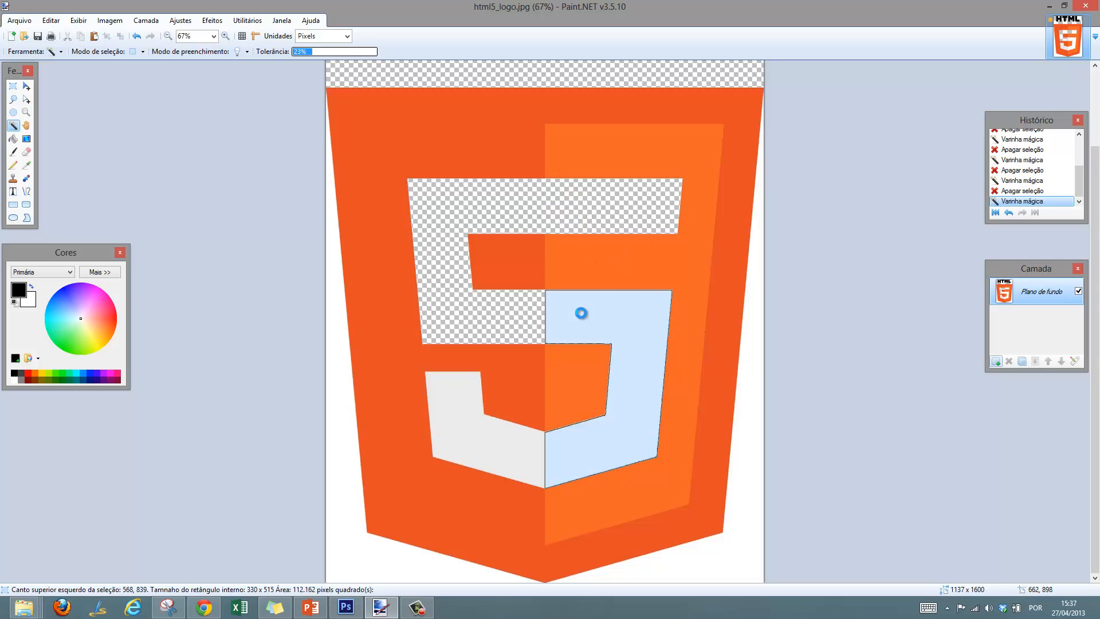
{"action": "key", "text": "Delete"}
{"action": "left_click", "coordinate": [524, 452]}
{"action": "key", "text": "Delete"}
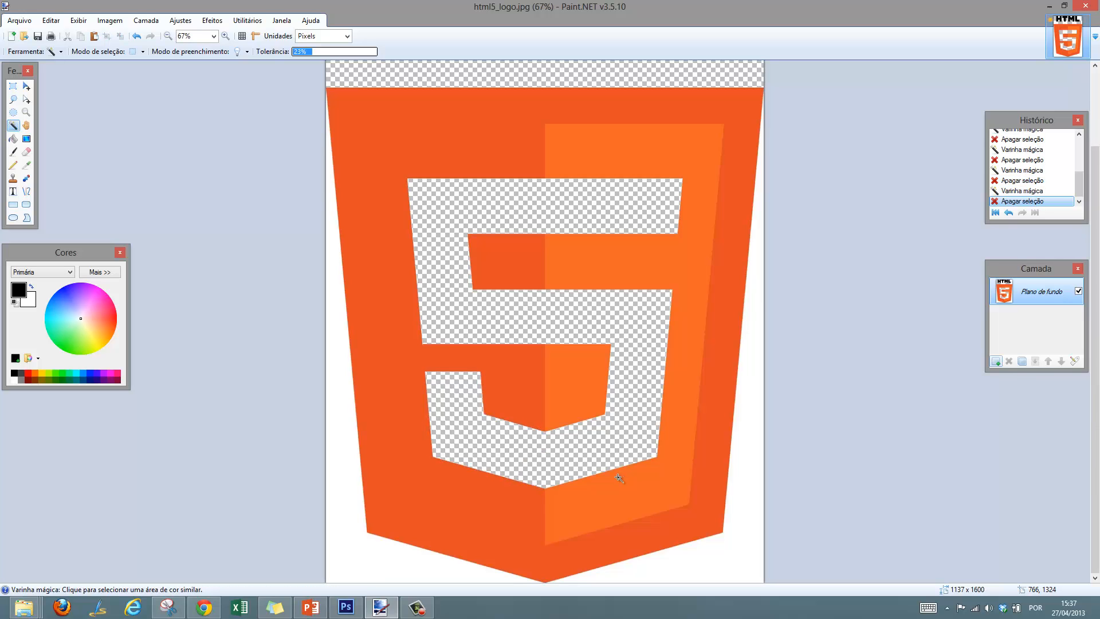
Examine the edges of the cut-out numeral 5 up close for leftover light pixels
{"action": "scroll", "coordinate": [548, 453], "scroll_direction": "up", "scroll_amount": 6}
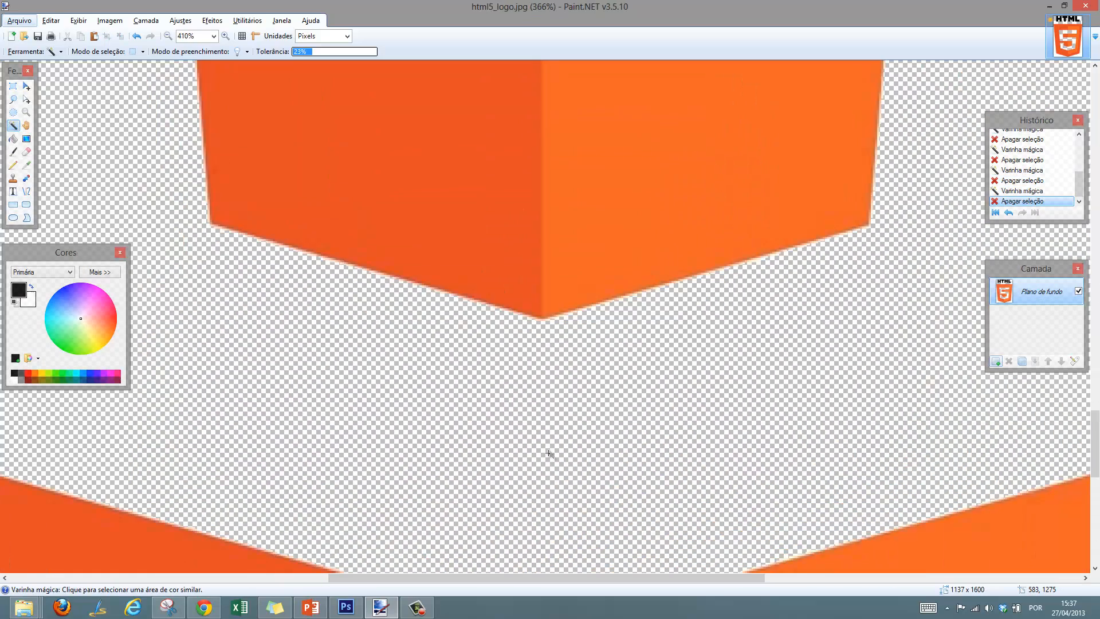
{"action": "scroll", "coordinate": [545, 414], "scroll_direction": "down", "scroll_amount": 3}
{"action": "scroll", "coordinate": [549, 364], "scroll_direction": "up", "scroll_amount": 2}
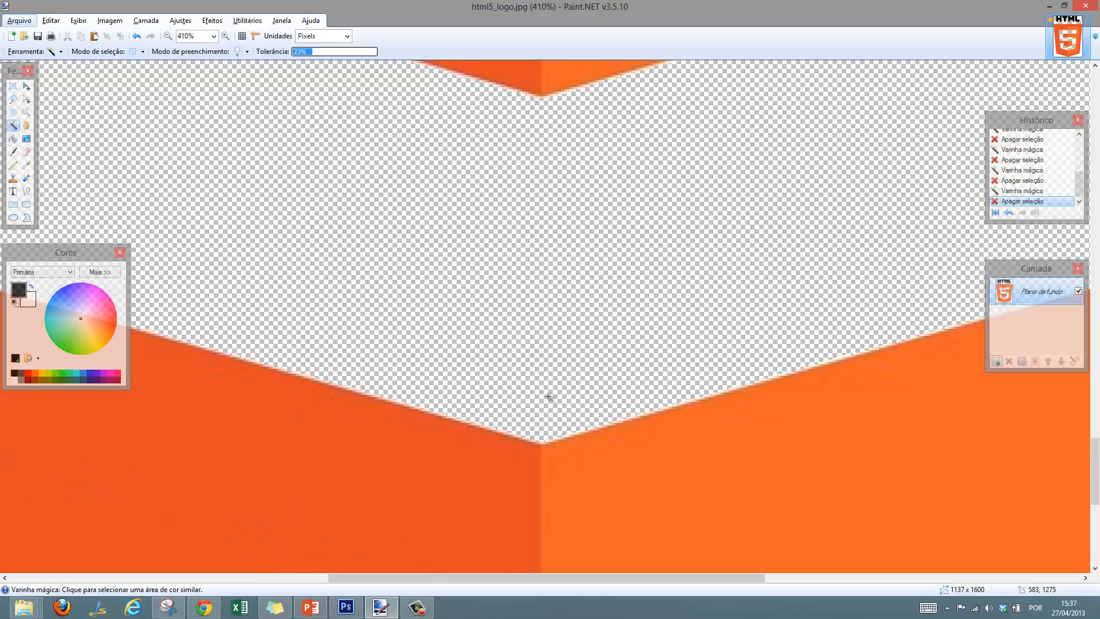
{"action": "scroll", "coordinate": [545, 382], "scroll_direction": "down", "scroll_amount": 5}
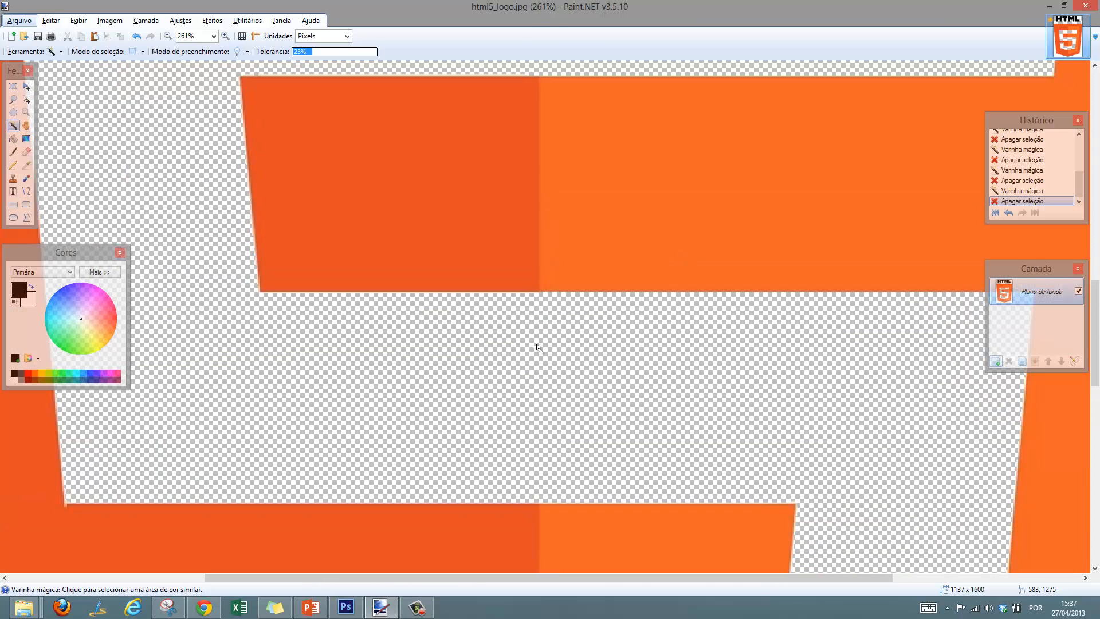
{"action": "scroll", "coordinate": [555, 228], "scroll_direction": "up", "scroll_amount": 5}
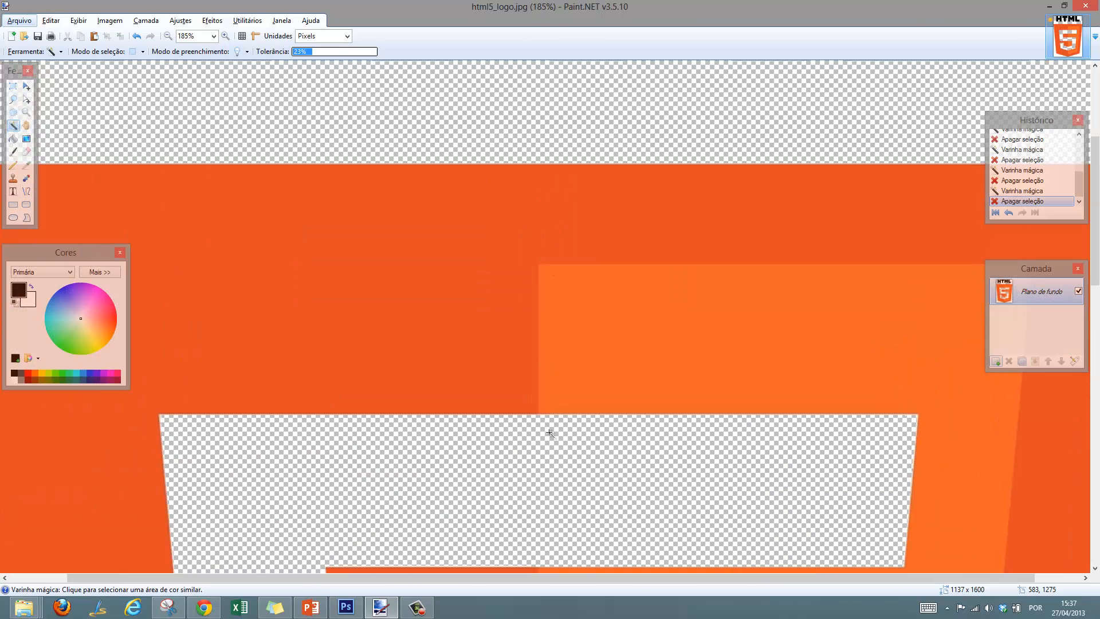
{"action": "scroll", "coordinate": [549, 434], "scroll_direction": "down", "scroll_amount": 2}
{"action": "scroll", "coordinate": [542, 435], "scroll_direction": "up", "scroll_amount": 2}
{"action": "scroll", "coordinate": [538, 442], "scroll_direction": "down", "scroll_amount": 2}
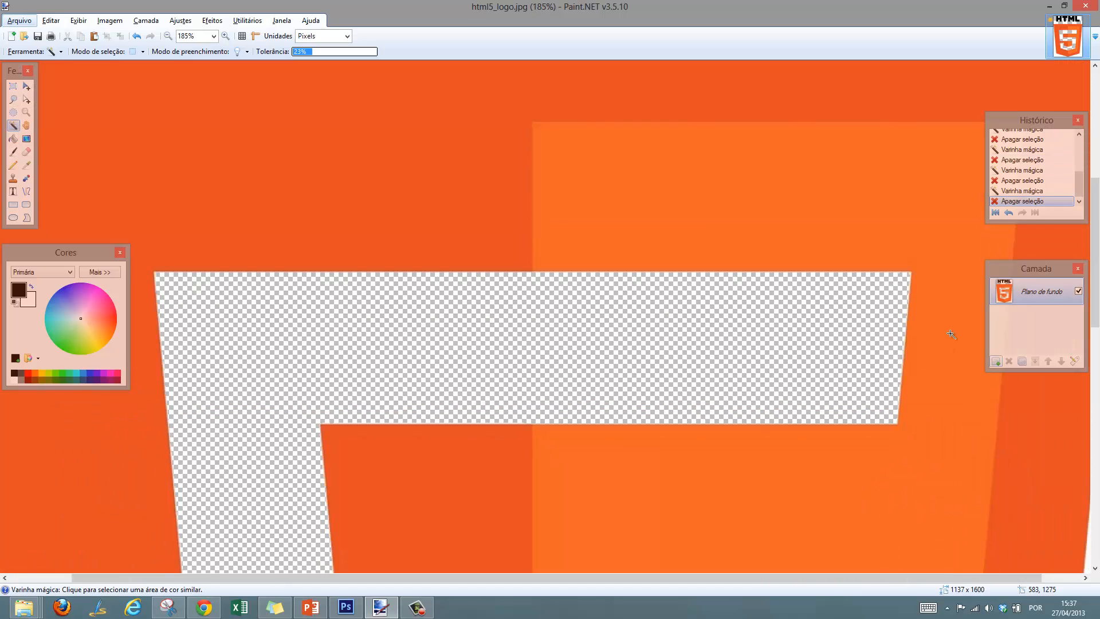
{"action": "scroll", "coordinate": [564, 311], "scroll_direction": "down", "scroll_amount": 3}
{"action": "scroll", "coordinate": [499, 369], "scroll_direction": "down", "scroll_amount": 3}
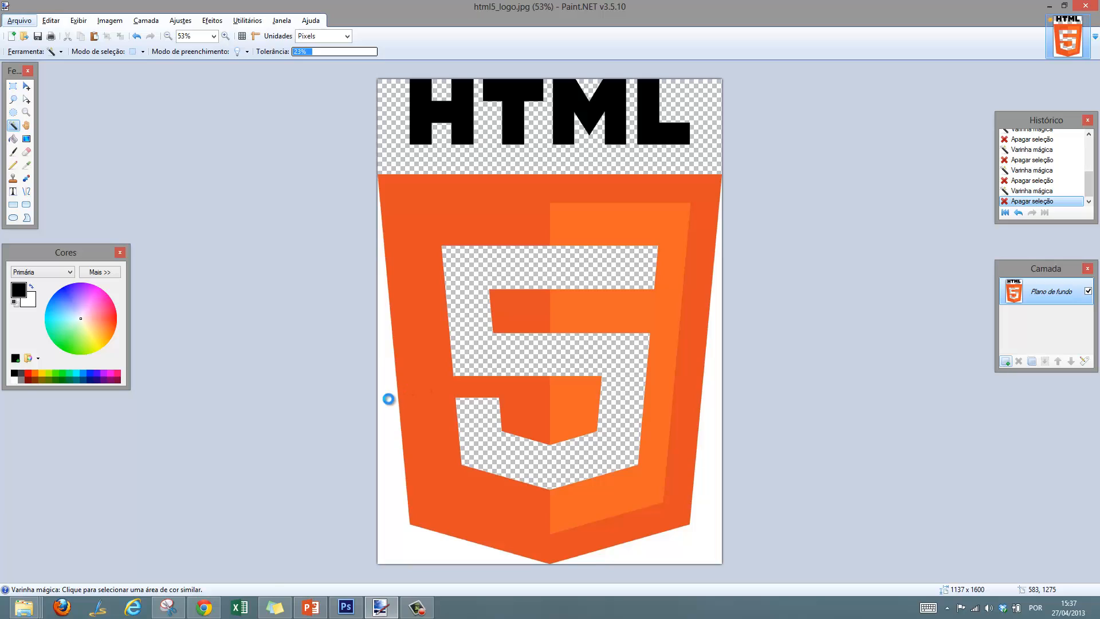
Select the white background areas on both sides of the shield with the Magic Wand and delete them
{"action": "left_click", "coordinate": [389, 400]}
{"action": "key", "text": "Delete"}
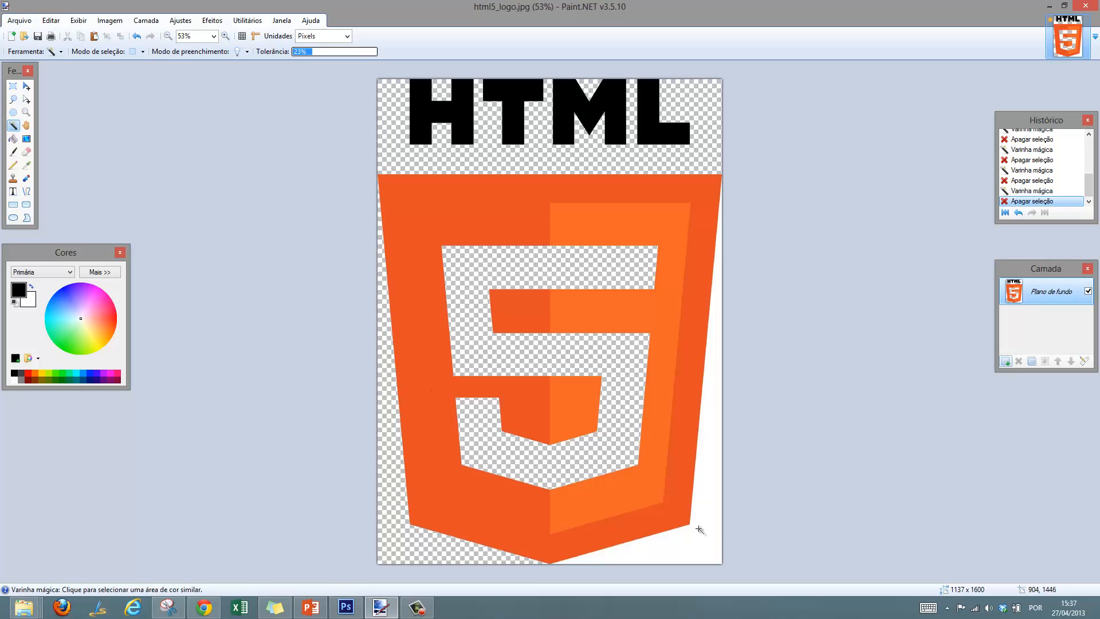
{"action": "left_click", "coordinate": [710, 535]}
{"action": "key", "text": "Delete"}
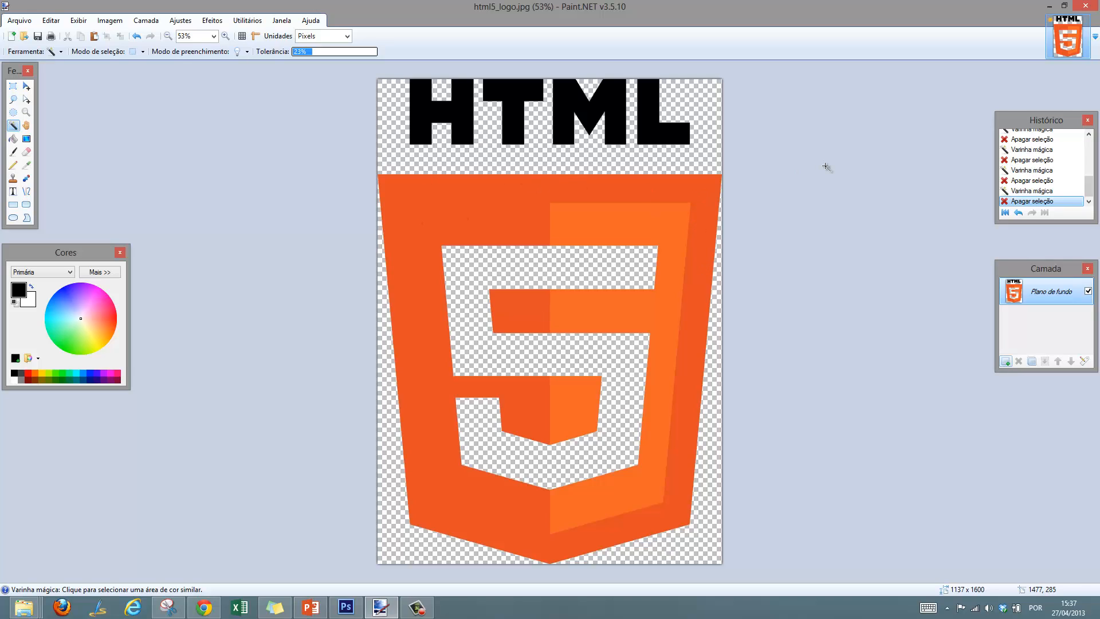
Draw a full-width rectangular selection of about 1137 x 91 pixels between the HTML lettering and the shield
{"action": "left_click", "coordinate": [13, 86]}
{"action": "scroll", "coordinate": [363, 157], "scroll_direction": "up", "scroll_amount": 5}
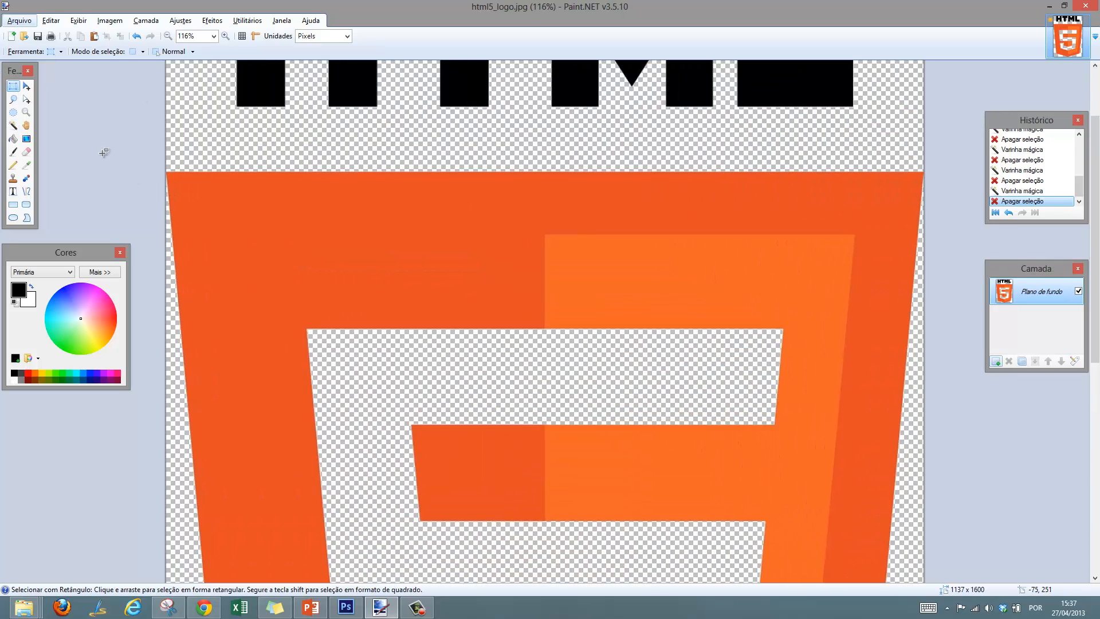
{"action": "left_click_drag", "start_coordinate": [160, 110], "coordinate": [541, 170]}
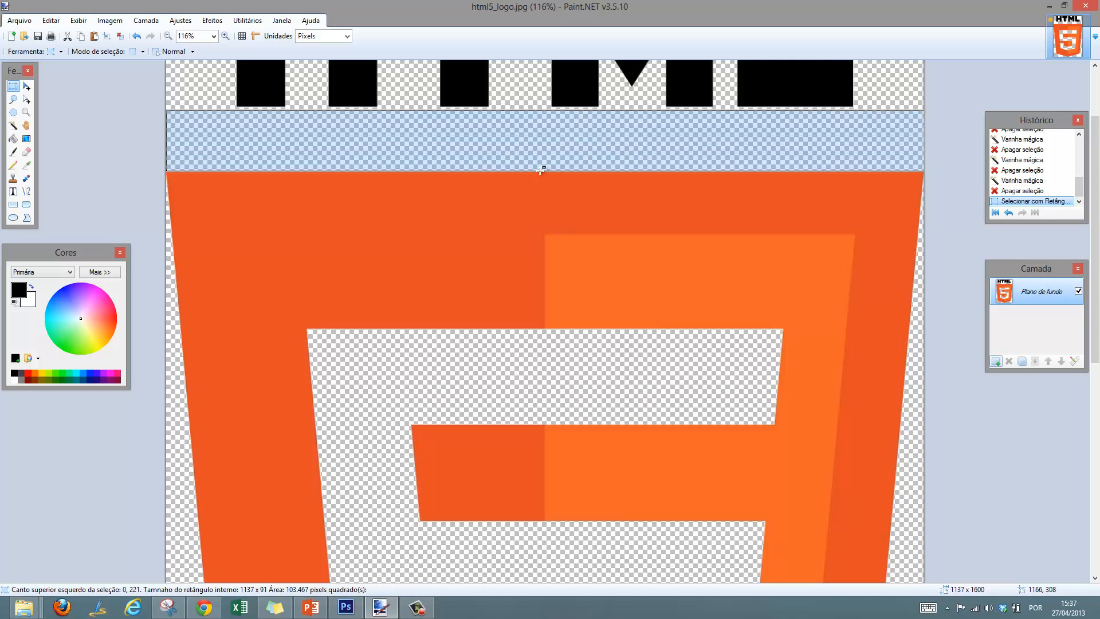
Stretch the selection down to 1137 x 93 pixels over the pale row along the shield's top edge and try deleting its contents
{"action": "left_click", "coordinate": [27, 101]}
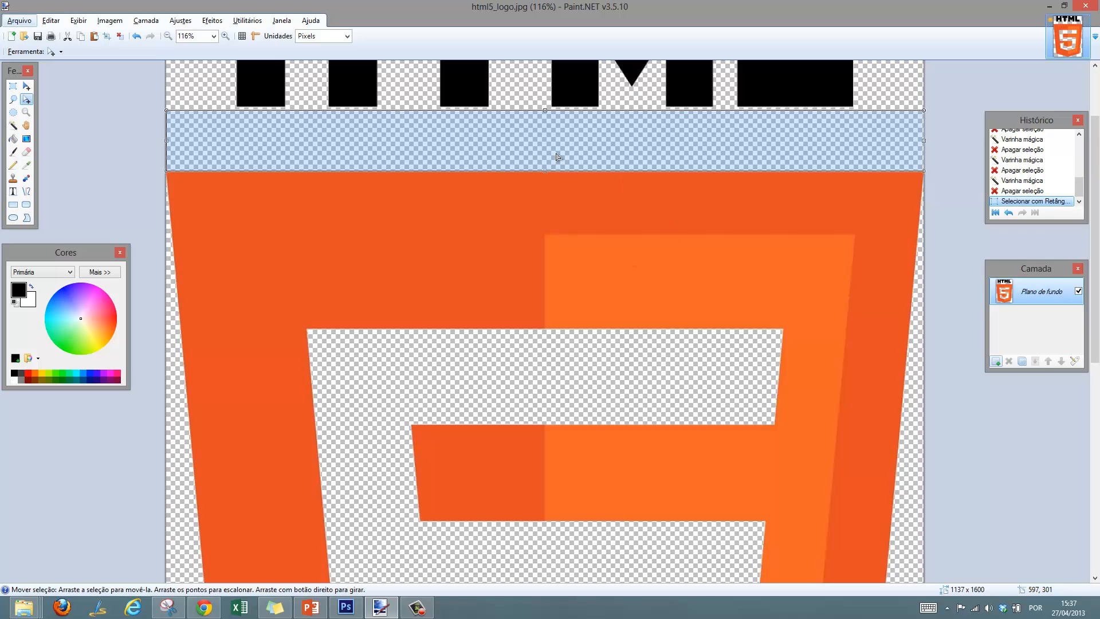
{"action": "scroll", "coordinate": [549, 179], "scroll_direction": "up", "scroll_amount": 2}
{"action": "scroll", "coordinate": [548, 180], "scroll_direction": "up", "scroll_amount": 5}
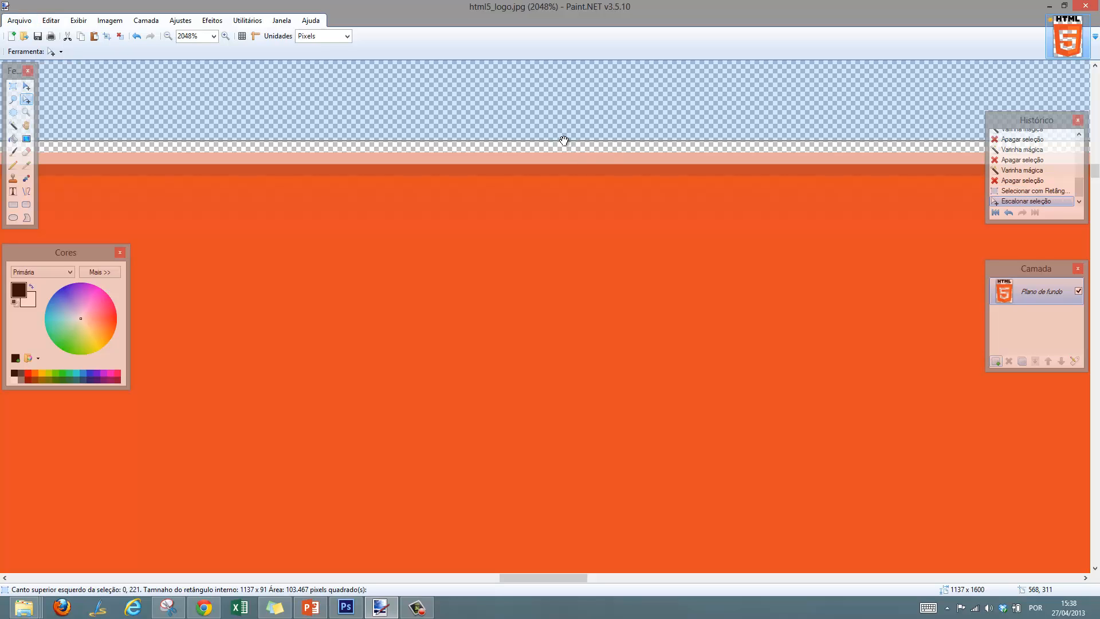
{"action": "left_click_drag", "start_coordinate": [563, 142], "coordinate": [564, 164]}
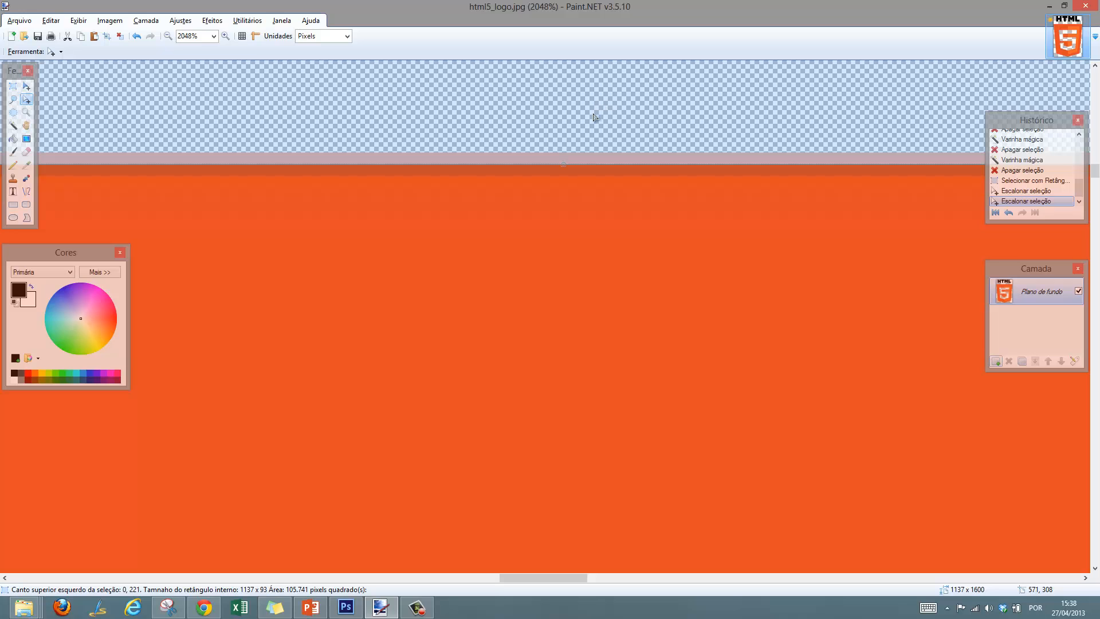
{"action": "scroll", "coordinate": [582, 150], "scroll_direction": "down", "scroll_amount": 10}
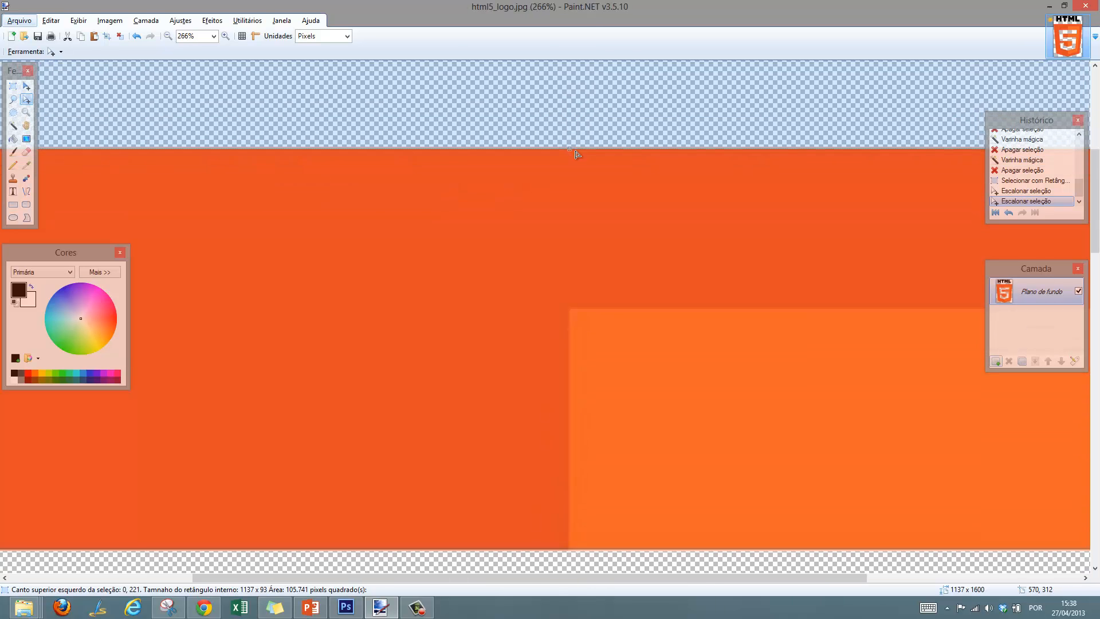
{"action": "key", "text": "Delete"}
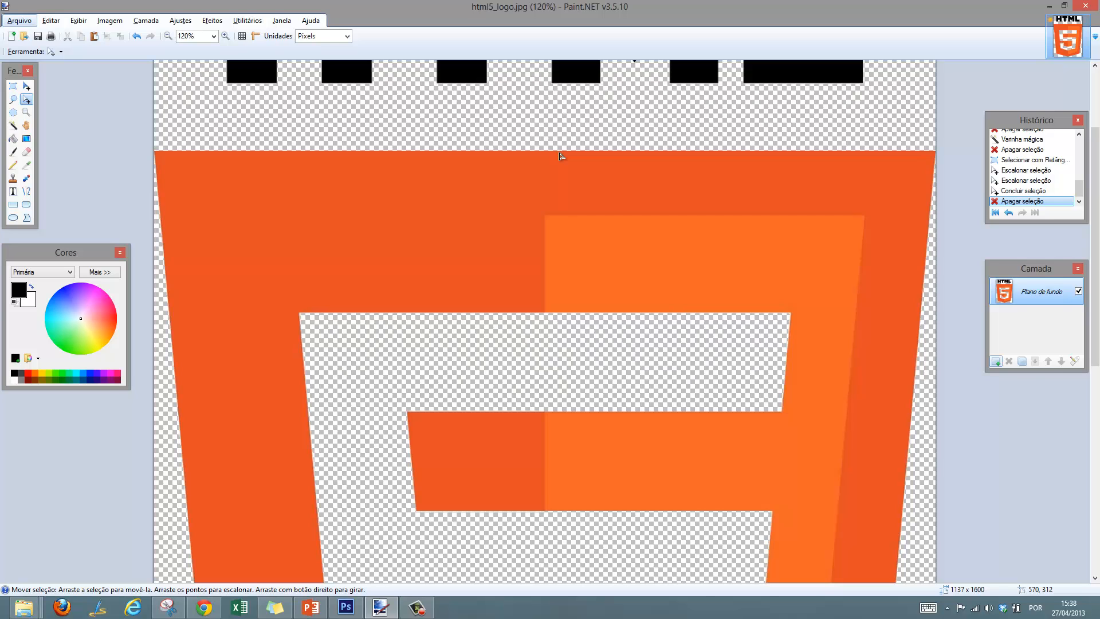
{"action": "key", "text": "ctrl+z"}
Draw a Lasso selection of about 22 x 17 pixels inside the upper-left corner of the cut-out 5 and delete its contents
{"action": "scroll", "coordinate": [317, 193], "scroll_direction": "down", "scroll_amount": 5}
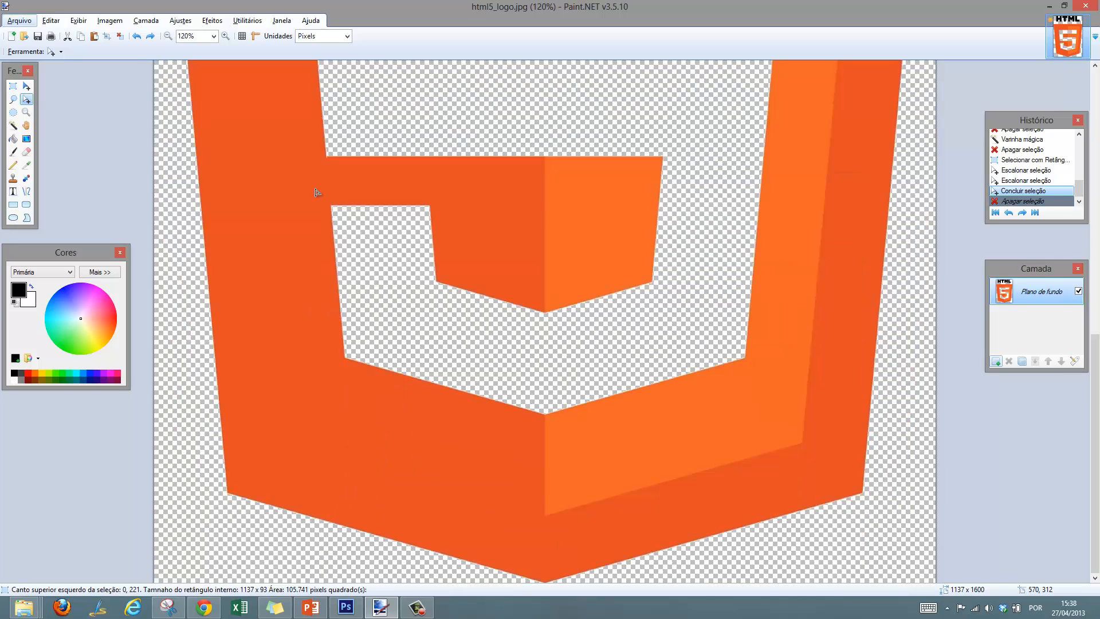
{"action": "scroll", "coordinate": [373, 250], "scroll_direction": "up", "scroll_amount": 5}
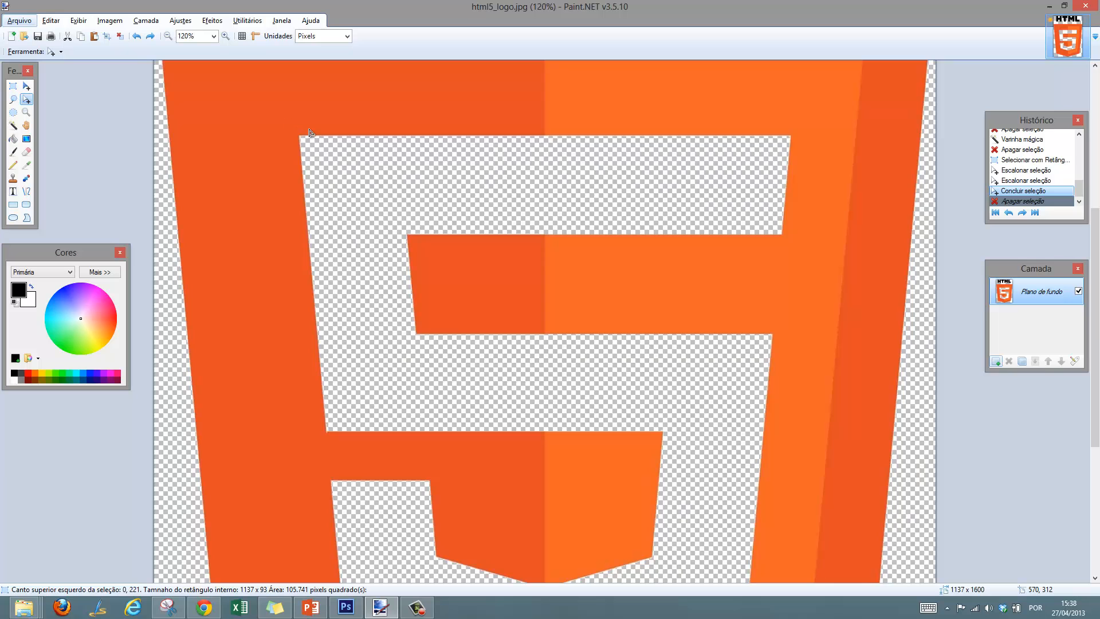
{"action": "scroll", "coordinate": [306, 151], "scroll_direction": "up", "scroll_amount": 5}
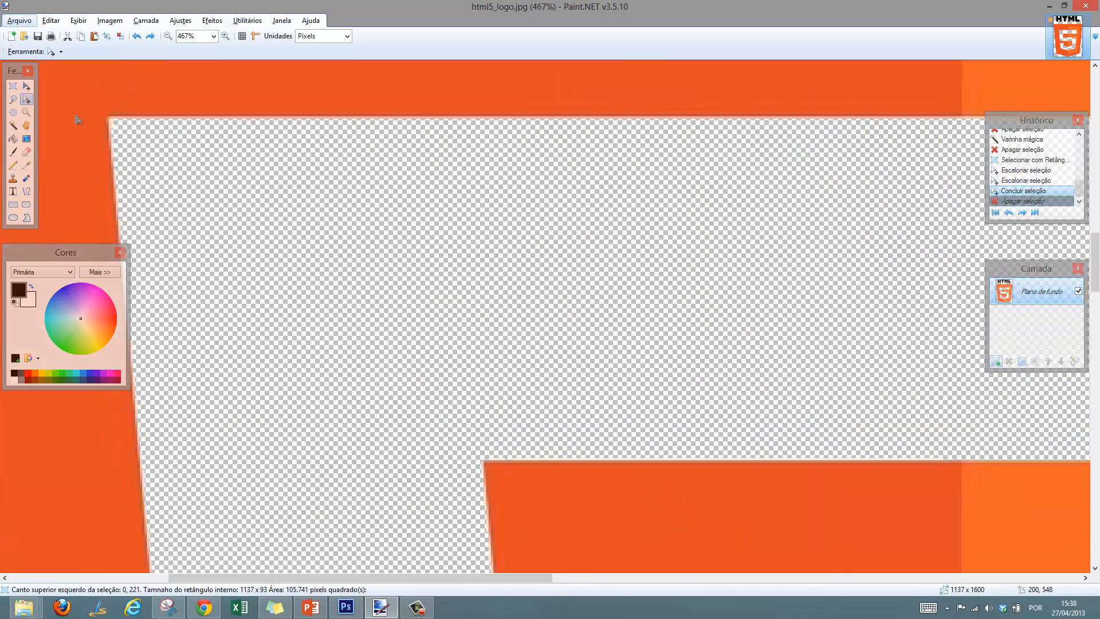
{"action": "scroll", "coordinate": [78, 119], "scroll_direction": "up", "scroll_amount": 6}
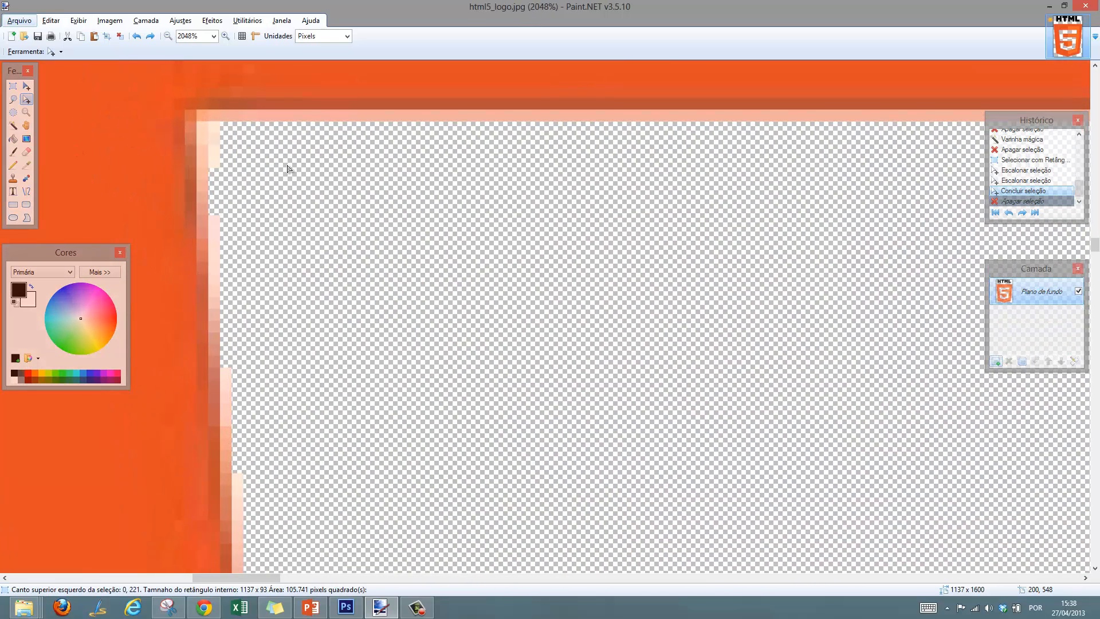
{"action": "scroll", "coordinate": [289, 168], "scroll_direction": "down", "scroll_amount": 1}
{"action": "left_click", "coordinate": [13, 100]}
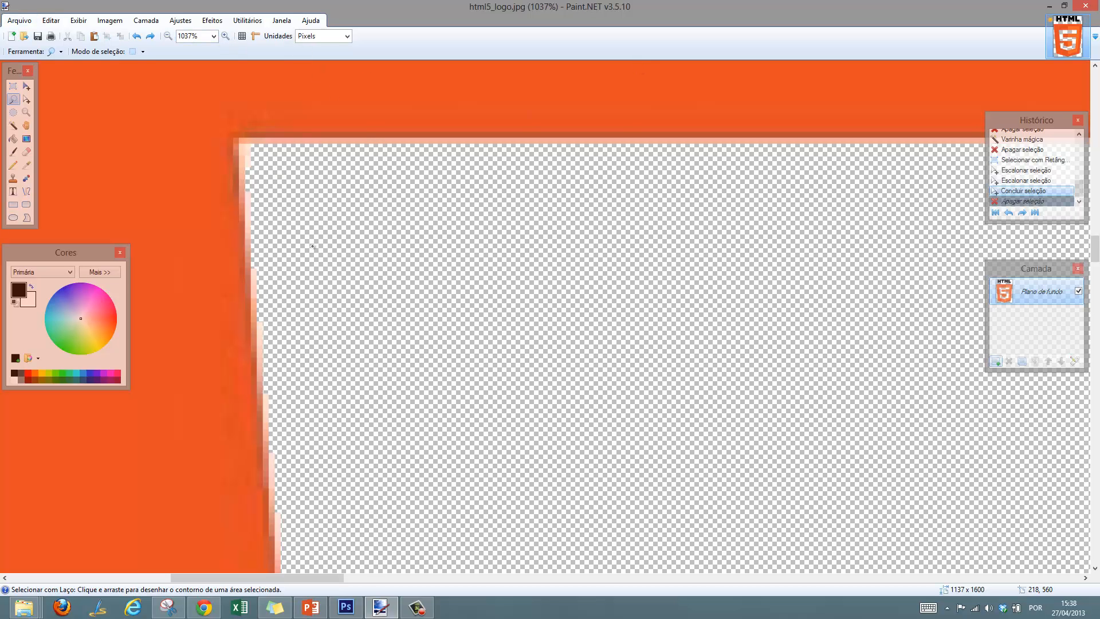
{"action": "mouse_move", "coordinate": [312, 247]}
{"action": "left_mouse_down"}
{"action": "mouse_move", "coordinate": [405, 189]}
{"action": "mouse_move", "coordinate": [376, 168]}
{"action": "mouse_move", "coordinate": [288, 169]}
{"action": "mouse_move", "coordinate": [281, 208]}
{"action": "left_mouse_up"}
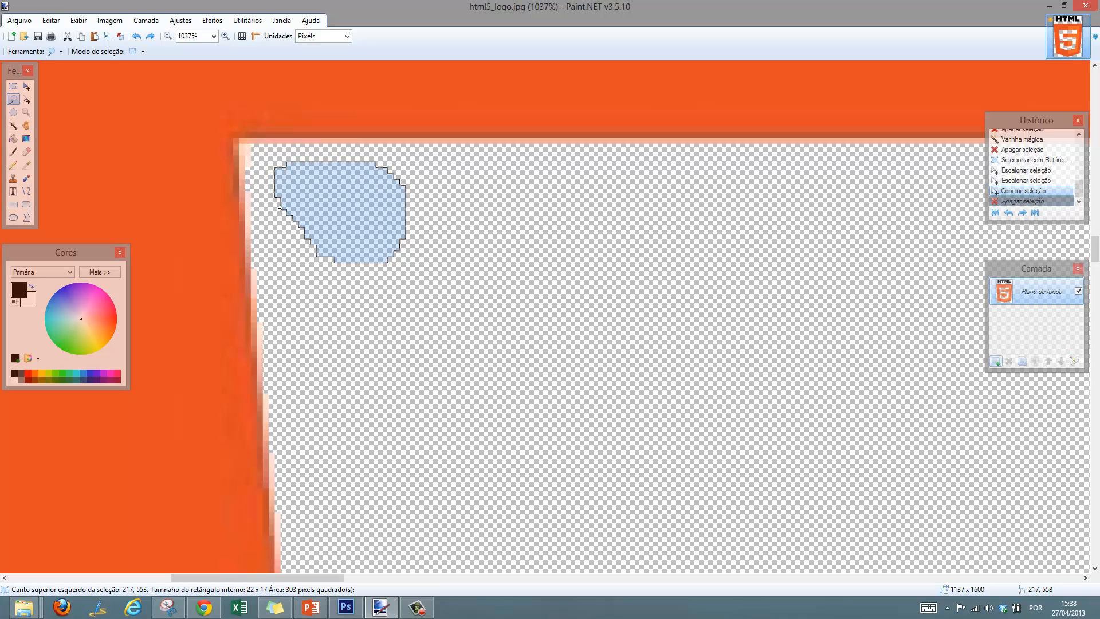
{"action": "left_click", "coordinate": [440, 268]}
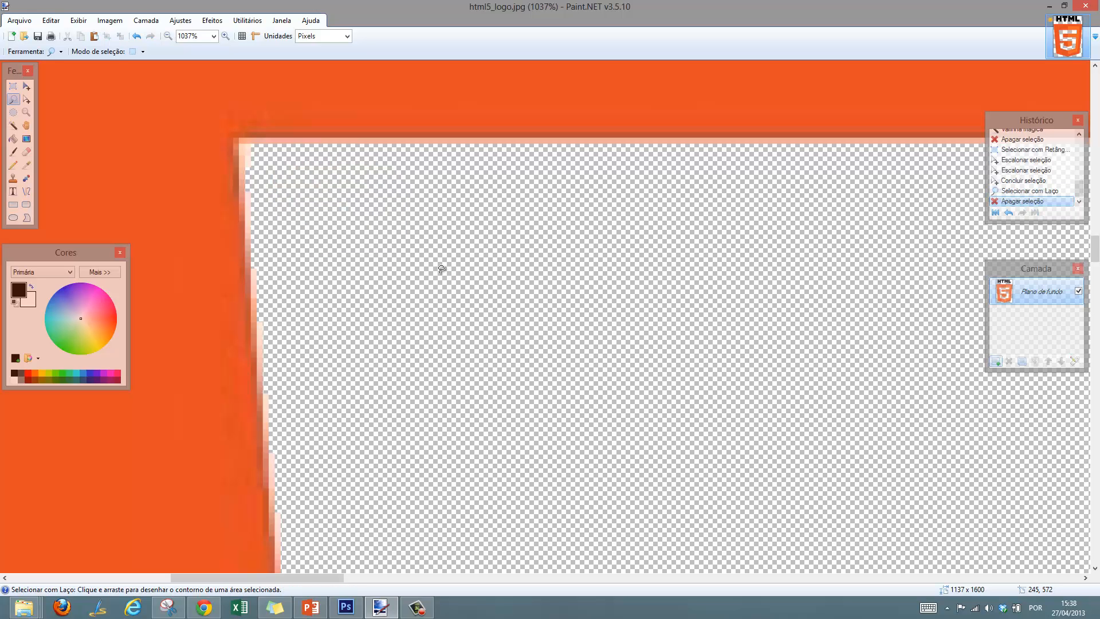
Erase four small spots with the Eraser inside the cut-out 5 near its upper-left corner
{"action": "left_click", "coordinate": [27, 153]}
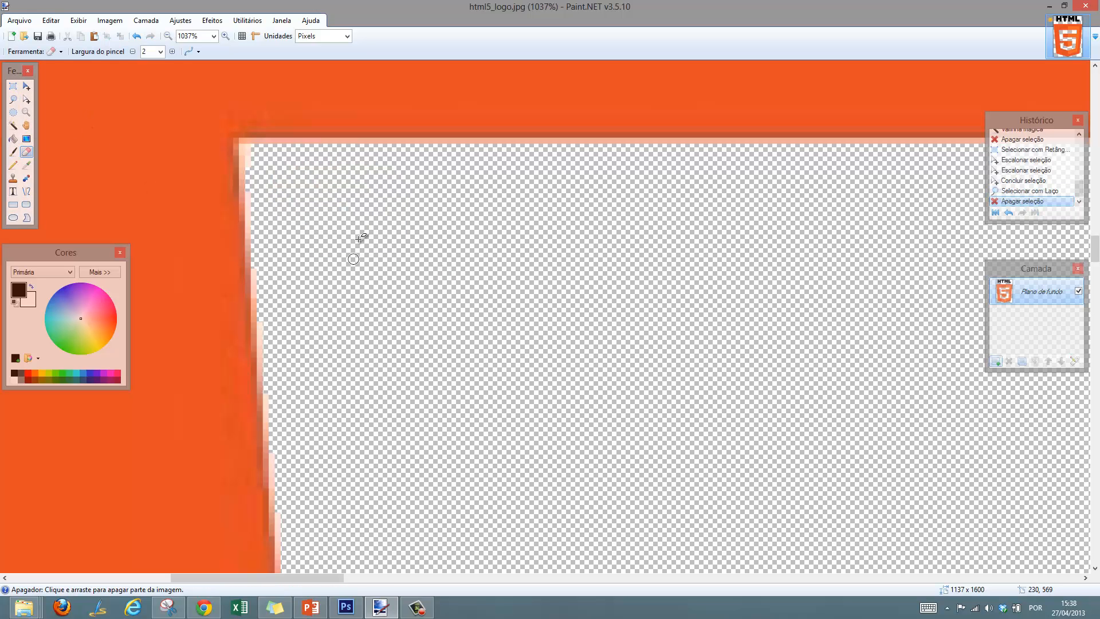
{"action": "left_click", "coordinate": [326, 205]}
{"action": "left_click", "coordinate": [314, 192]}
{"action": "left_click", "coordinate": [298, 189]}
{"action": "left_click", "coordinate": [344, 193]}
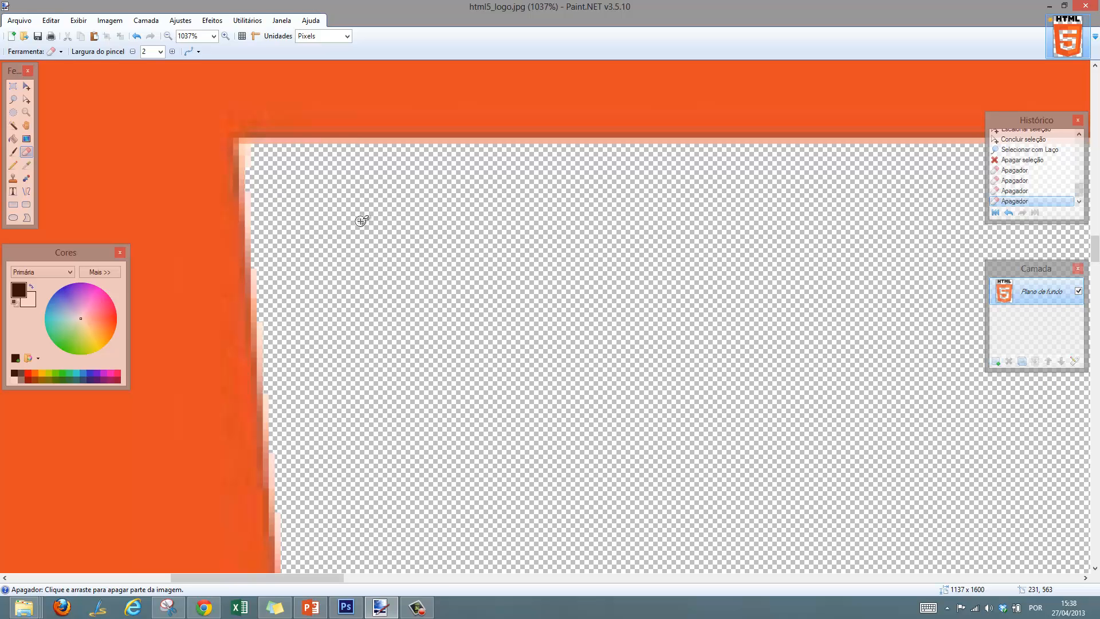
{"action": "scroll", "coordinate": [337, 239], "scroll_direction": "down", "scroll_amount": 10}
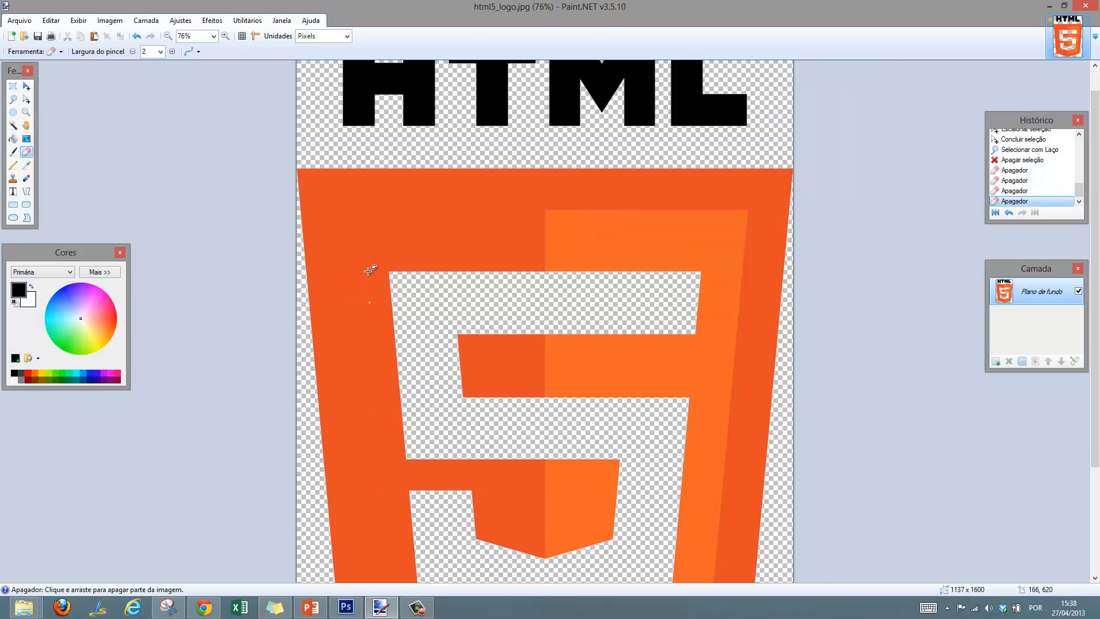
Choose the Paint Bucket and set the primary colour to white, undoing a black fill of the letter H
{"action": "left_click_drag", "start_coordinate": [1098, 137], "coordinate": [1097, 256]}
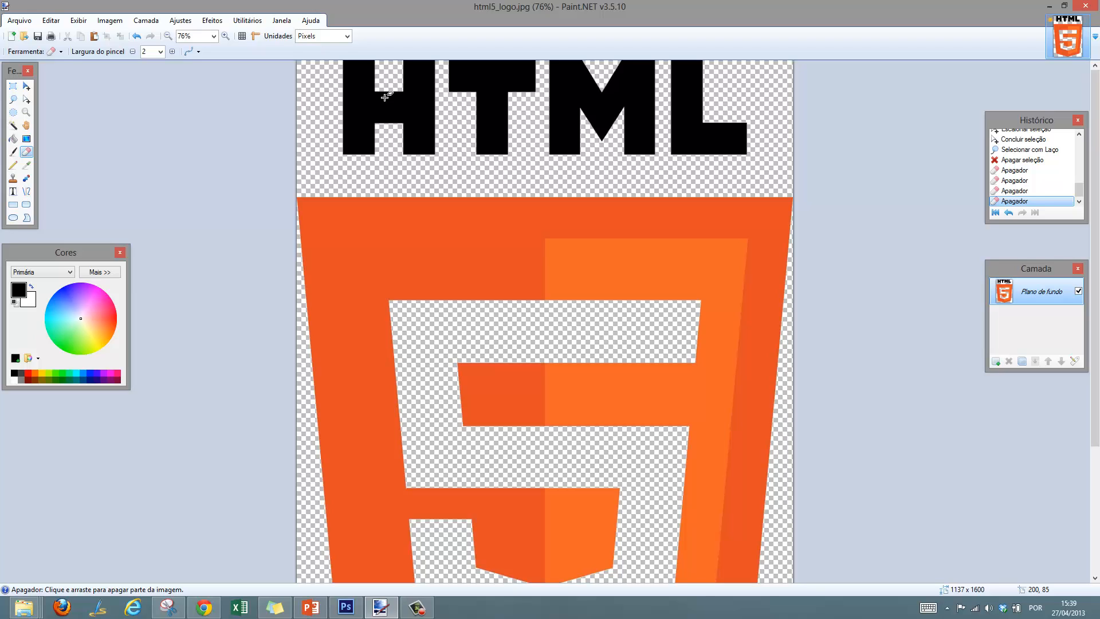
{"action": "left_click", "coordinate": [12, 138]}
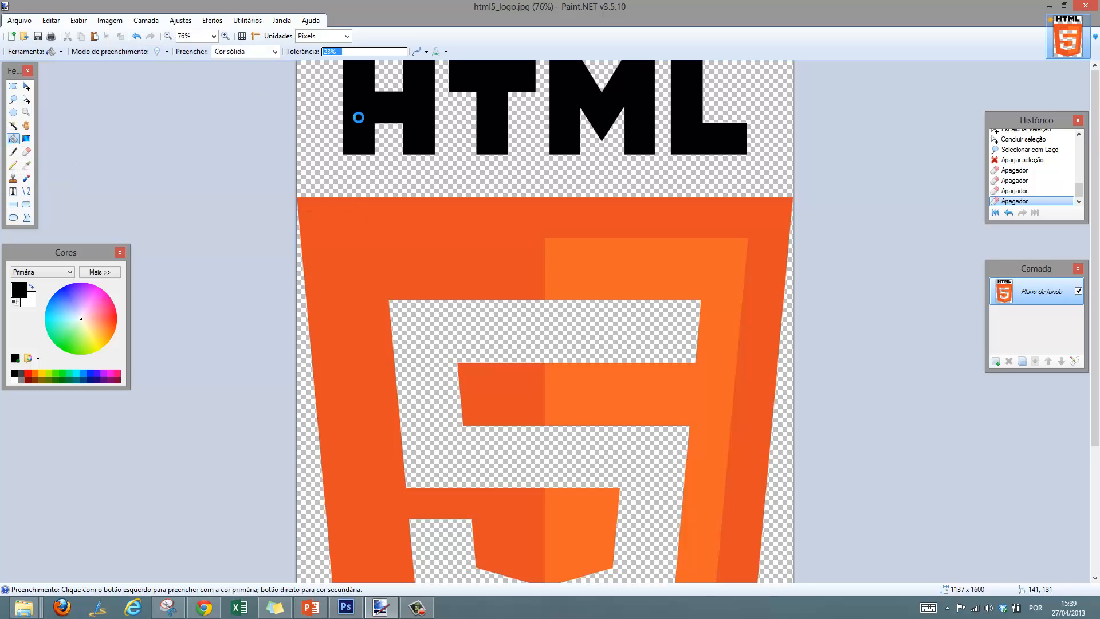
{"action": "left_click", "coordinate": [359, 116]}
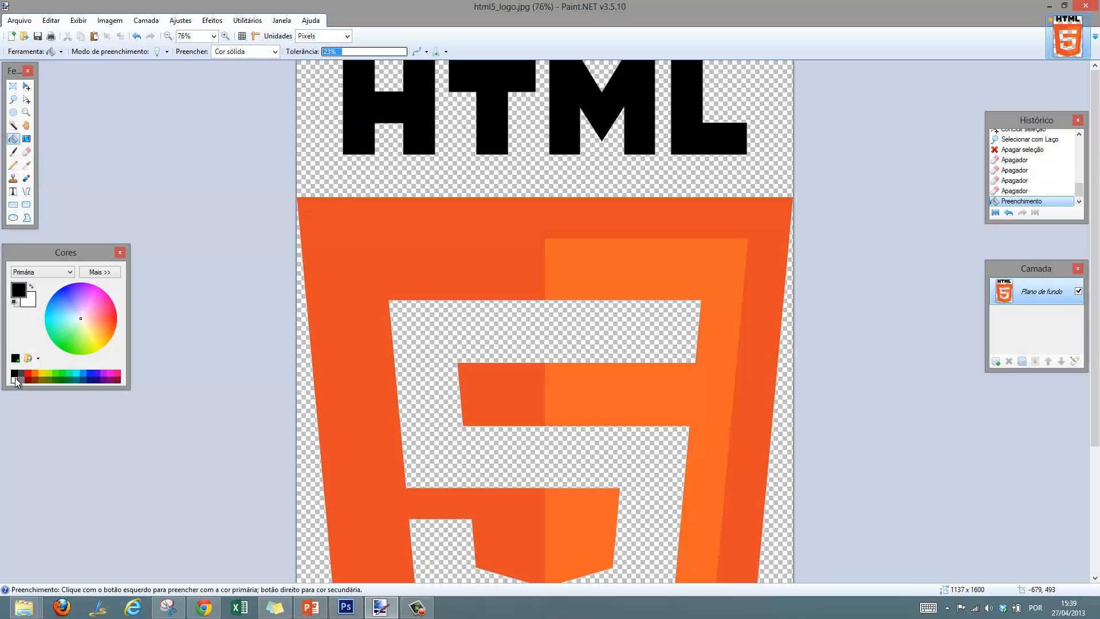
{"action": "key", "text": "ctrl+z"}
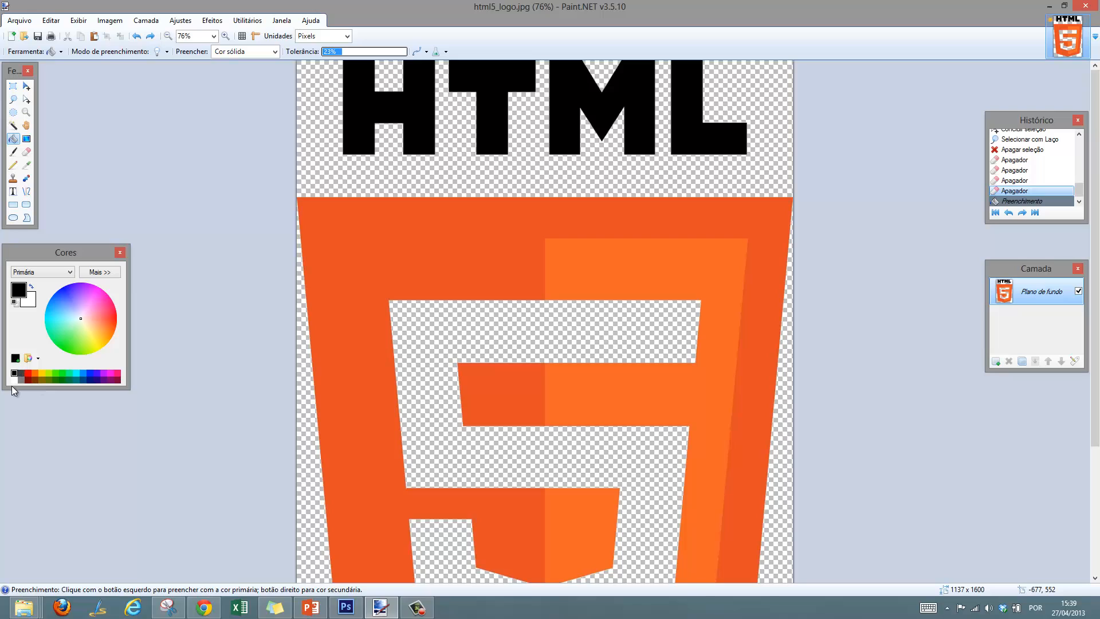
{"action": "left_click", "coordinate": [14, 379]}
Fill the four letters of the HTML lettering above the shield with white using the Paint Bucket
{"action": "left_click", "coordinate": [360, 121]}
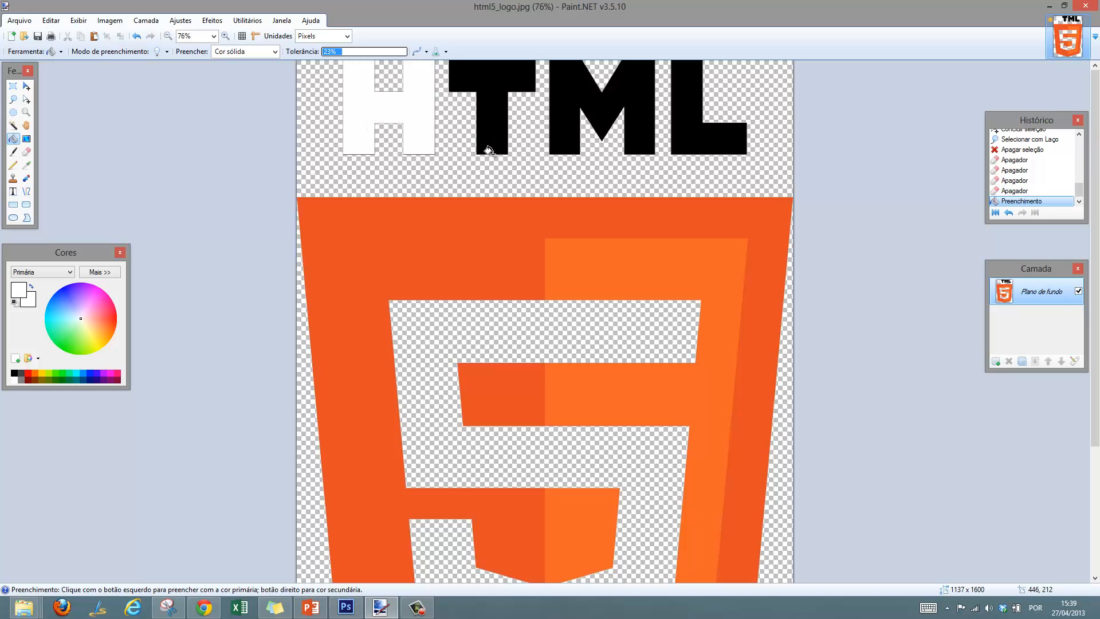
{"action": "left_click", "coordinate": [487, 126]}
{"action": "left_click", "coordinate": [572, 118]}
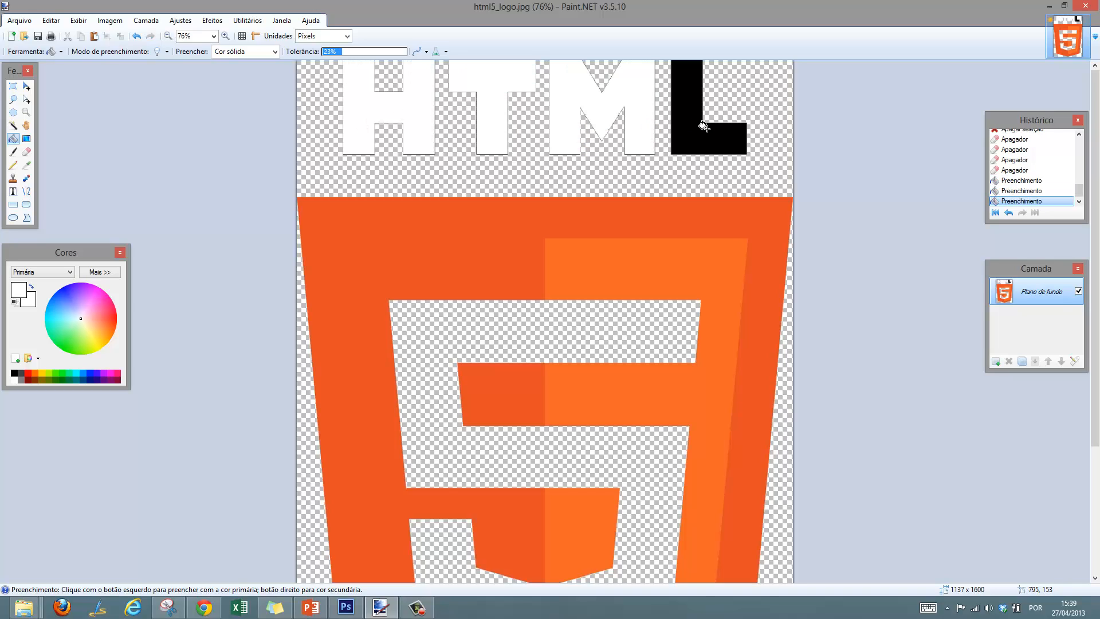
{"action": "left_click", "coordinate": [687, 138]}
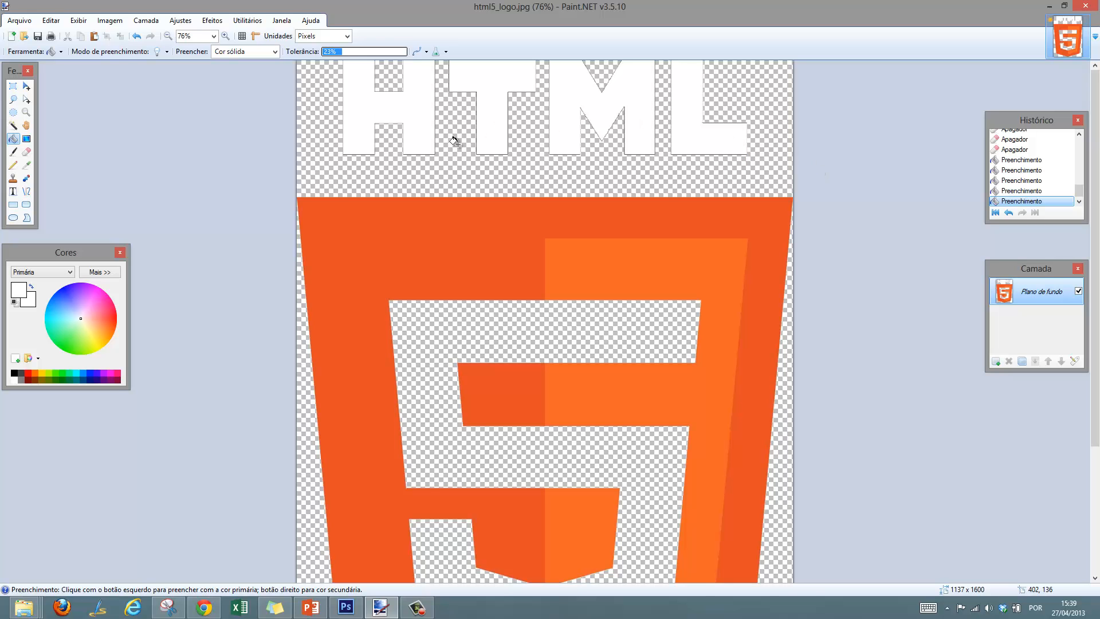
Examine the edges of the white-filled HTML letters up close
{"action": "scroll", "coordinate": [439, 125], "scroll_direction": "up", "scroll_amount": 3}
{"action": "scroll", "coordinate": [471, 160], "scroll_direction": "up", "scroll_amount": 8}
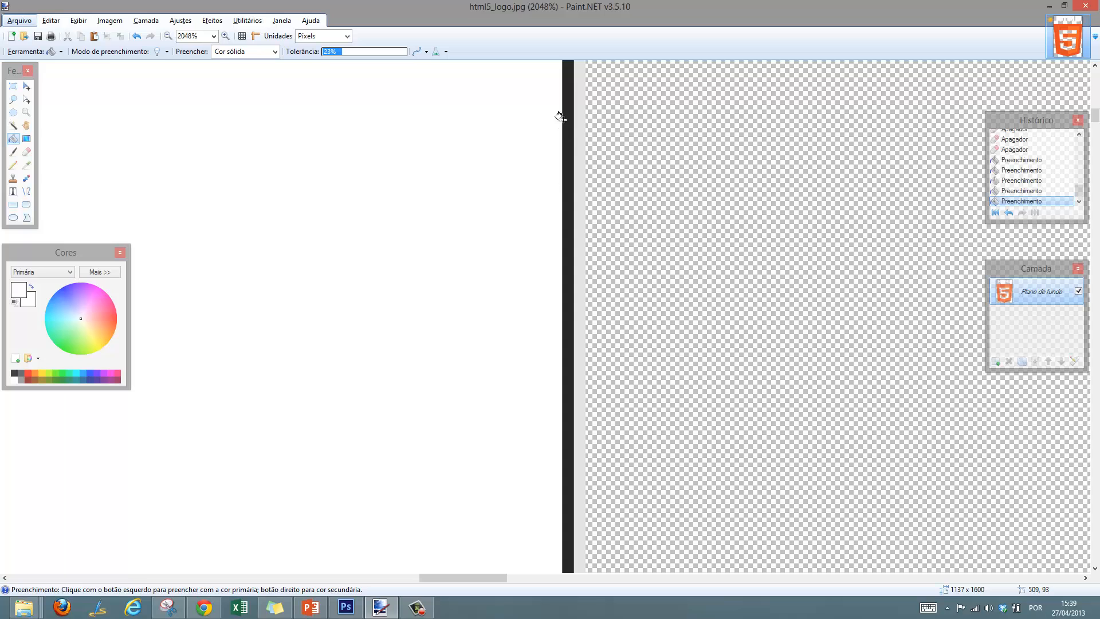
{"action": "scroll", "coordinate": [541, 175], "scroll_direction": "down", "scroll_amount": 1}
{"action": "scroll", "coordinate": [539, 195], "scroll_direction": "down", "scroll_amount": 7}
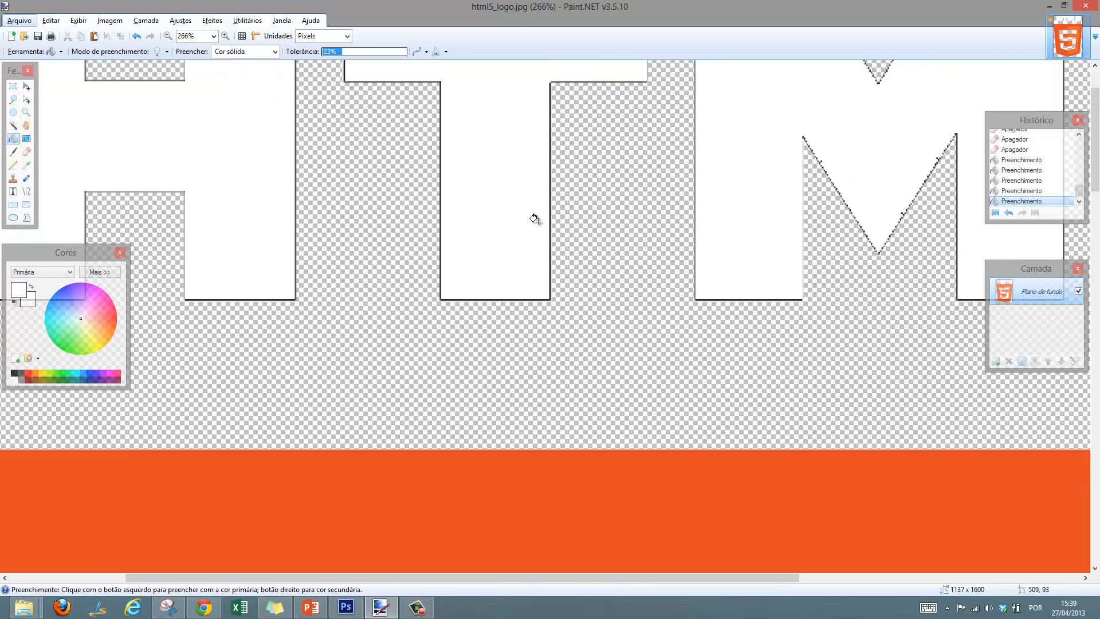
{"action": "scroll", "coordinate": [510, 197], "scroll_direction": "down", "scroll_amount": 2}
{"action": "scroll", "coordinate": [547, 189], "scroll_direction": "down", "scroll_amount": 4}
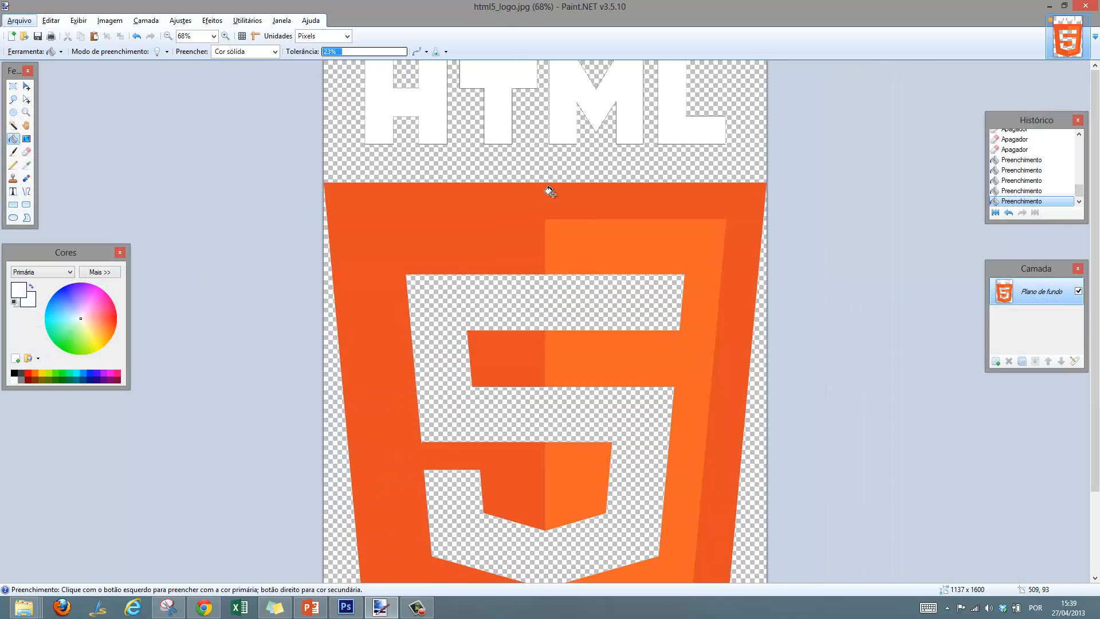
{"action": "scroll", "coordinate": [545, 188], "scroll_direction": "up", "scroll_amount": 3}
Undo the white fills of the HTML letters
{"action": "key", "text": "ctrl+z"}
{"action": "key", "text": "ctrl+z"}
{"action": "key", "text": "ctrl+z"}
{"action": "key", "text": "ctrl+z"}
{"action": "key", "text": "ctrl+z"}
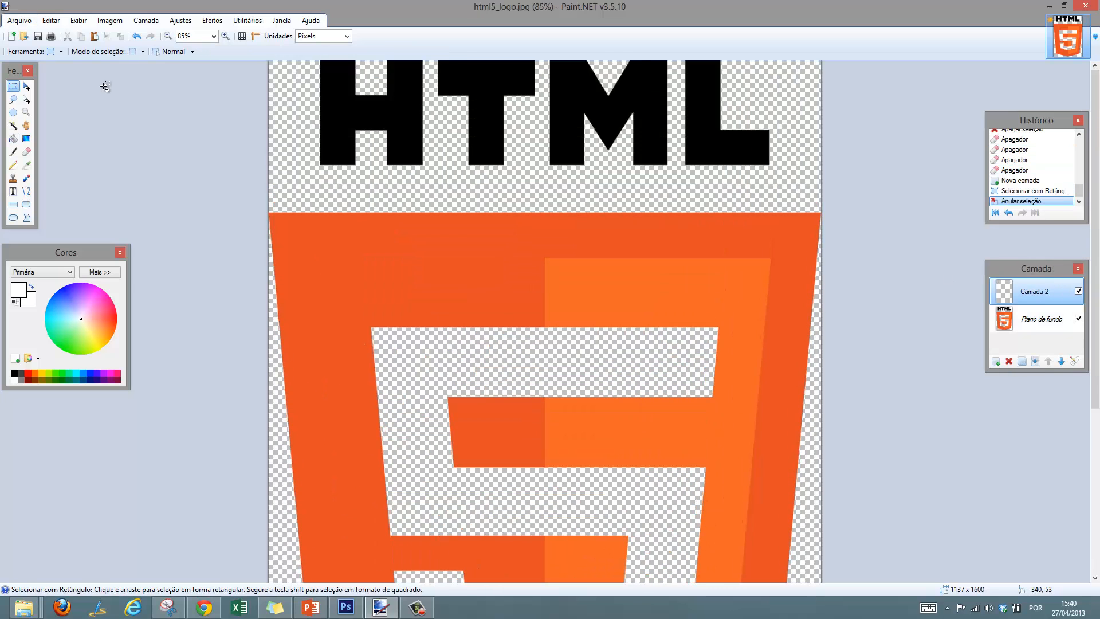
Make the background layer Plano de fundo active and select the whole 1137 x 1600 pixel canvas
{"action": "key", "text": "ctrl+a"}
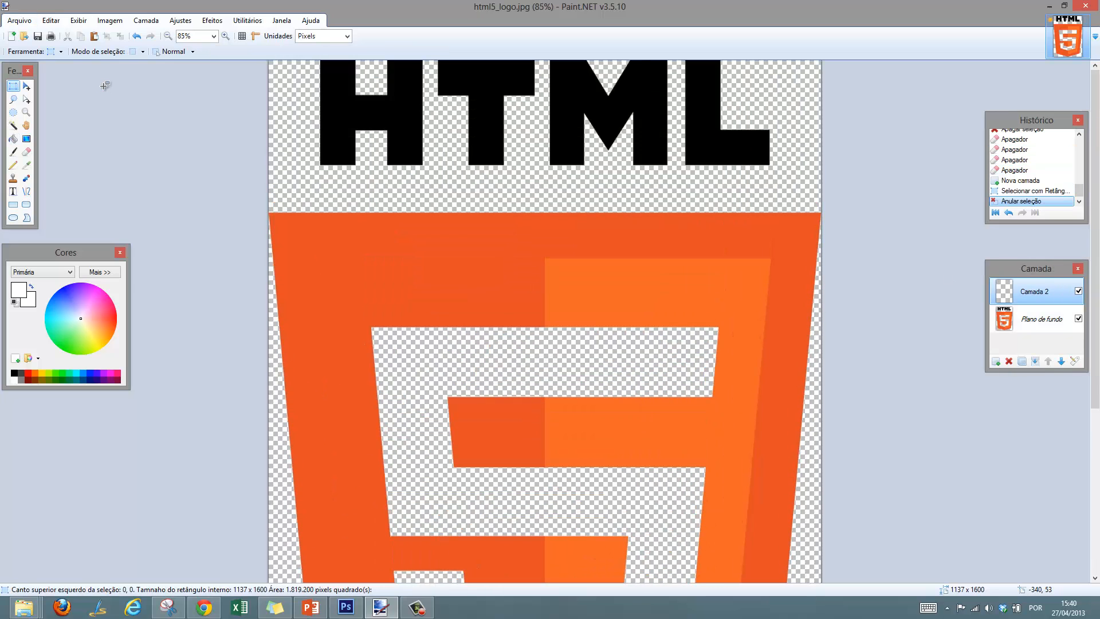
{"action": "left_click", "coordinate": [1040, 320]}
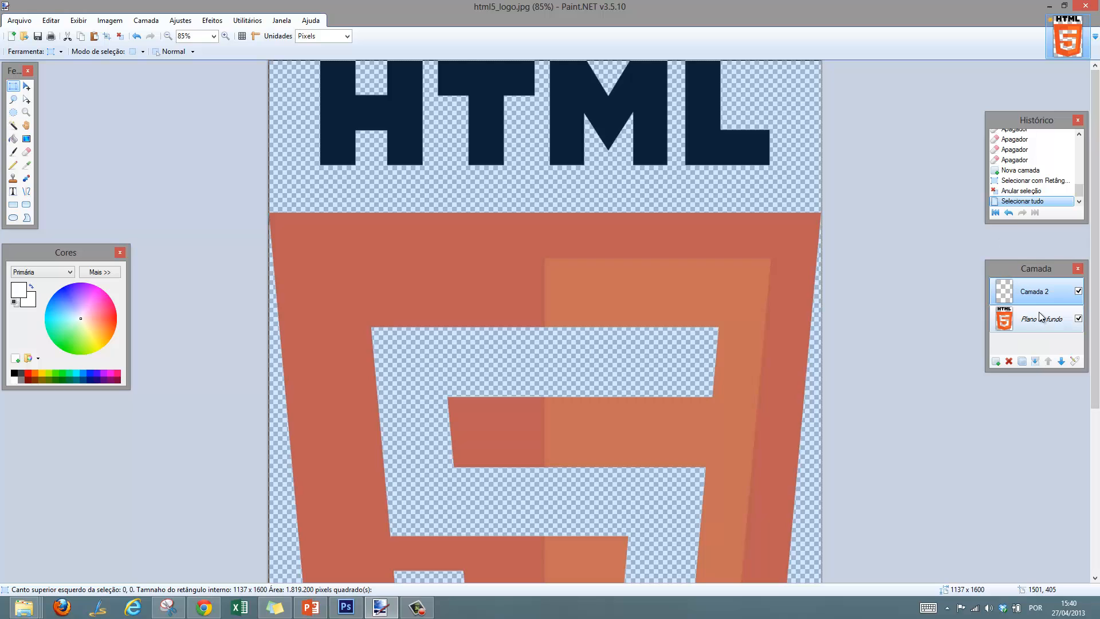
{"action": "key", "text": "ctrl+a"}
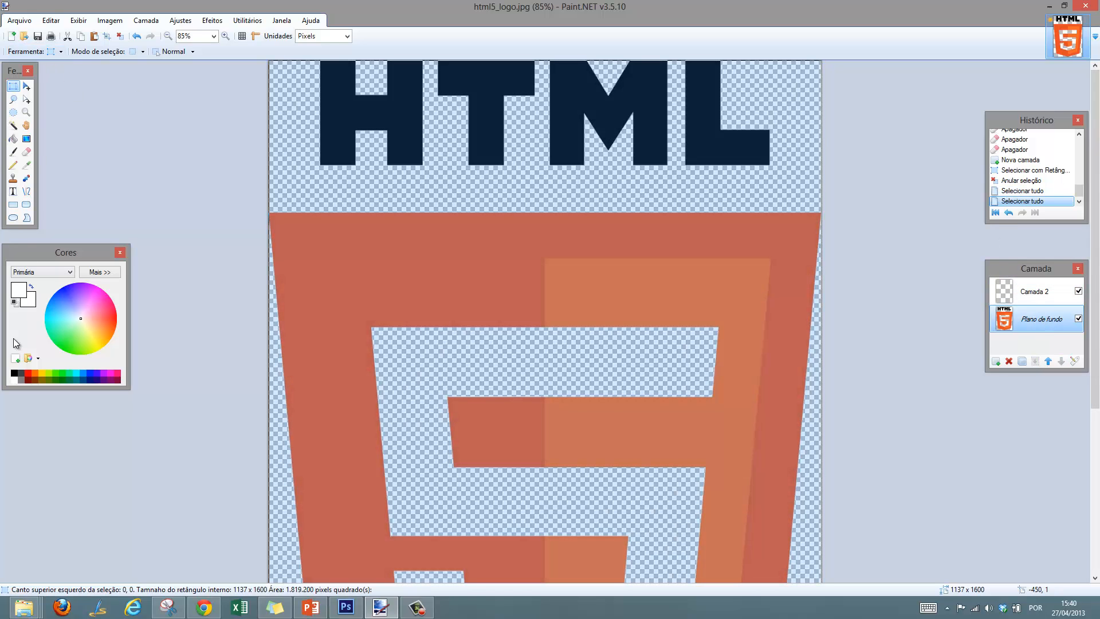
Fill the dark and light orange areas of the shield with white using the Paint Bucket
{"action": "left_click", "coordinate": [12, 139]}
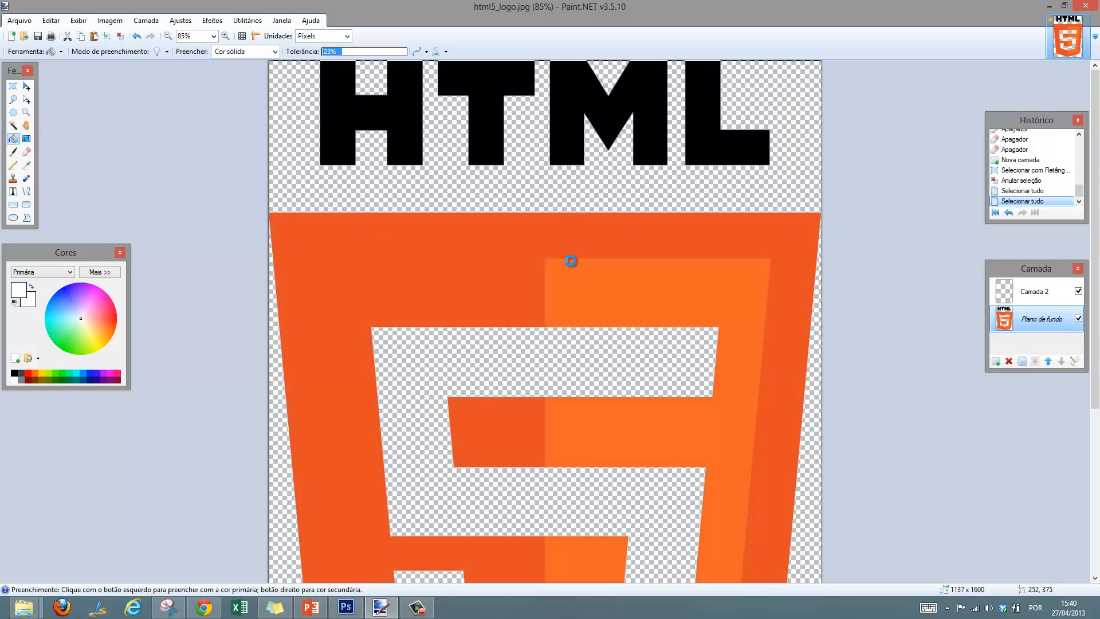
{"action": "left_click", "coordinate": [567, 257]}
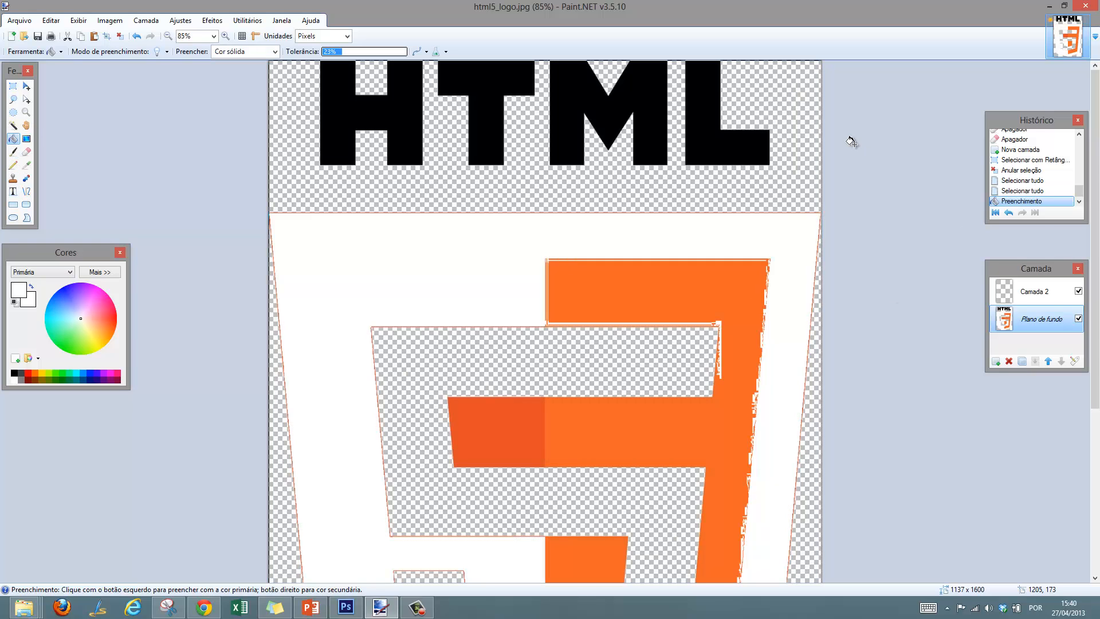
{"action": "scroll", "coordinate": [599, 199], "scroll_direction": "down", "scroll_amount": 4}
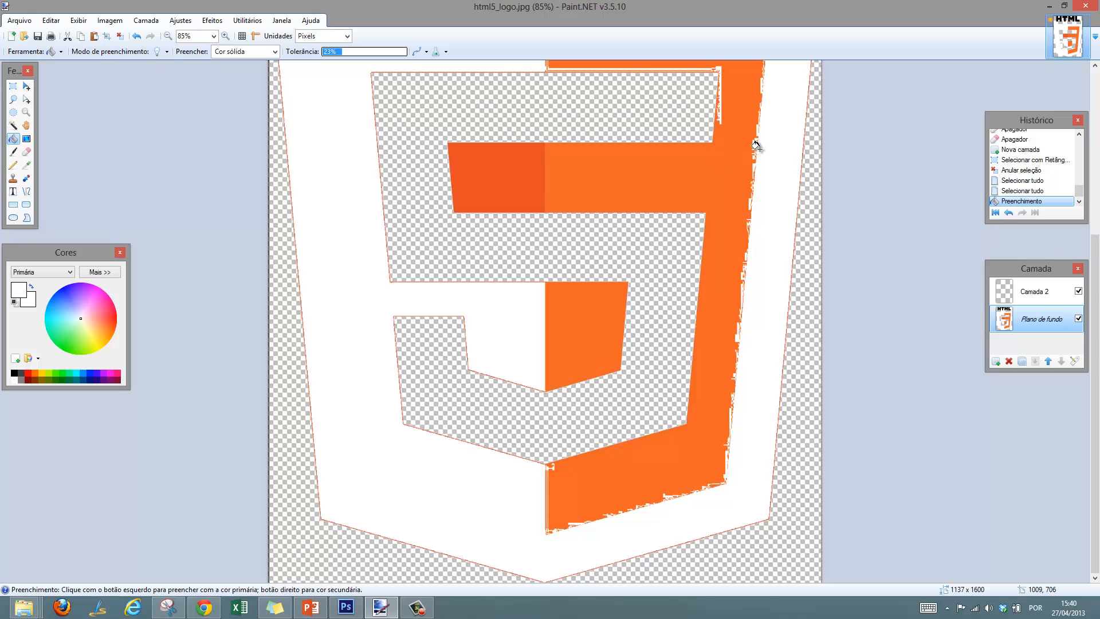
{"action": "left_click", "coordinate": [696, 187]}
{"action": "left_click", "coordinate": [583, 326]}
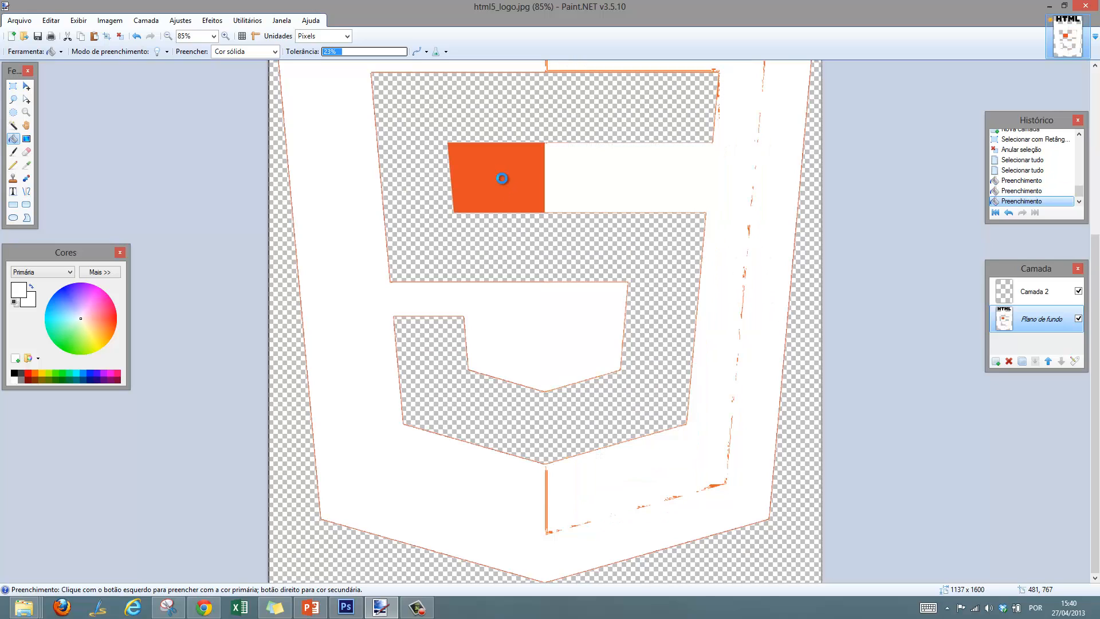
{"action": "left_click", "coordinate": [501, 177]}
{"action": "scroll", "coordinate": [603, 207], "scroll_direction": "up", "scroll_amount": 4}
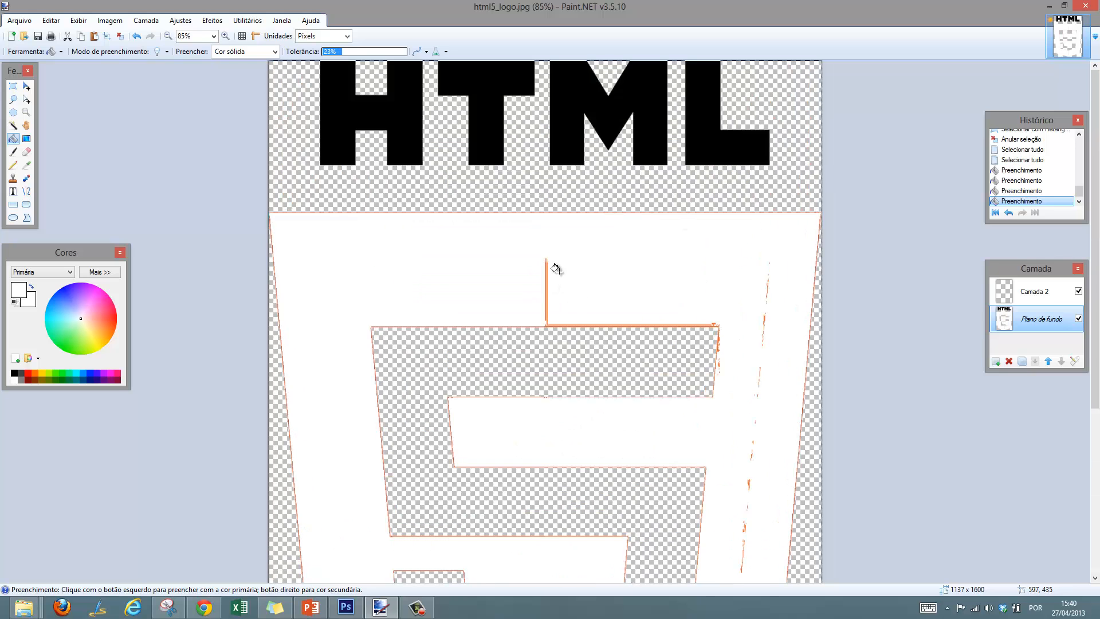
{"action": "scroll", "coordinate": [644, 298], "scroll_direction": "down", "scroll_amount": 4}
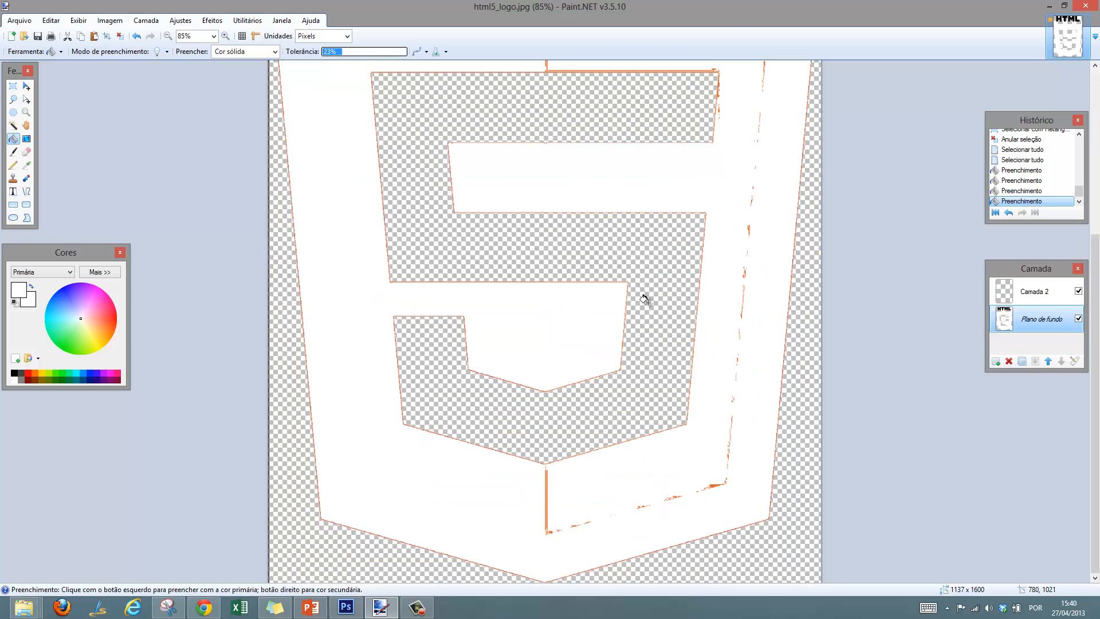
{"action": "scroll", "coordinate": [645, 297], "scroll_direction": "up", "scroll_amount": 4}
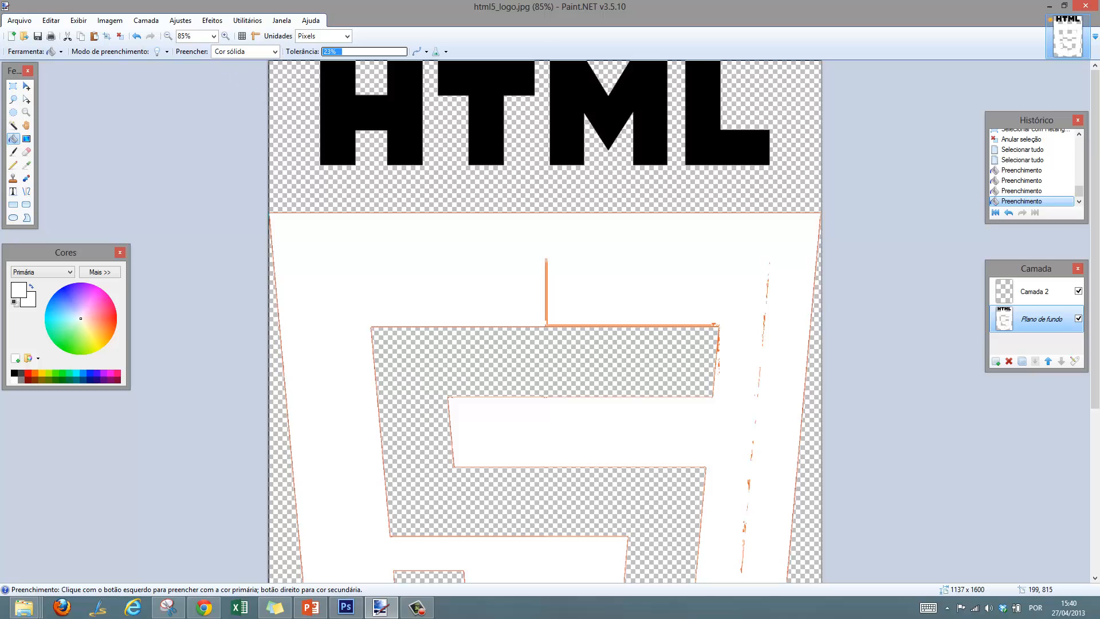
Switch to Photoshop and view the layer style options of the logo layer Camada 0
{"action": "left_click", "coordinate": [346, 607]}
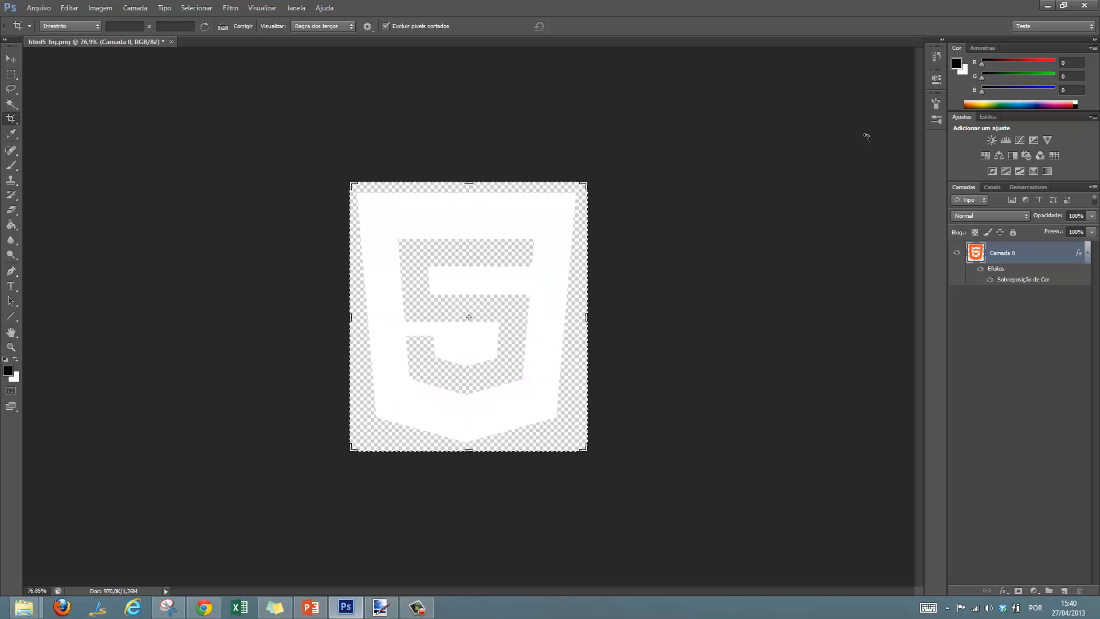
{"action": "double_click", "coordinate": [1056, 262]}
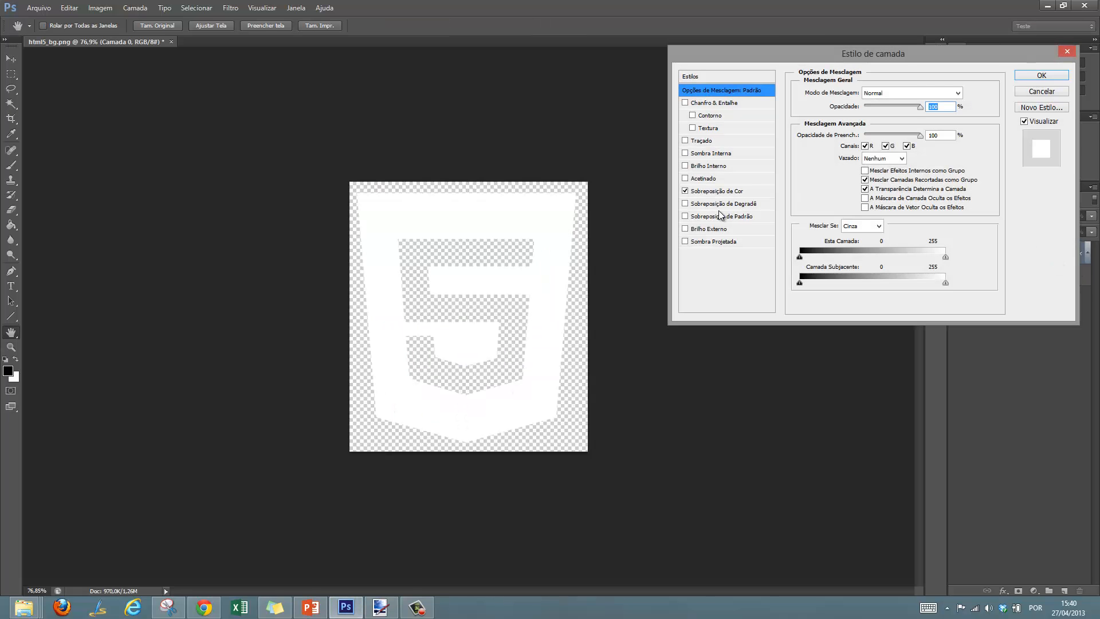
{"action": "key", "text": "Return"}
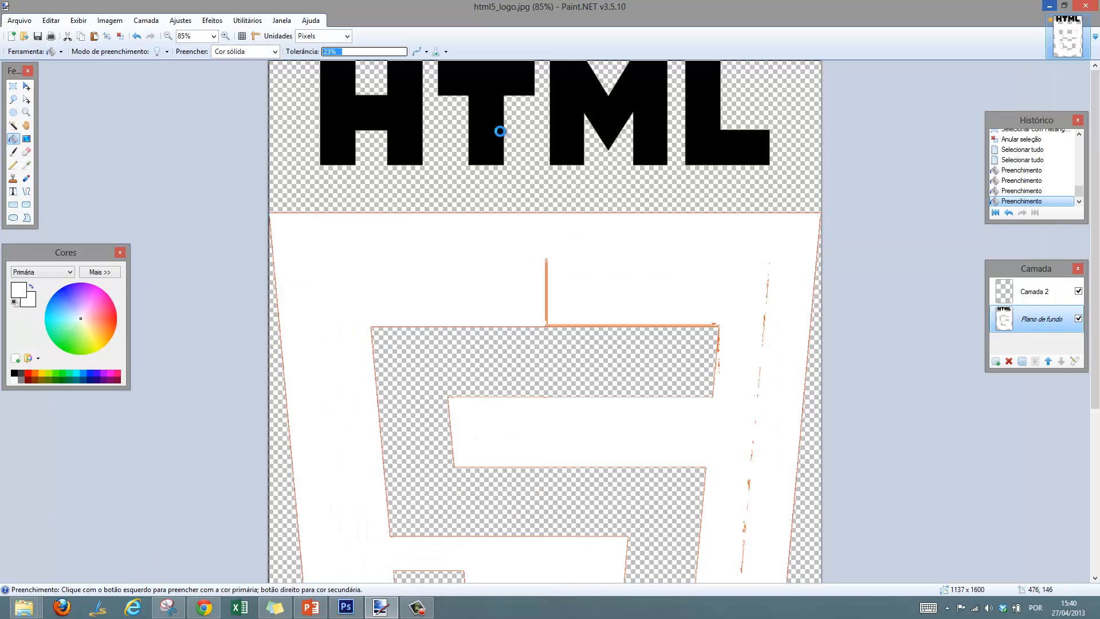
Back in Paint.NET, fill the letters T, M, L and H of the lettering with white
{"action": "left_click", "coordinate": [498, 131]}
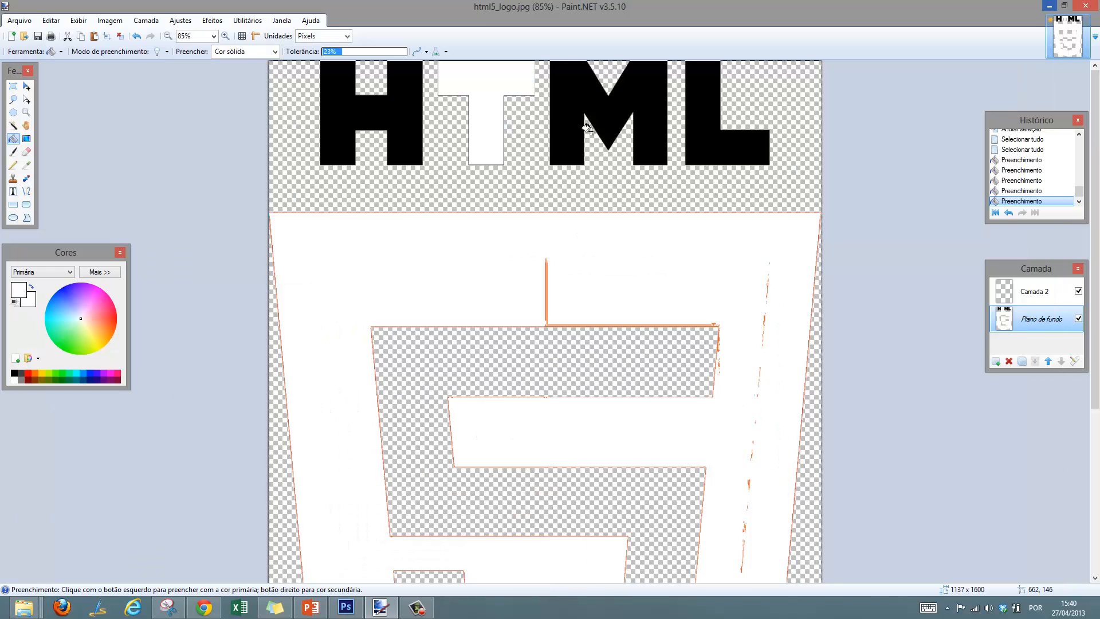
{"action": "left_click", "coordinate": [617, 129]}
{"action": "left_click", "coordinate": [704, 131]}
{"action": "left_click", "coordinate": [416, 123]}
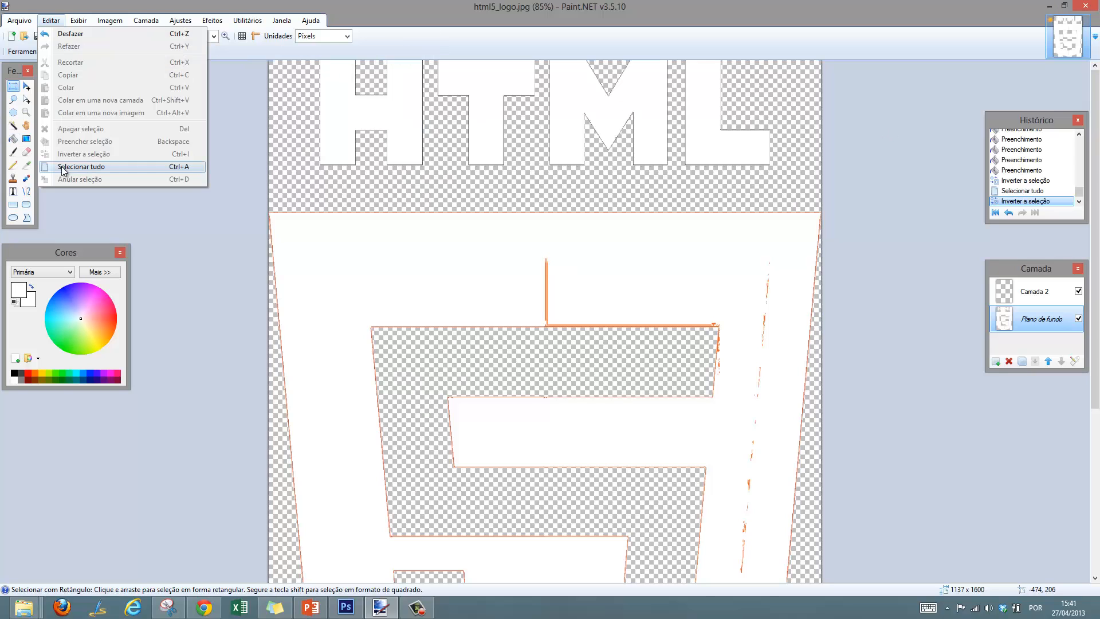
{"action": "left_click", "coordinate": [63, 168]}
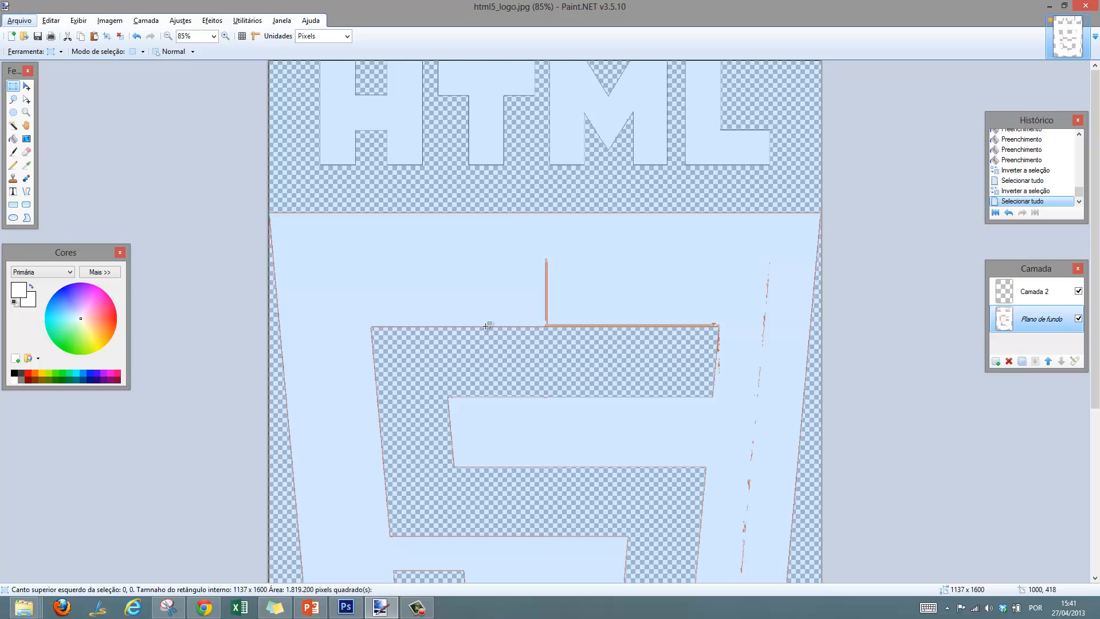
{"action": "scroll", "coordinate": [483, 325], "scroll_direction": "up", "scroll_amount": 3}
{"action": "scroll", "coordinate": [518, 301], "scroll_direction": "down", "scroll_amount": 2}
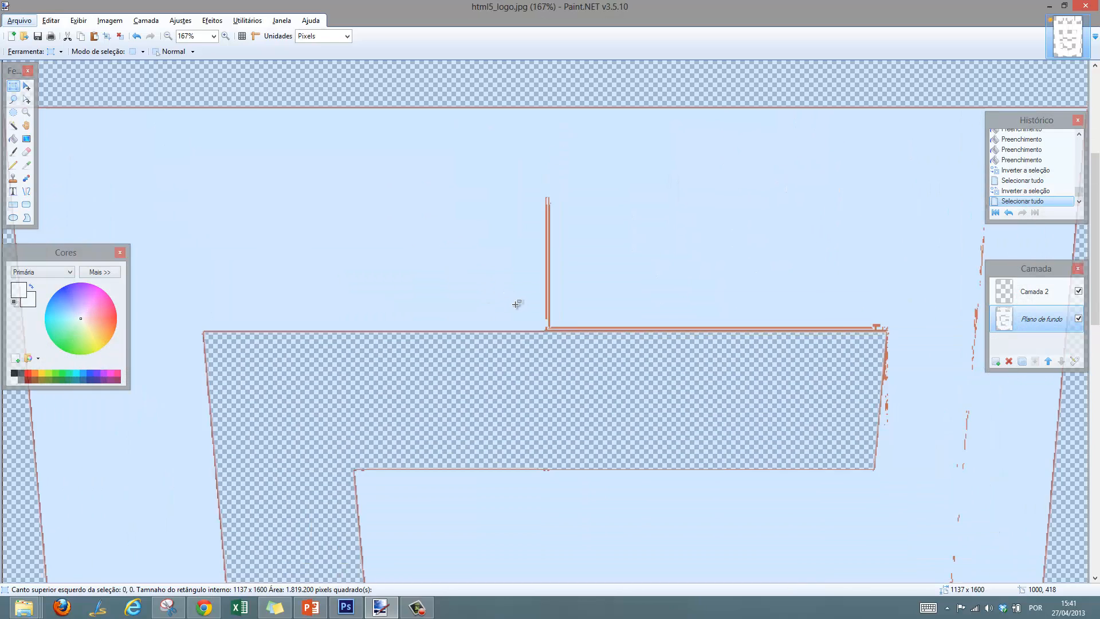
{"action": "left_click", "coordinate": [510, 249]}
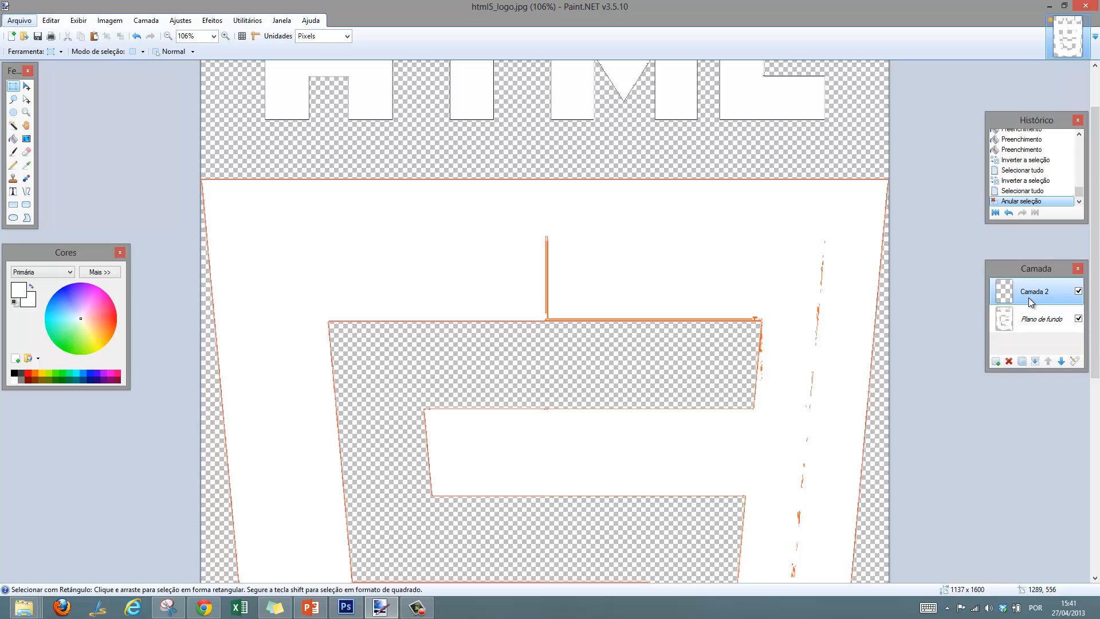
On the background layer, draw a rectangular selection of about 397 x 186 pixels around the vertical orange line above the cut-out 5
{"action": "left_click_drag", "start_coordinate": [429, 209], "coordinate": [669, 321]}
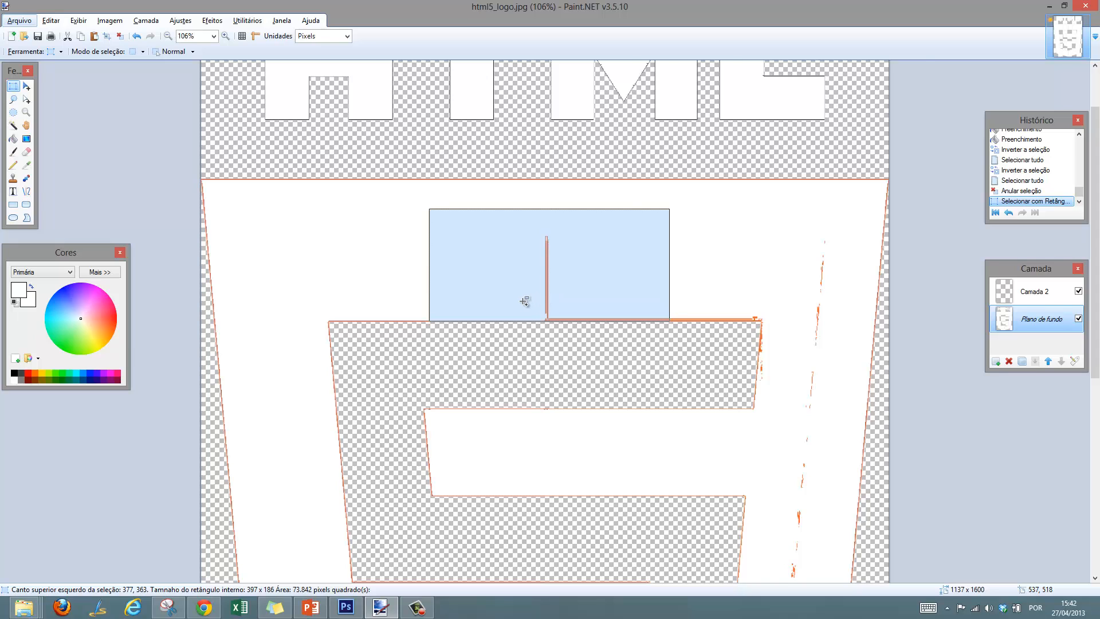
{"action": "scroll", "coordinate": [525, 302], "scroll_direction": "up", "scroll_amount": 5}
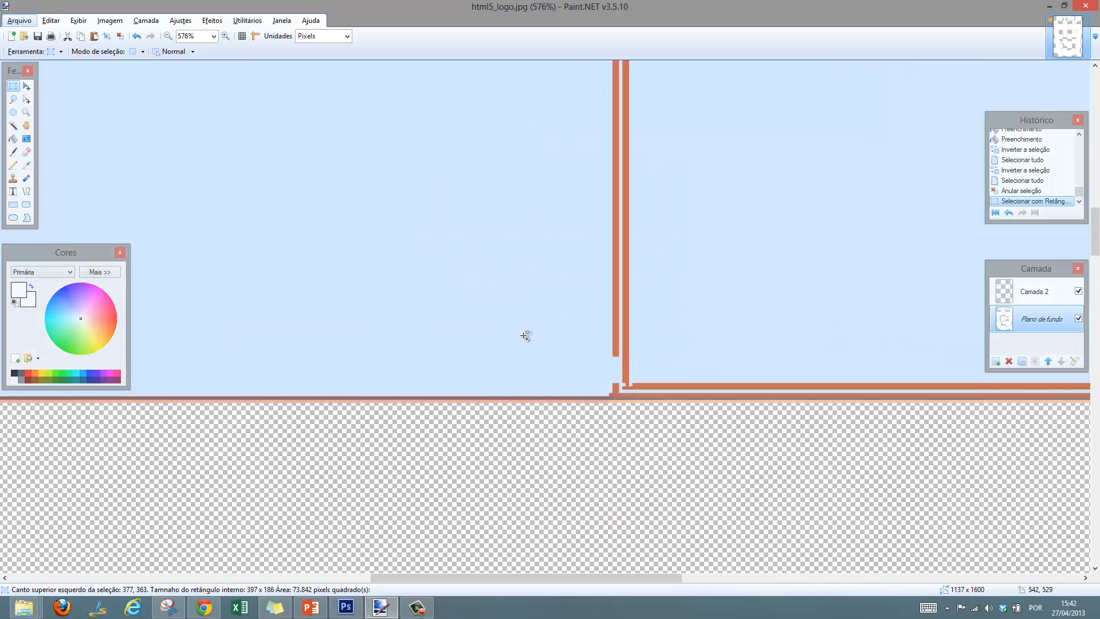
{"action": "scroll", "coordinate": [525, 335], "scroll_direction": "down", "scroll_amount": 3}
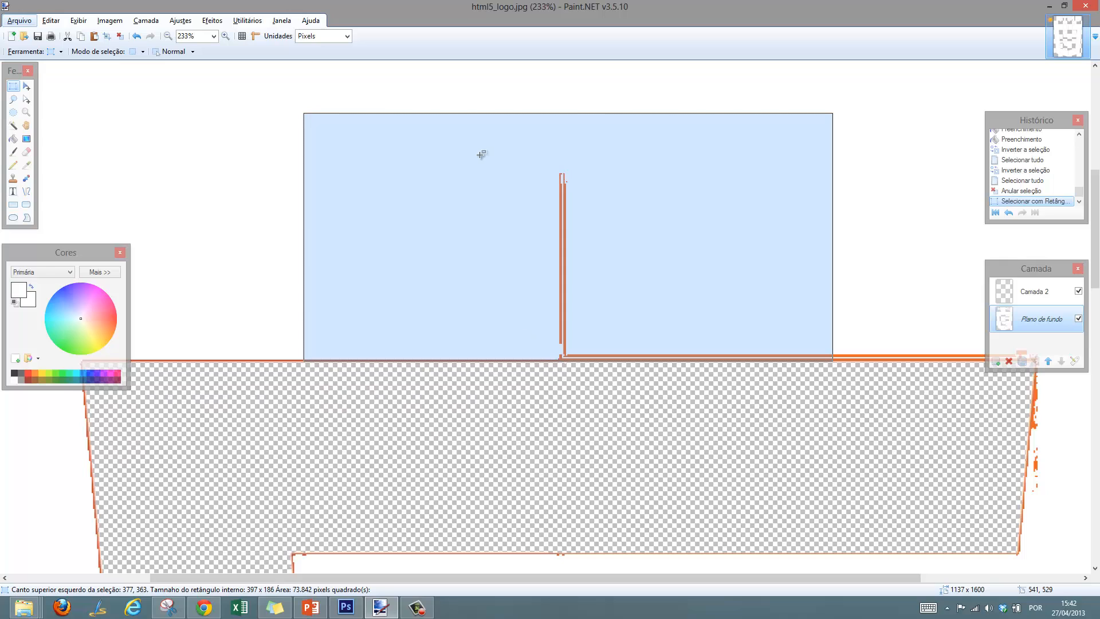
Fill the leftover vertical orange lines inside the selection with white using the Paint Bucket
{"action": "left_click", "coordinate": [15, 140]}
{"action": "left_click", "coordinate": [704, 266]}
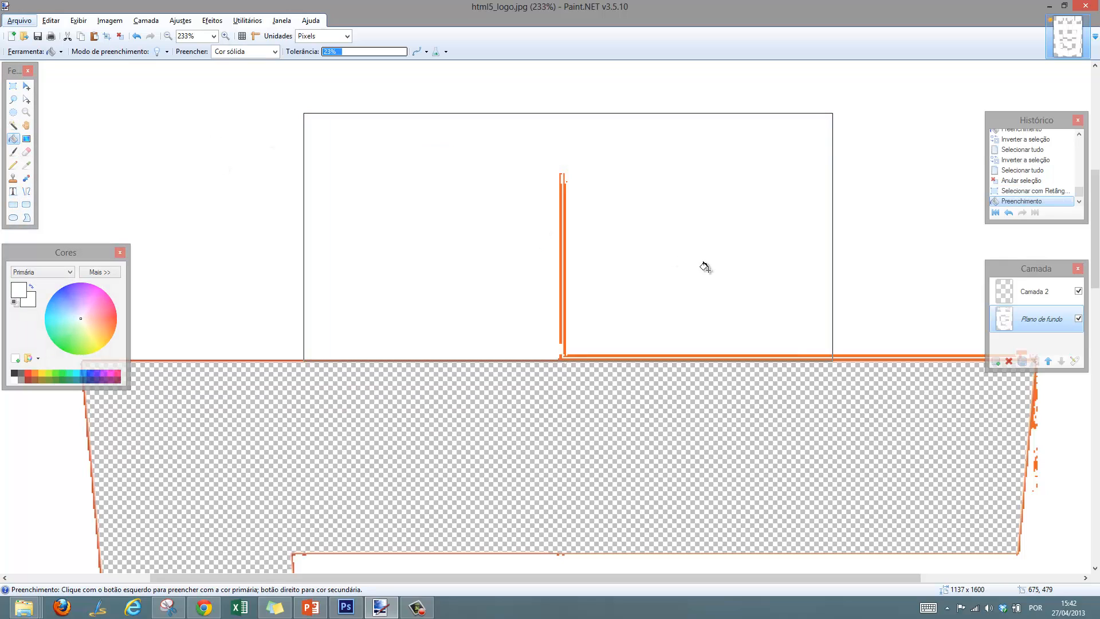
{"action": "left_click", "coordinate": [563, 233]}
{"action": "left_click", "coordinate": [561, 235]}
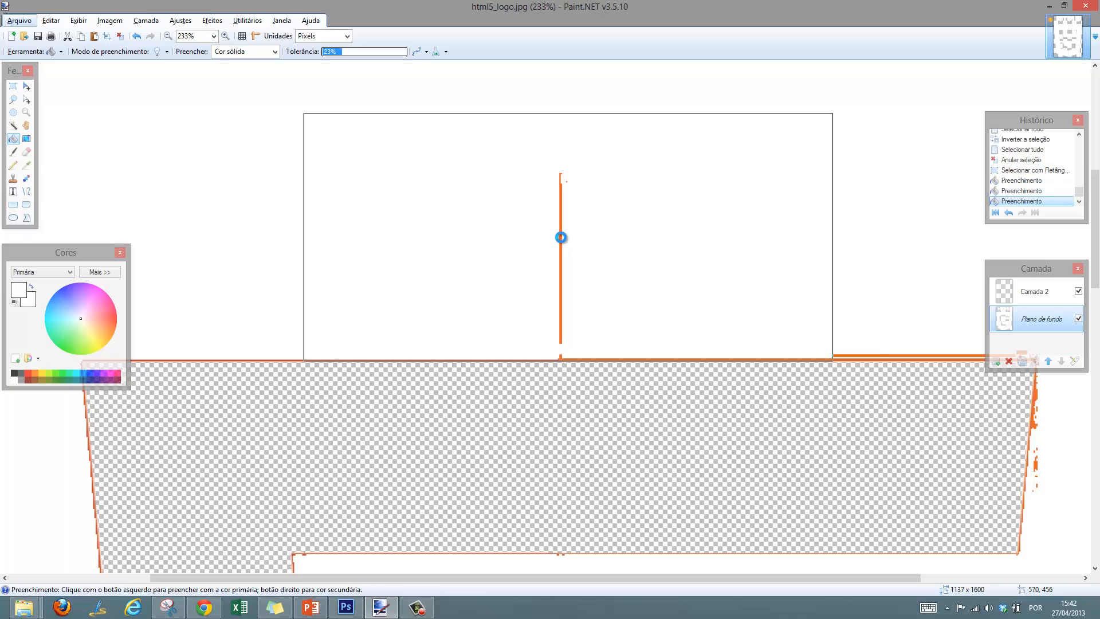
{"action": "left_click", "coordinate": [561, 237]}
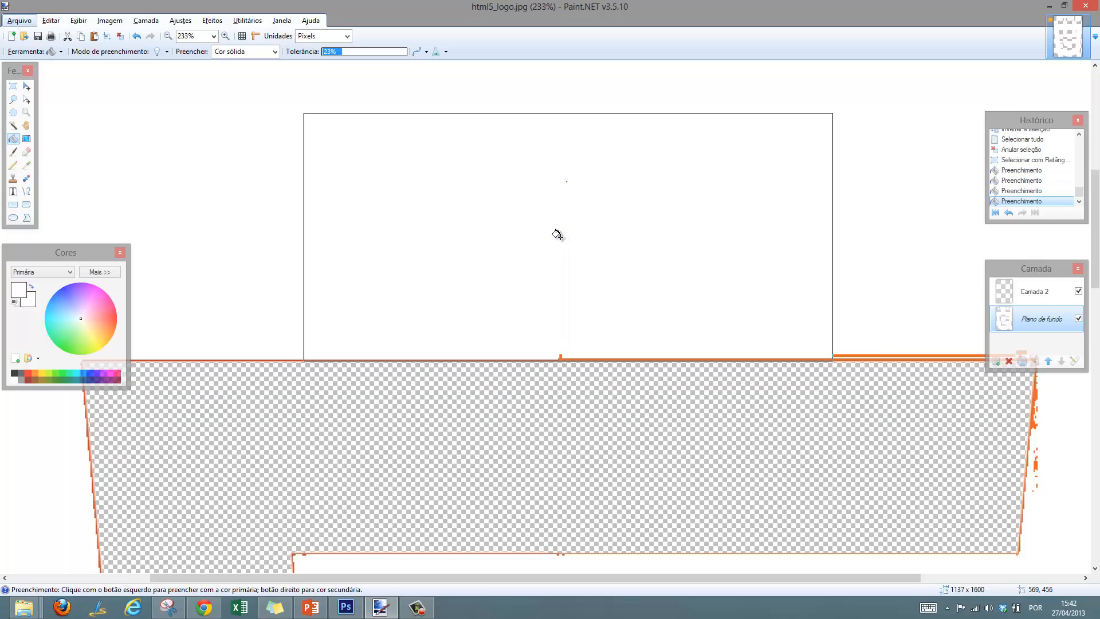
Undo the last two fills, fill the selected area with white on layer Camada 2 instead, and clear the selection
{"action": "left_click", "coordinate": [1038, 301]}
{"action": "key", "text": "ctrl+z"}
{"action": "key", "text": "ctrl+z"}
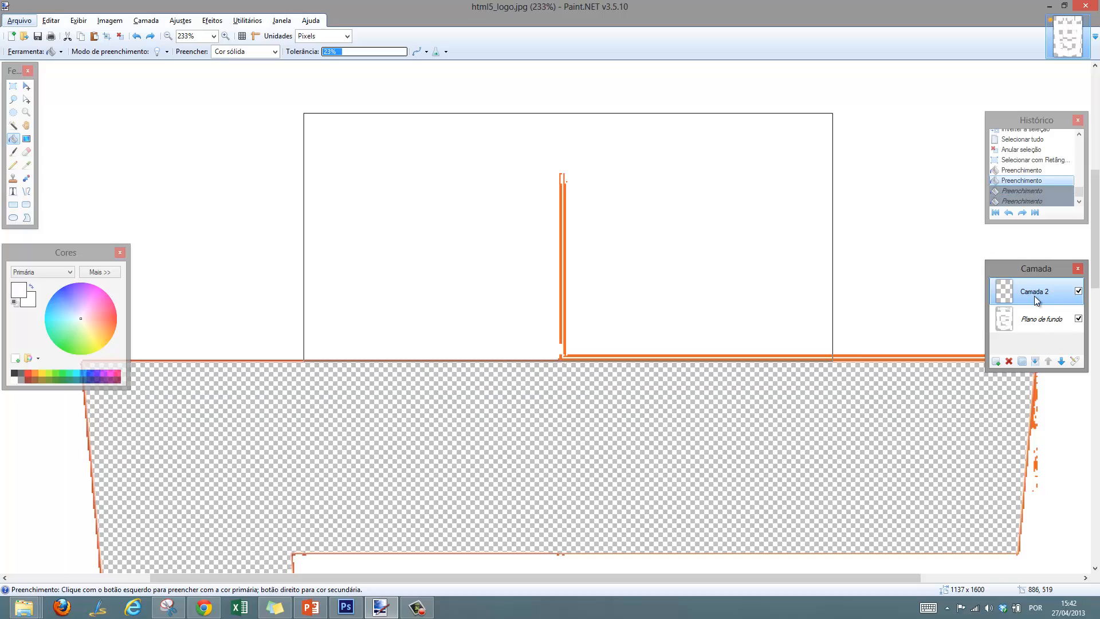
{"action": "left_click", "coordinate": [557, 213]}
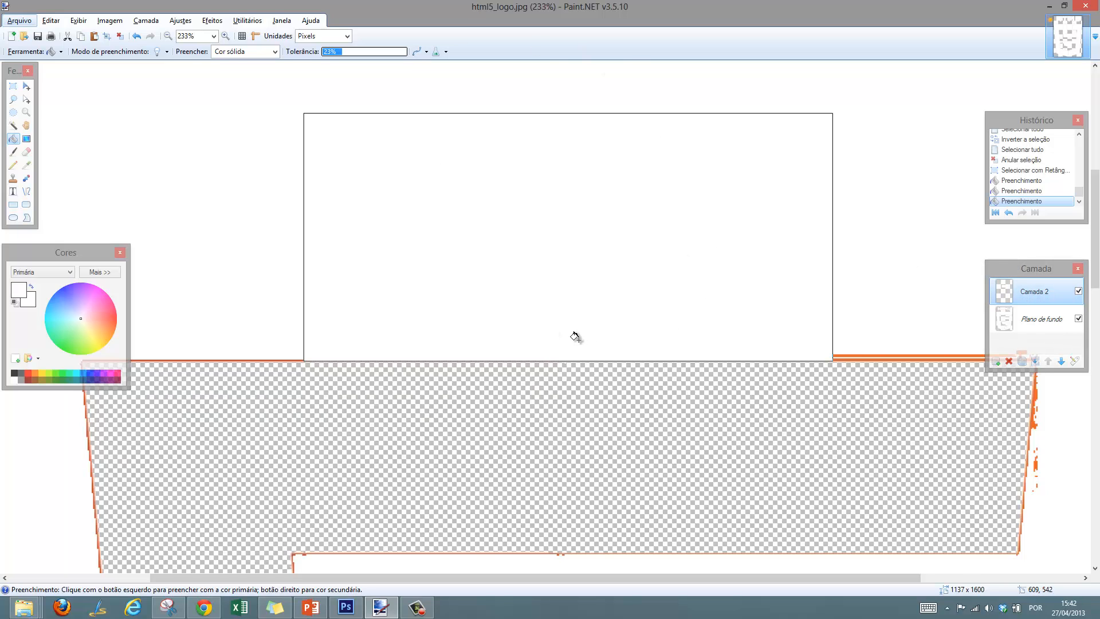
{"action": "scroll", "coordinate": [737, 337], "scroll_direction": "down", "scroll_amount": 5}
{"action": "key", "text": "ctrl+d"}
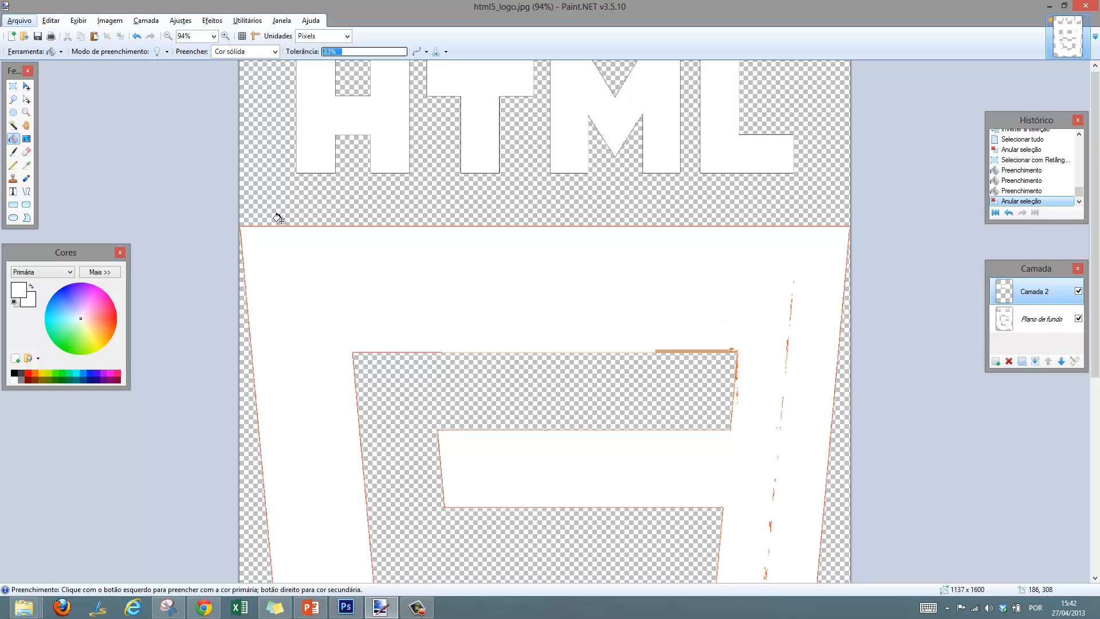
Try to fill the orange line along the shield's top edge with white on layer Camada 2
{"action": "scroll", "coordinate": [243, 226], "scroll_direction": "up", "scroll_amount": 6}
{"action": "scroll", "coordinate": [434, 201], "scroll_direction": "up", "scroll_amount": 2}
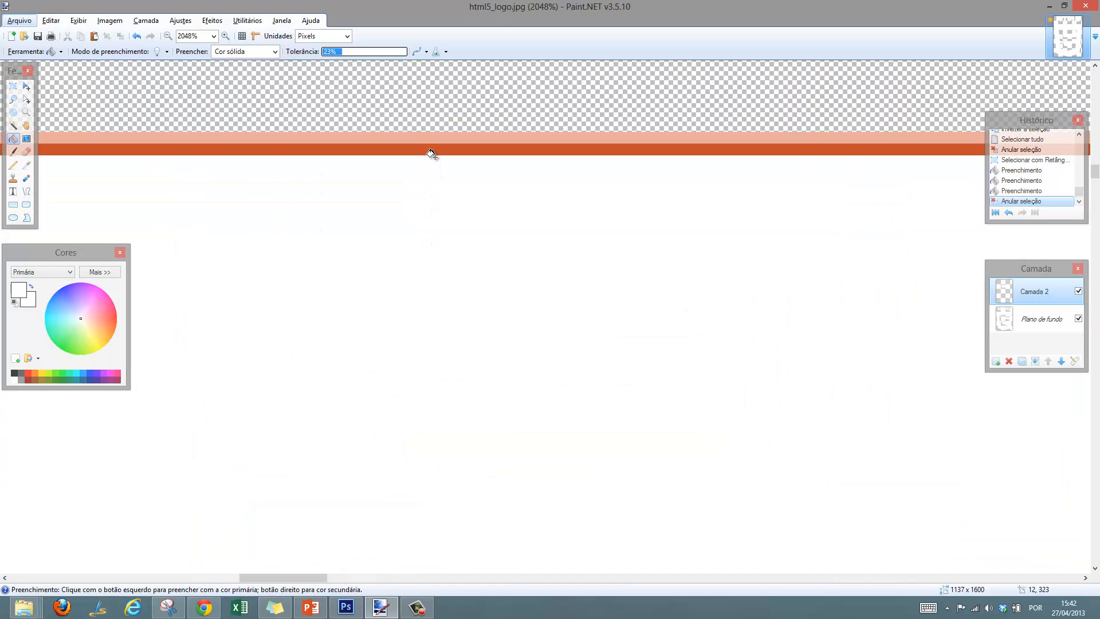
{"action": "left_click", "coordinate": [465, 137]}
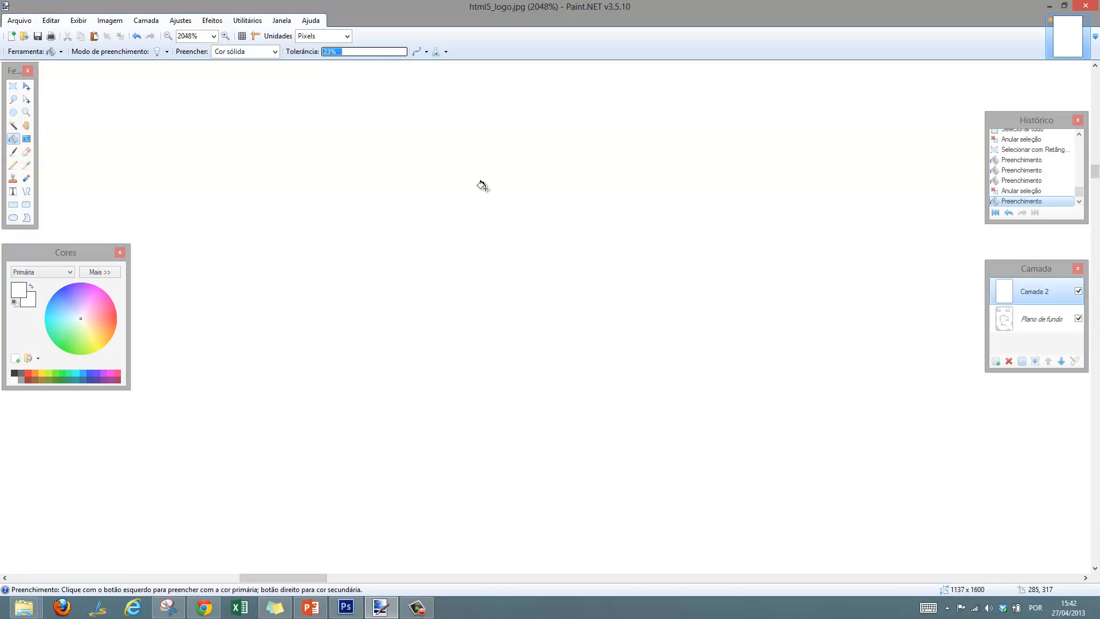
{"action": "key", "text": "ctrl+z"}
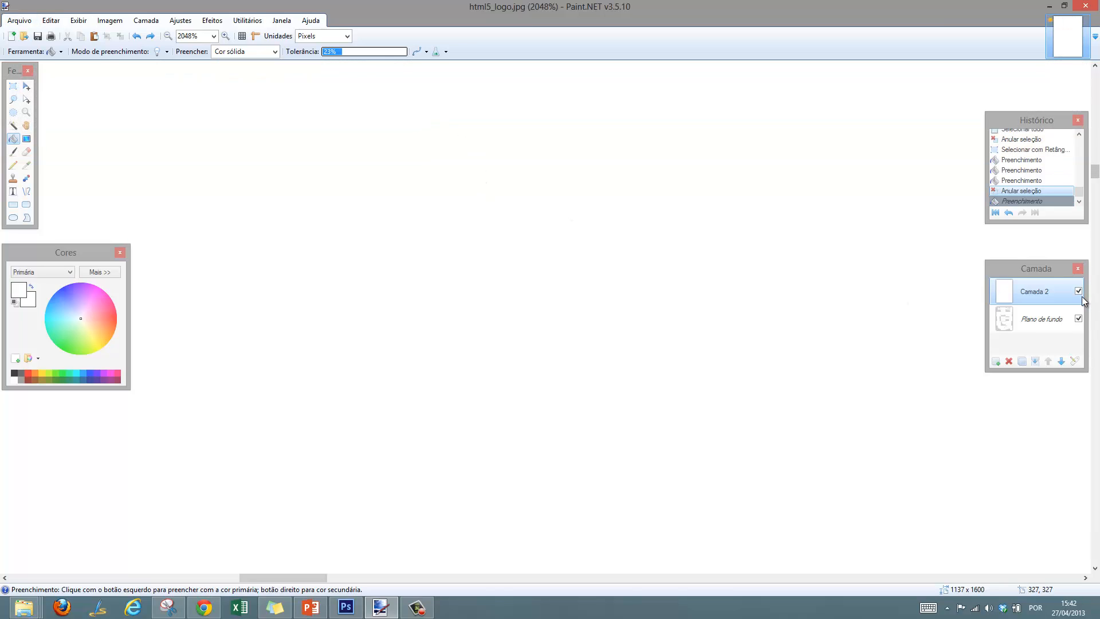
On the background layer, fill both orange lines along the shield's top edge with white
{"action": "left_click", "coordinate": [1045, 324]}
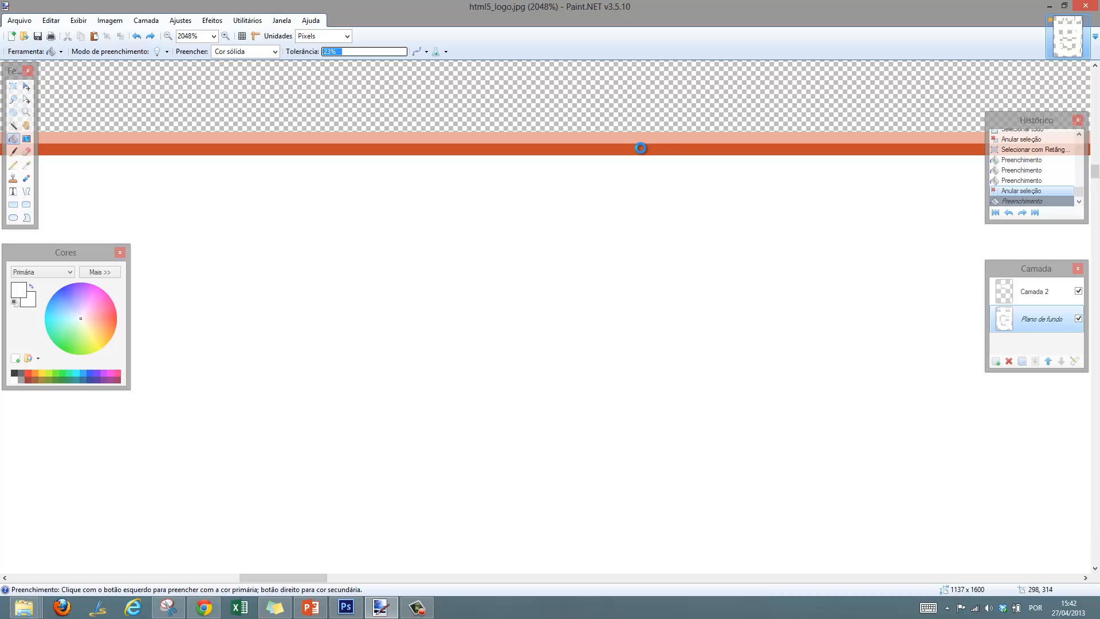
{"action": "left_click", "coordinate": [645, 147]}
{"action": "left_click", "coordinate": [627, 138]}
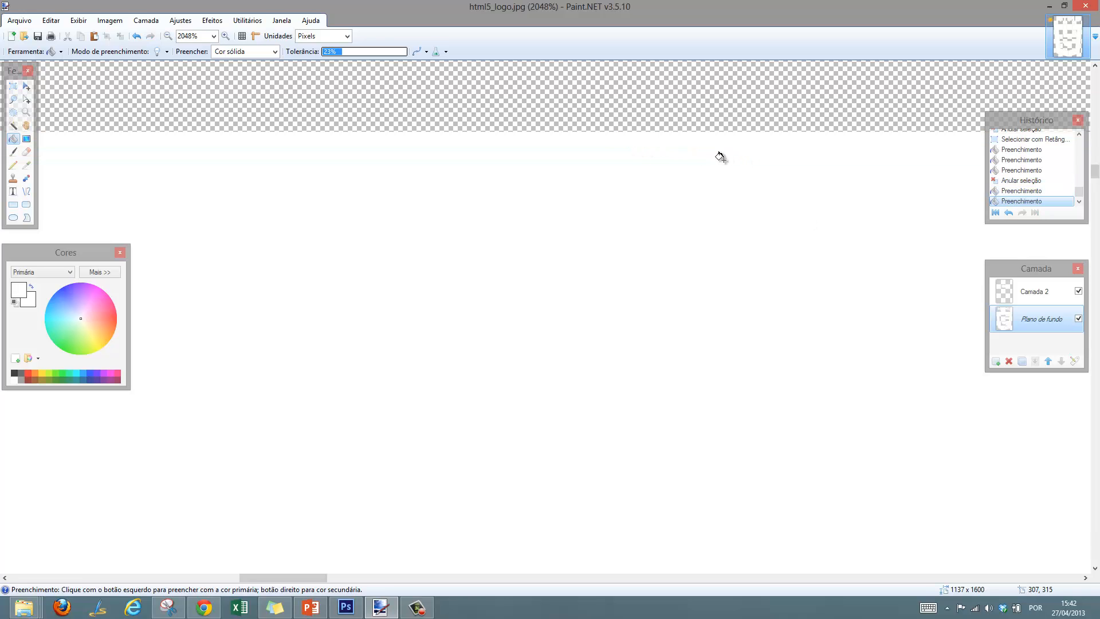
Fill several of the stepped orange pixel strips along the shield's outer left edge with white using the Paint Bucket
{"action": "scroll", "coordinate": [526, 170], "scroll_direction": "down", "scroll_amount": 17}
{"action": "scroll", "coordinate": [581, 274], "scroll_direction": "down", "scroll_amount": 10}
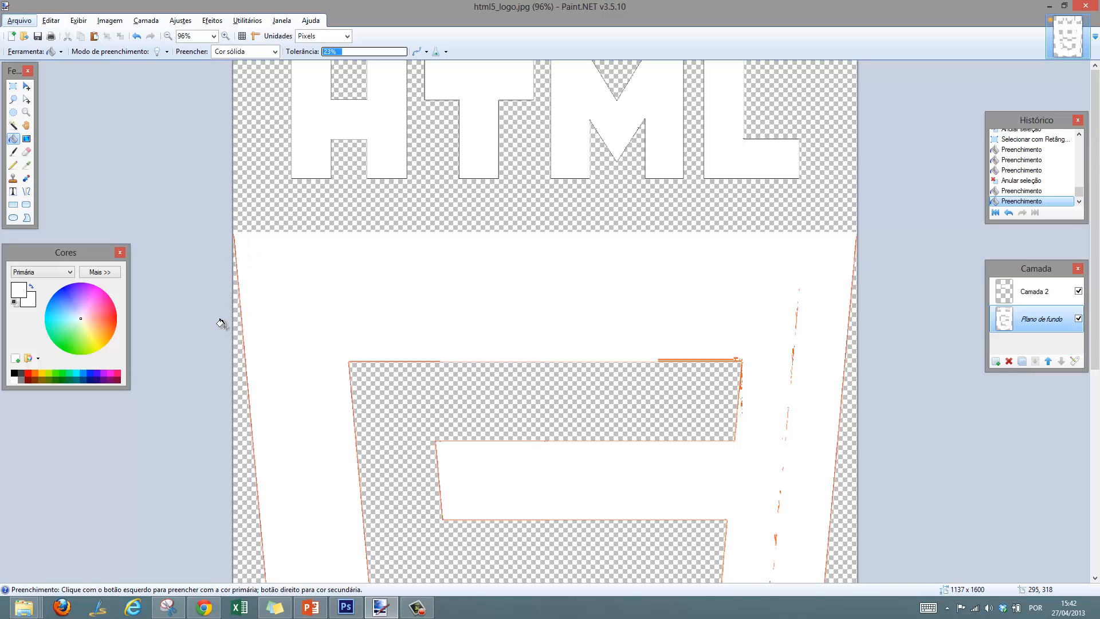
{"action": "scroll", "coordinate": [222, 319], "scroll_direction": "up", "scroll_amount": 14}
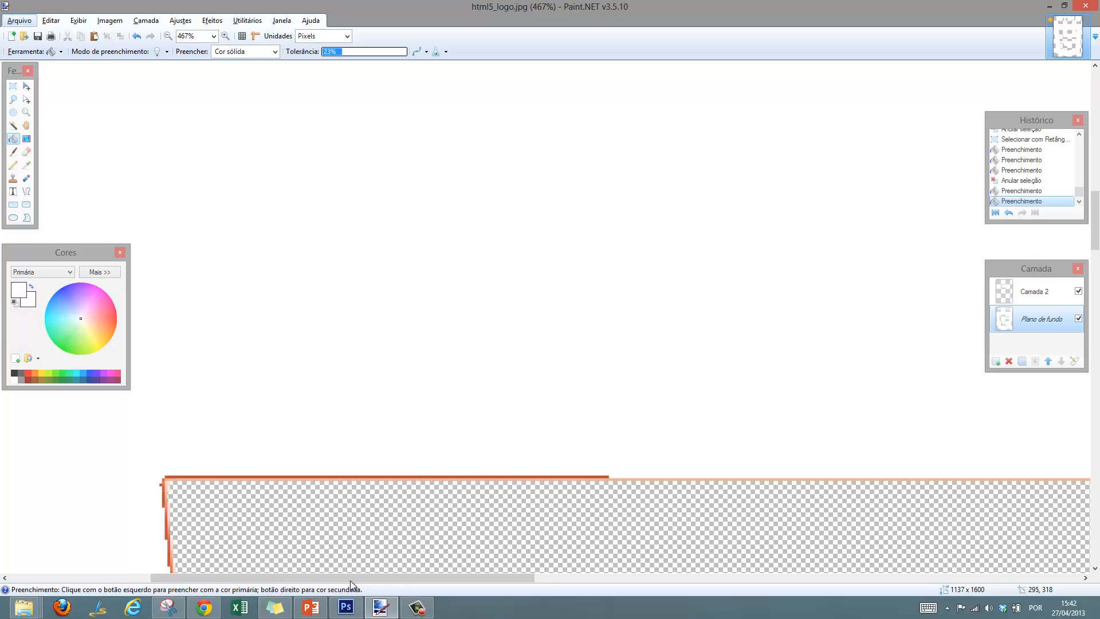
{"action": "left_click", "coordinate": [540, 580]}
{"action": "left_click_drag", "start_coordinate": [545, 579], "coordinate": [7, 579]}
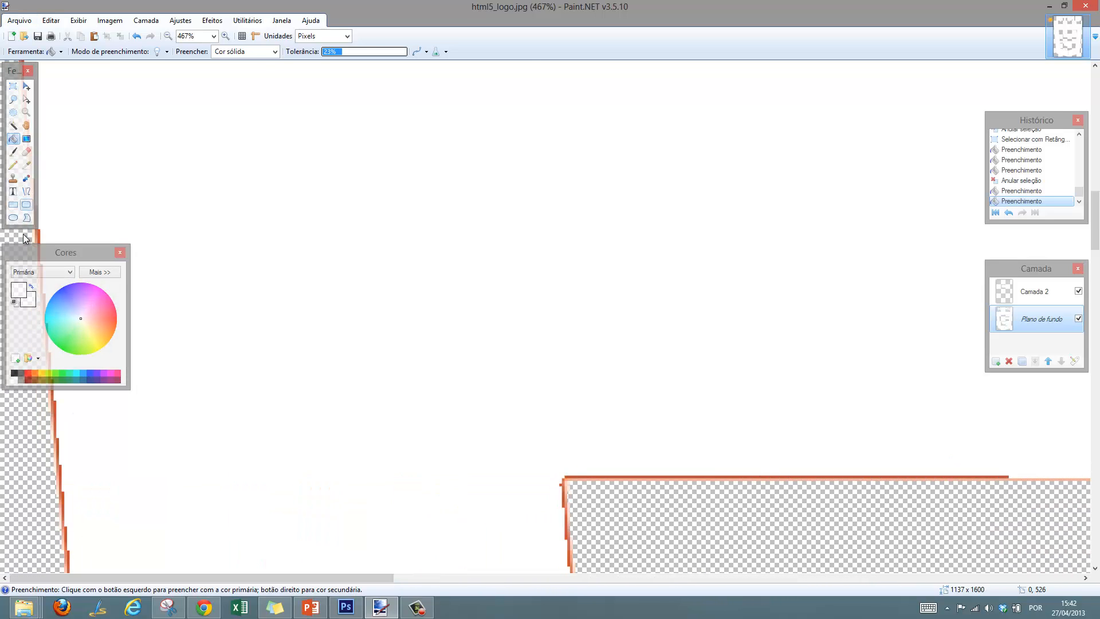
{"action": "scroll", "coordinate": [51, 516], "scroll_direction": "up", "scroll_amount": 6}
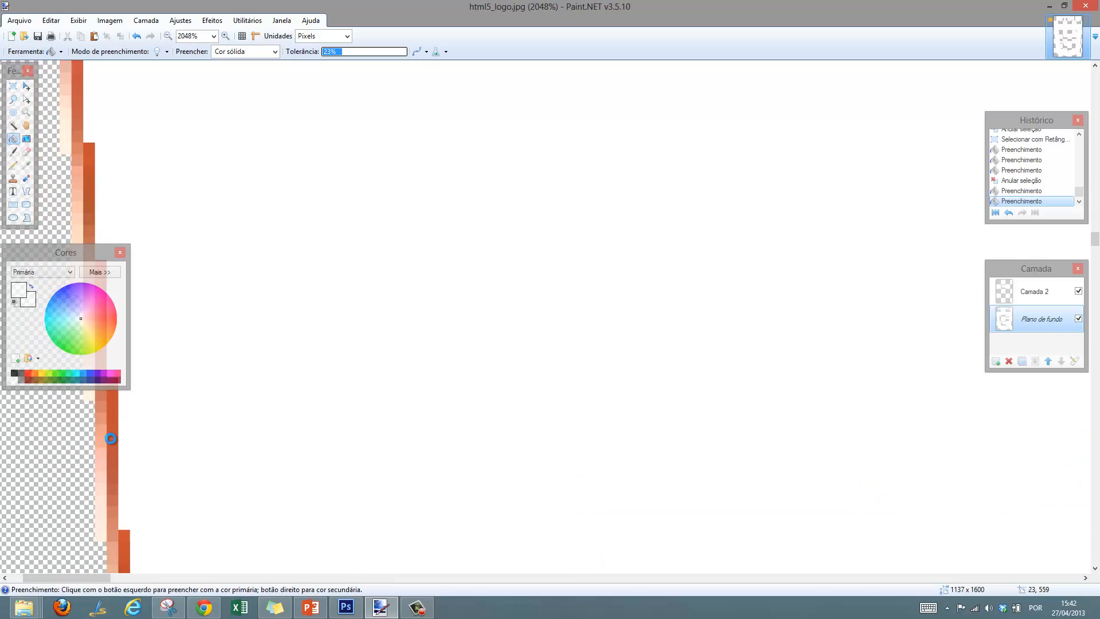
{"action": "left_click", "coordinate": [111, 438]}
{"action": "left_click", "coordinate": [116, 516]}
{"action": "scroll", "coordinate": [111, 507], "scroll_direction": "down", "scroll_amount": 5}
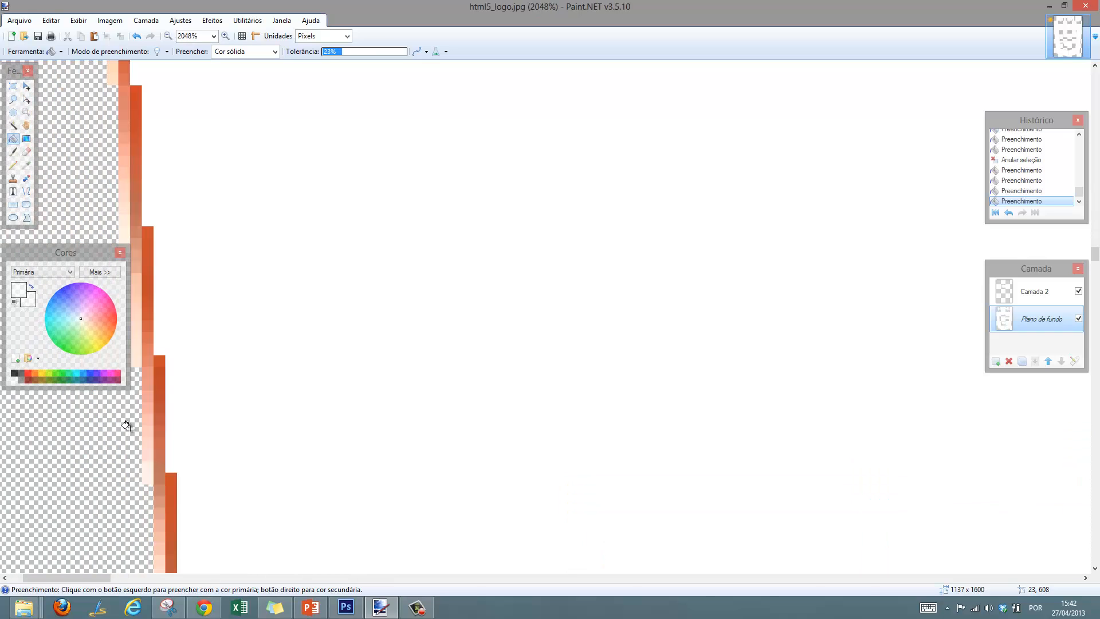
{"action": "left_click", "coordinate": [125, 196]}
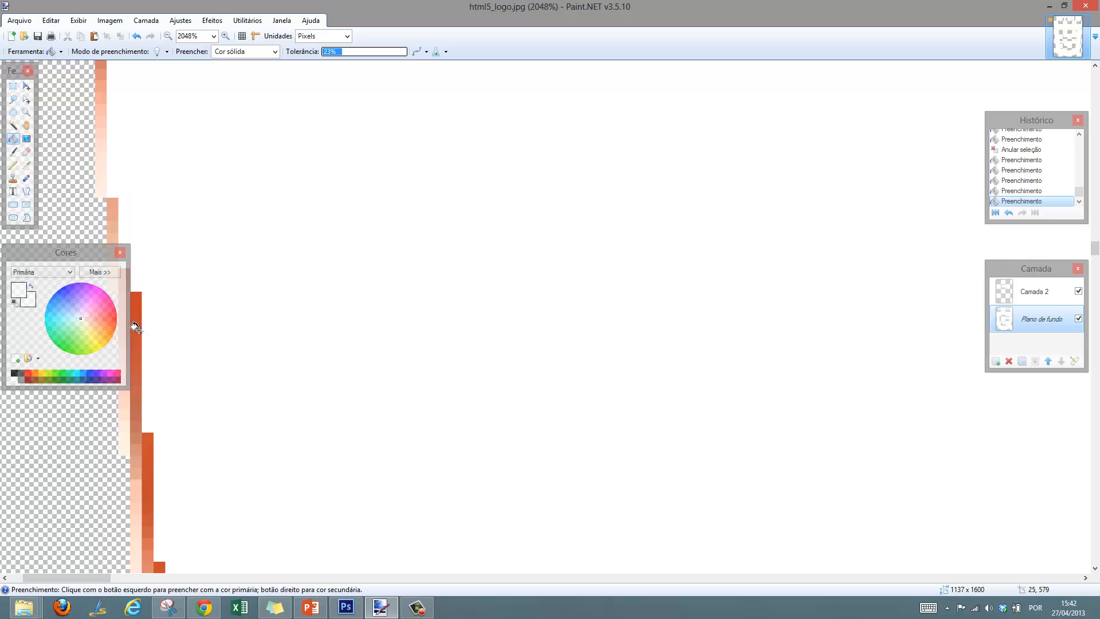
{"action": "left_click", "coordinate": [136, 353]}
{"action": "left_click", "coordinate": [148, 460]}
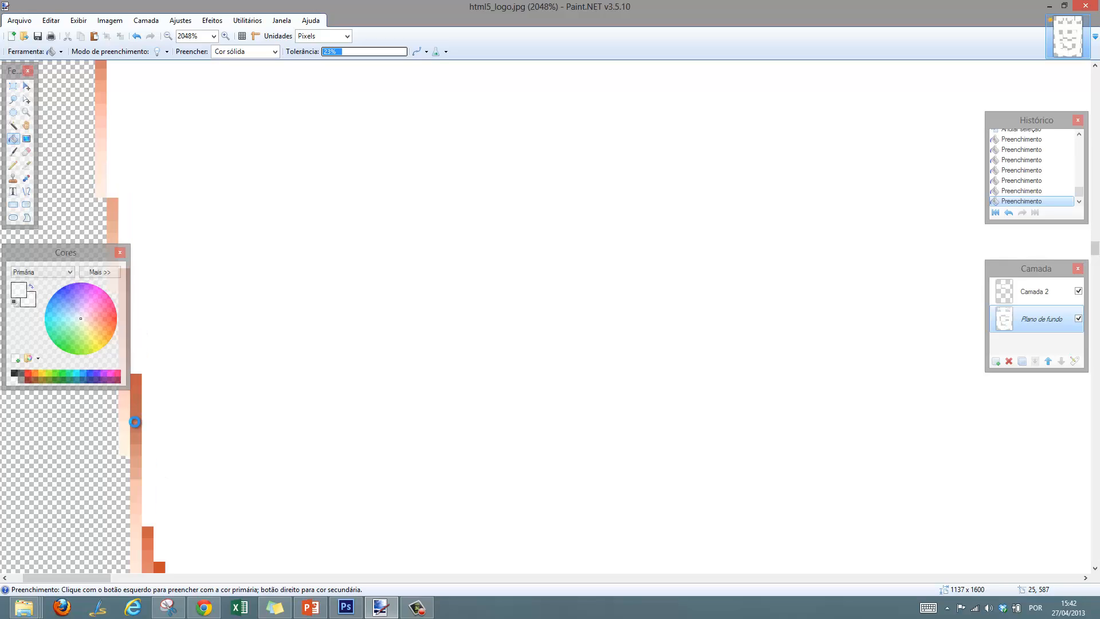
{"action": "left_click", "coordinate": [135, 412]}
{"action": "left_click", "coordinate": [136, 382]}
{"action": "left_click", "coordinate": [135, 454]}
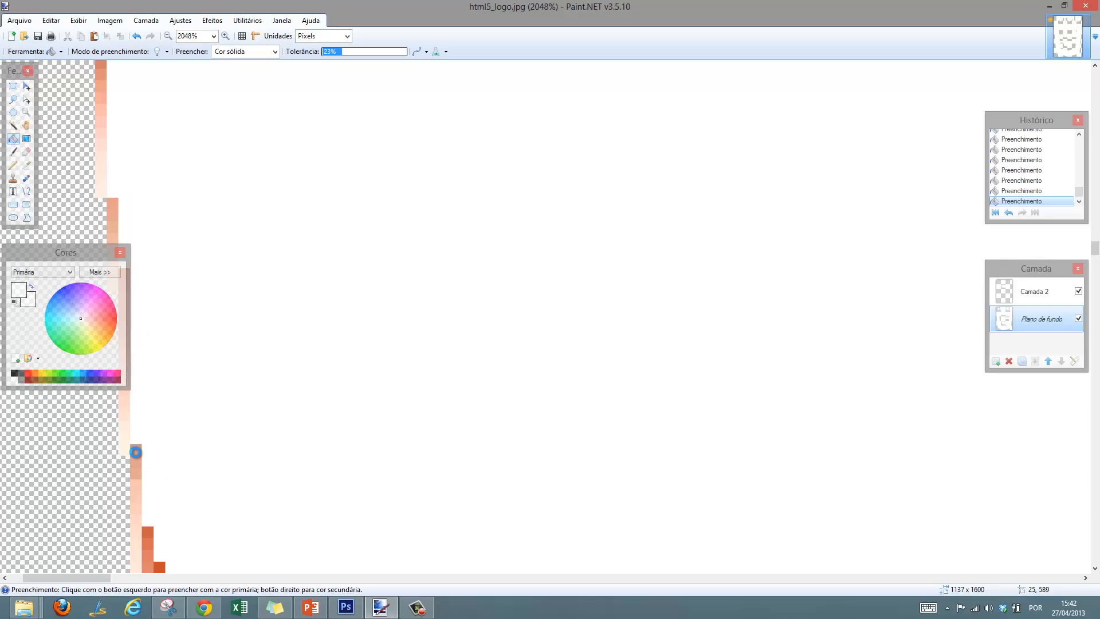
{"action": "scroll", "coordinate": [184, 437], "scroll_direction": "down", "scroll_amount": 5}
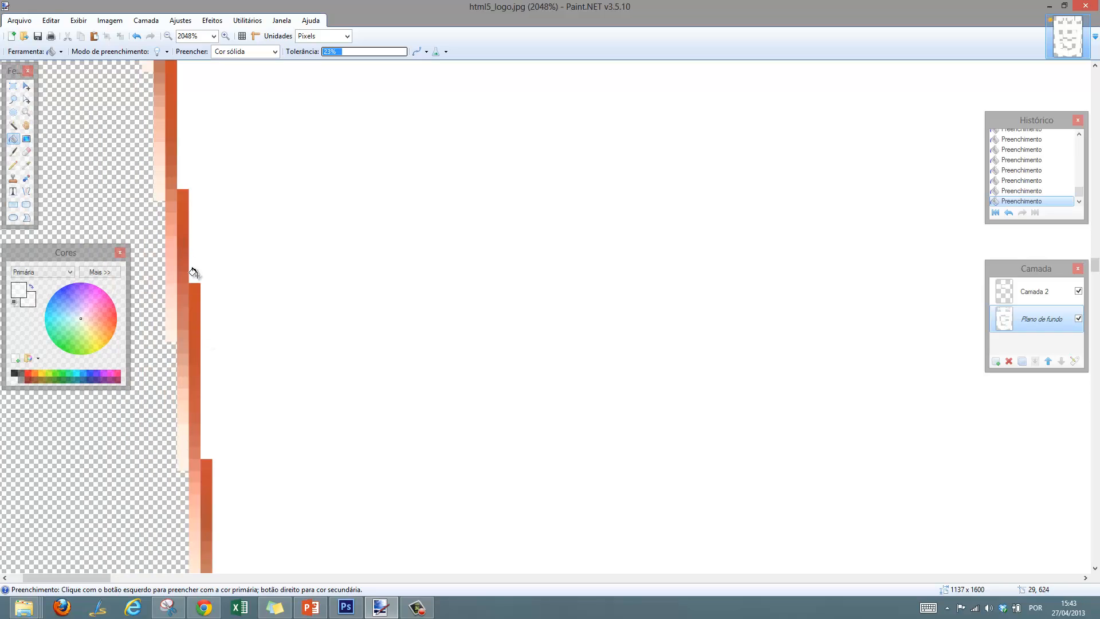
{"action": "left_click", "coordinate": [196, 294]}
{"action": "left_click", "coordinate": [197, 401]}
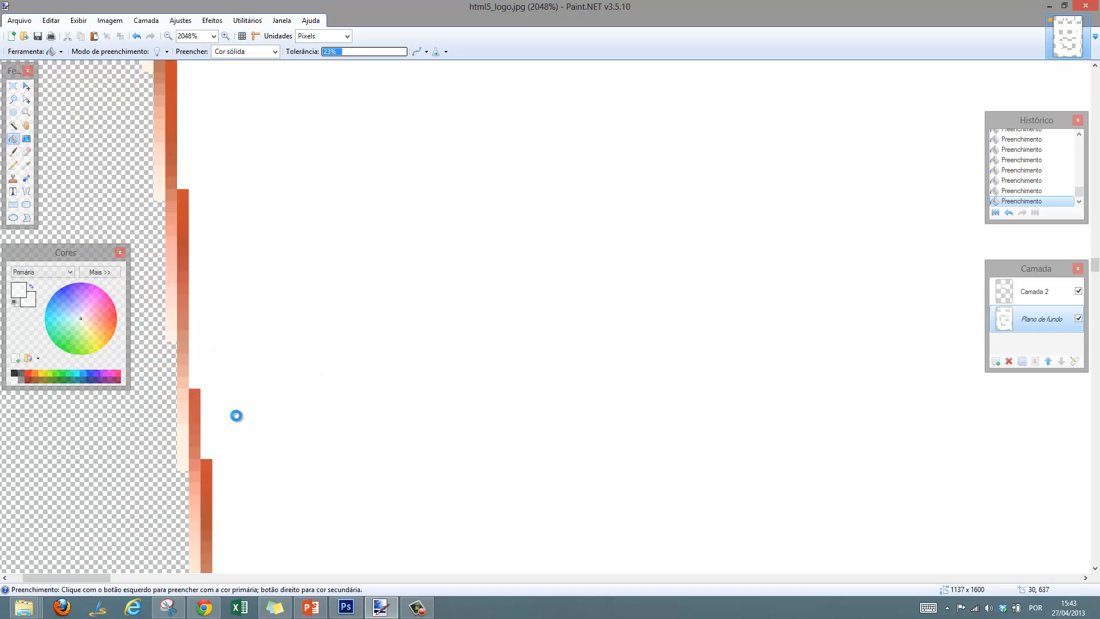
View the whole logo, compare it with the HTML5 icons on the PowerPoint slide, and return to Paint.NET
{"action": "scroll", "coordinate": [368, 226], "scroll_direction": "down", "scroll_amount": 15}
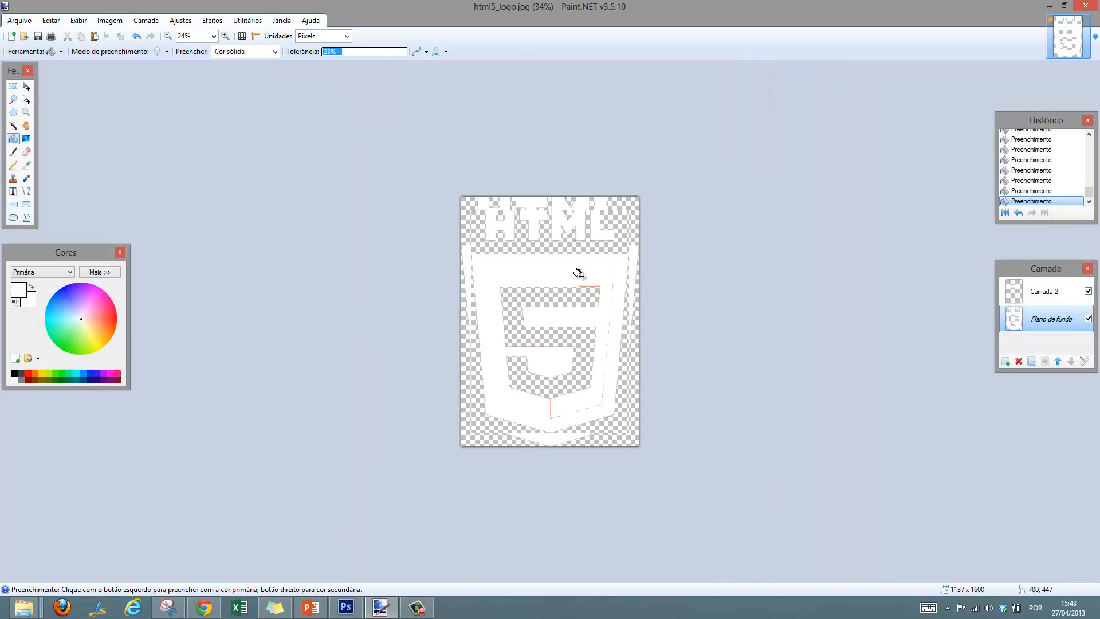
{"action": "scroll", "coordinate": [574, 322], "scroll_direction": "up", "scroll_amount": 1}
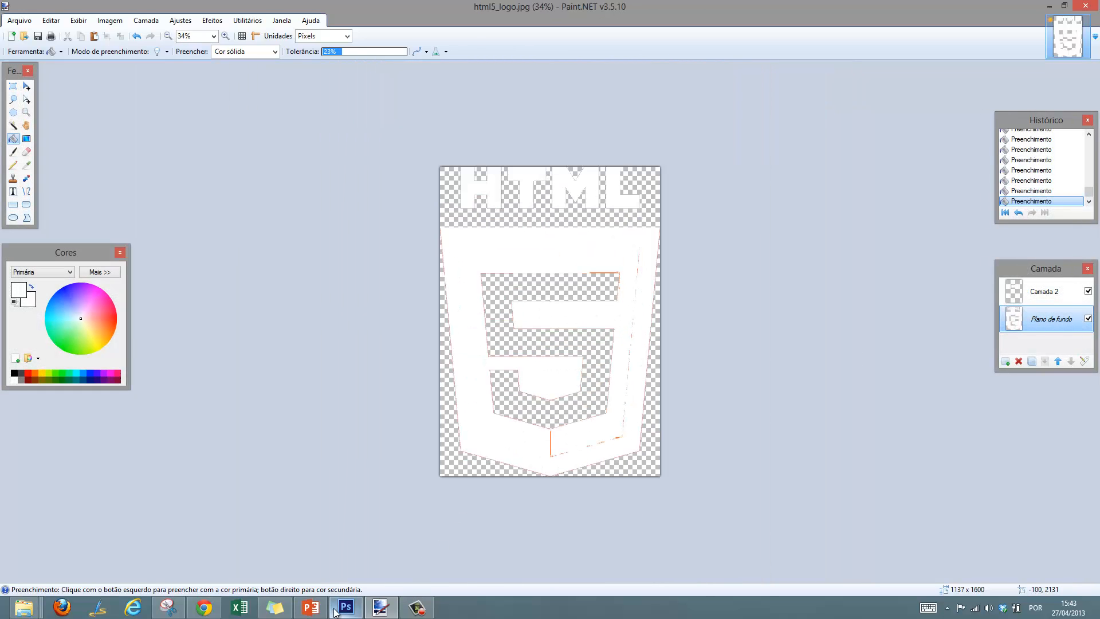
{"action": "left_click", "coordinate": [311, 607]}
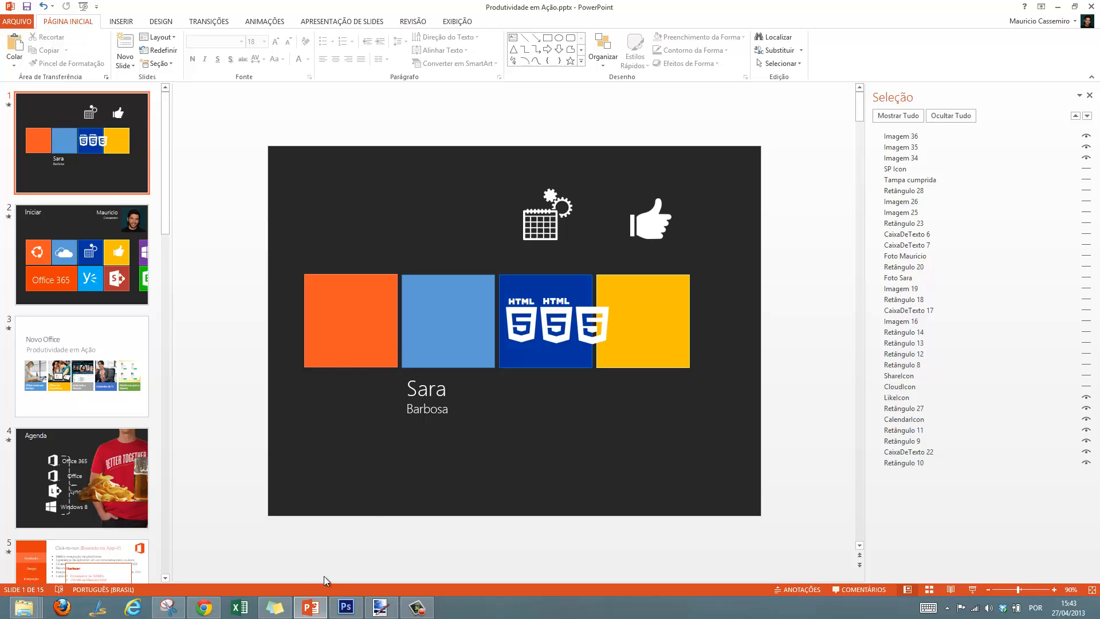
{"action": "left_click", "coordinate": [311, 611]}
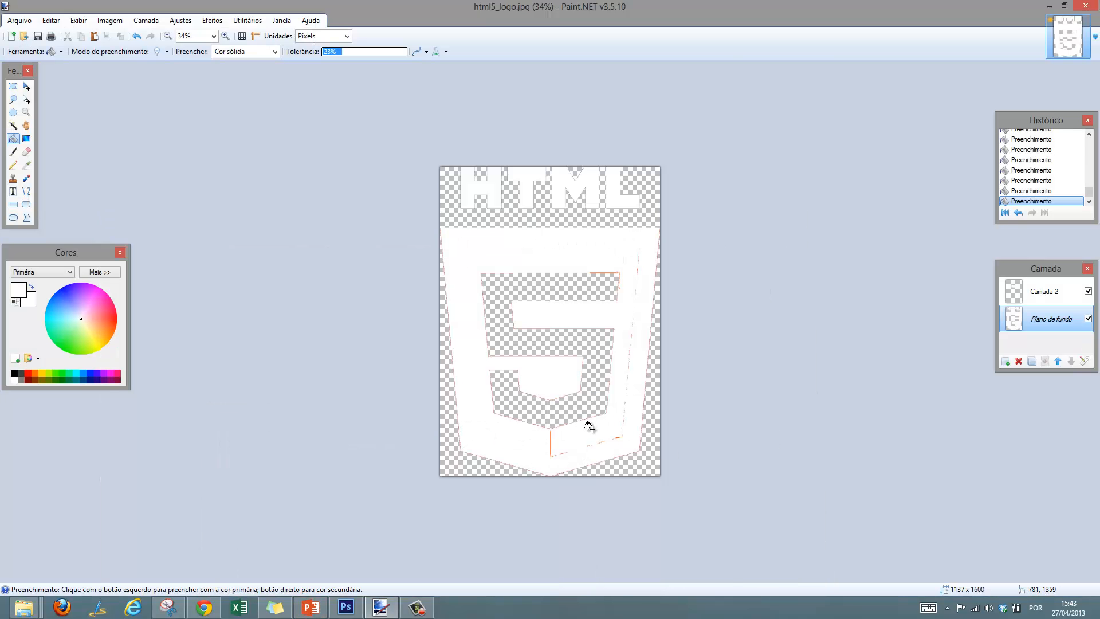
Select a rectangular strip of about 1085 x 60 pixels aligned with the base of the HTML letters and delete its contents
{"action": "scroll", "coordinate": [609, 177], "scroll_direction": "up", "scroll_amount": 2}
{"action": "scroll", "coordinate": [658, 109], "scroll_direction": "up", "scroll_amount": 3}
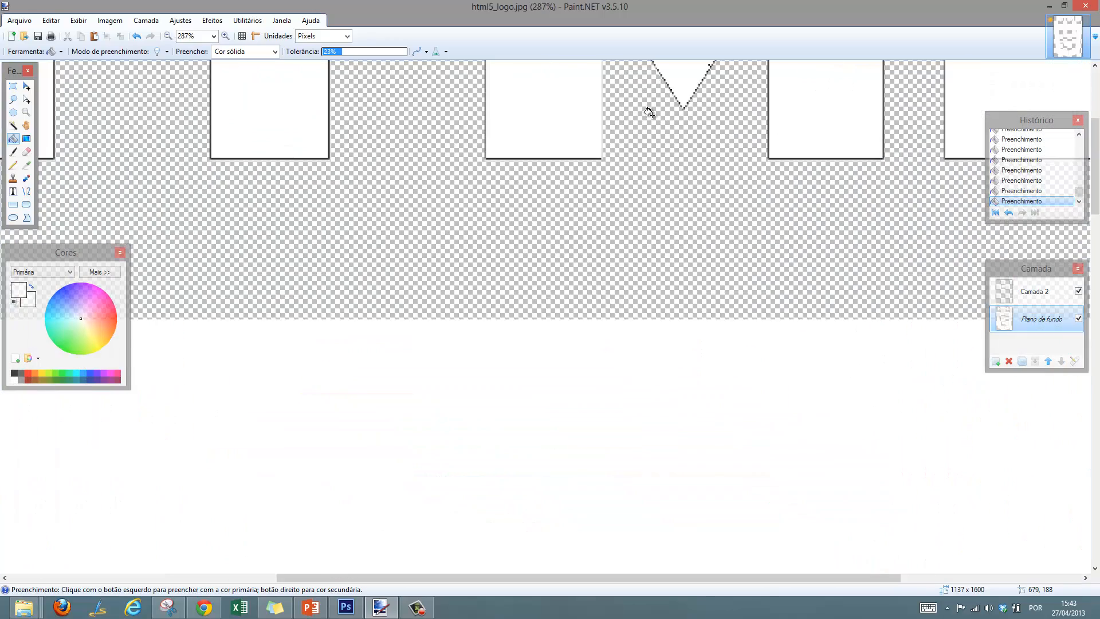
{"action": "scroll", "coordinate": [648, 111], "scroll_direction": "up", "scroll_amount": 4}
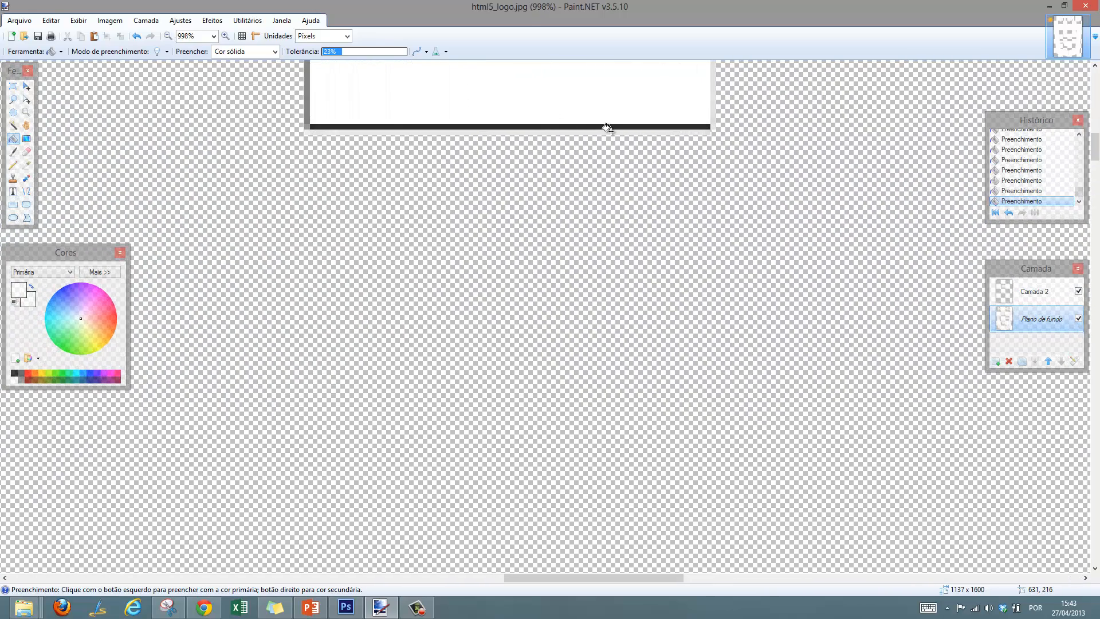
{"action": "scroll", "coordinate": [616, 133], "scroll_direction": "down", "scroll_amount": 6}
{"action": "left_click", "coordinate": [13, 85]}
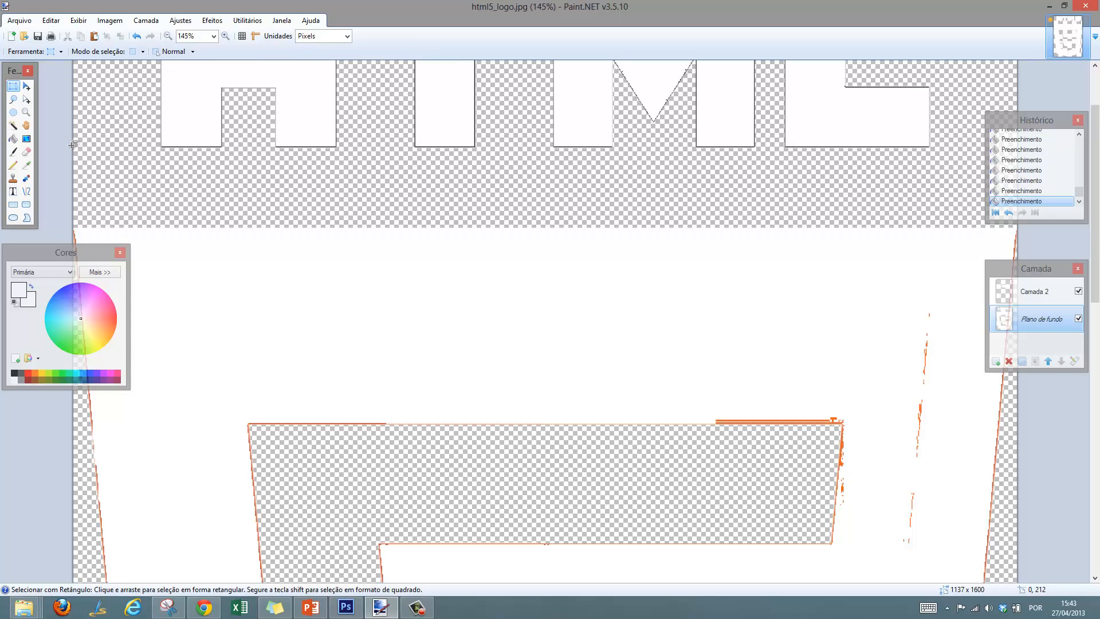
{"action": "left_click_drag", "start_coordinate": [73, 144], "coordinate": [973, 197]}
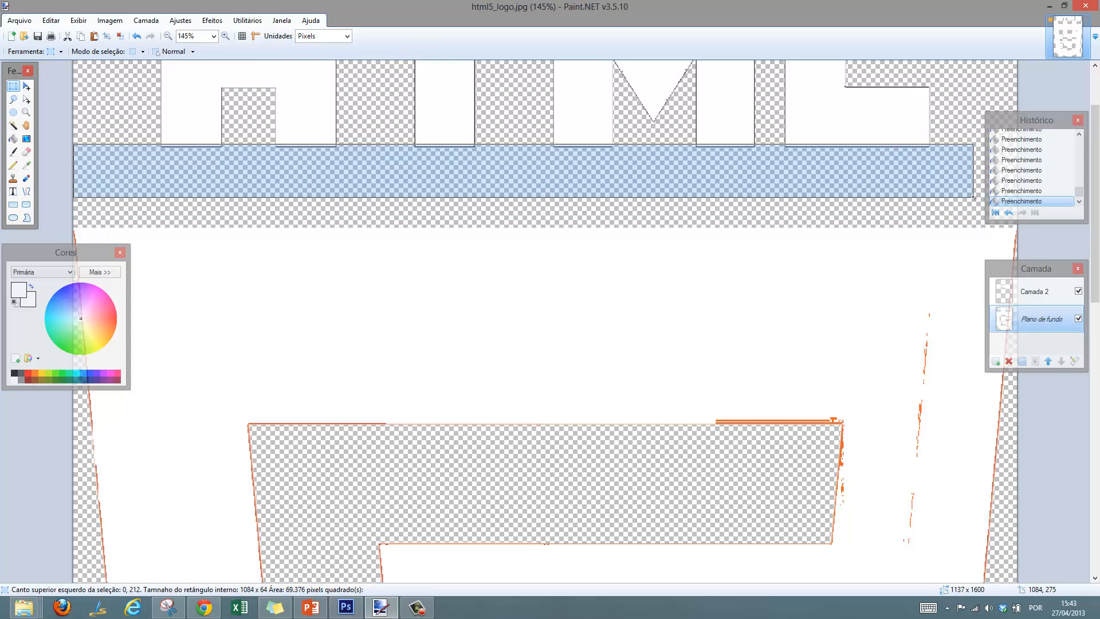
{"action": "left_click", "coordinate": [26, 99]}
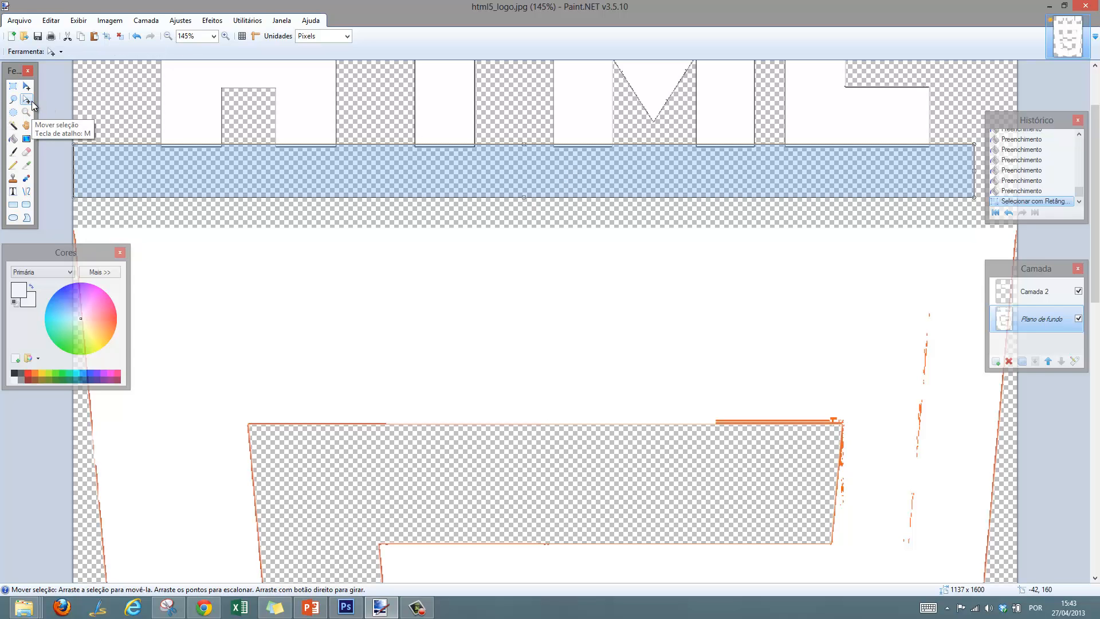
{"action": "scroll", "coordinate": [496, 141], "scroll_direction": "up", "scroll_amount": 3}
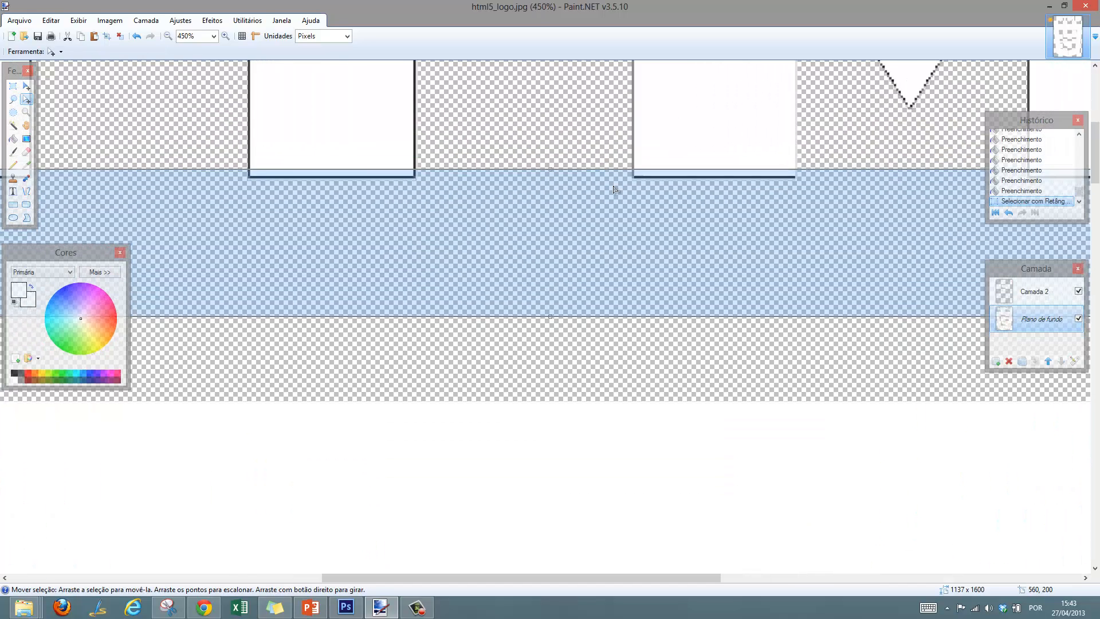
{"action": "mouse_move", "coordinate": [545, 174]}
{"action": "left_mouse_down"}
{"action": "mouse_move", "coordinate": [545, 189]}
{"action": "mouse_move", "coordinate": [538, 182]}
{"action": "left_mouse_up"}
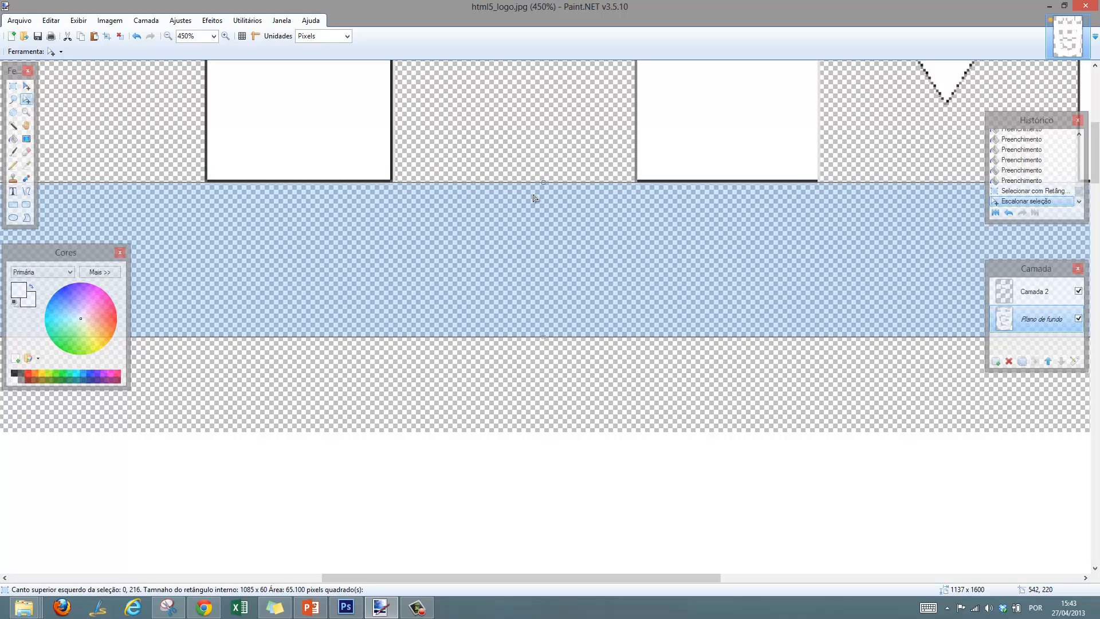
{"action": "scroll", "coordinate": [530, 198], "scroll_direction": "down", "scroll_amount": 4}
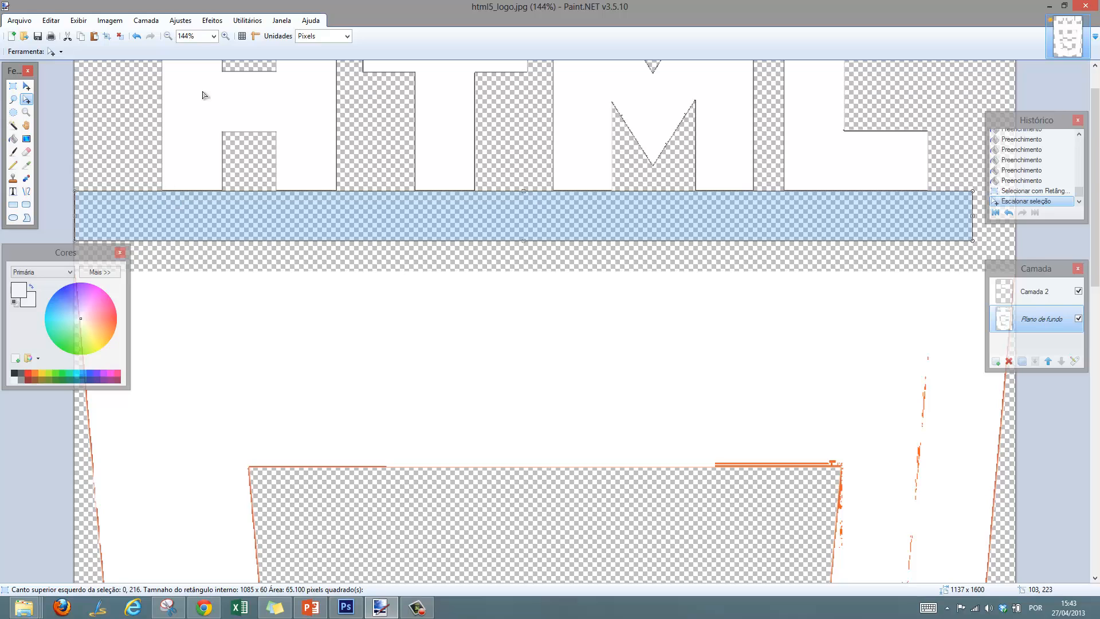
{"action": "key", "text": "Delete"}
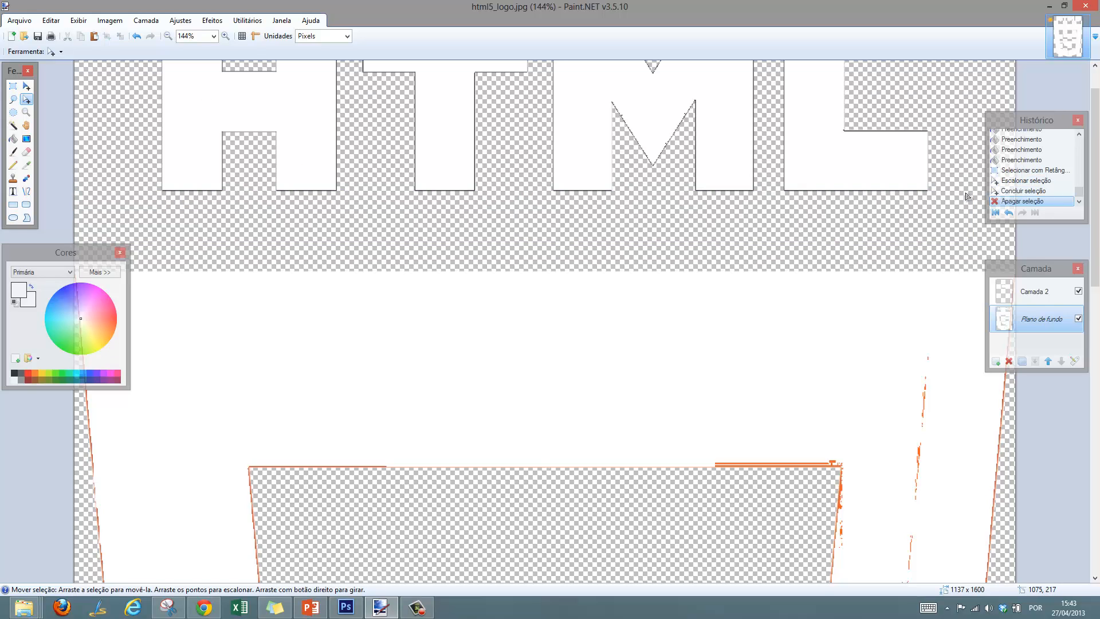
{"action": "key", "text": "ctrl+a"}
{"action": "left_click_drag", "start_coordinate": [972, 204], "coordinate": [928, 127]}
{"action": "key", "text": "ctrl+z"}
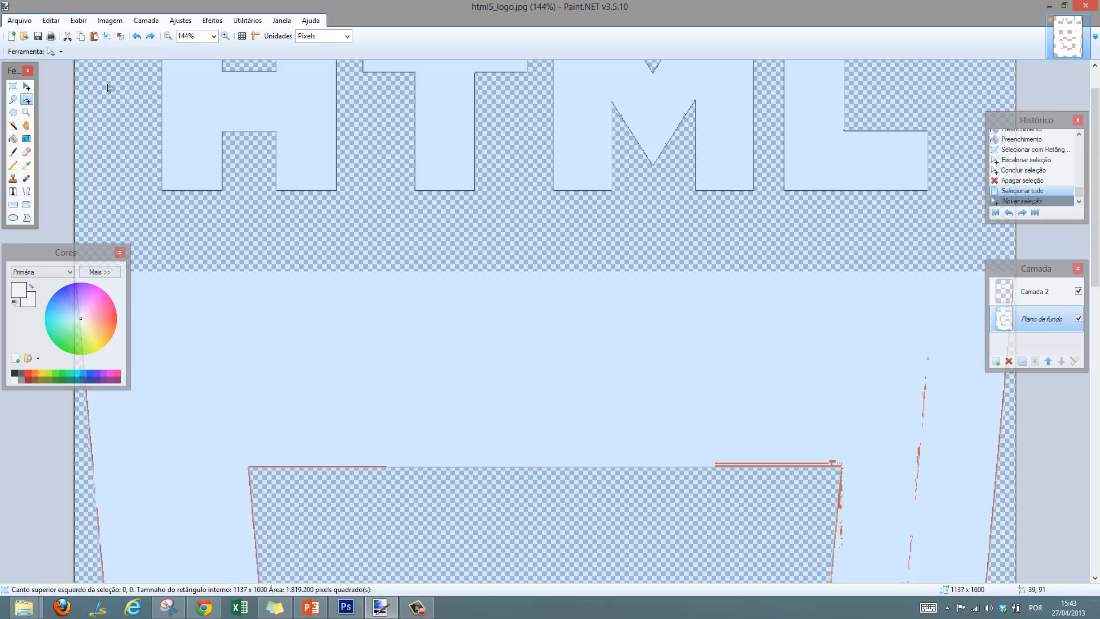
Clear the whole-image selection, then select narrow rectangular strips beside the letter L and between M and L, the latter 37 x 242 pixels
{"action": "left_click", "coordinate": [13, 86]}
{"action": "left_click", "coordinate": [489, 152]}
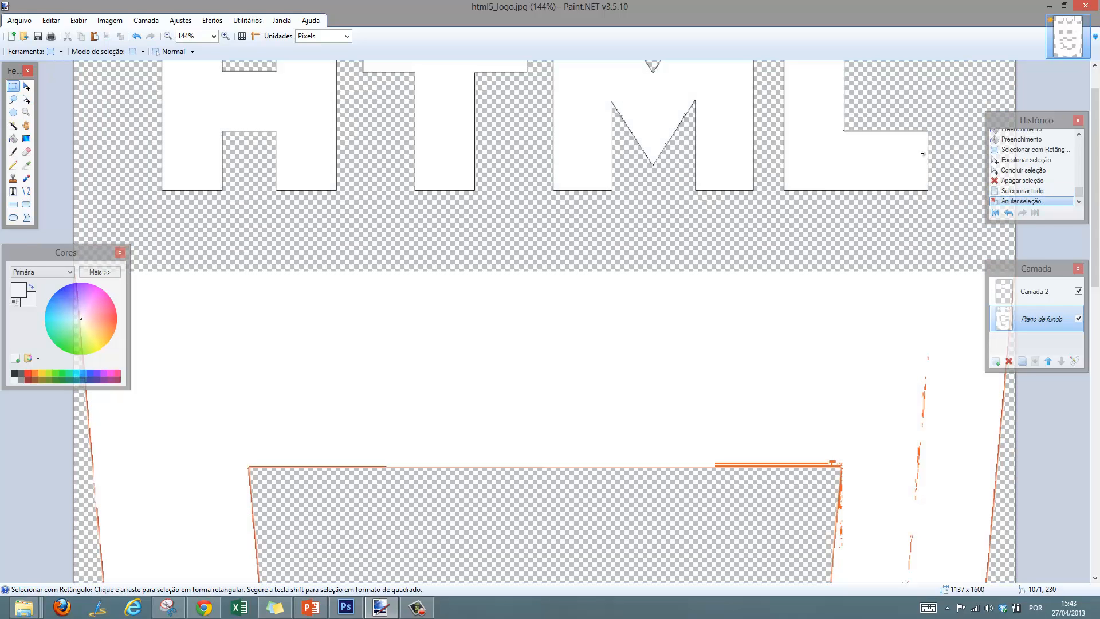
{"action": "left_click_drag", "start_coordinate": [928, 203], "coordinate": [961, 91]}
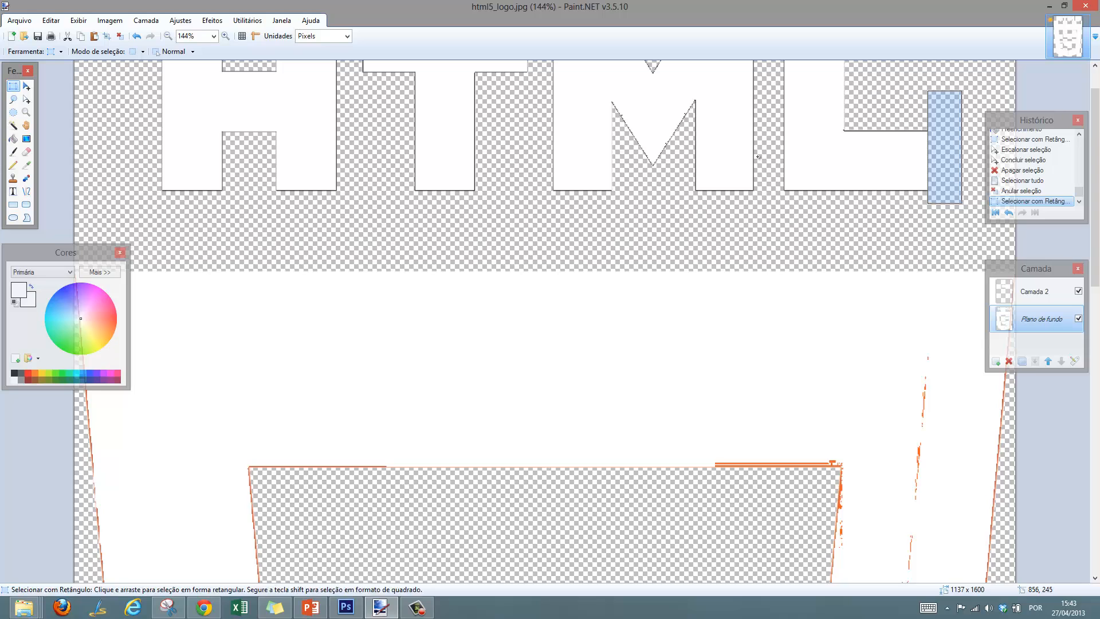
{"action": "left_click_drag", "start_coordinate": [785, 216], "coordinate": [754, 63]}
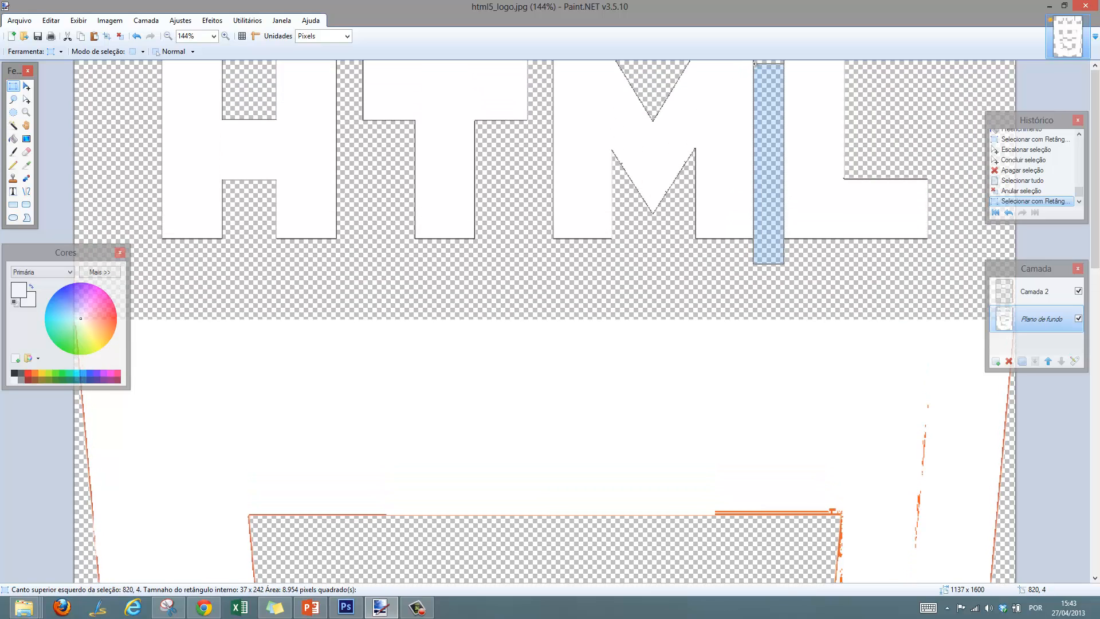
Select a 163 x 51 pixel rectangle below the HTML letters, another of 503 x 55 pixels inside the 5's upper bar, and clear the selection
{"action": "left_click_drag", "start_coordinate": [228, 273], "coordinate": [363, 315]}
{"action": "scroll", "coordinate": [423, 421], "scroll_direction": "down", "scroll_amount": 3}
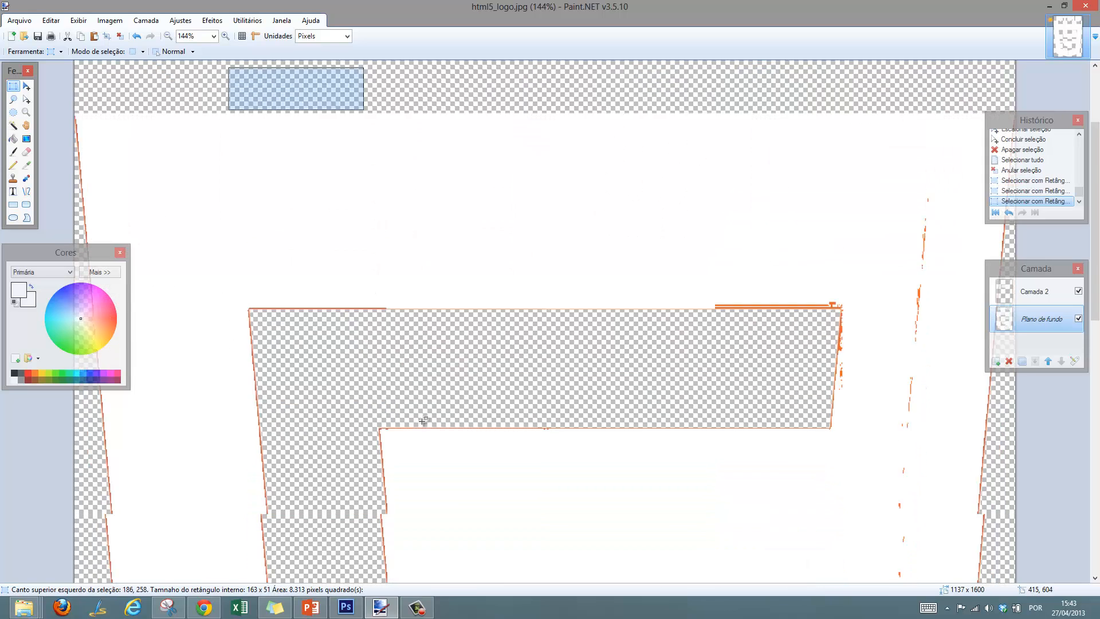
{"action": "scroll", "coordinate": [423, 421], "scroll_direction": "down", "scroll_amount": 1}
{"action": "left_click_drag", "start_coordinate": [277, 247], "coordinate": [693, 291]}
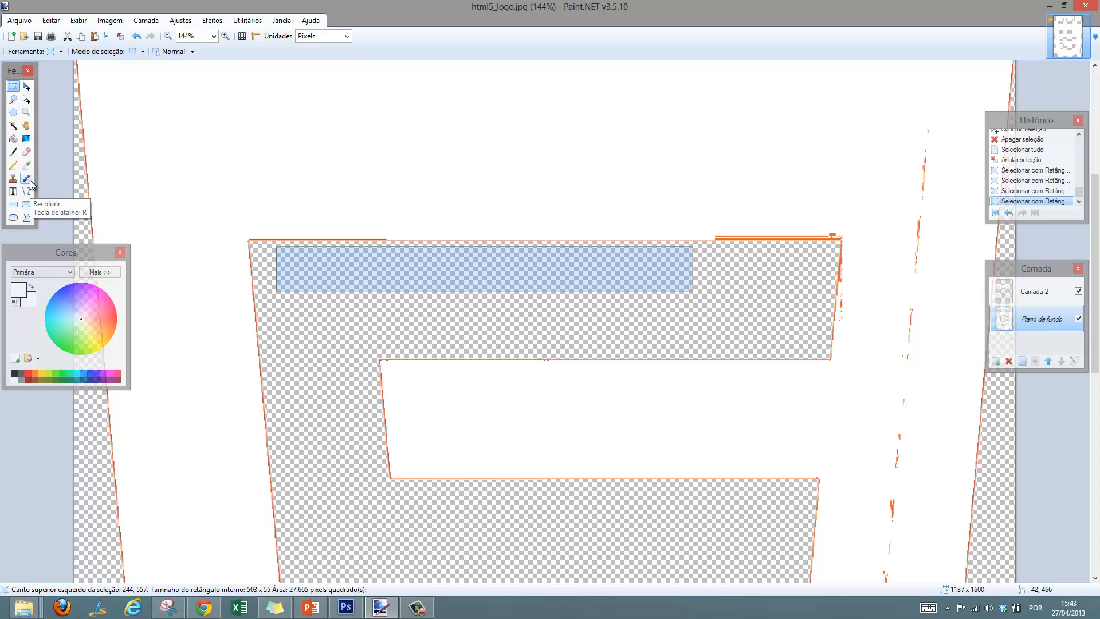
{"action": "left_click", "coordinate": [885, 252]}
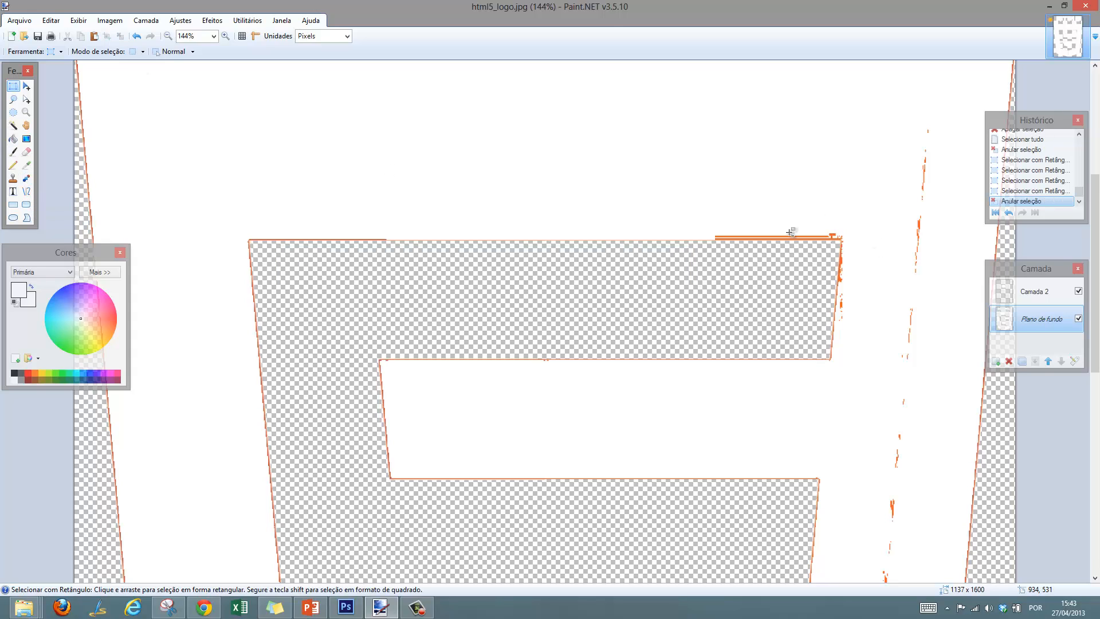
Switch to PowerPoint and delete the third HTML5 icon, the one without lettering that overlaps the yellow tile, from slide 1
{"action": "key", "text": "alt"}
{"action": "scroll", "coordinate": [693, 199], "scroll_direction": "down", "scroll_amount": 5}
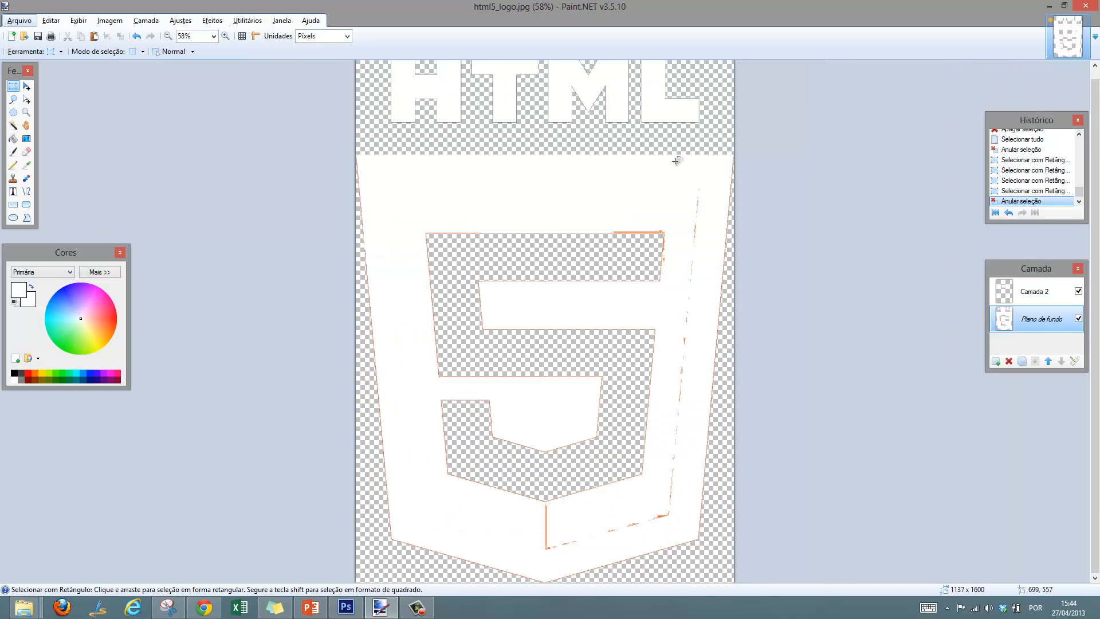
{"action": "scroll", "coordinate": [676, 161], "scroll_direction": "down", "scroll_amount": 2}
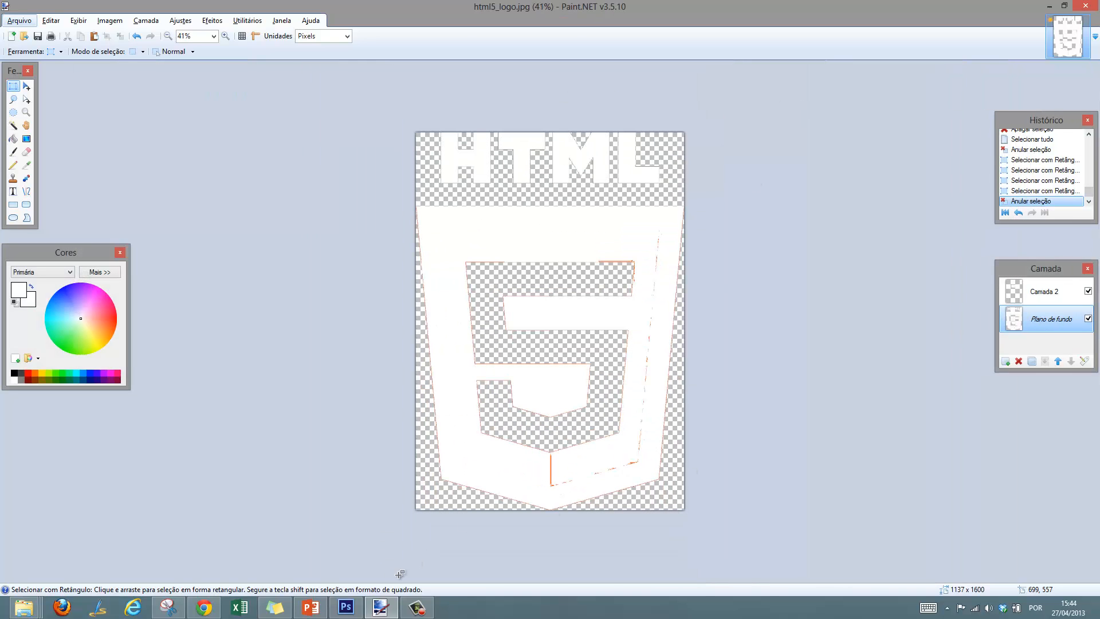
{"action": "left_click", "coordinate": [310, 606]}
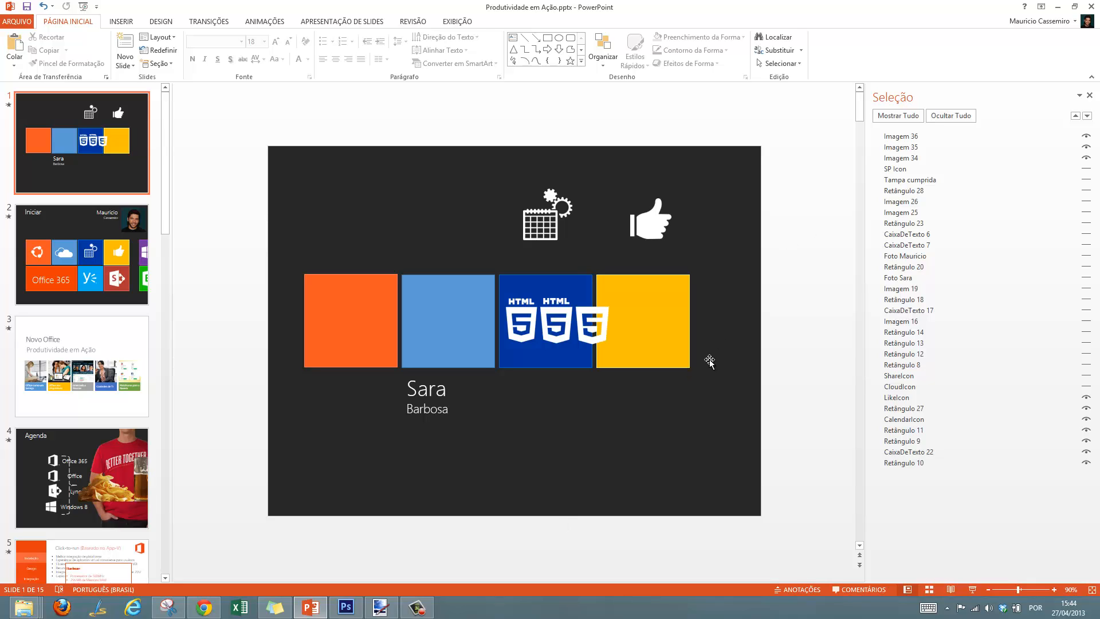
{"action": "left_click", "coordinate": [577, 325]}
{"action": "key", "text": "Delete"}
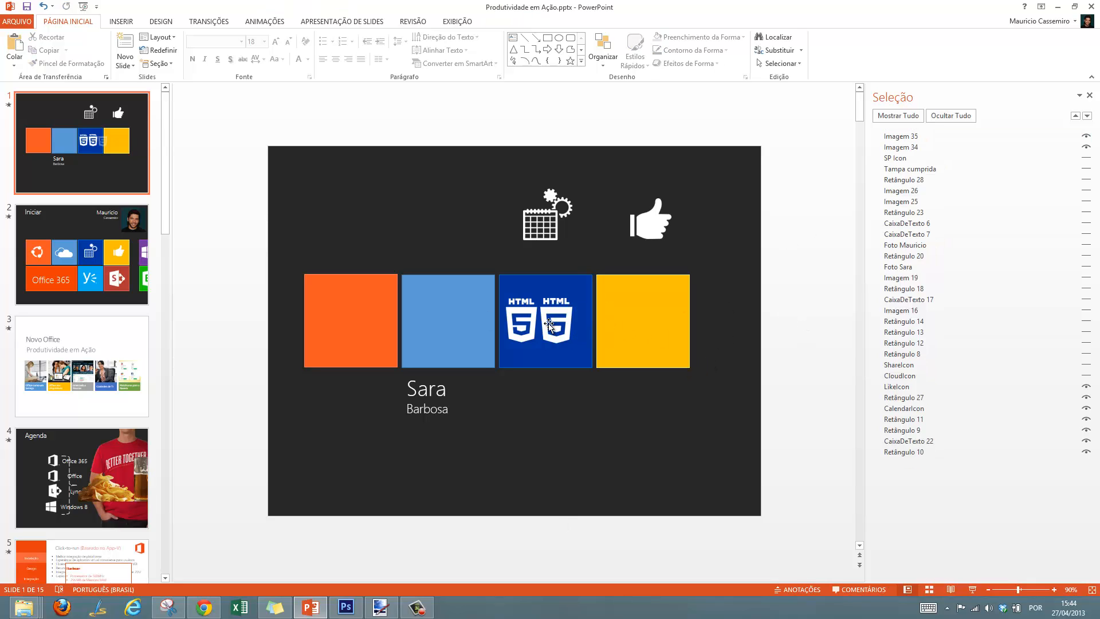